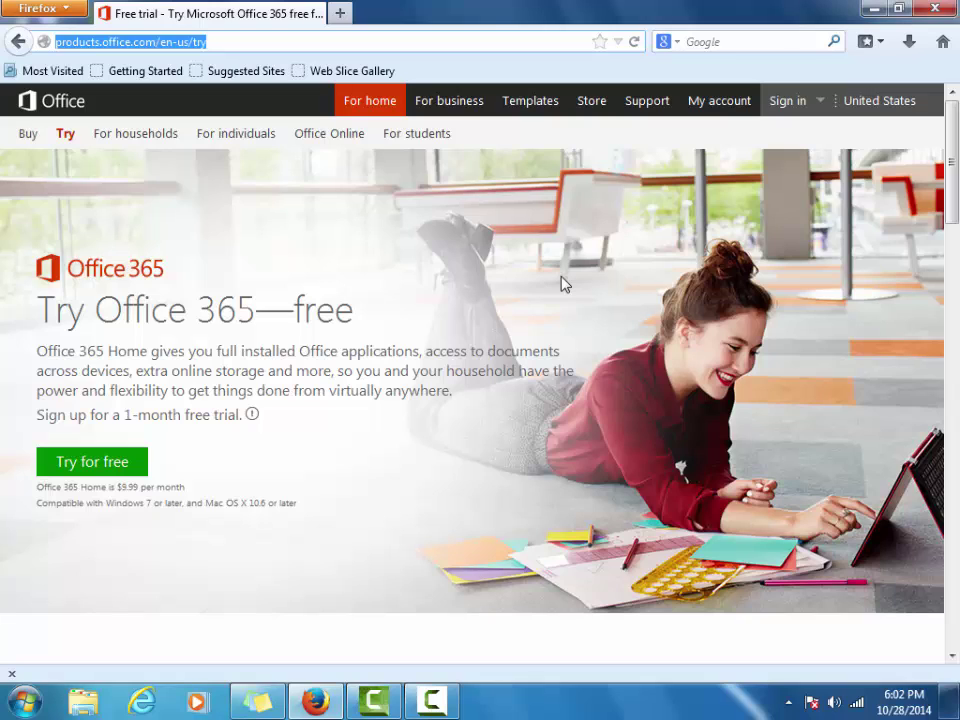
Minimize the Firefox window on the Office 365 trial page to reveal the desktop
click(873, 9)
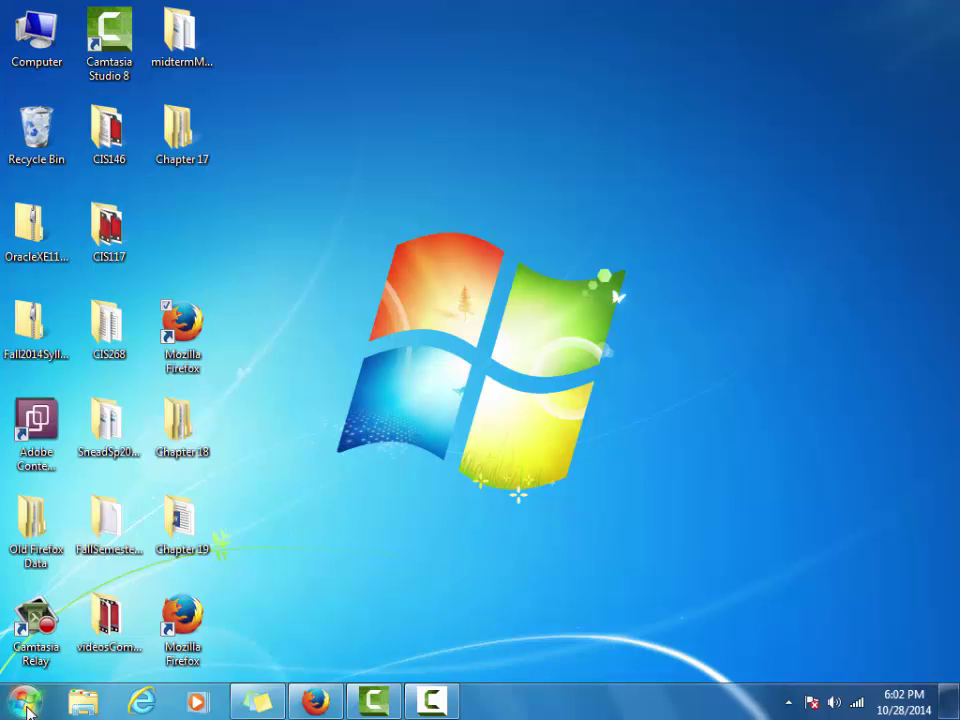
Launch Access 2013 from the Microsoft Office 2013 folder in the Start menu's All Programs
click(26, 706)
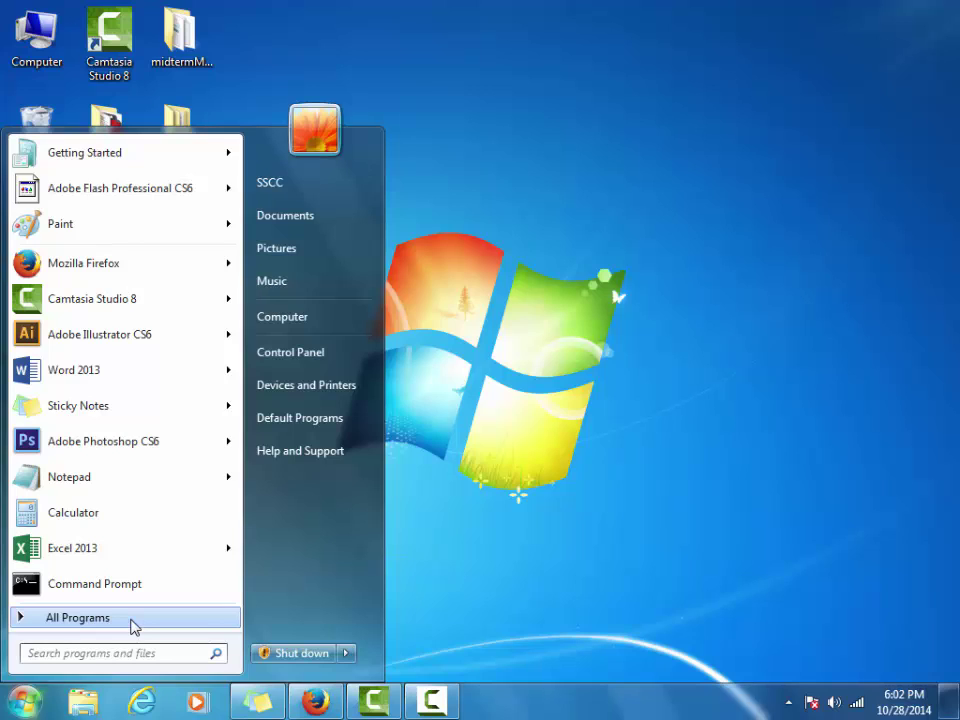
click(134, 627)
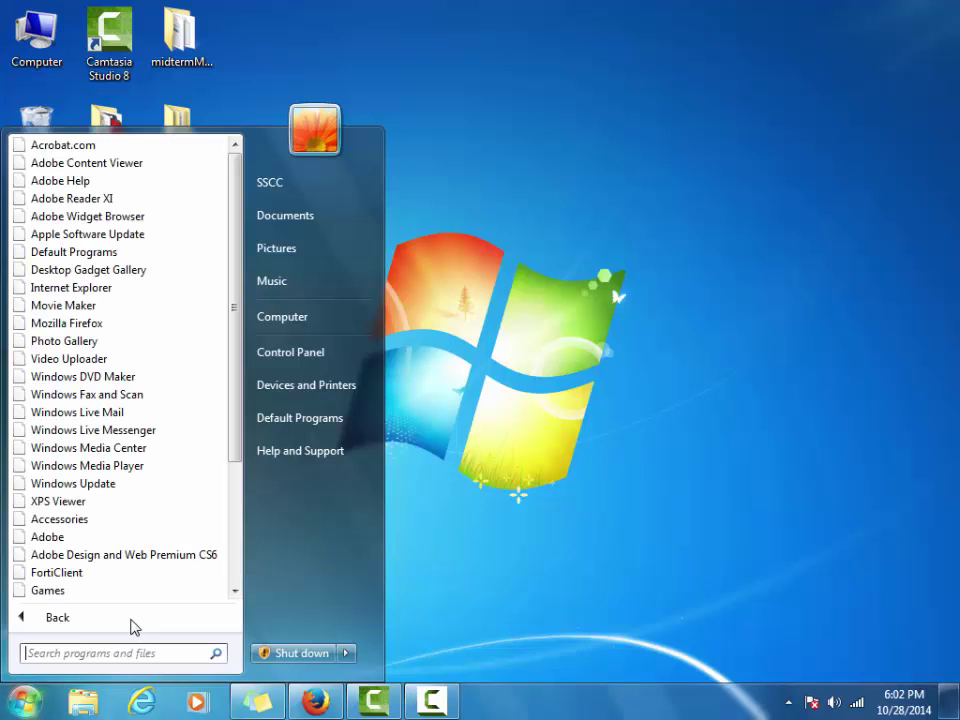
scroll(120, 501, down, 3)
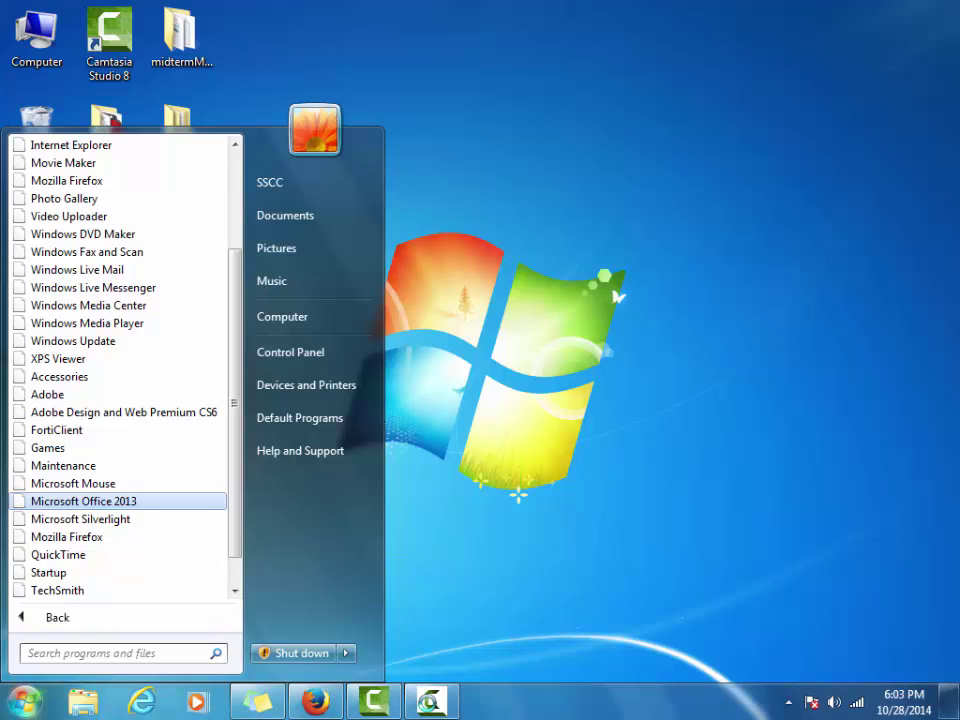
key(Escape)
mouse_move(430, 700)
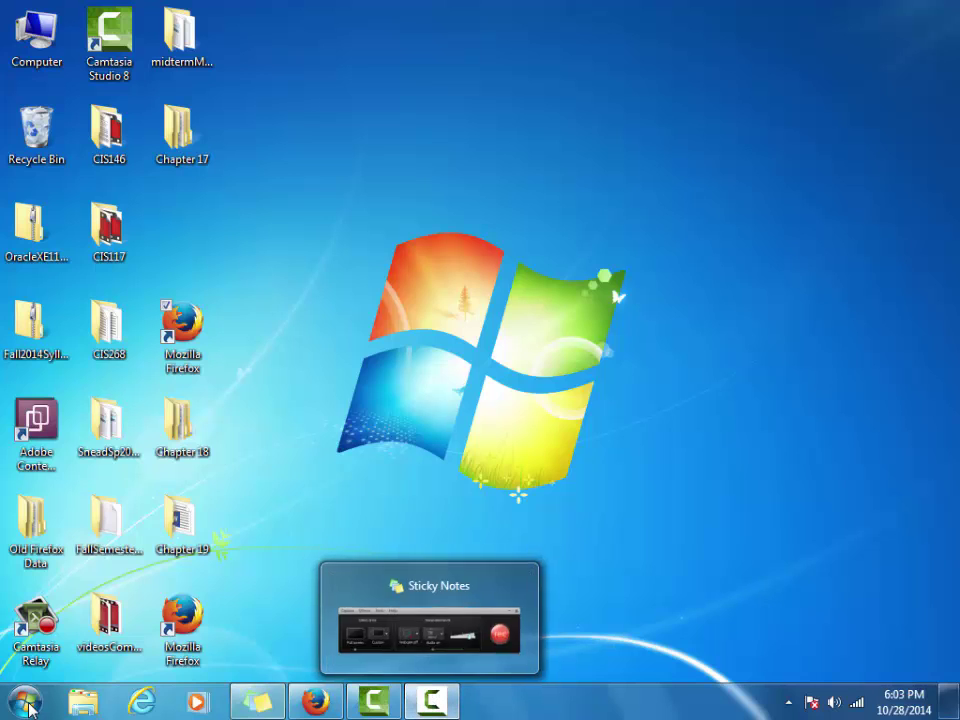
click(24, 702)
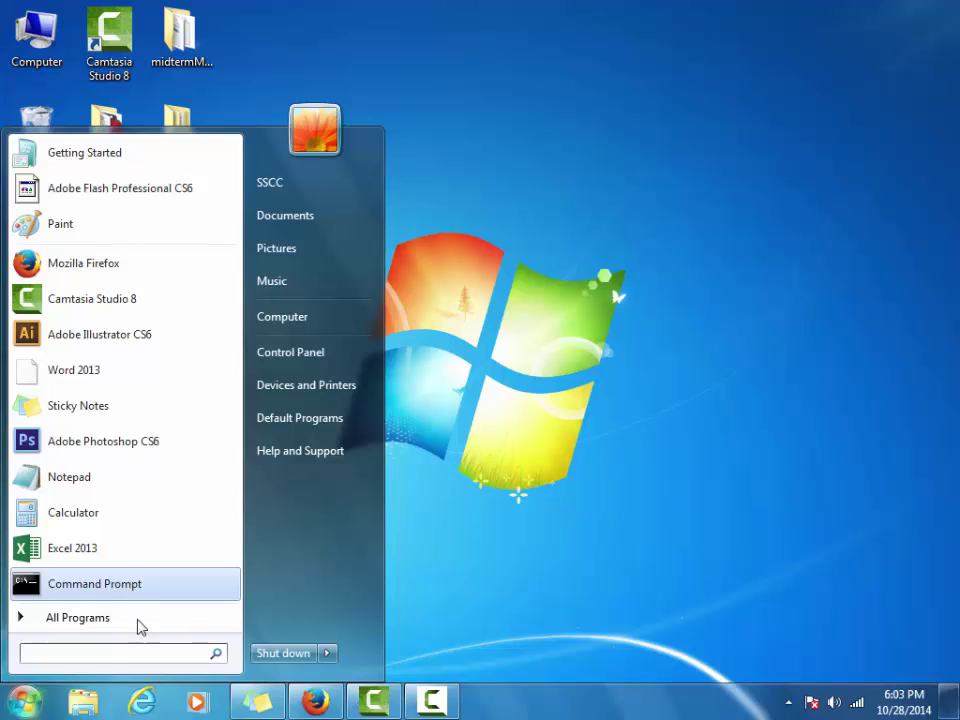
click(90, 618)
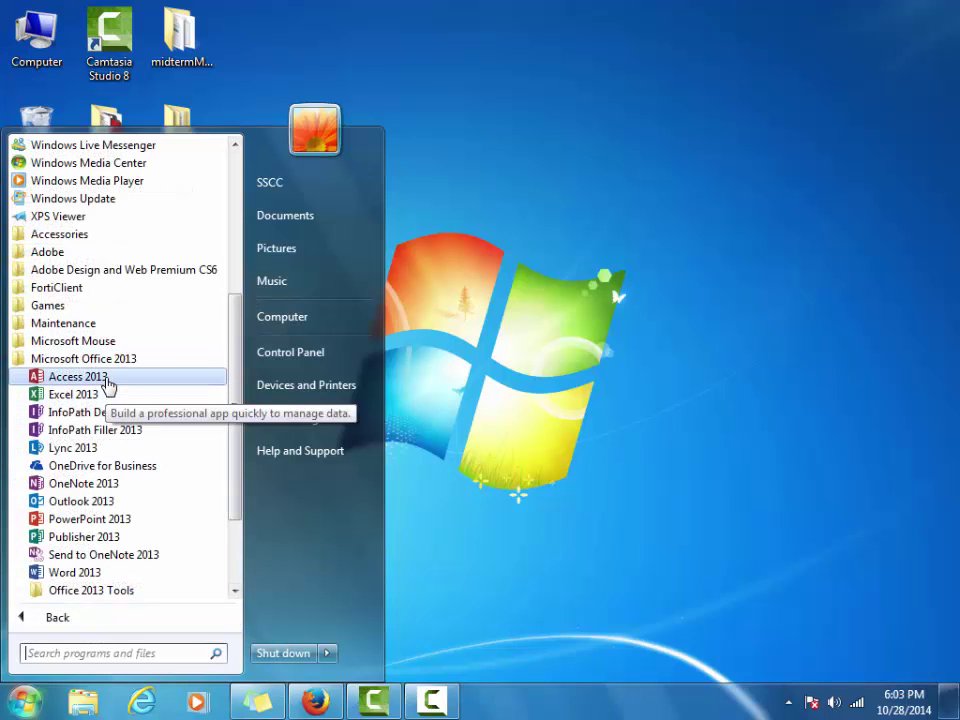
click(107, 383)
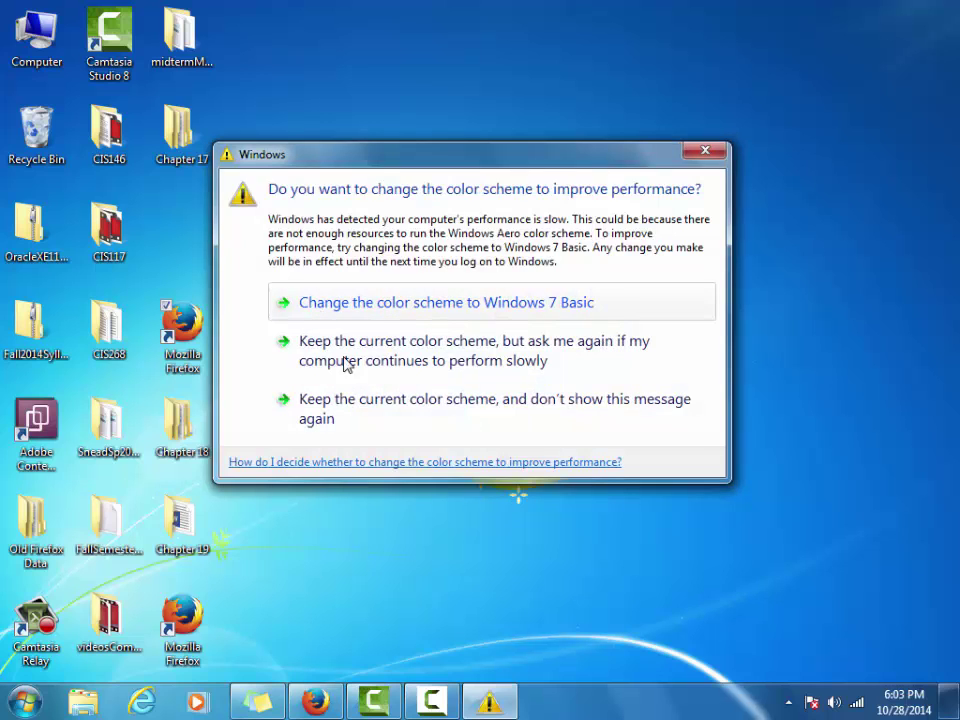
Keep the current colour scheme without further prompts and let Access load its start screen
click(372, 419)
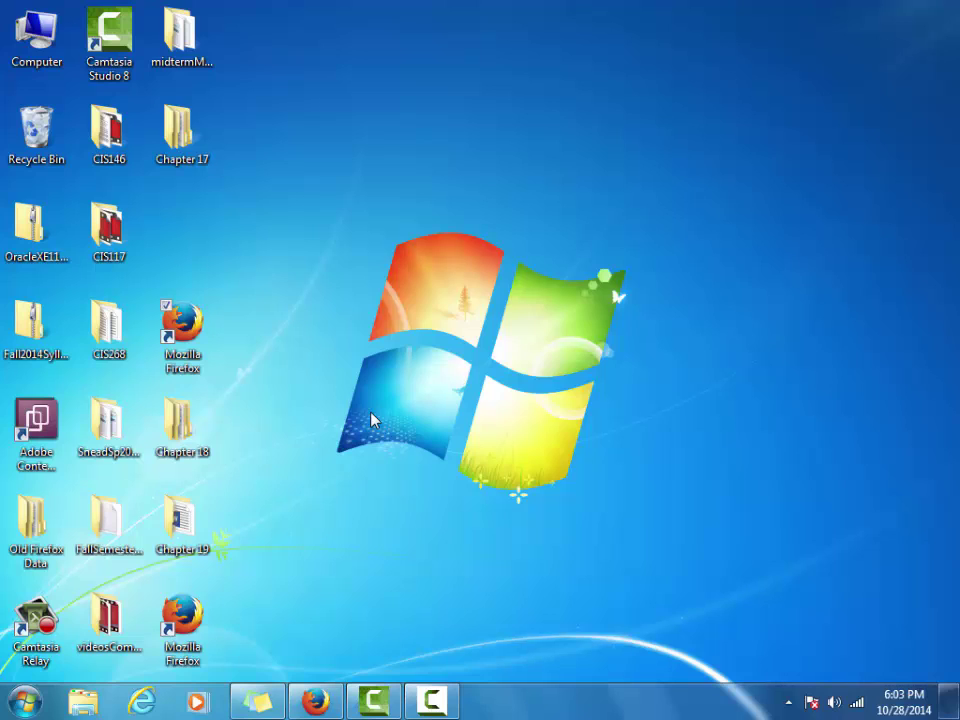
click(431, 700)
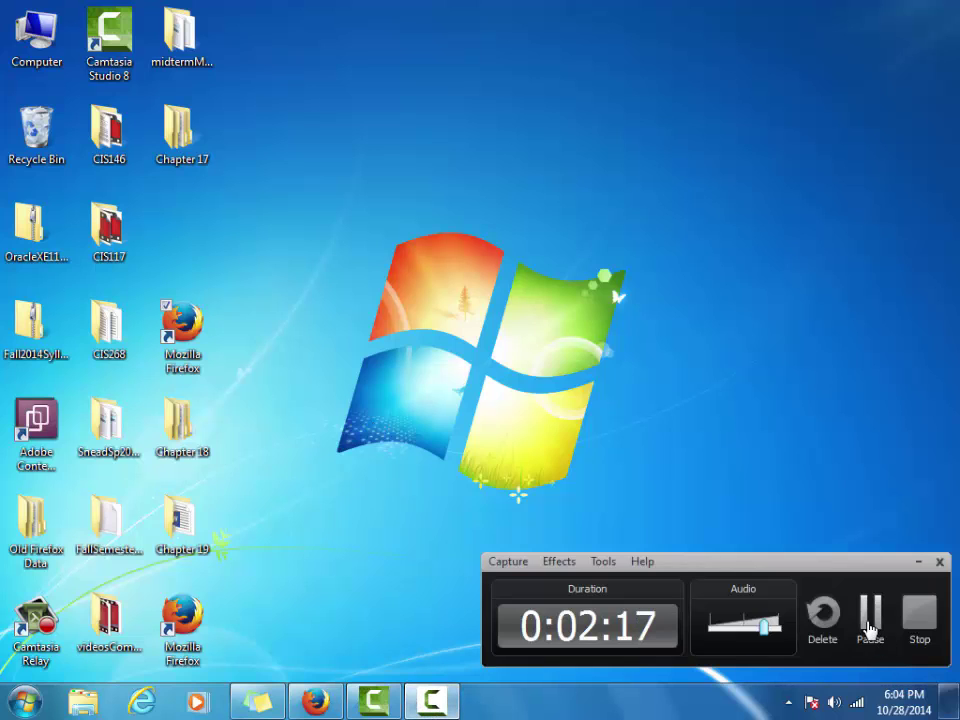
click(870, 628)
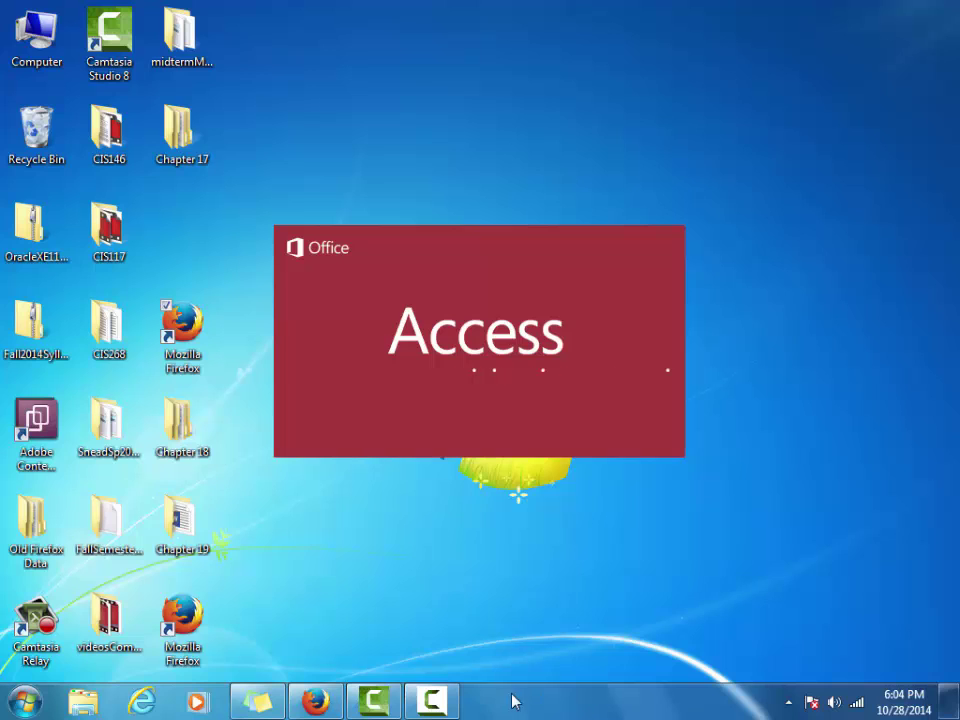
click(447, 704)
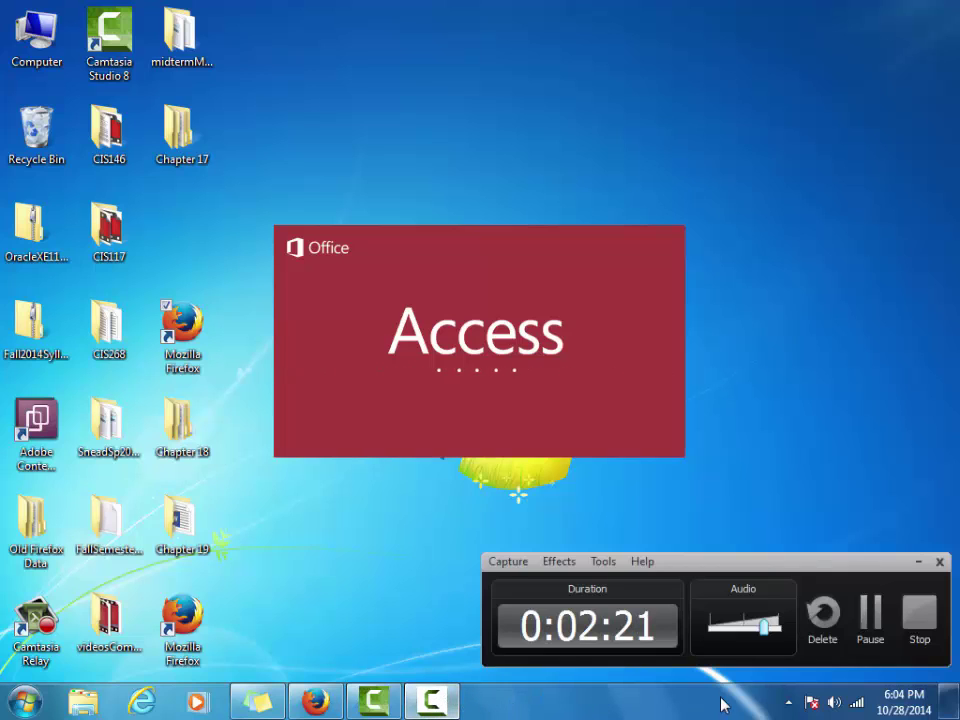
click(870, 627)
click(870, 627)
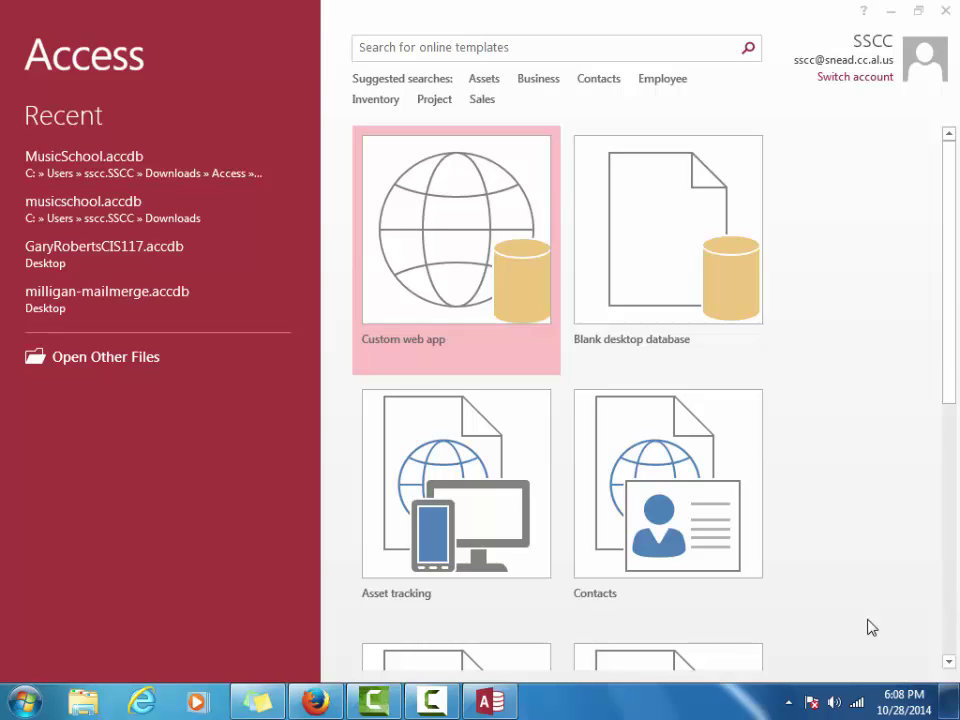
Choose the Blank desktop database template on the Access start screen
click(675, 276)
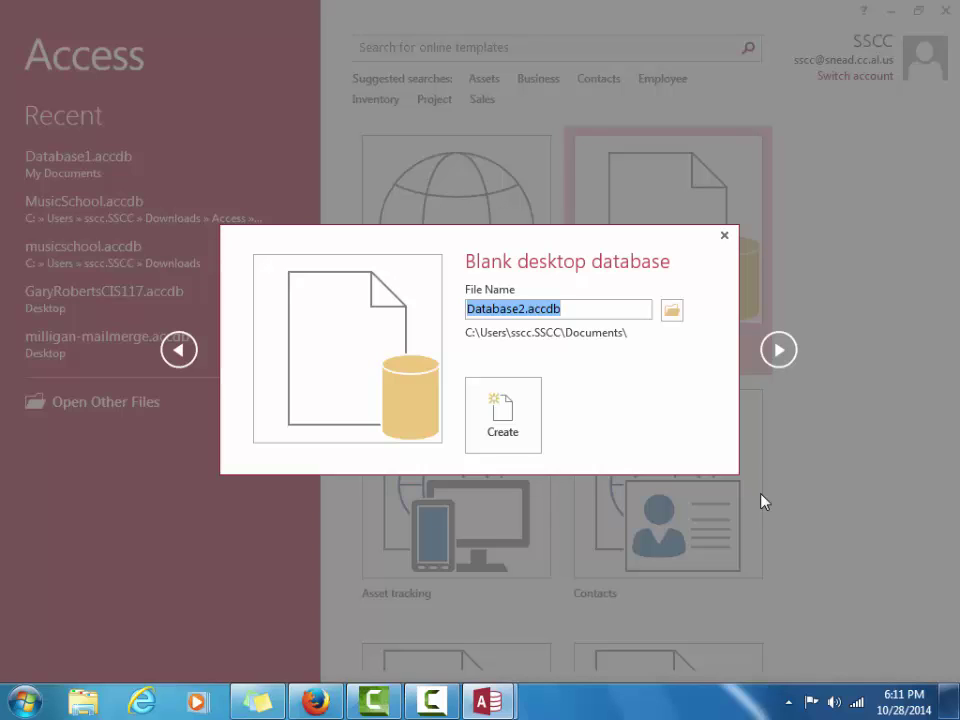
Create a blank database named Solar.accdb saved on the Desktop
click(671, 313)
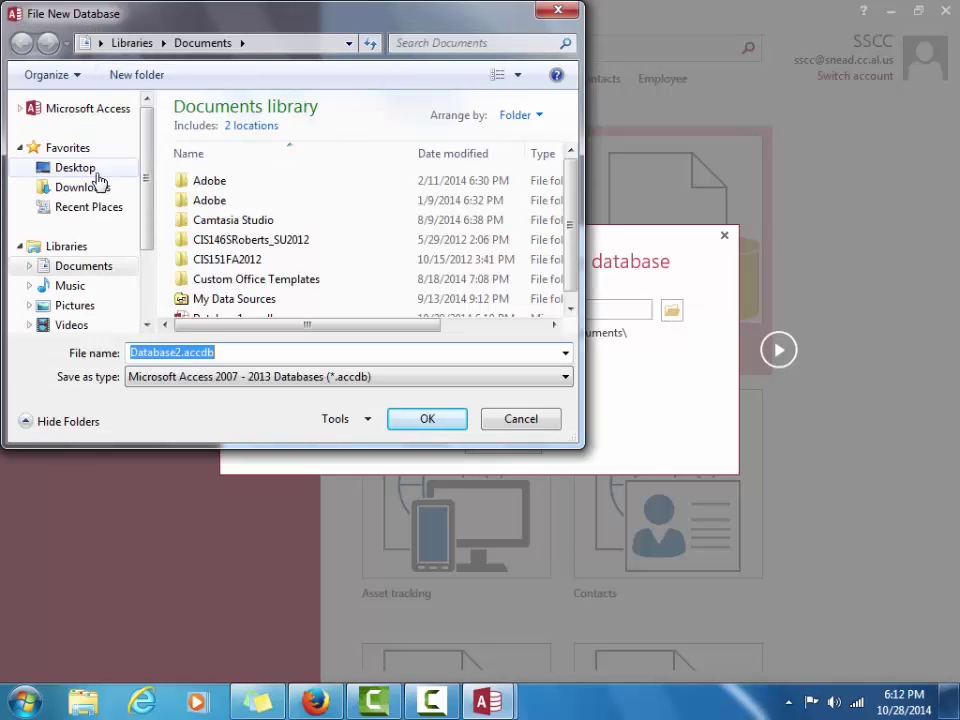
click(75, 168)
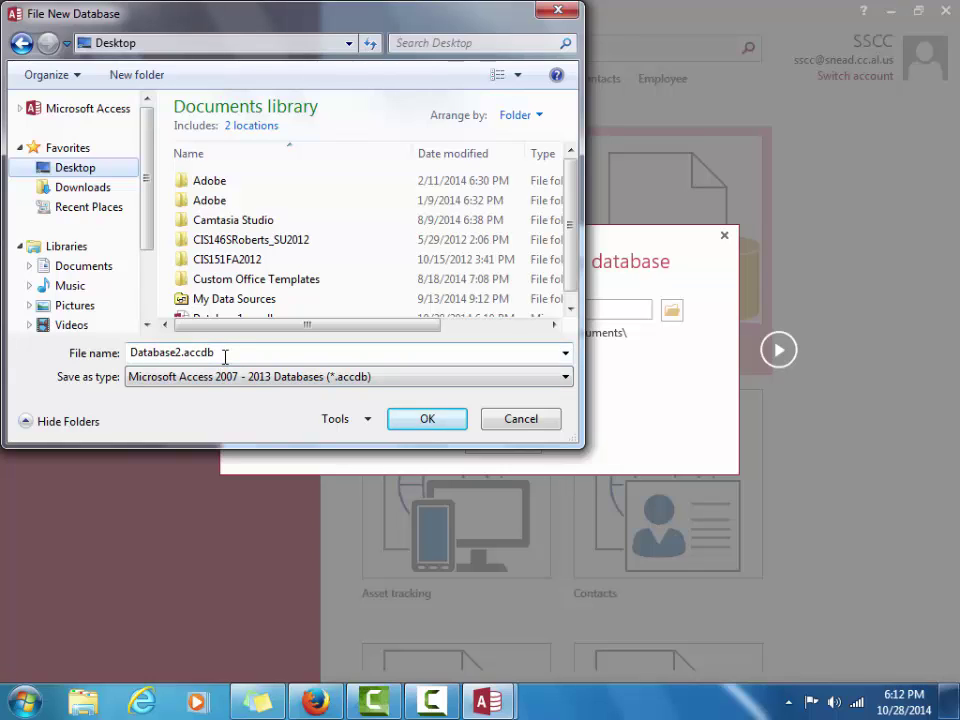
click(180, 354)
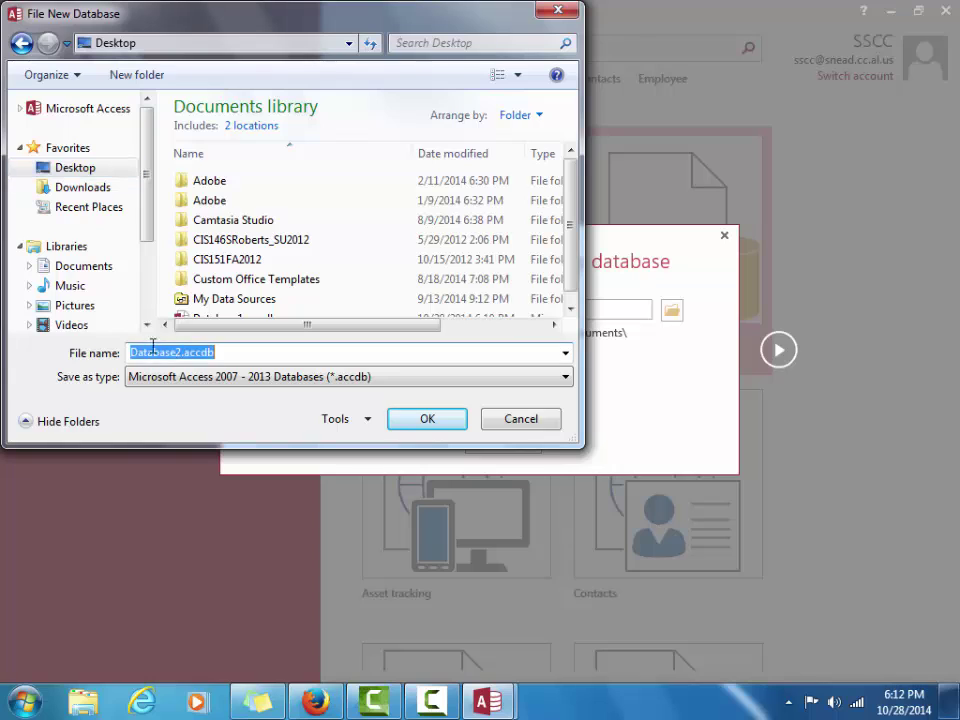
click(180, 353)
drag(180, 353, 130, 347)
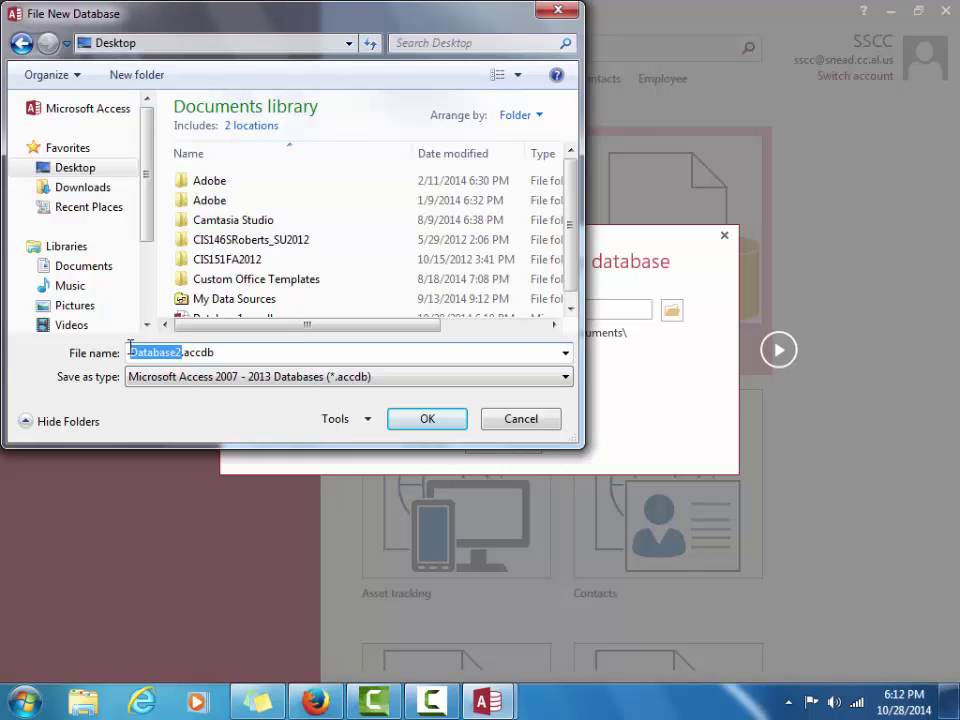
text(Solar)
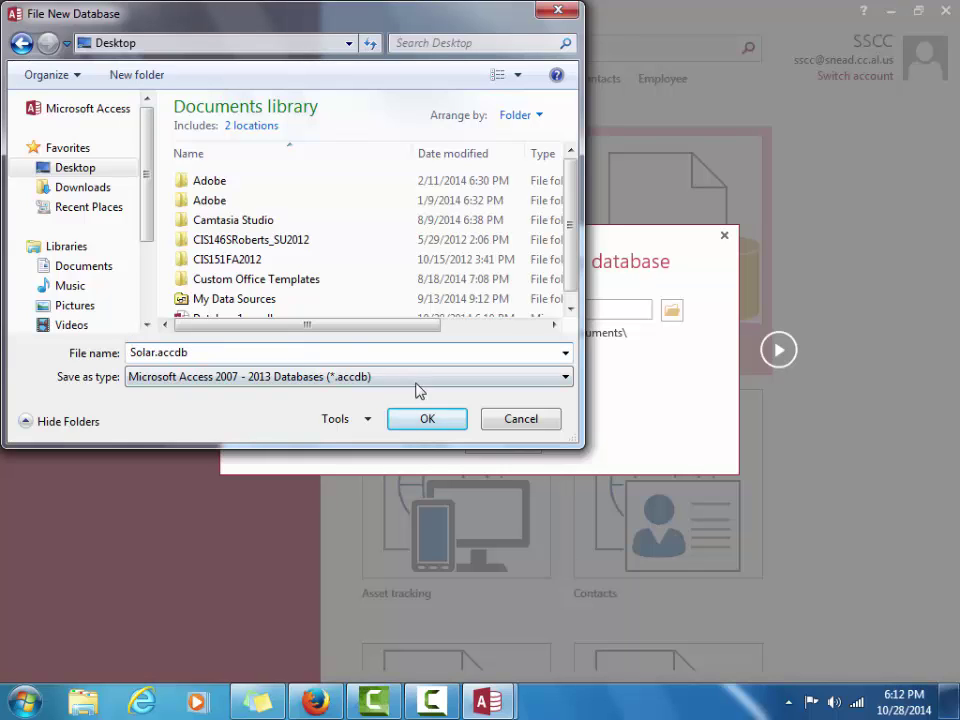
click(424, 419)
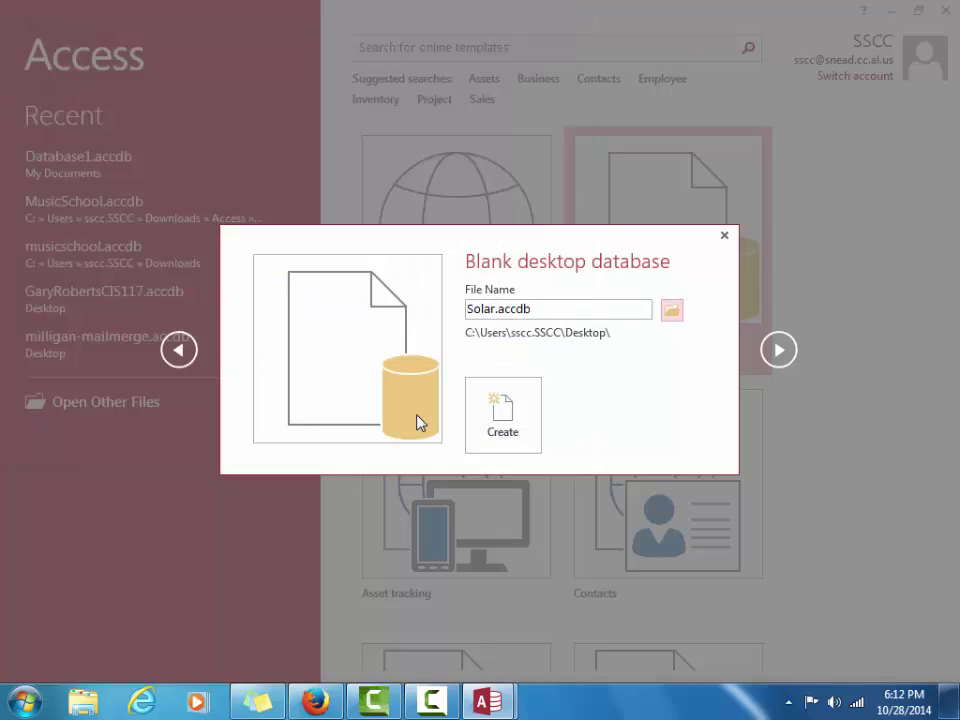
click(515, 416)
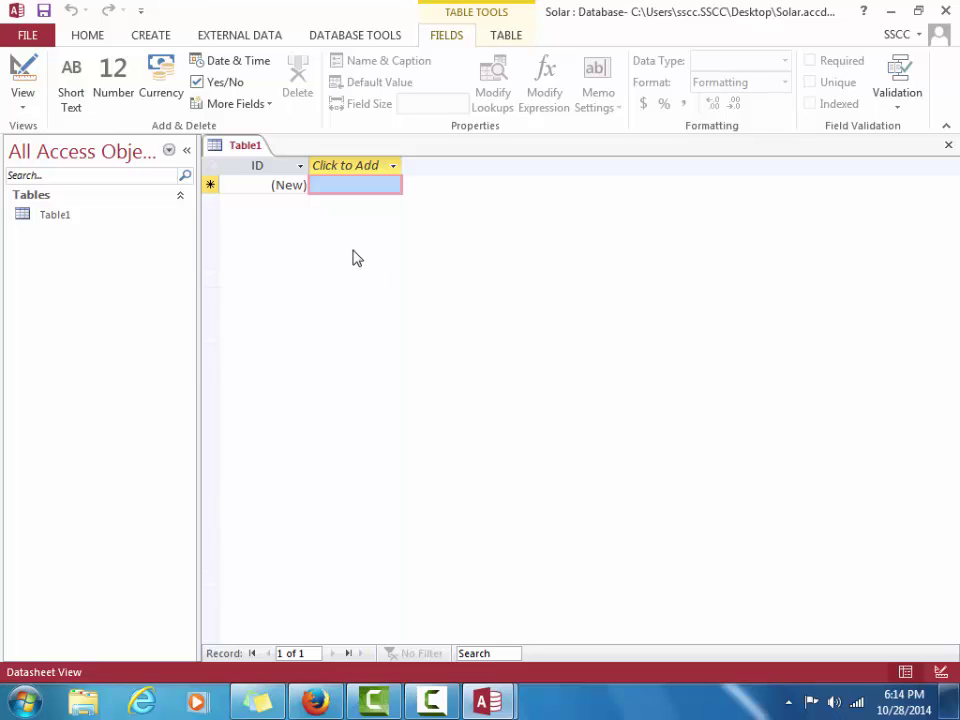
Show the CREATE ribbon commands in the Solar database
click(166, 42)
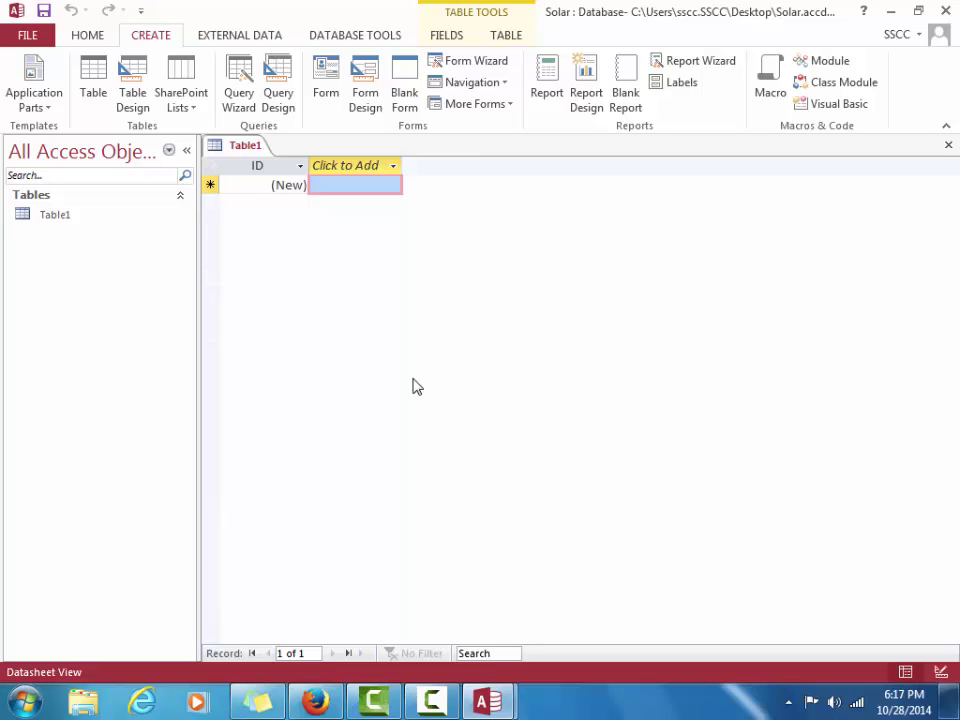
Postpone the Windows Update restart with a 4-hour reminder
click(348, 168)
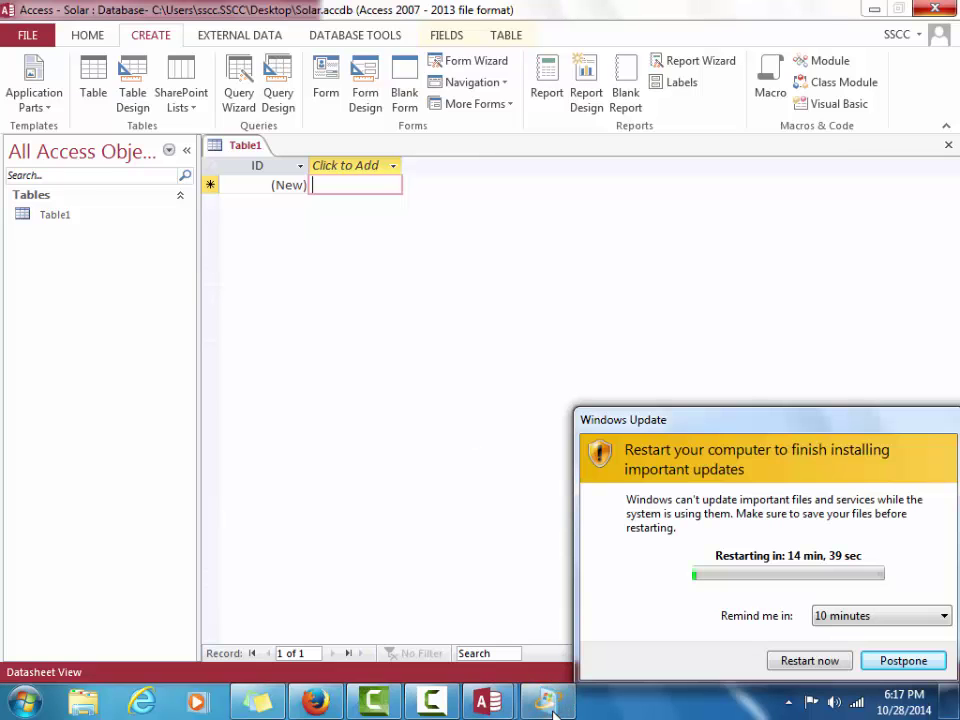
click(900, 616)
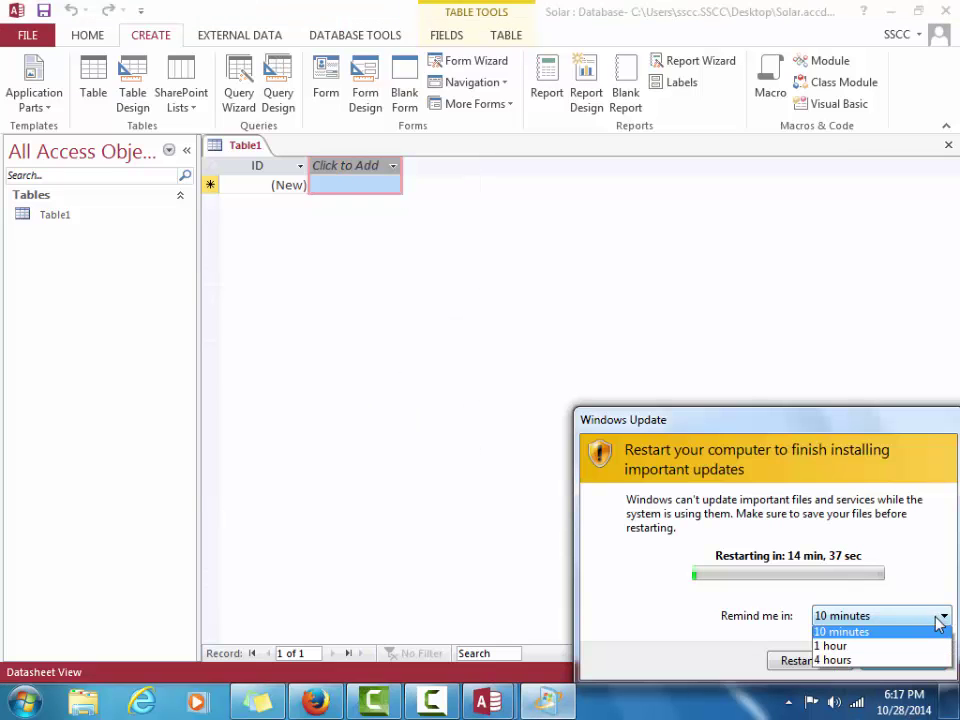
click(898, 663)
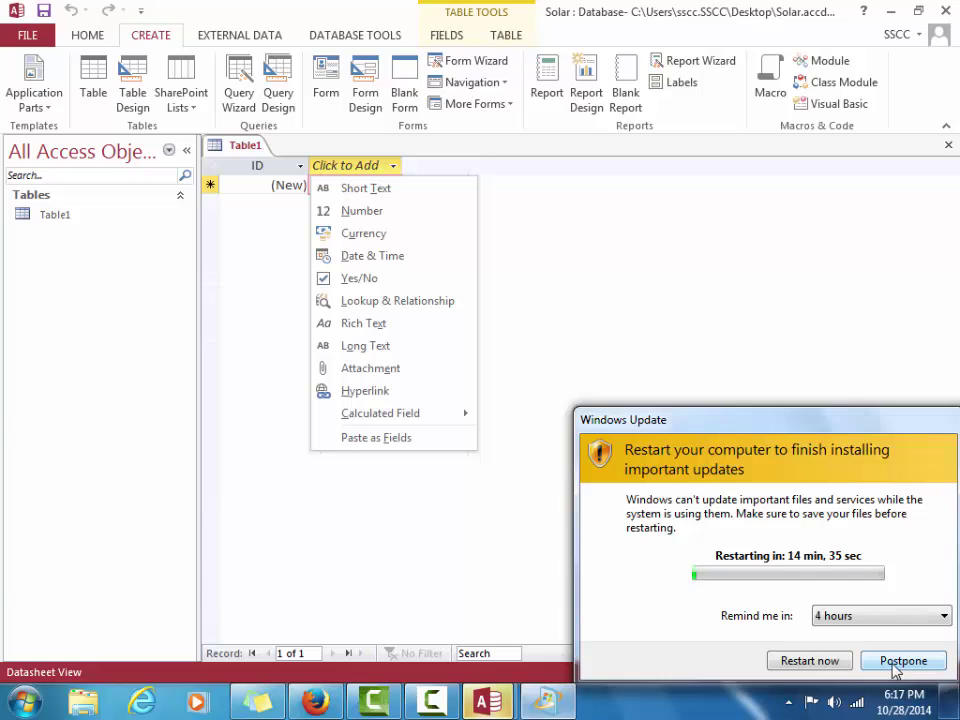
click(893, 662)
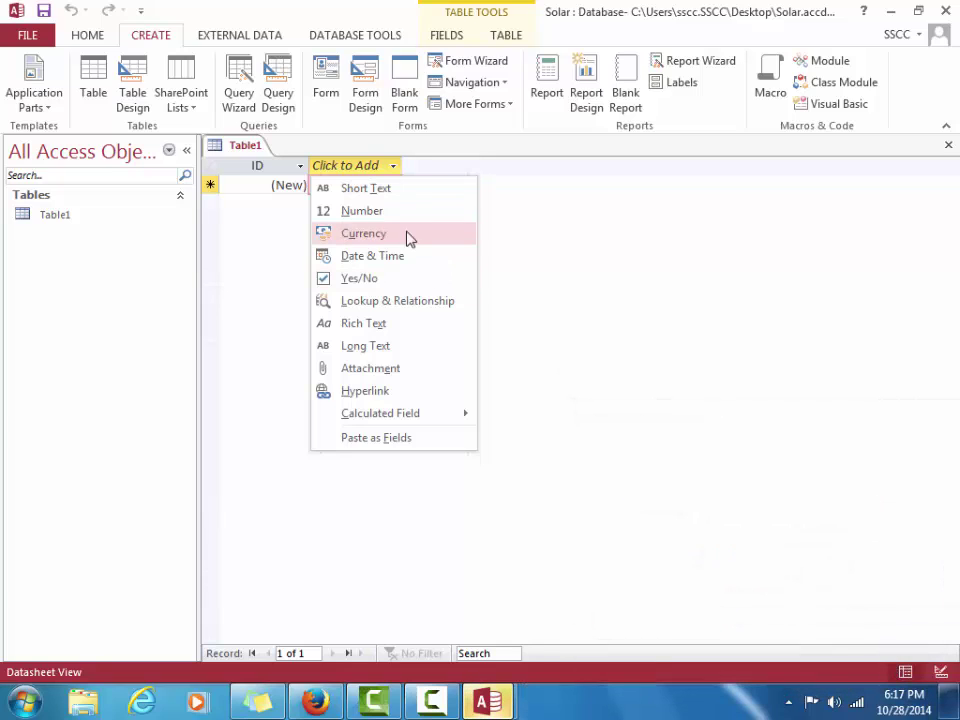
Add Short Text fields FirstName and LastName to Table1 after ID
click(403, 190)
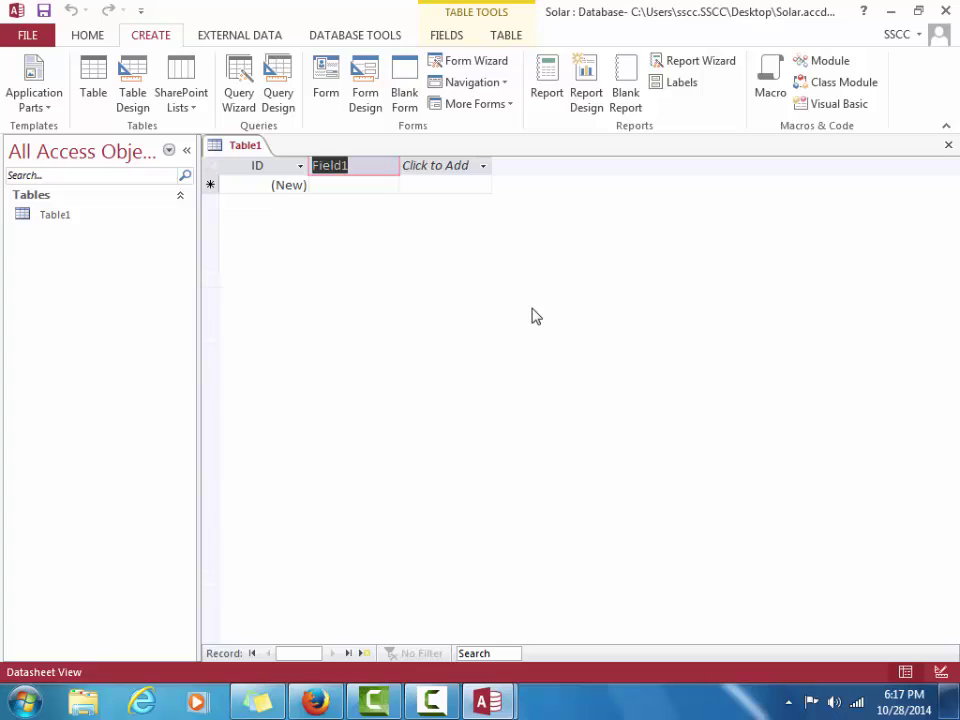
text(First)
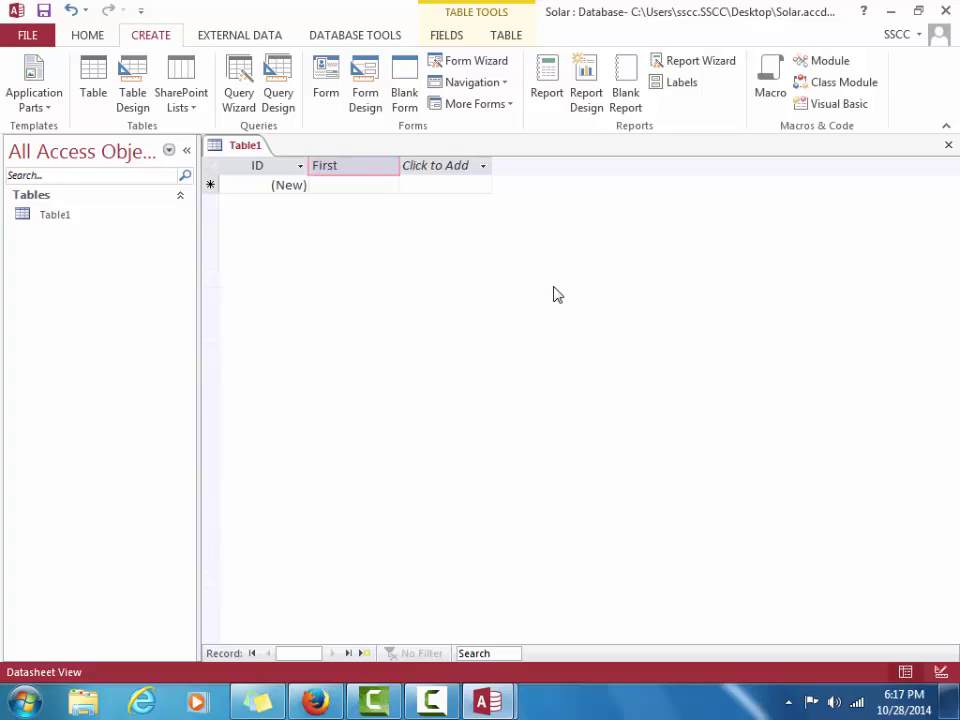
text(Name)
key(Return)
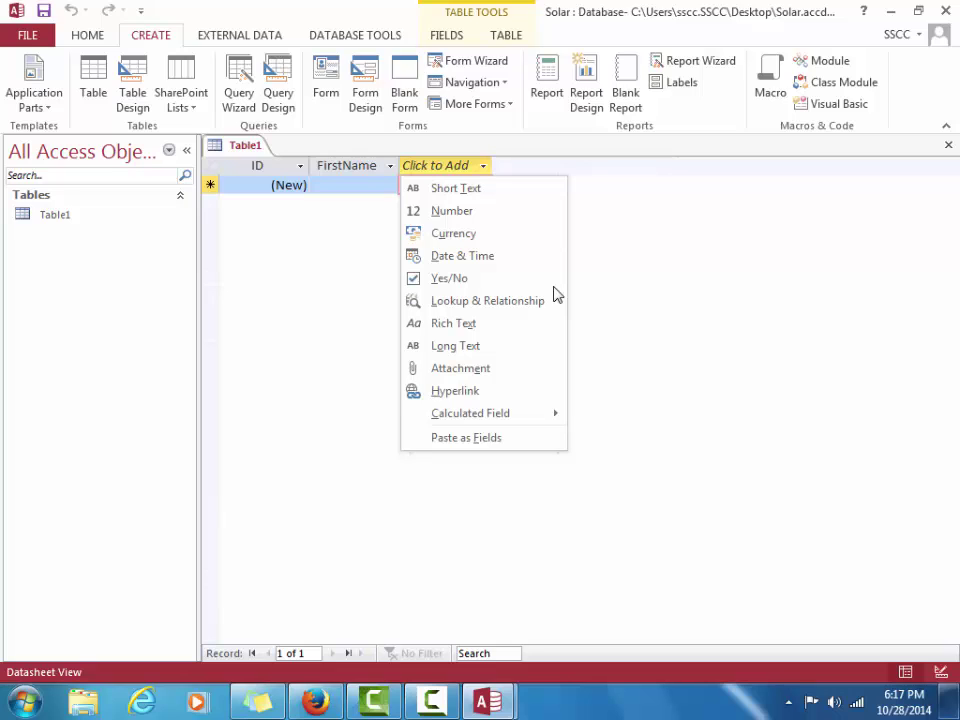
click(492, 199)
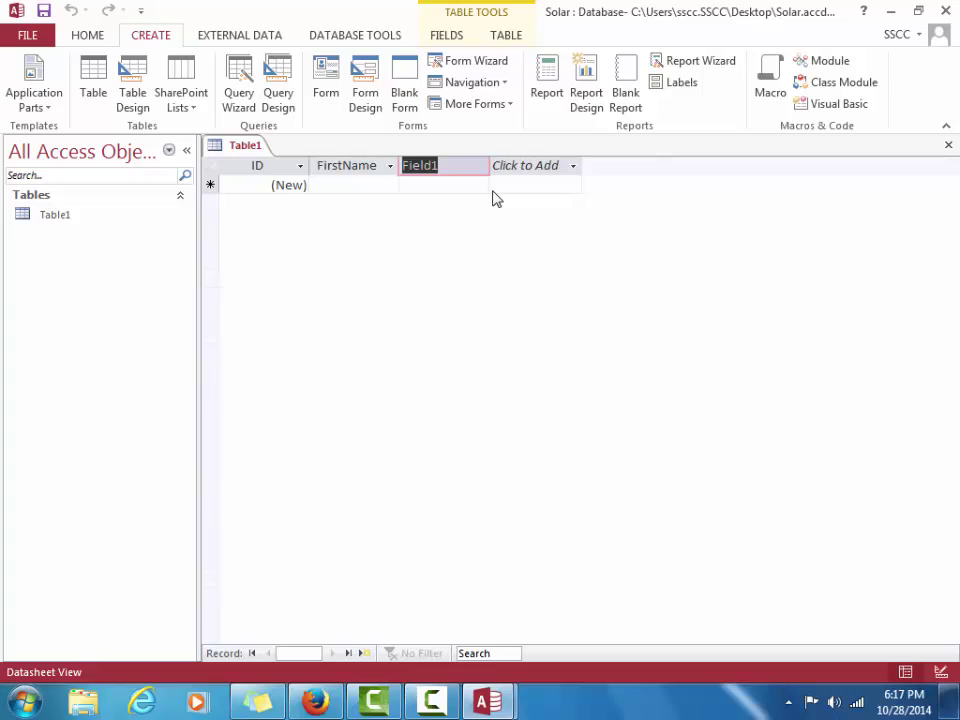
text(Last)
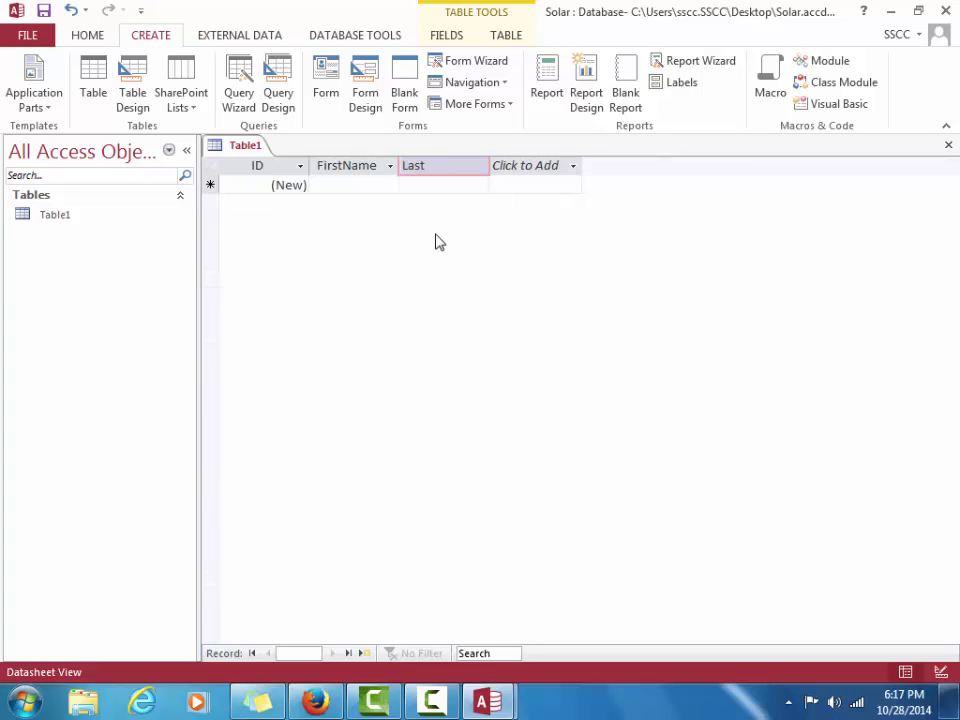
text(Name)
key(Tab)
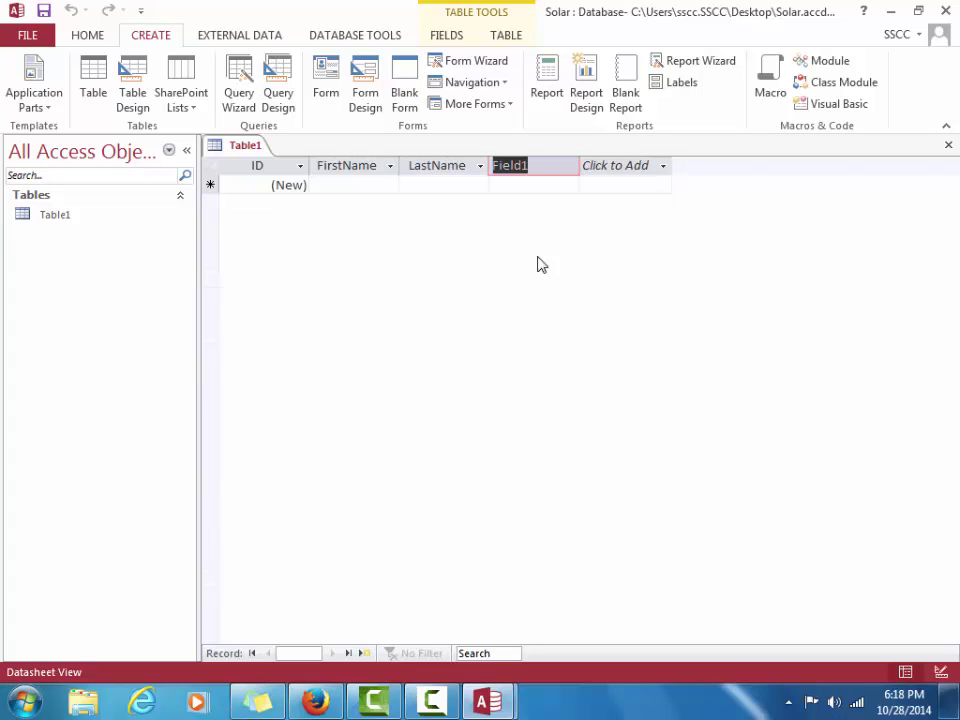
Name the new third field 'Since'
text(Sina)
key(BackSpace)
text(ce)
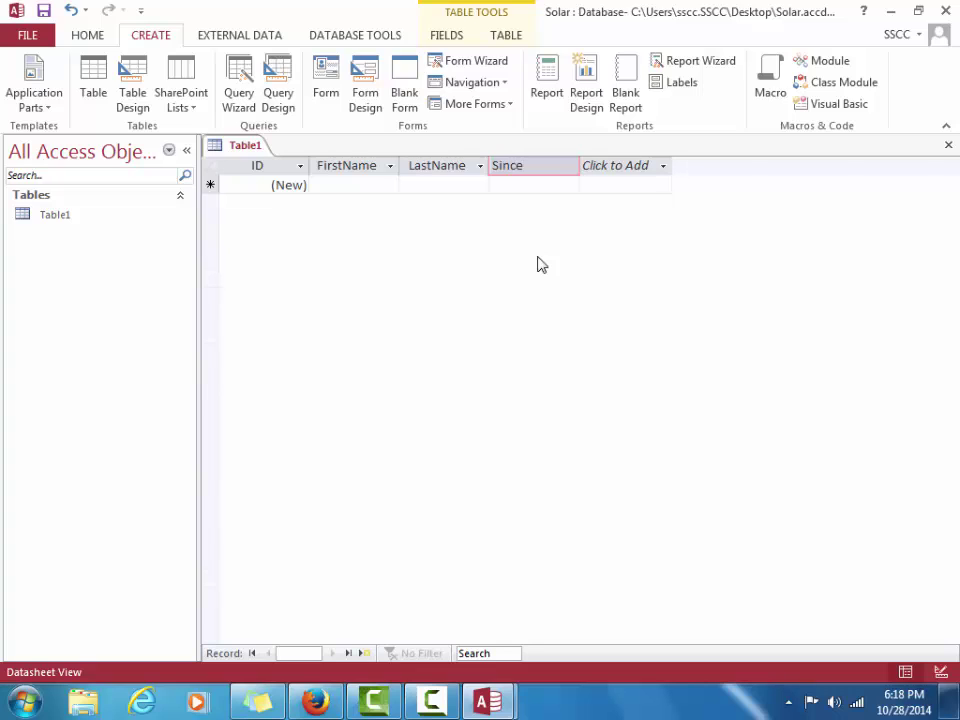
key(Return)
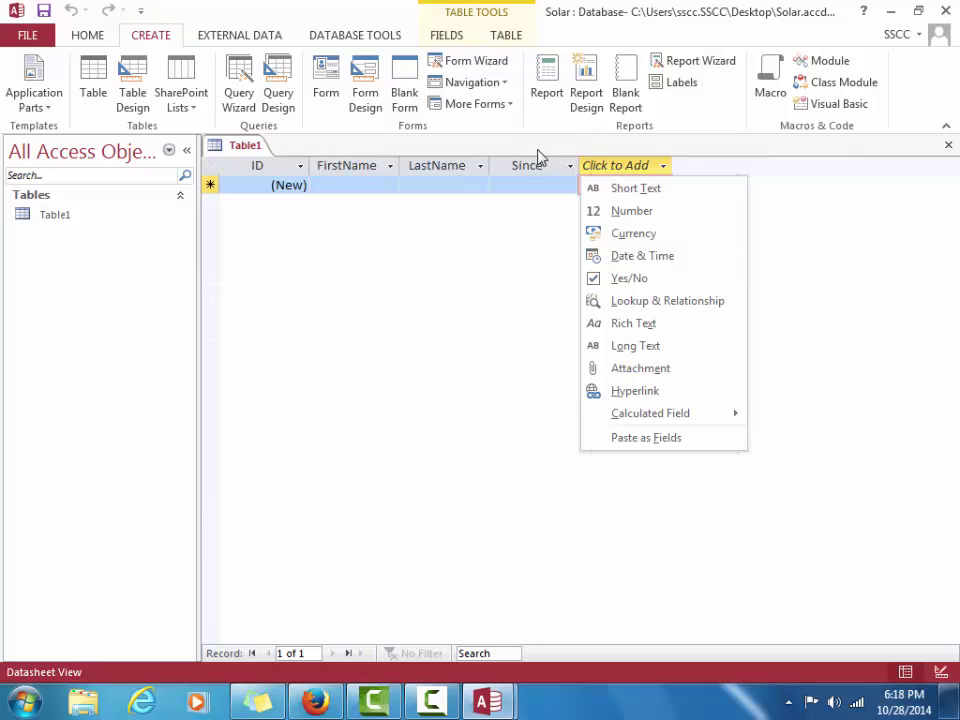
Rename the Since field to CustomerSince
click(548, 174)
right_click(548, 174)
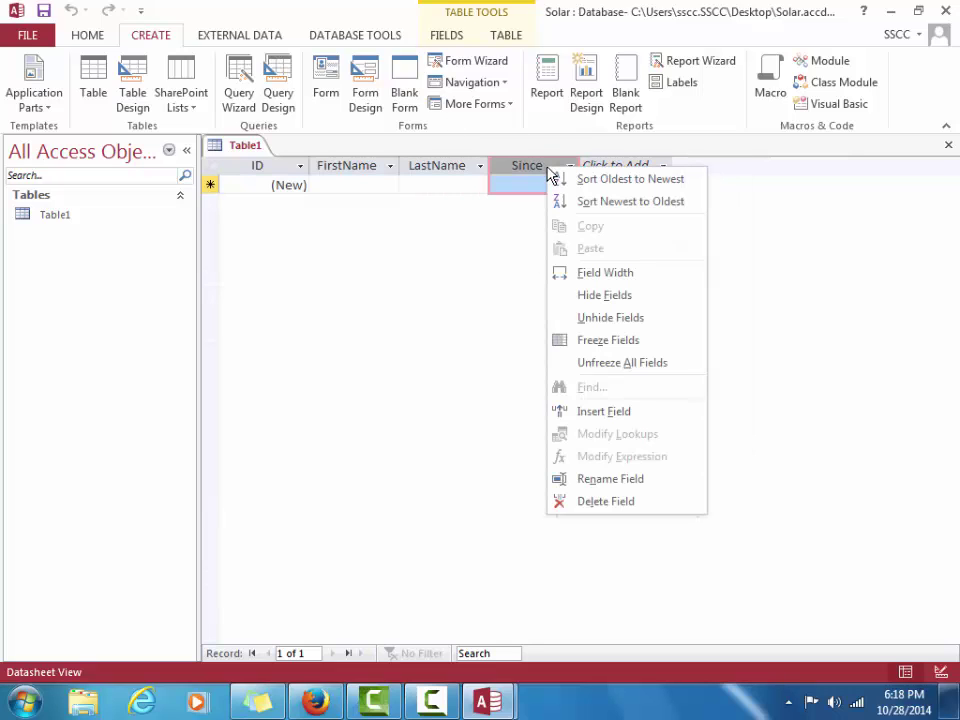
click(618, 480)
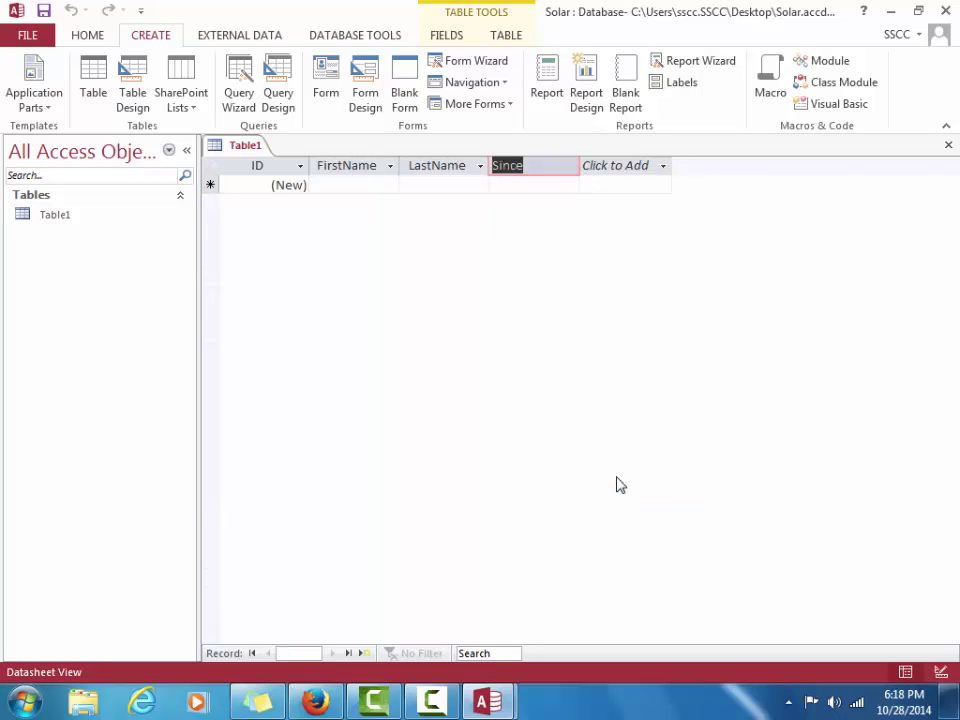
text(Cunstomer)
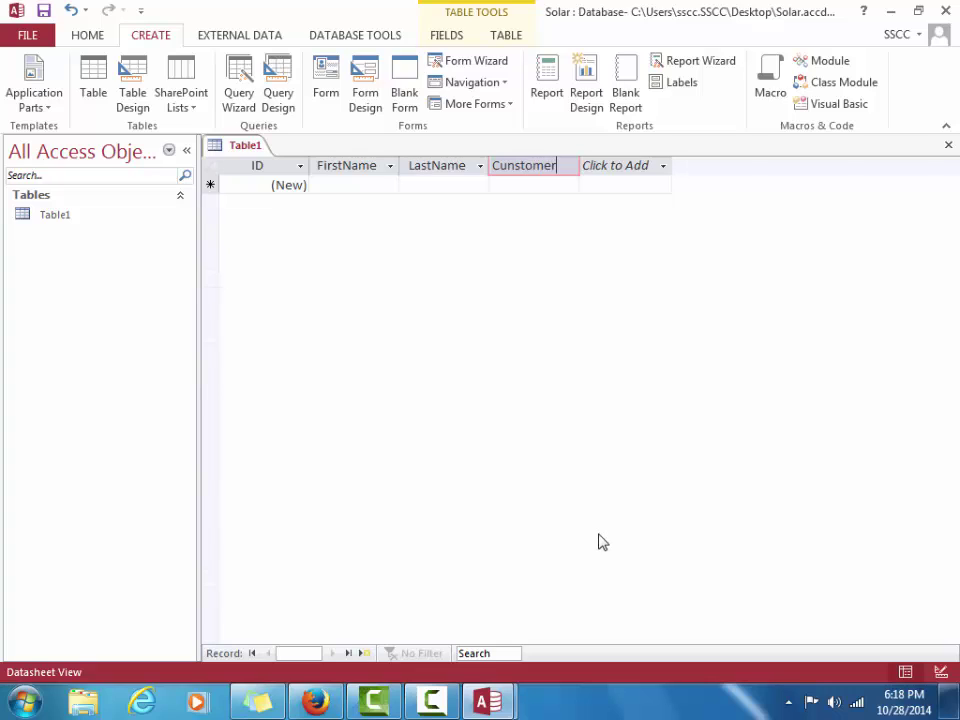
key(BackSpace)
key(BackSpace)
key(BackSpace)
key(BackSpace)
key(BackSpace)
key(BackSpace)
key(BackSpace)
text(stomer)
text(Since)
key(Return)
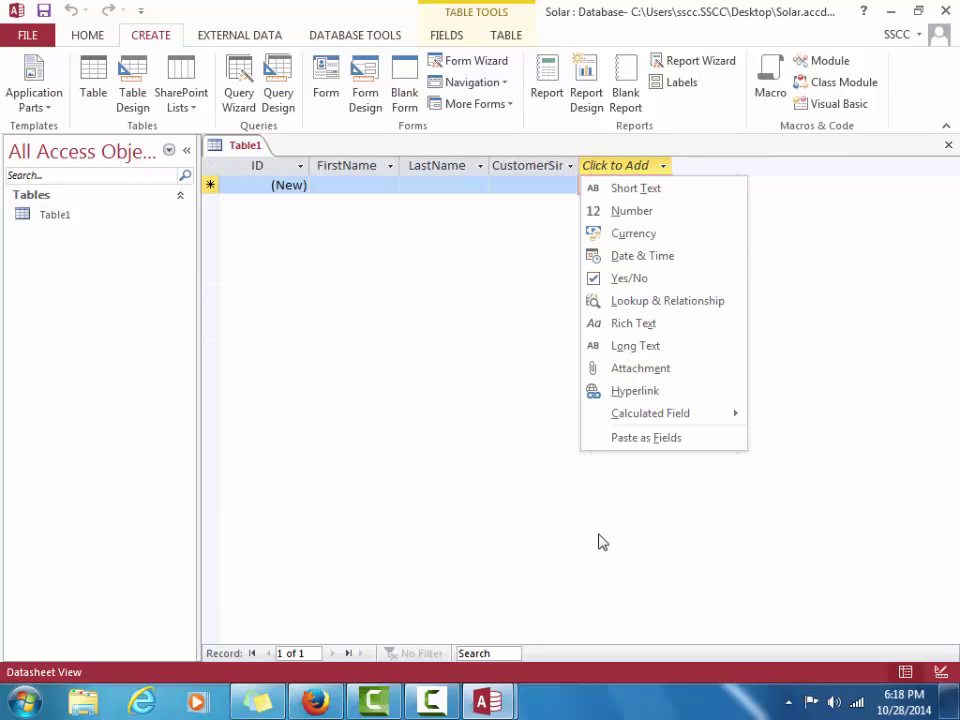
Rename Table1's ID field to CustomerID using its right-click menu
right_click(272, 172)
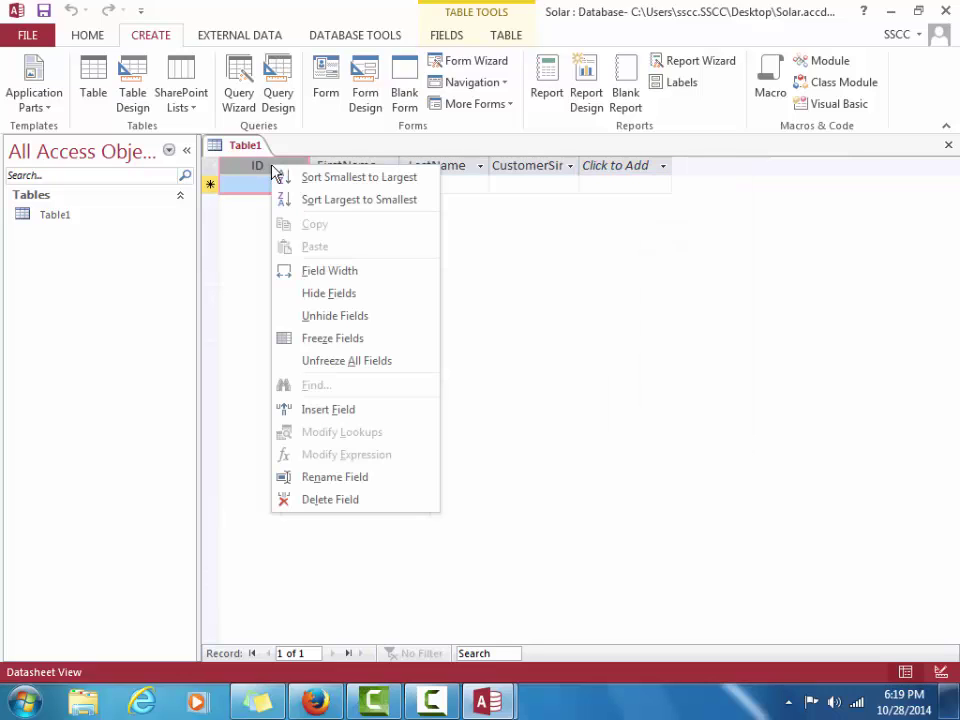
click(336, 478)
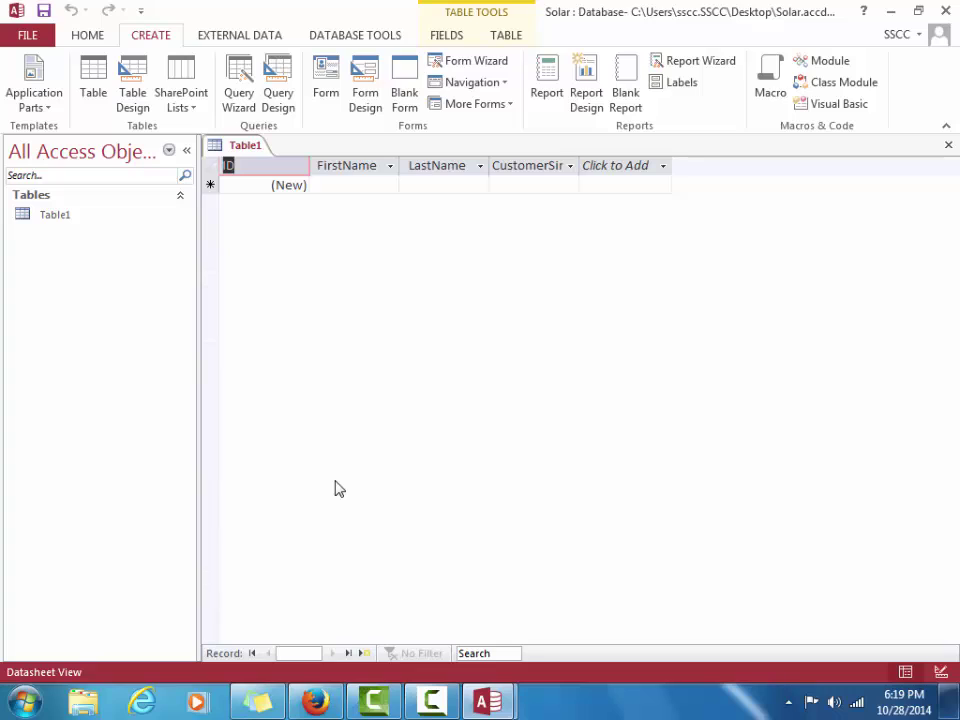
text(CustomerID)
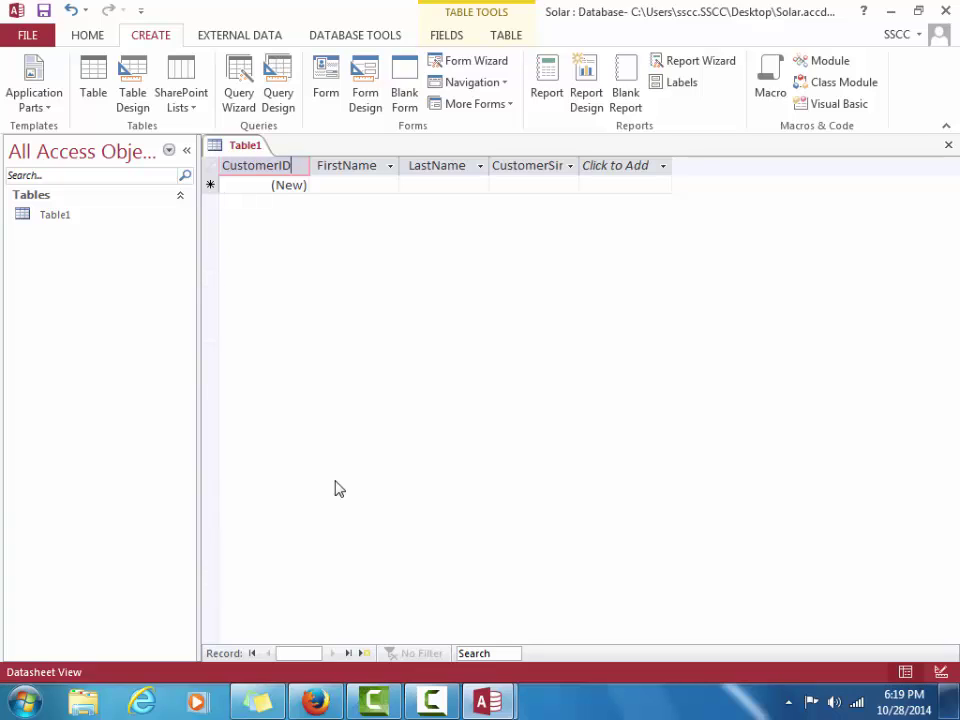
key(Return)
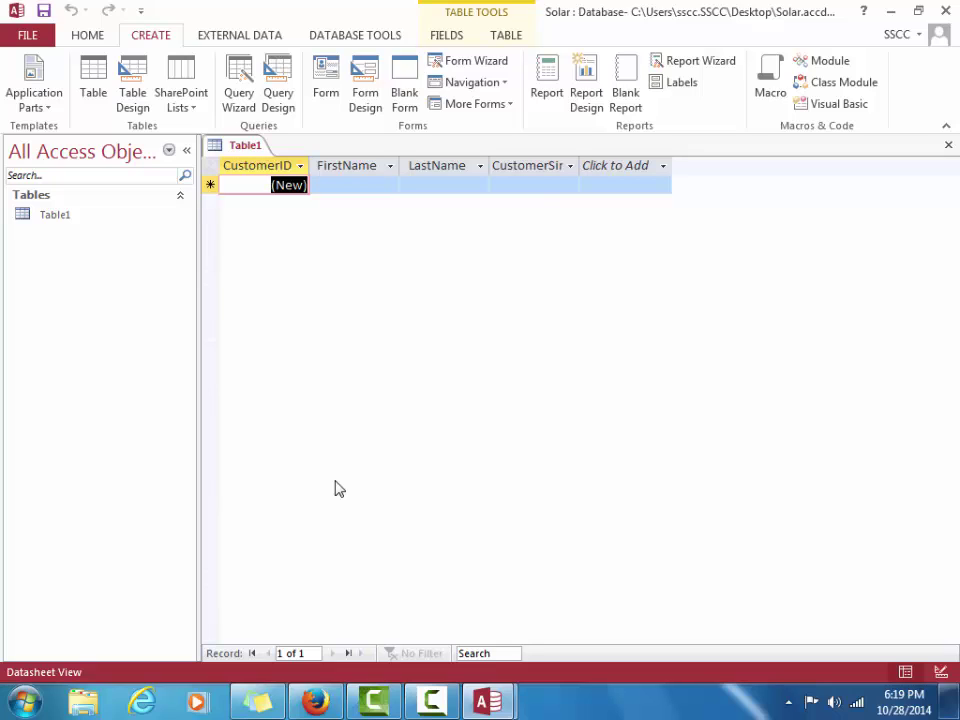
Autofit the CustomerSince column so its full header name is visible
click(579, 166)
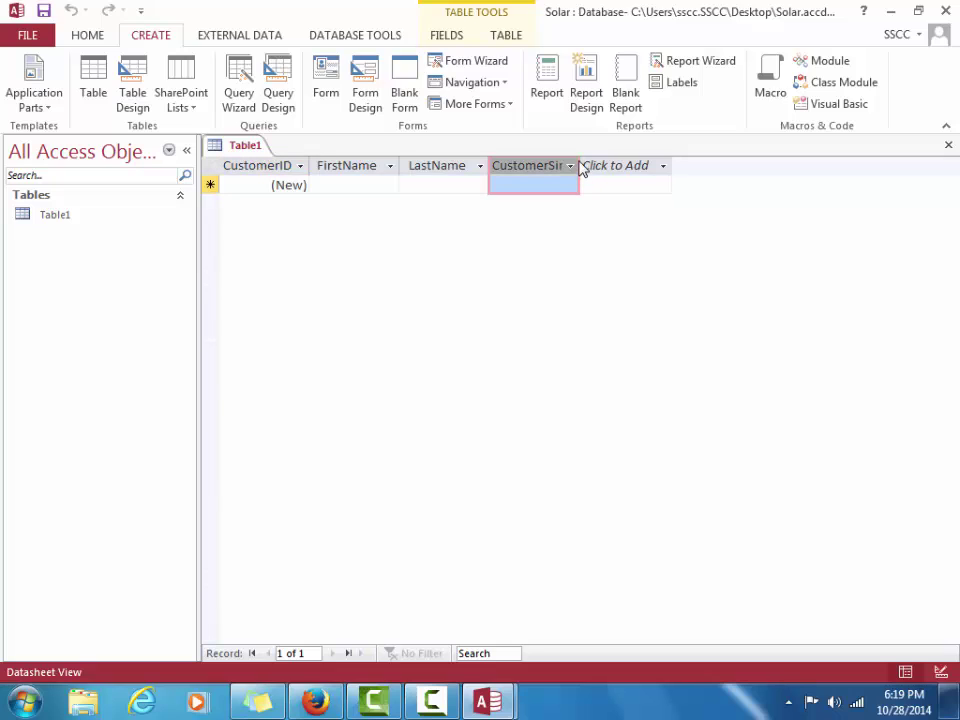
click(581, 167)
double_click(579, 163)
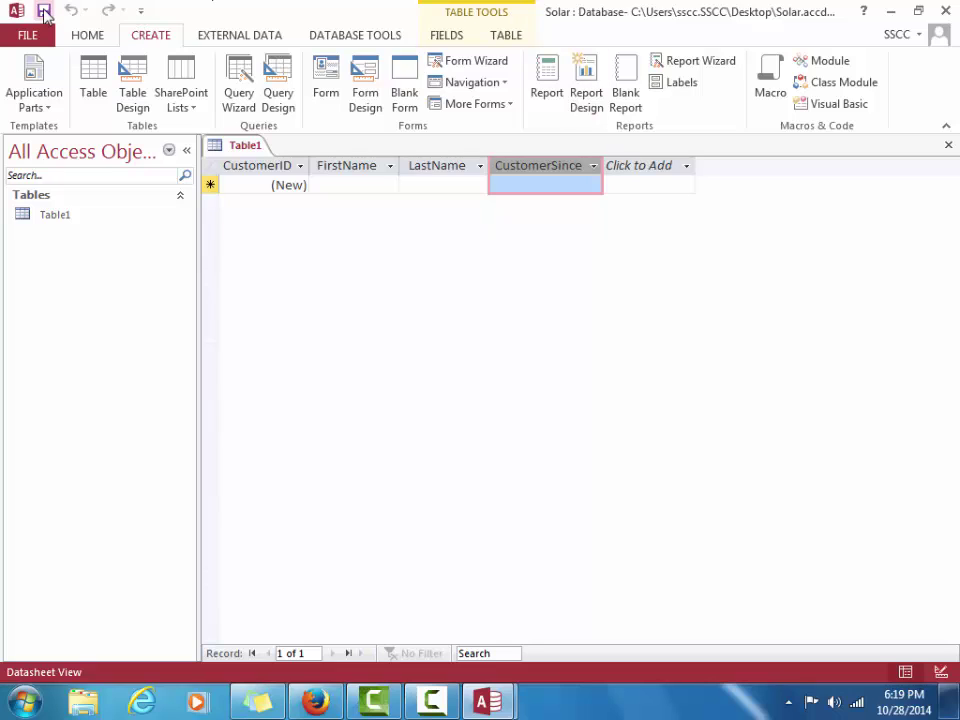
Save the new table under the name Customers
click(44, 12)
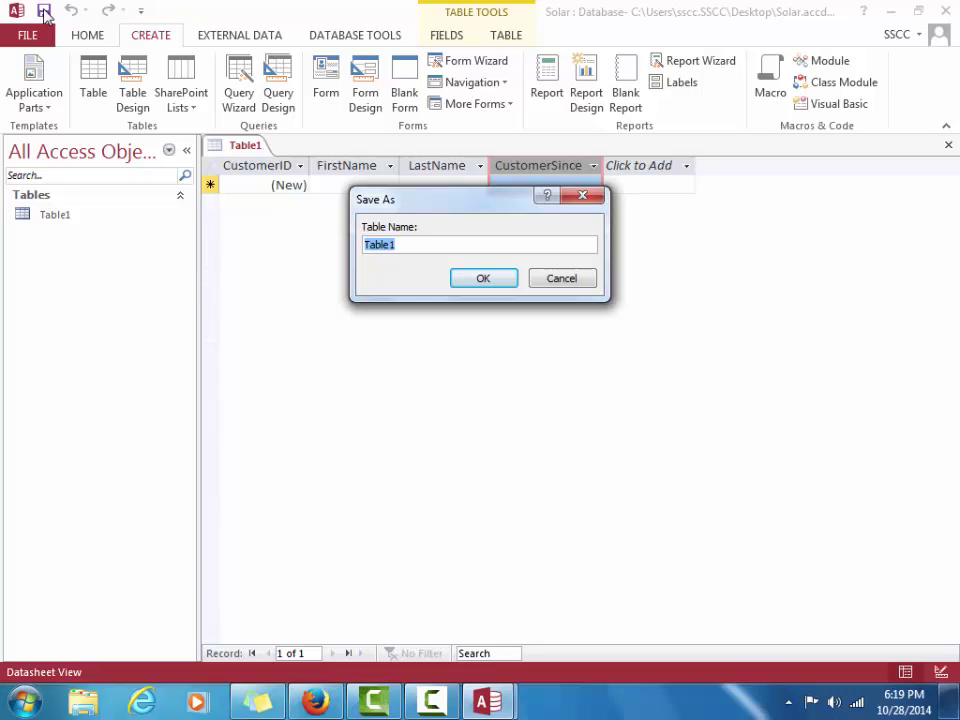
text(Customers)
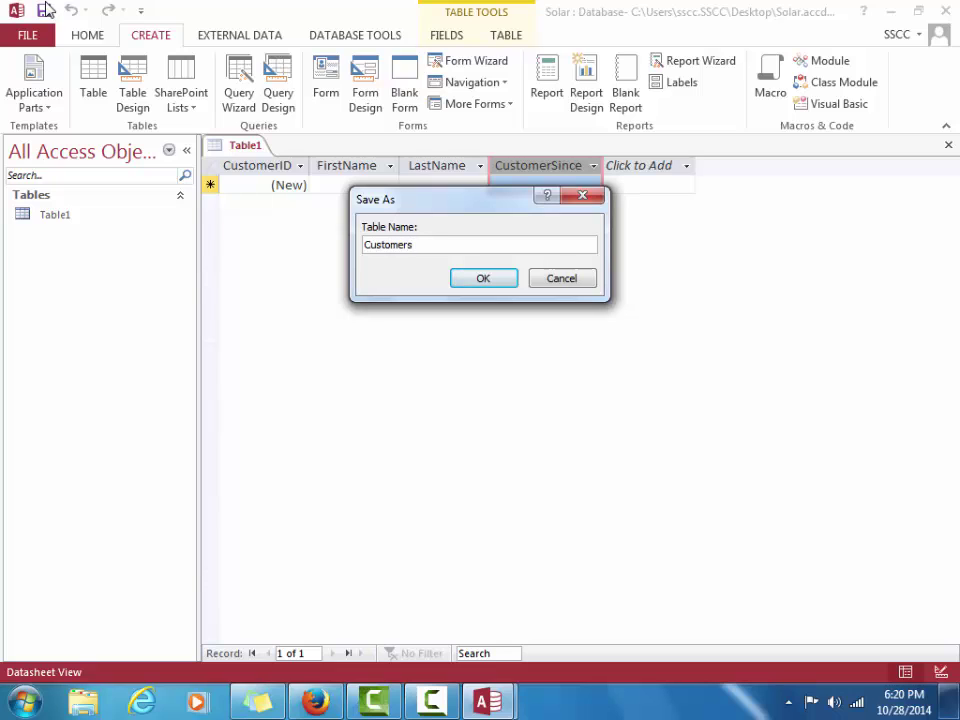
click(489, 285)
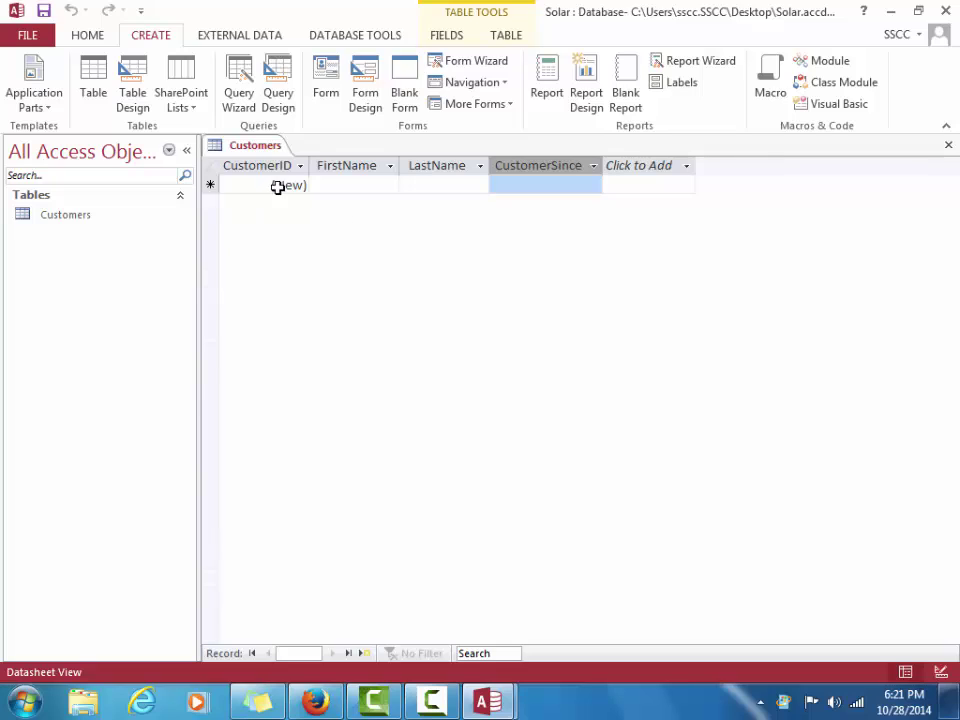
Enter record 1 with the first customer's first and last name and CustomerSince 2/25/16
click(362, 186)
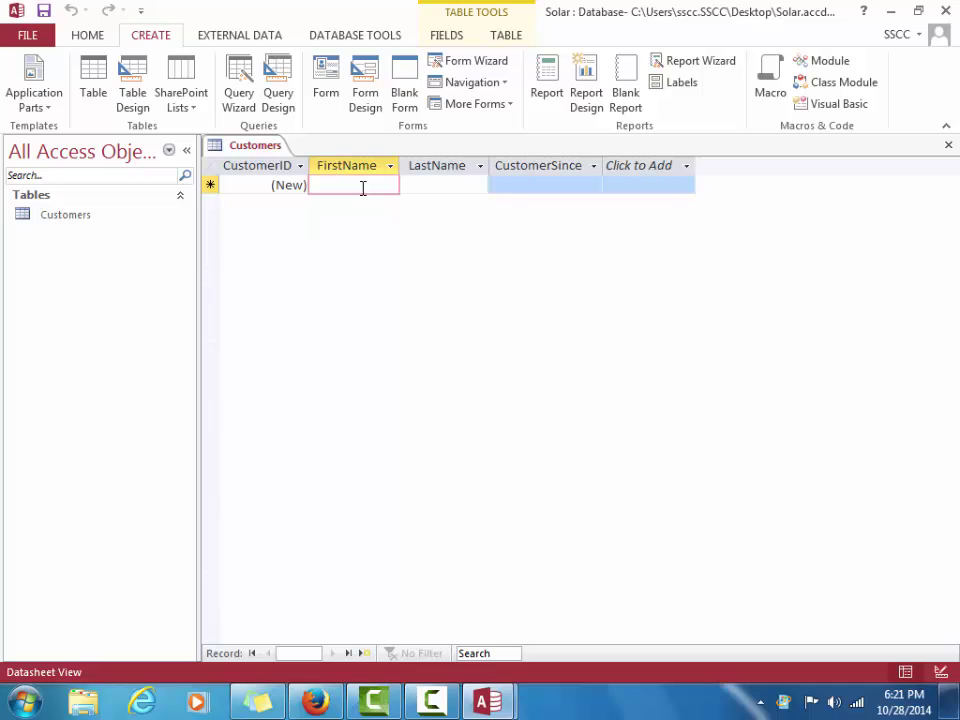
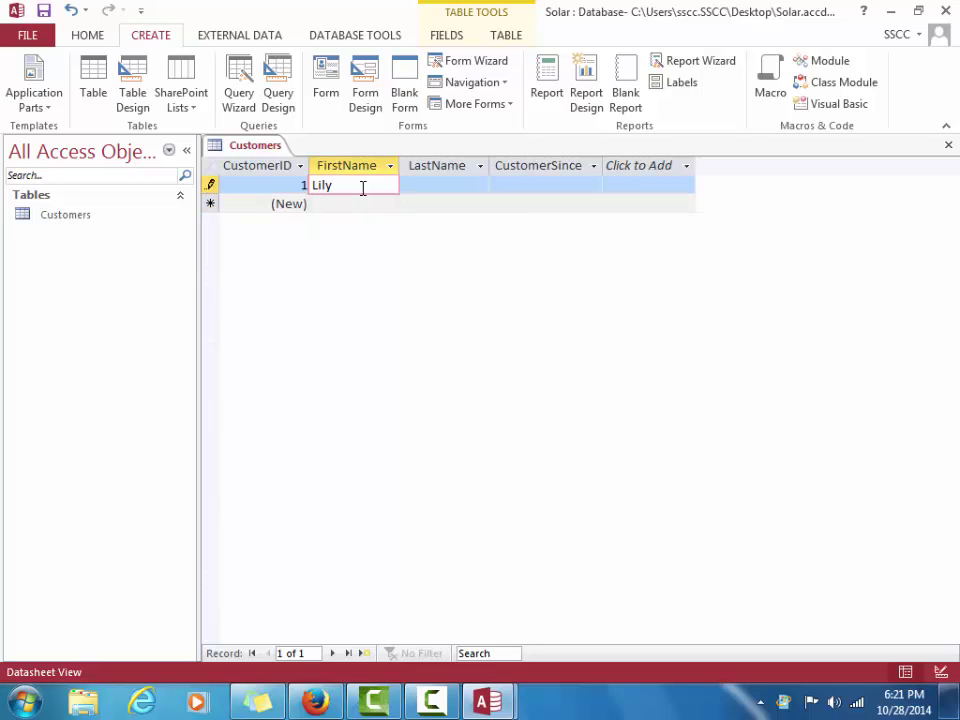
key(Tab)
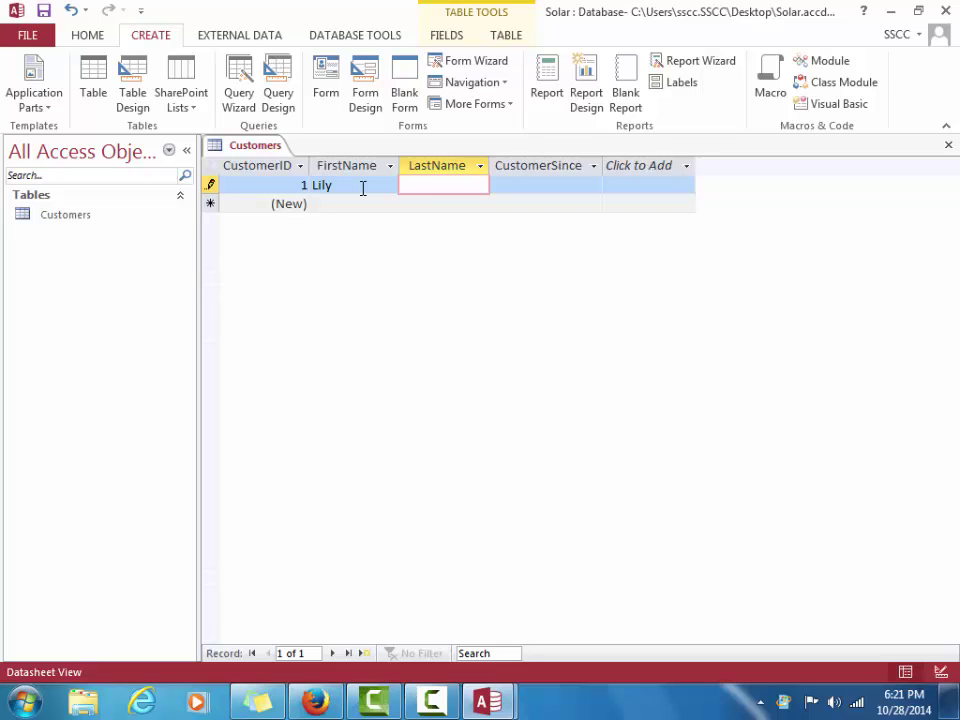
key(Tab)
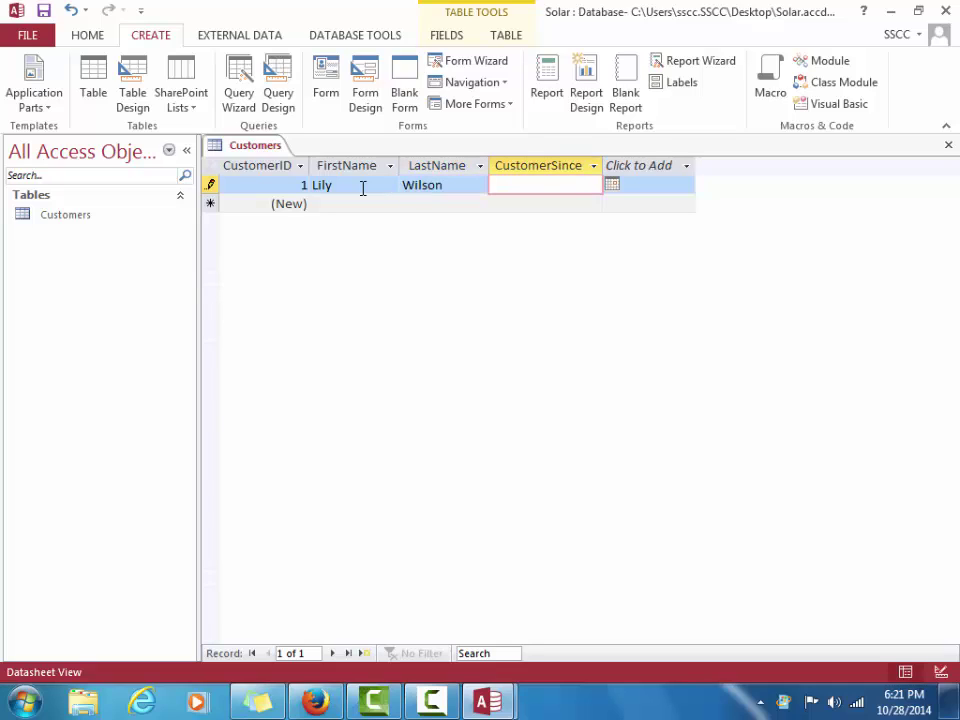
text(2)
text(/25/16)
key(Tab)
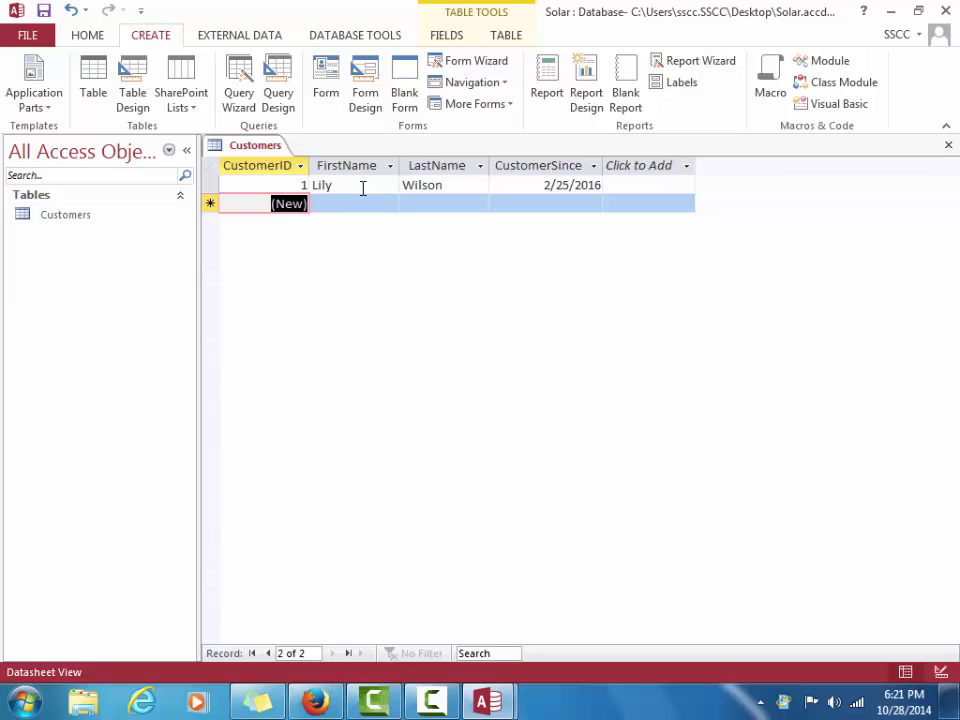
Enter record 2 with the second customer's first and last name and CustomerSince 4-2-16
key(Tab)
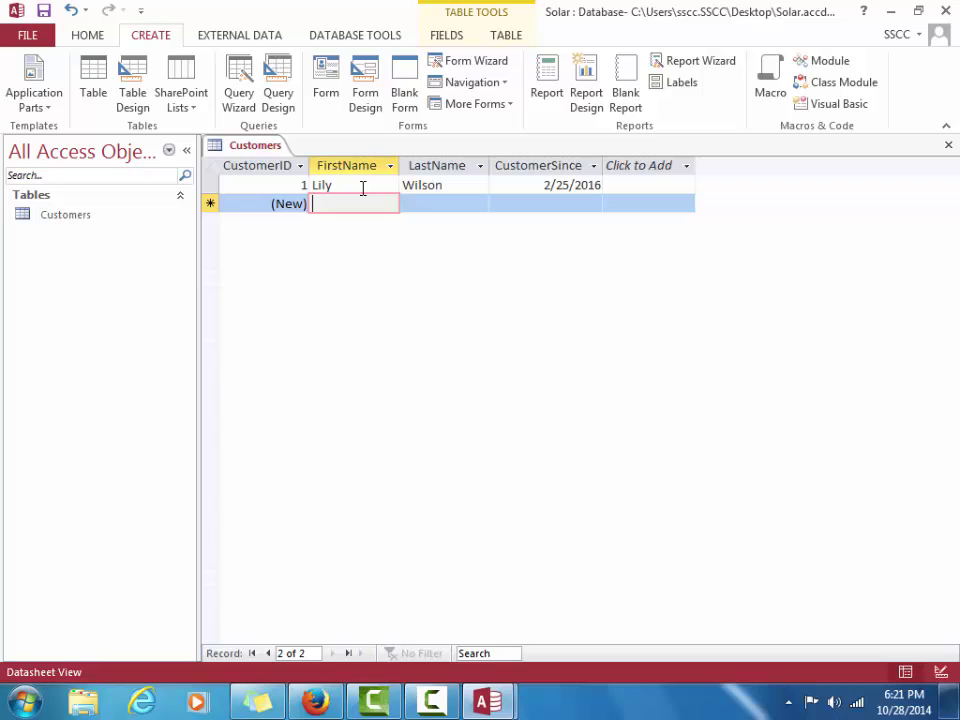
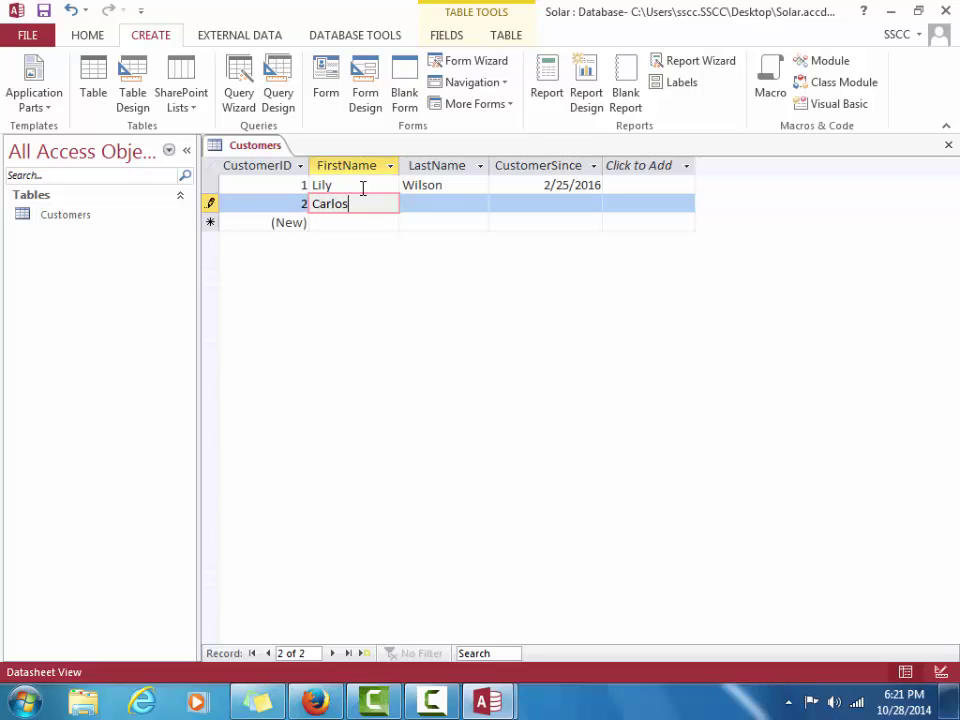
key(Tab)
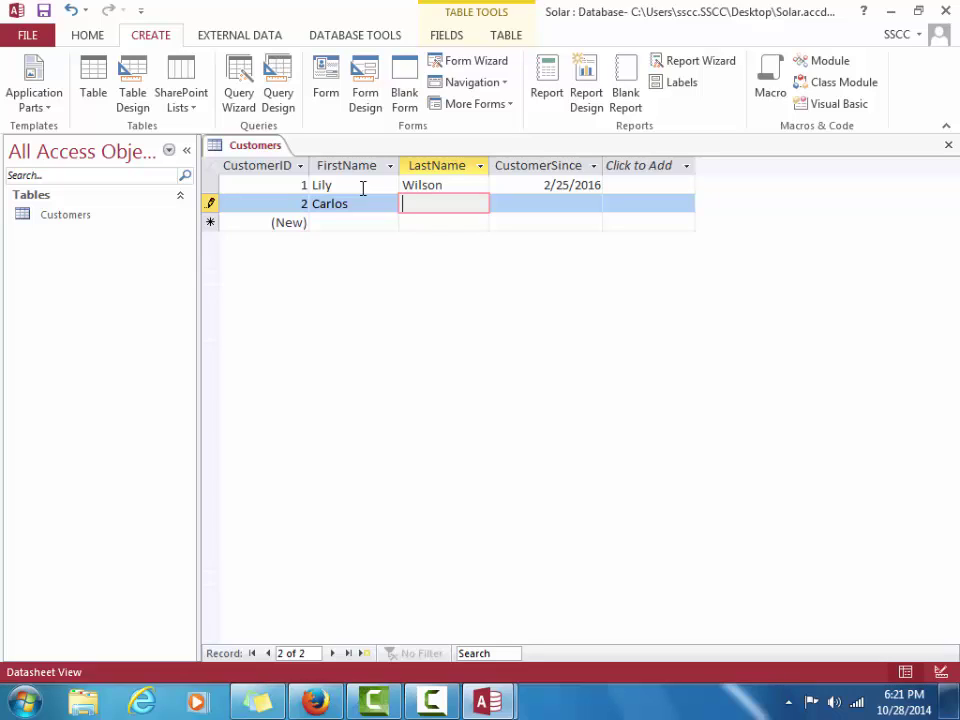
key(Tab)
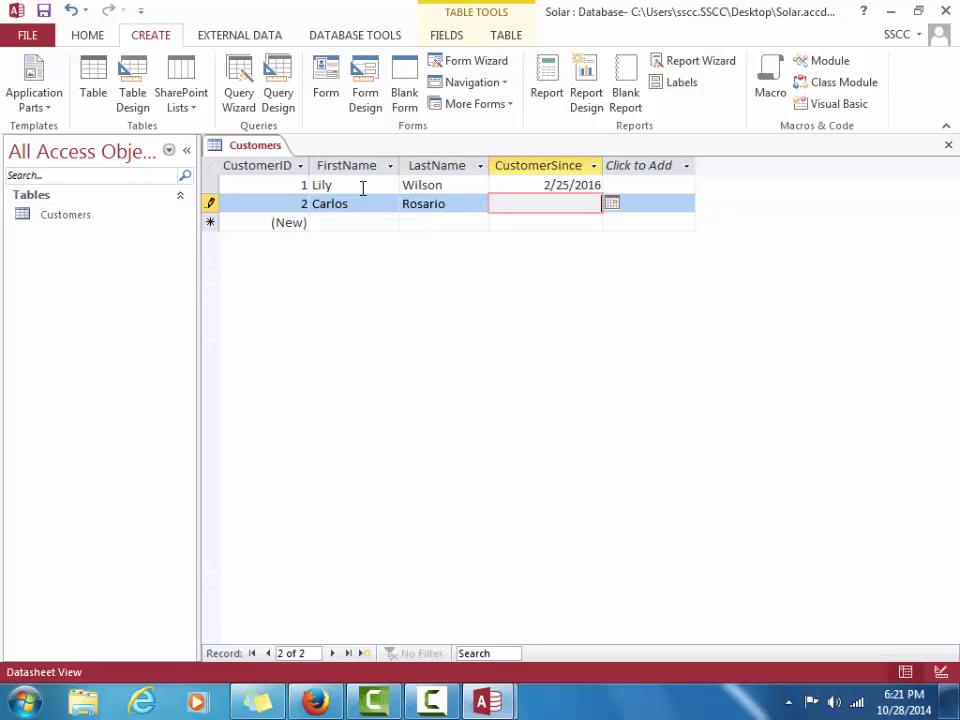
text(4-2-16)
key(Tab)
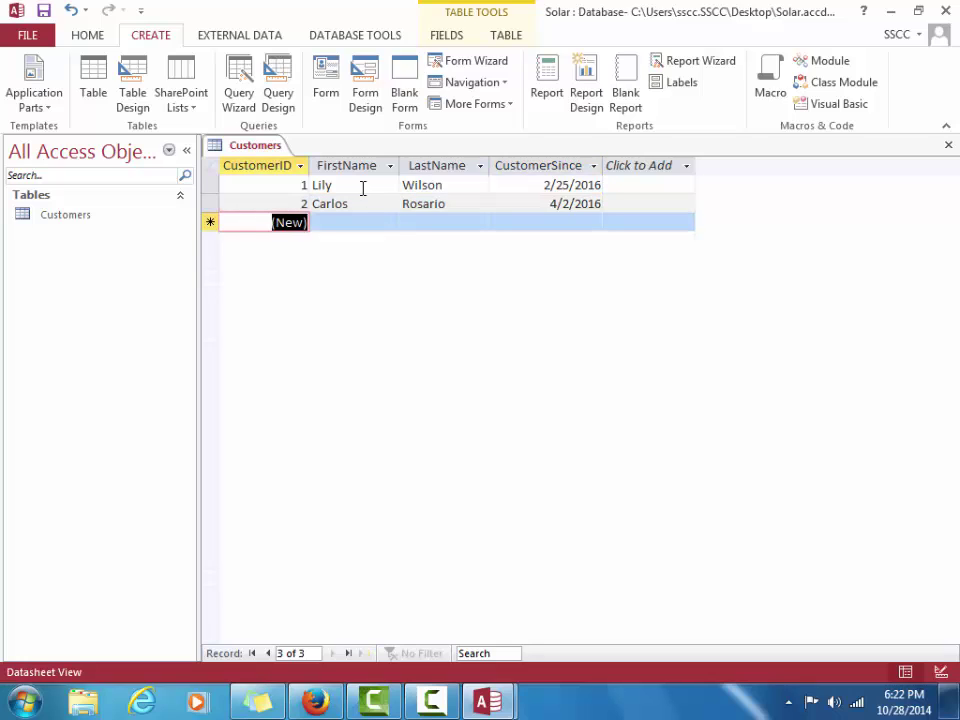
Enter the third customer's first and last name with CustomerSince 6/15/2016
key(Tab)
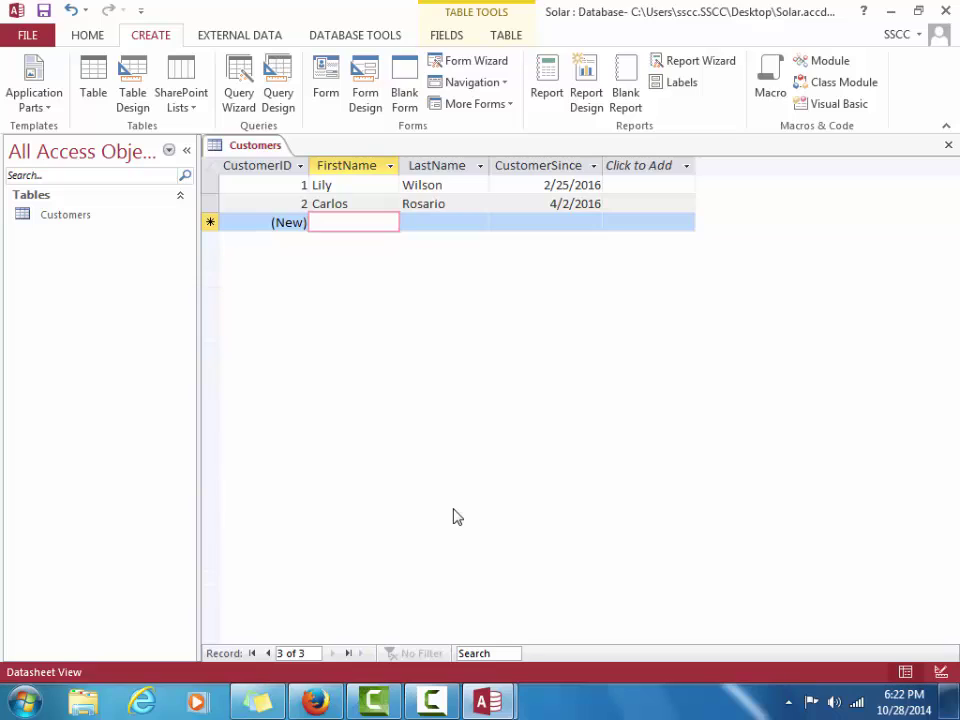
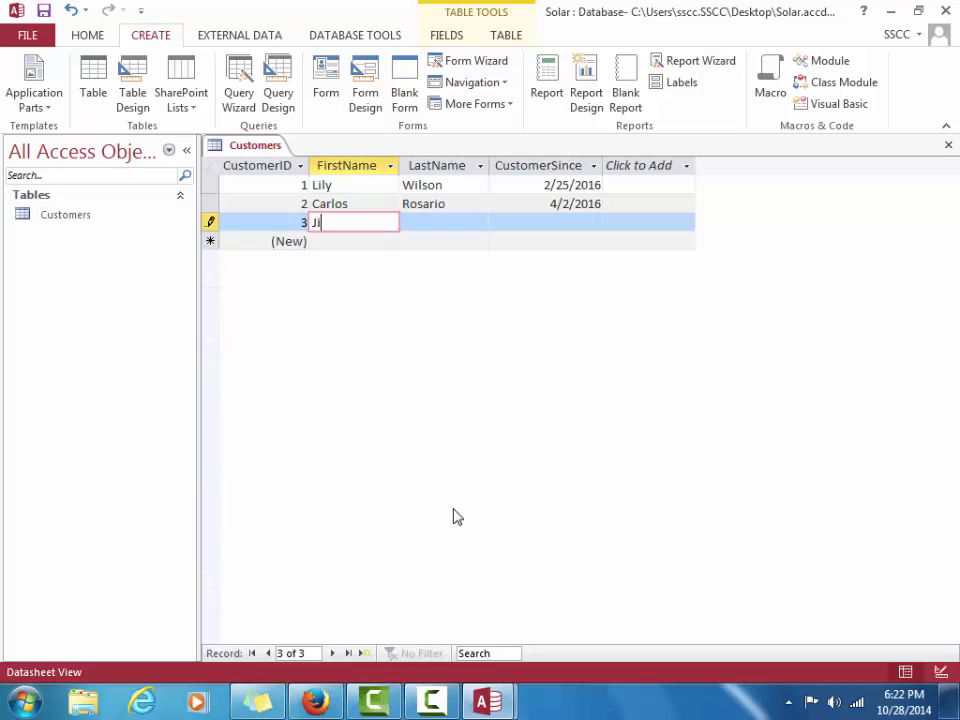
key(Tab)
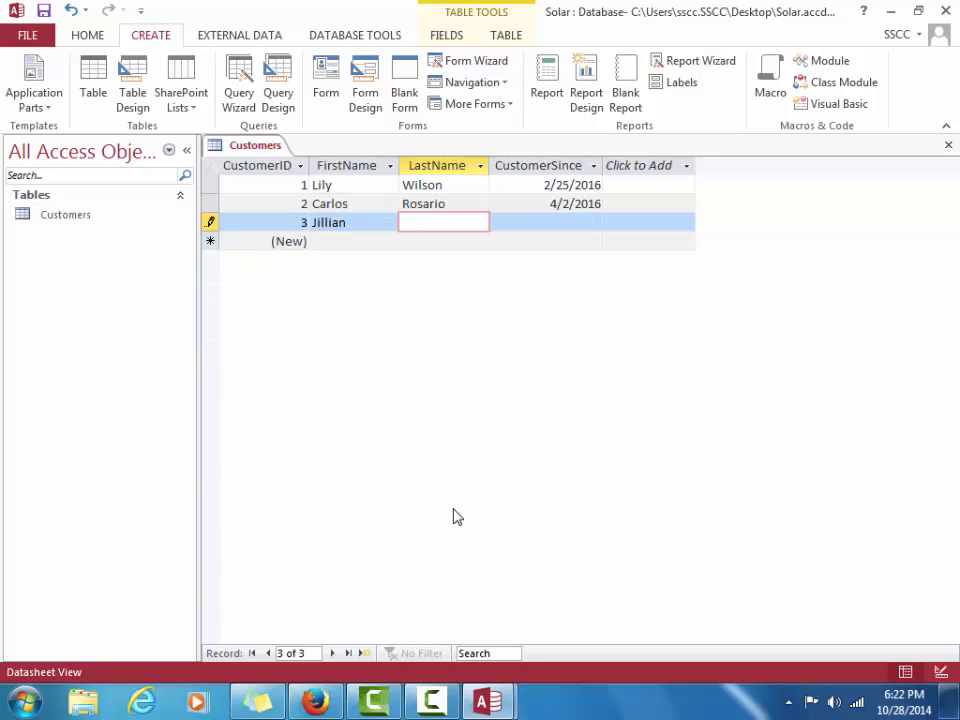
key(Tab)
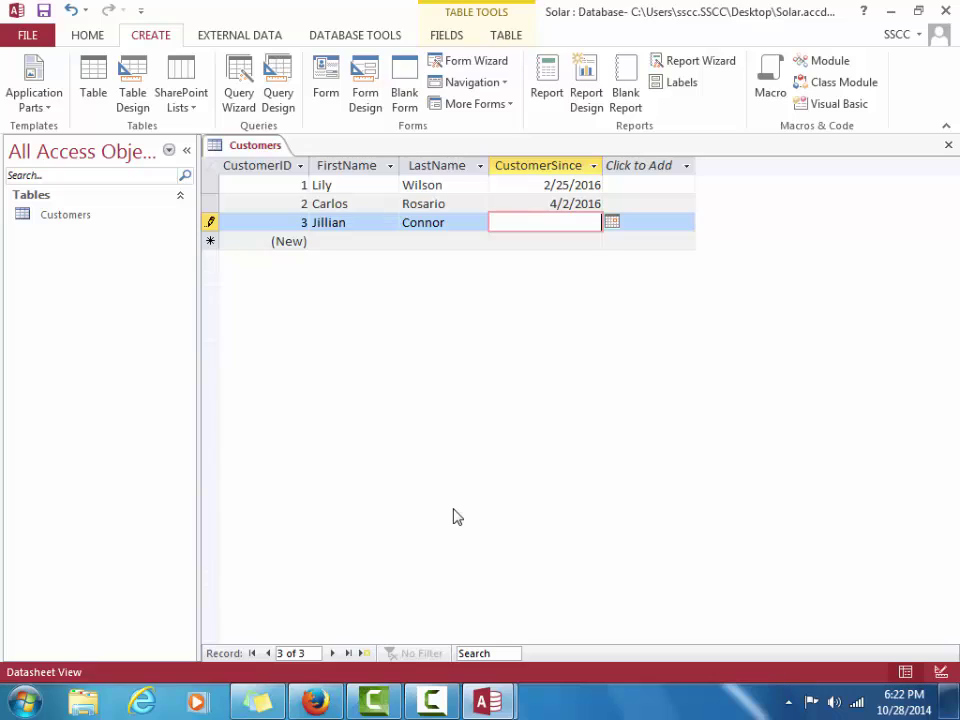
text(6/15/2016)
Replace record 3's last name with the corrected one and save the record
click(462, 222)
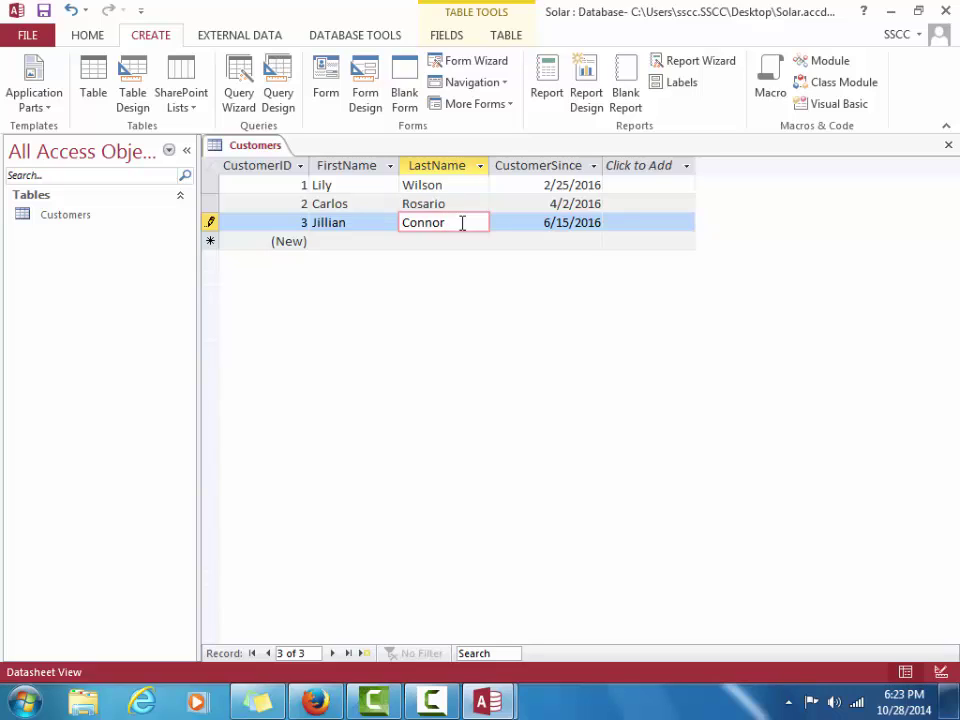
key(BackSpace)
key(BackSpace)
key(BackSpace)
key(BackSpace)
key(BackSpace)
key(BackSpace)
text(Bayers)
key(Tab)
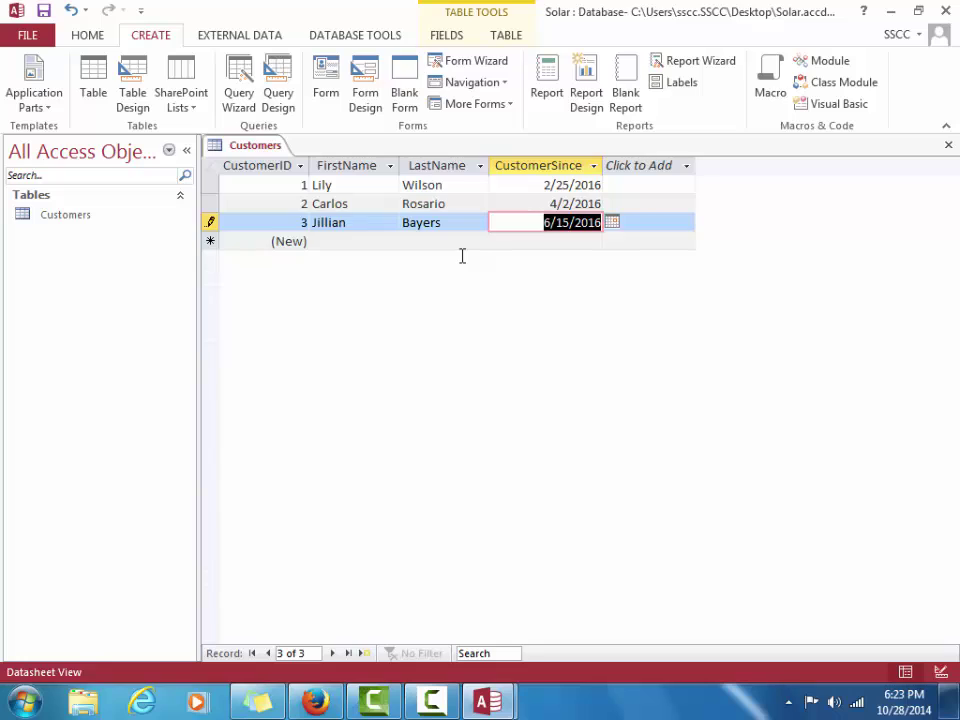
key(Tab)
key(Tab)
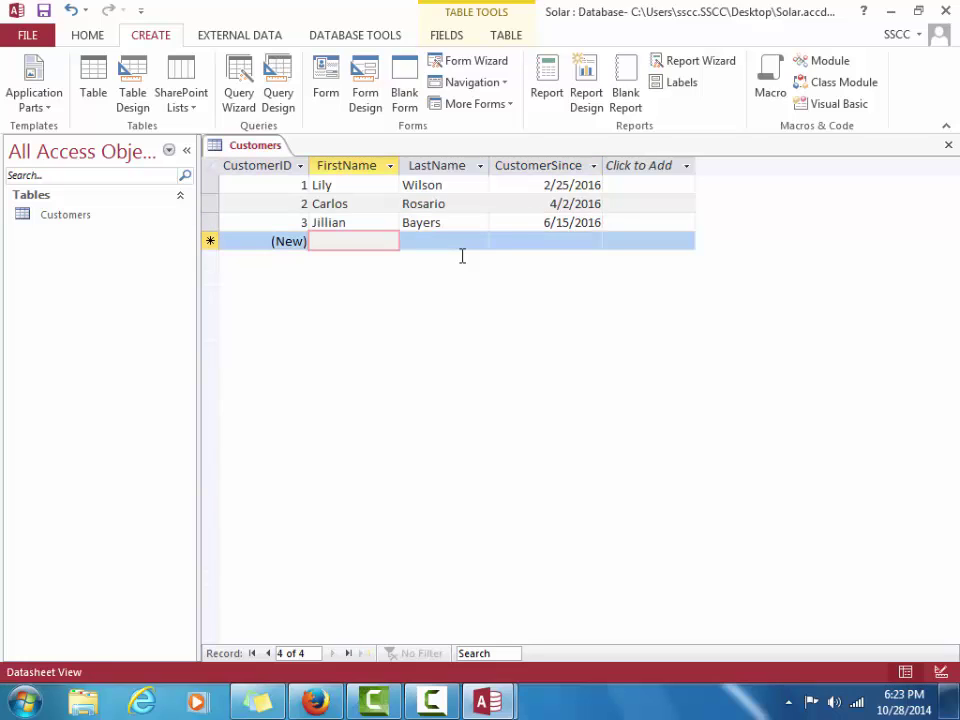
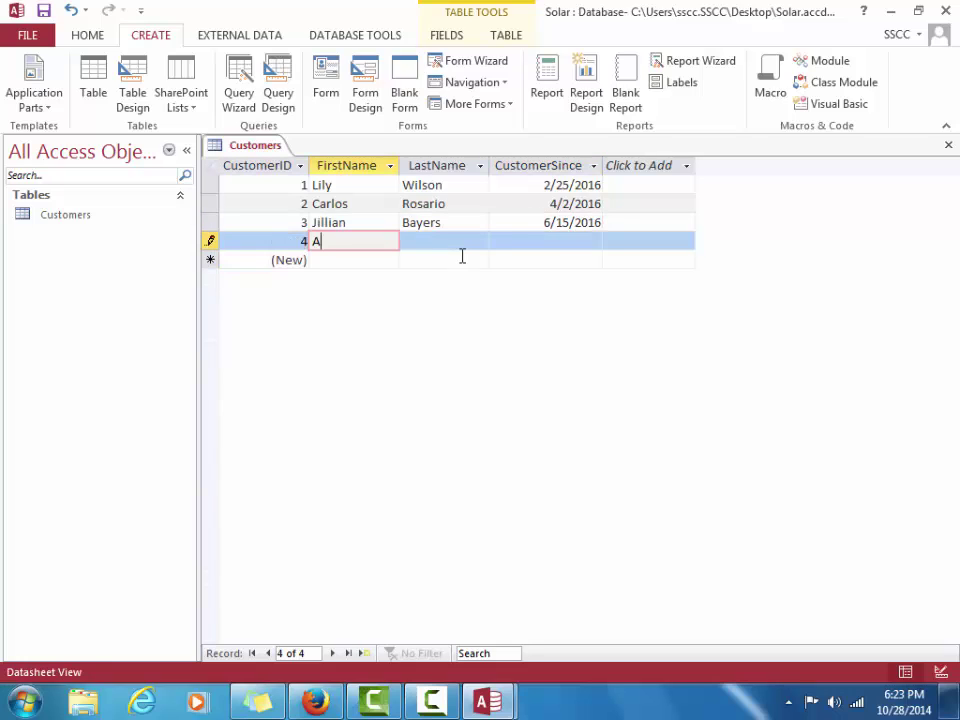
Enter record 4 with the fourth customer's names and CustomerSince 10-15-15, fixing the year
key(Tab)
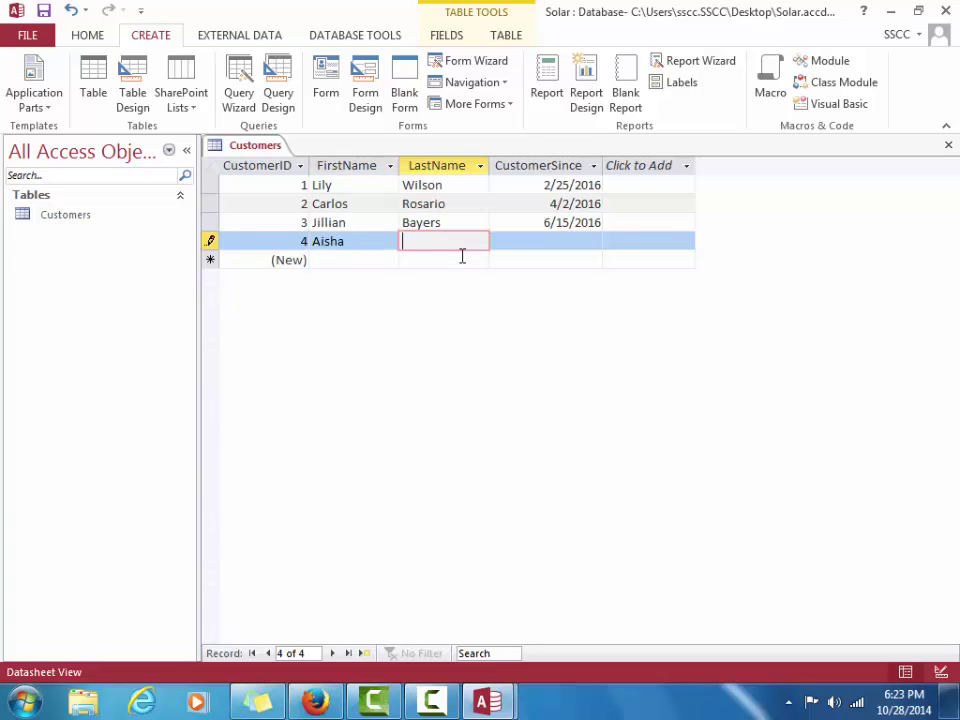
key(Tab)
text(1)
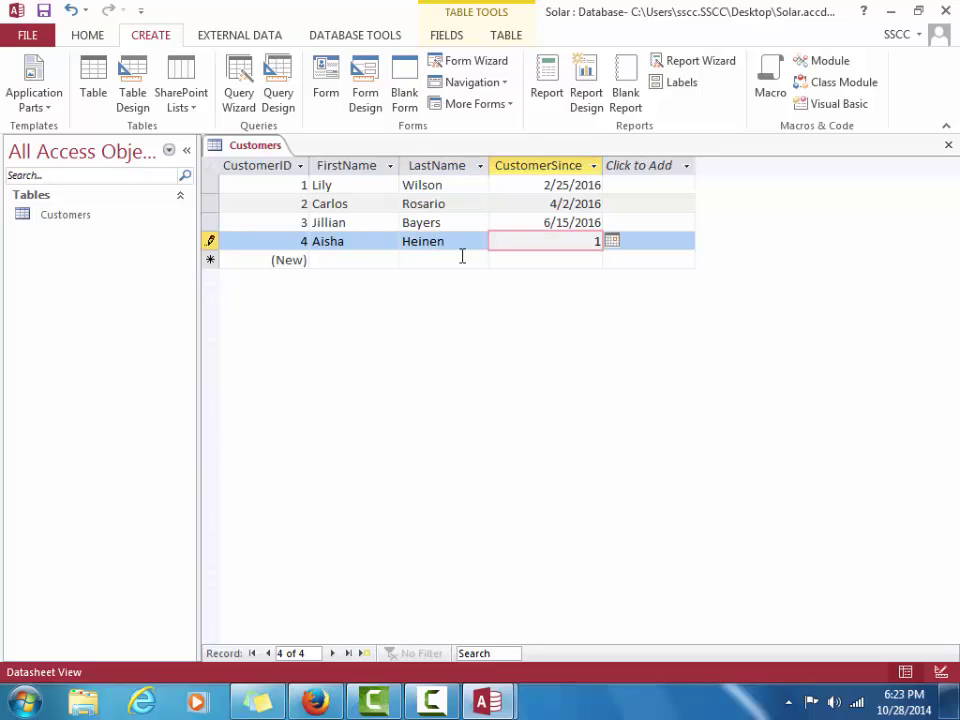
text(0-15-16)
key(BackSpace)
text(5)
key(Tab)
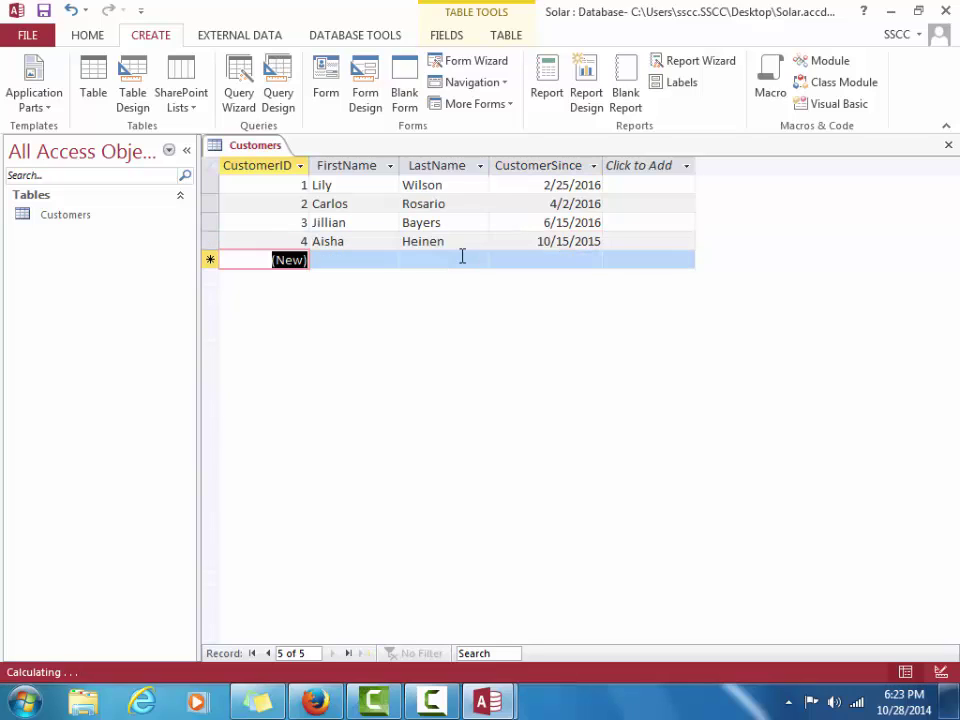
key(Tab)
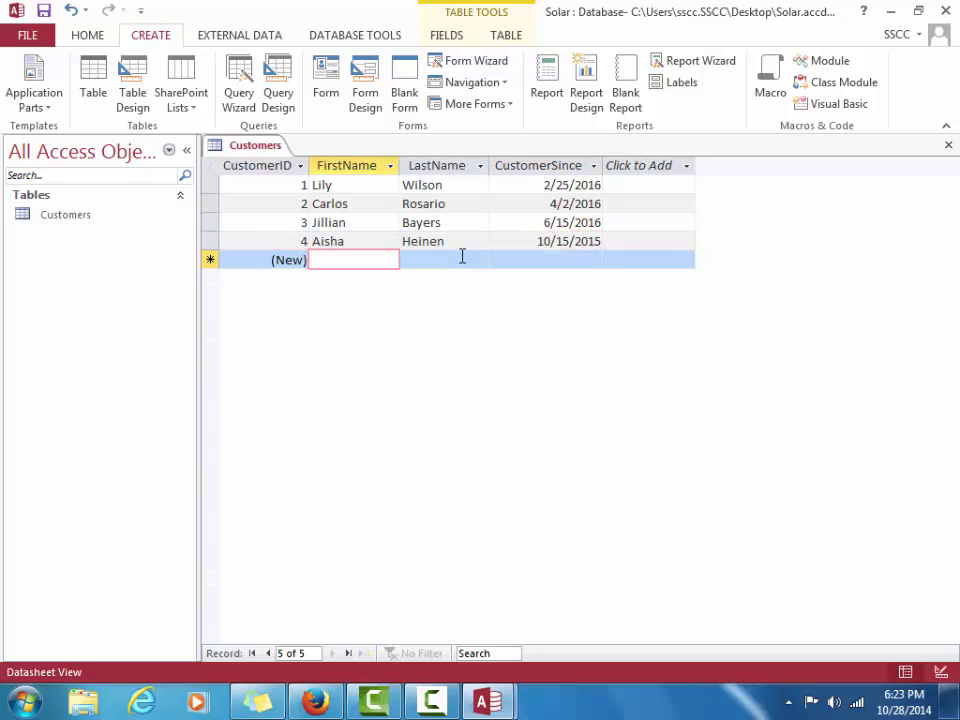
Enter record 5 with the fifth customer's first and last name and CustomerSince 6/13/16
shift+click(462, 257)
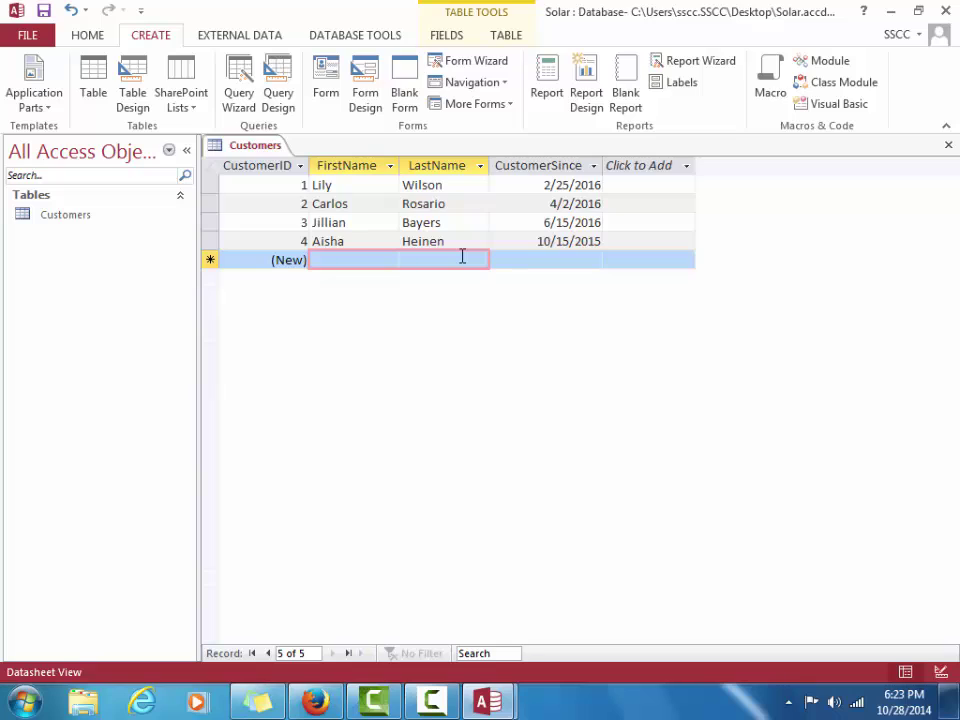
click(394, 259)
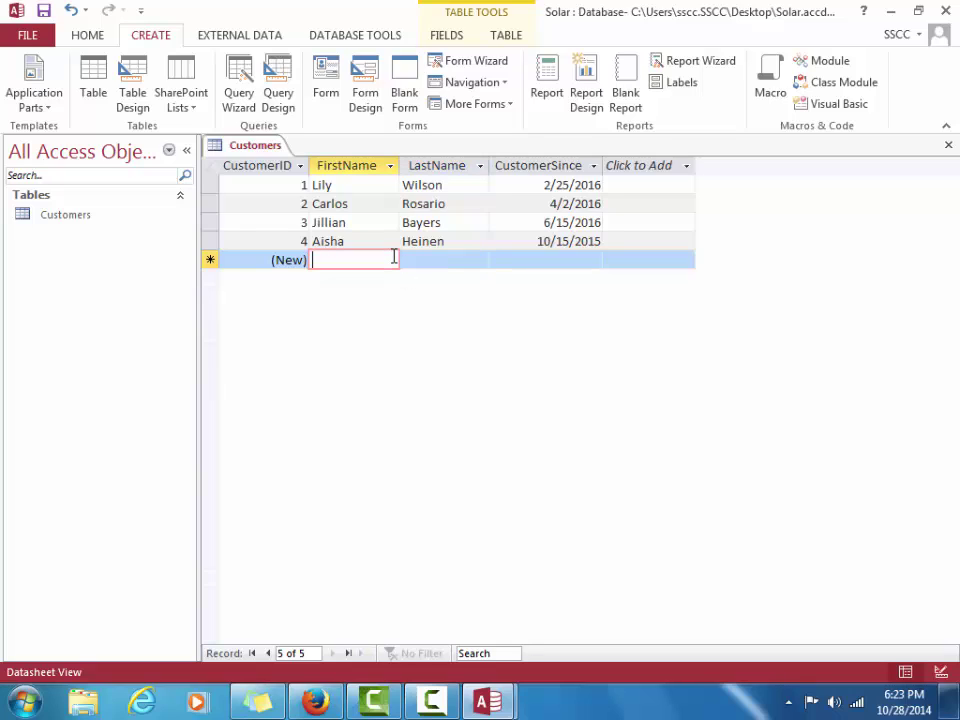
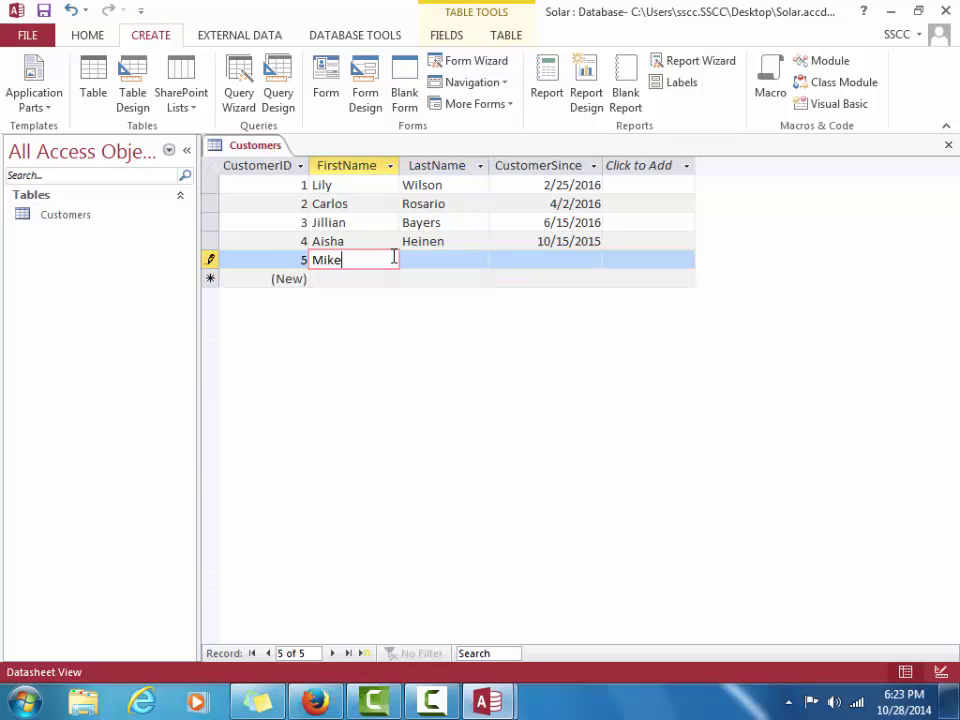
key(Tab)
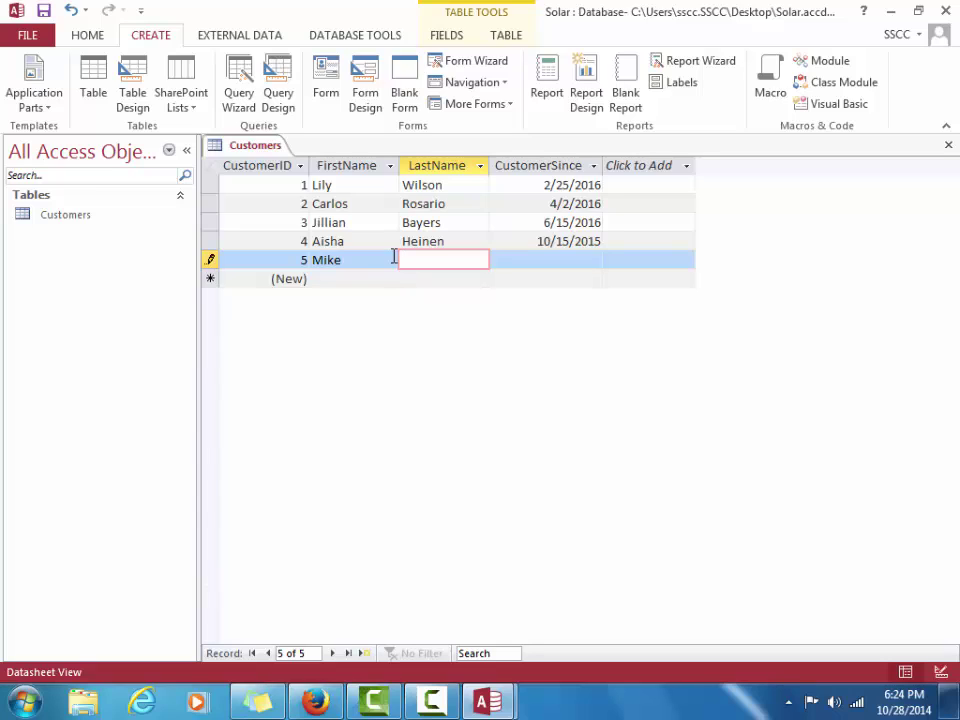
key(Tab)
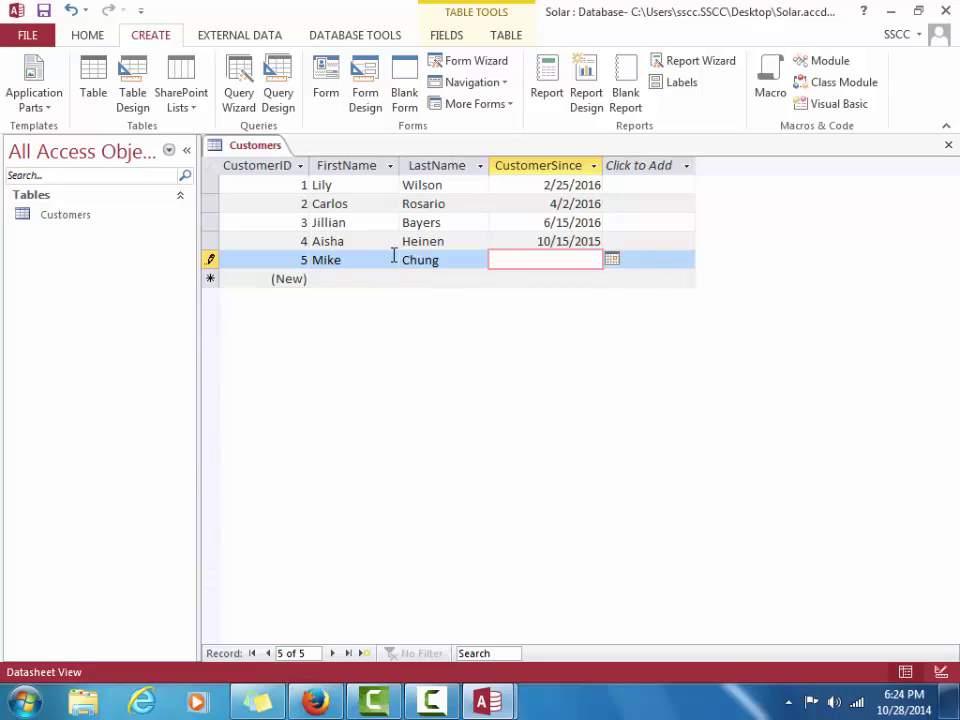
text(6/13/16)
key(Tab)
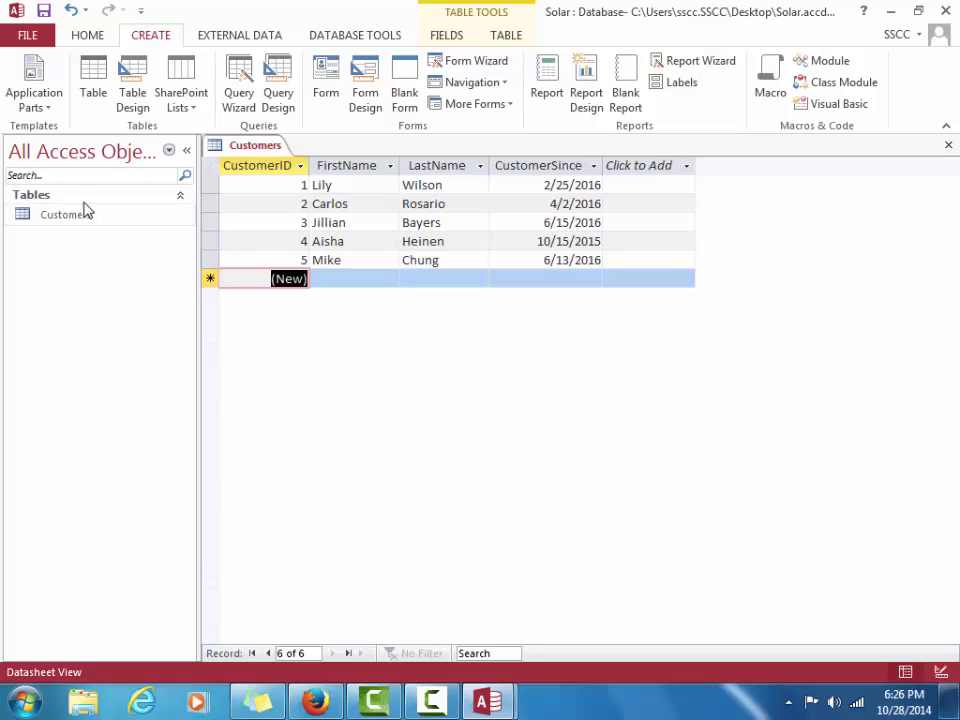
Switch the Customers table to Design View and select the FirstName field
click(86, 38)
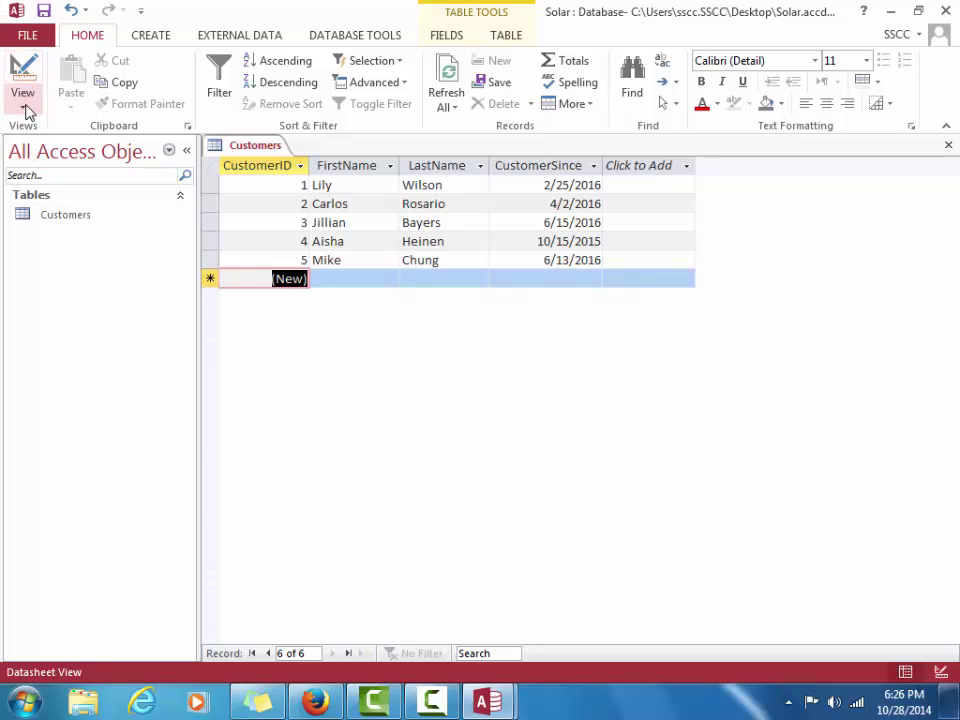
click(24, 104)
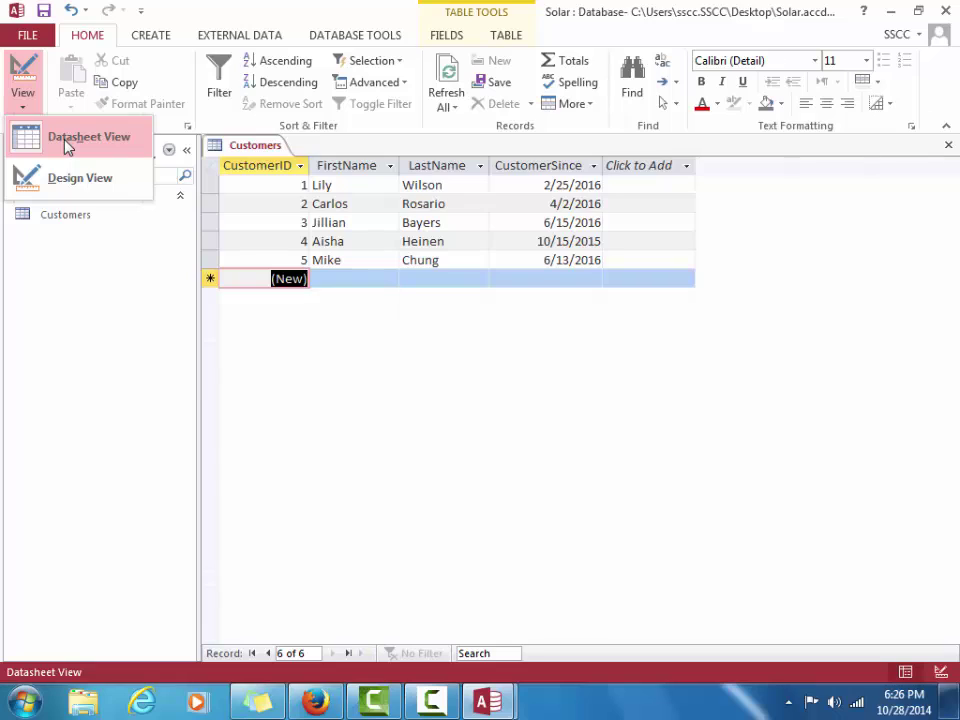
click(66, 146)
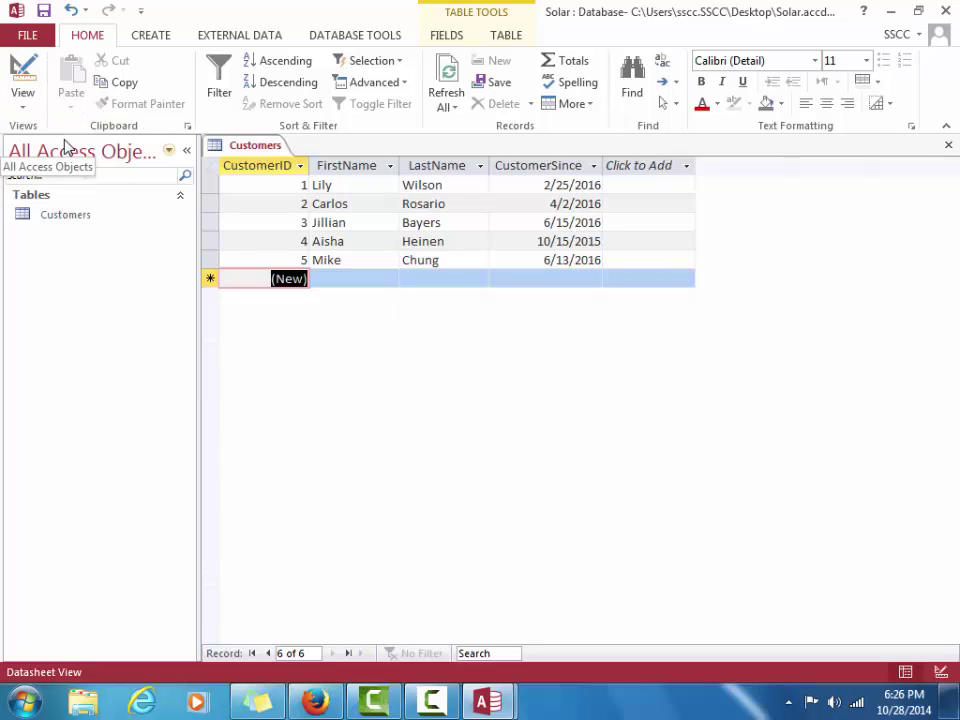
click(31, 107)
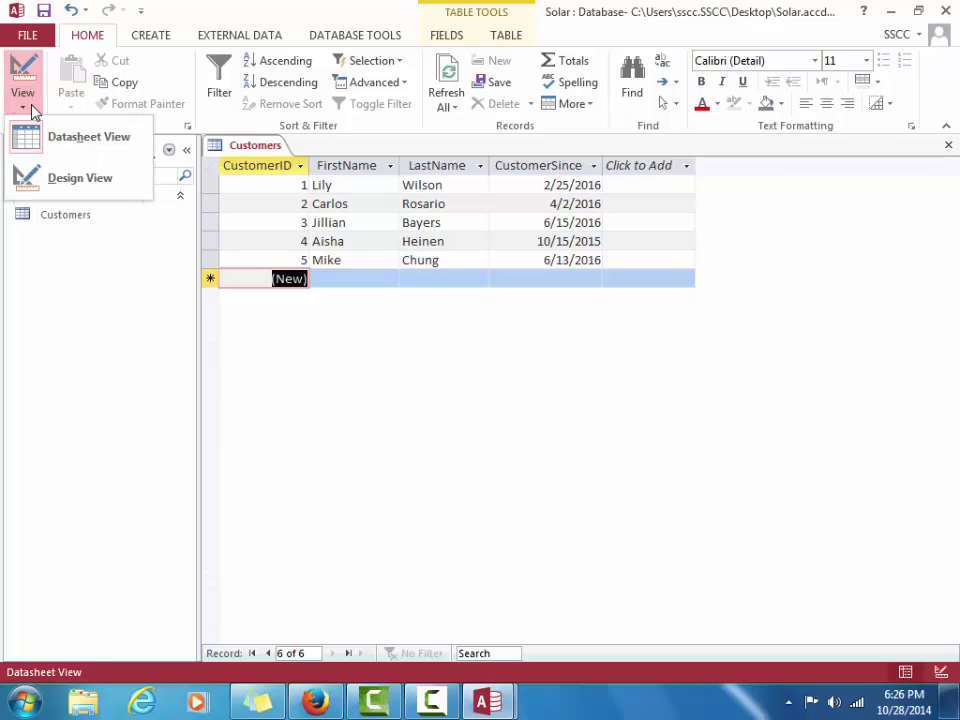
click(77, 179)
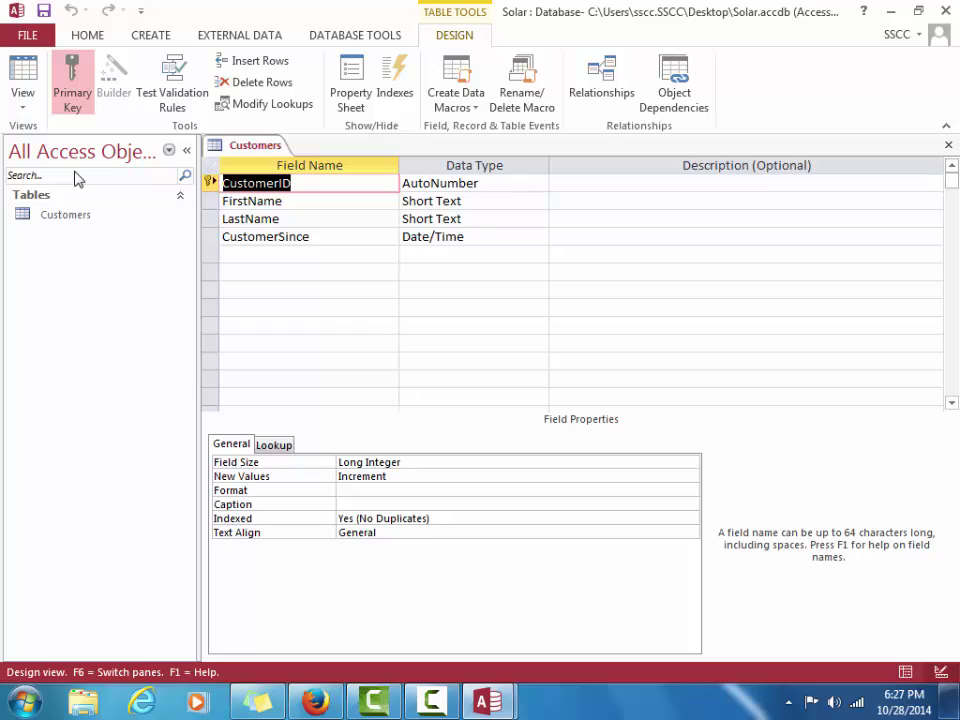
click(249, 202)
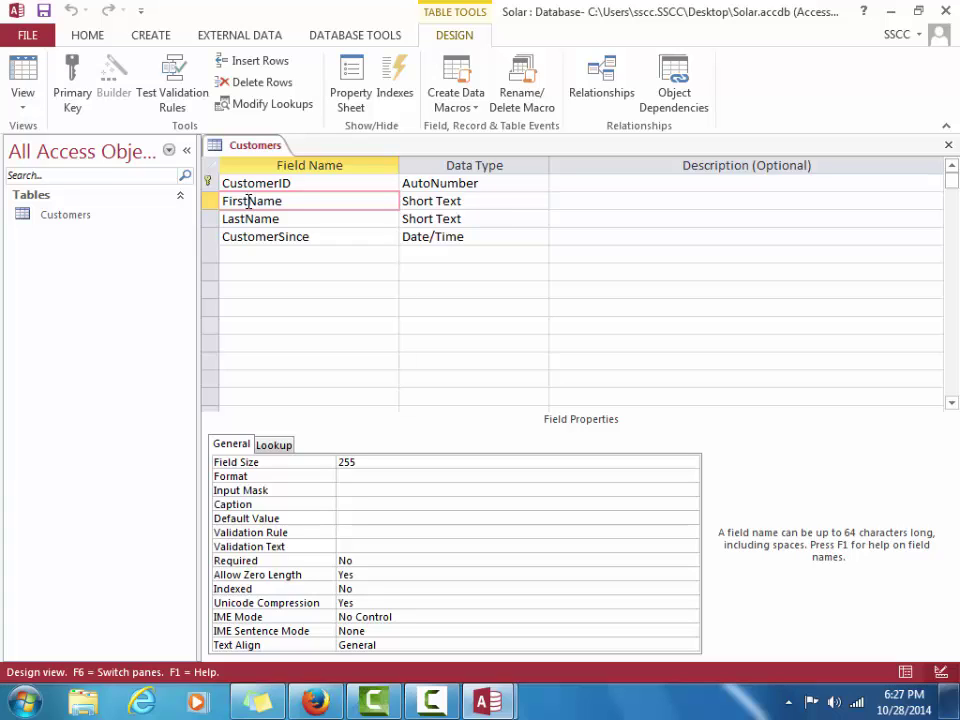
Change the FirstName field size from 255 to 20, then select CustomerSince
click(358, 462)
key(BackSpace)
key(BackSpace)
key(BackSpace)
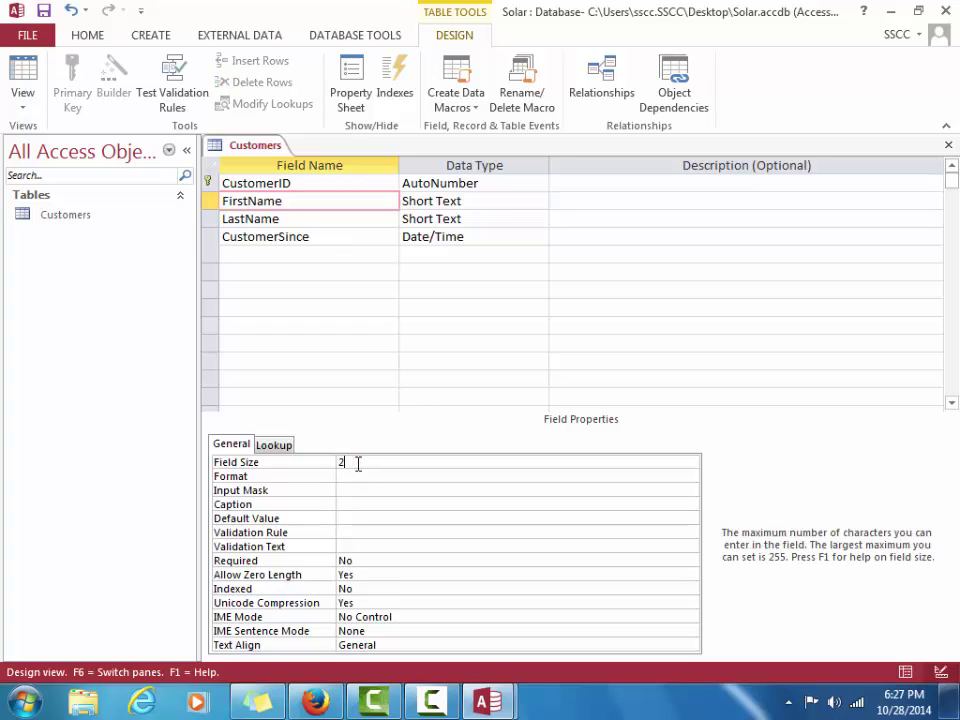
text(20)
click(300, 237)
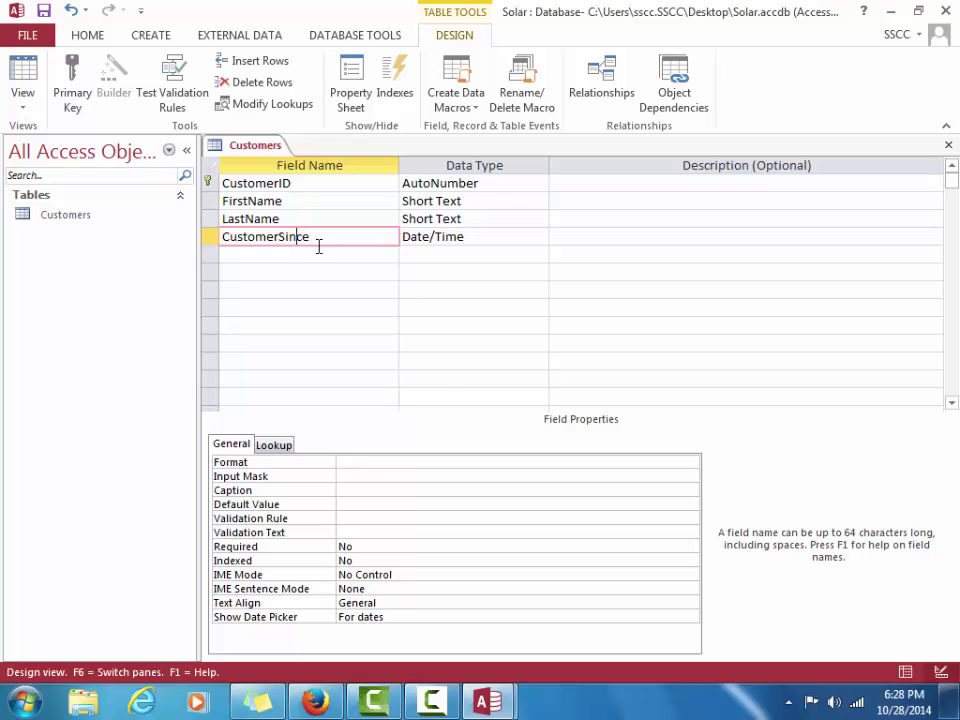
Give CustomerSince the Long Date format and save the table design
click(367, 461)
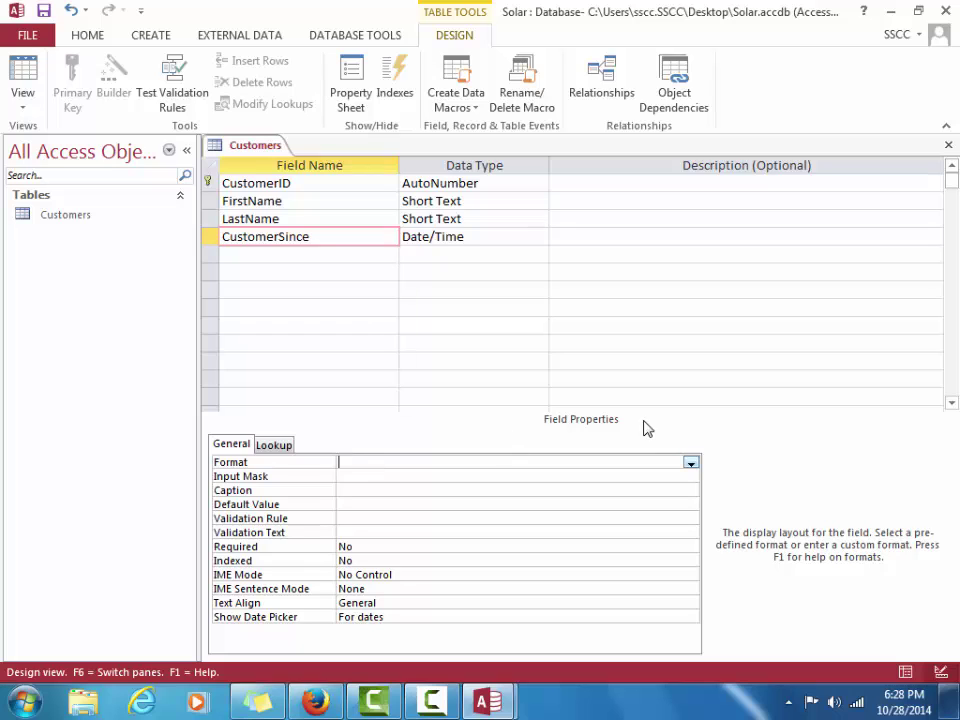
click(690, 463)
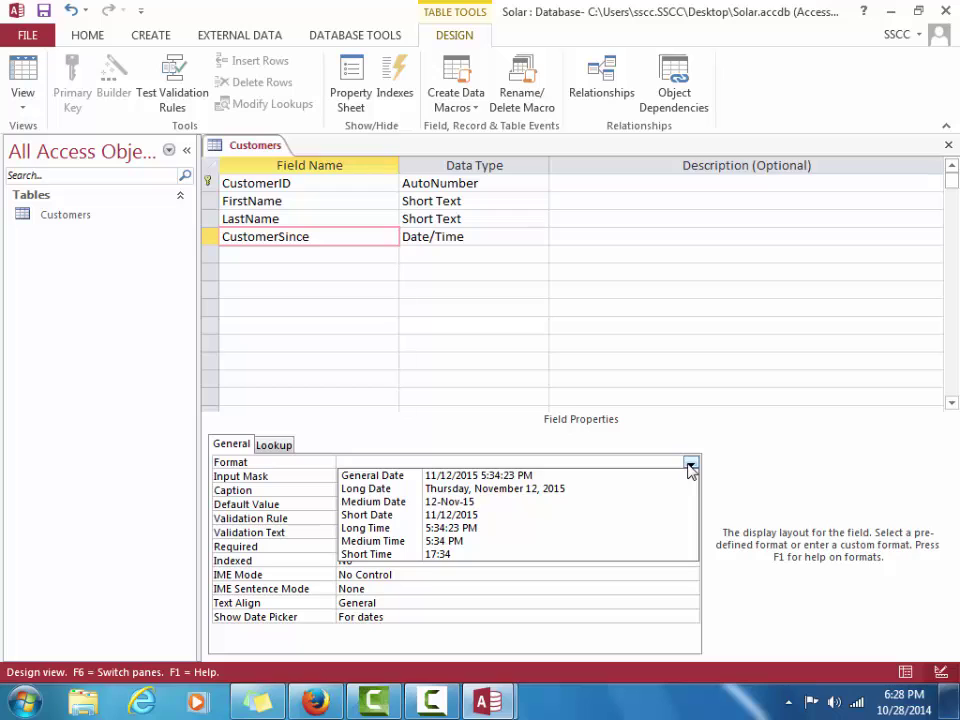
click(600, 490)
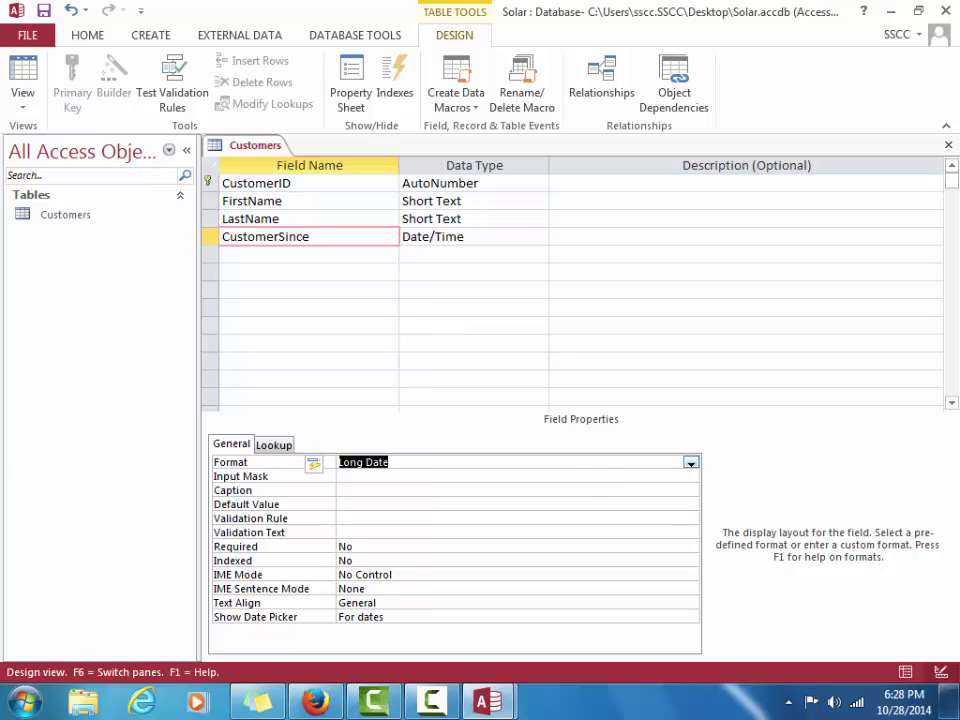
click(44, 11)
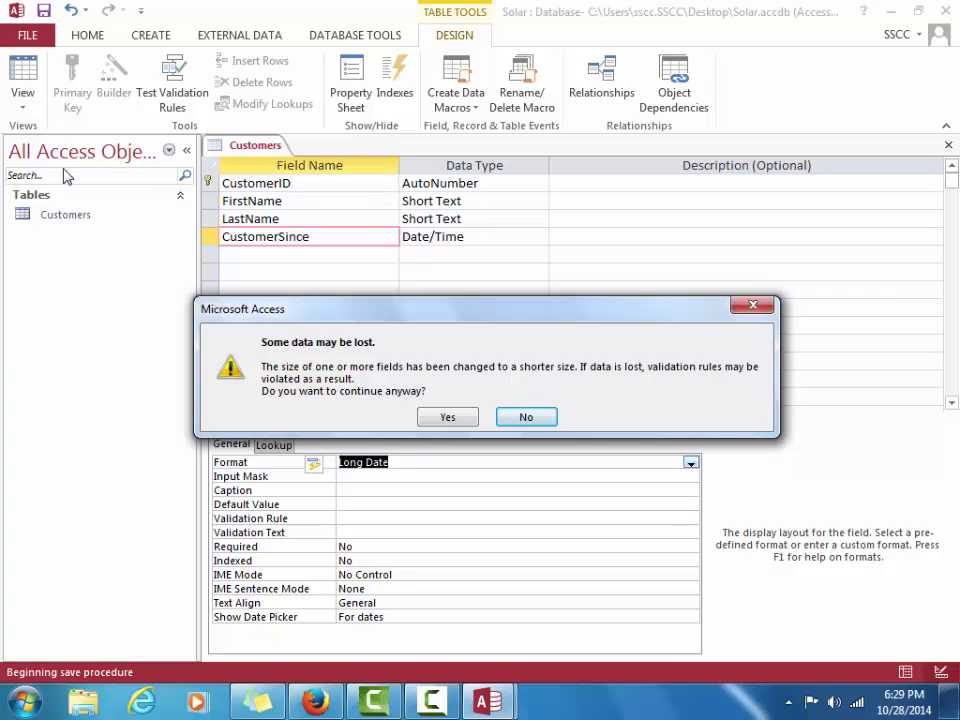
Accept the data-loss warning, view Customers records, autofit the CustomerSince column, and save the layout
click(437, 419)
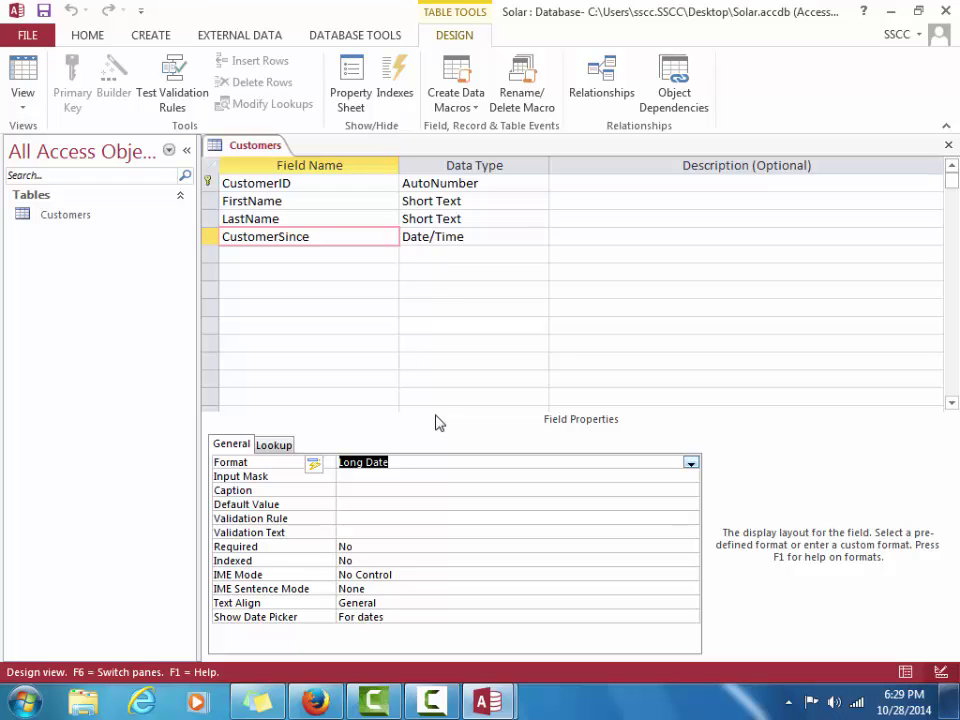
click(22, 72)
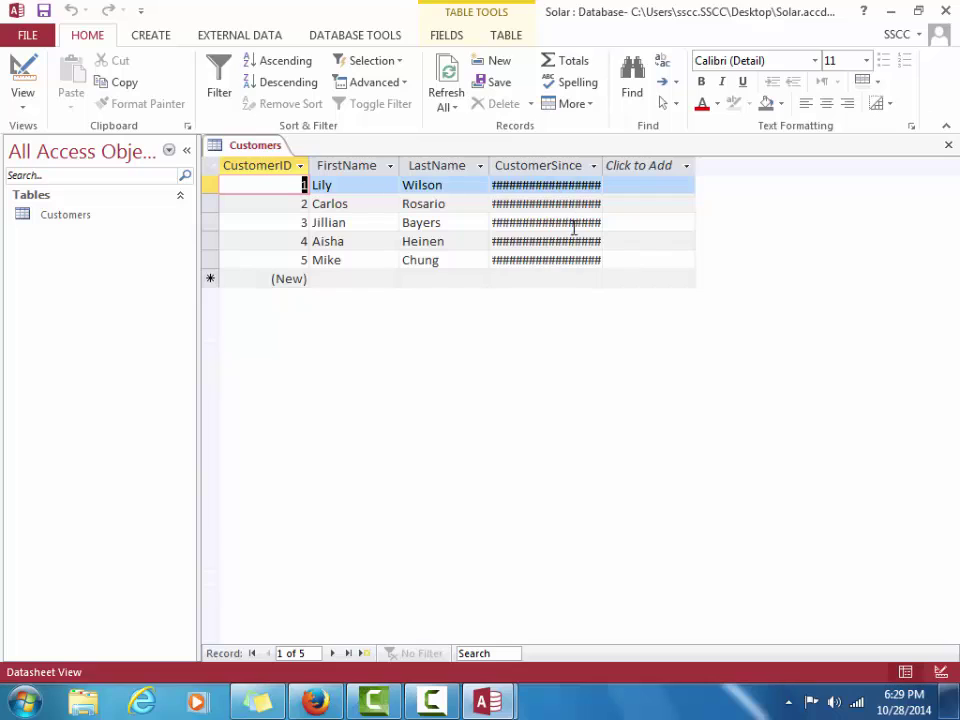
double_click(602, 161)
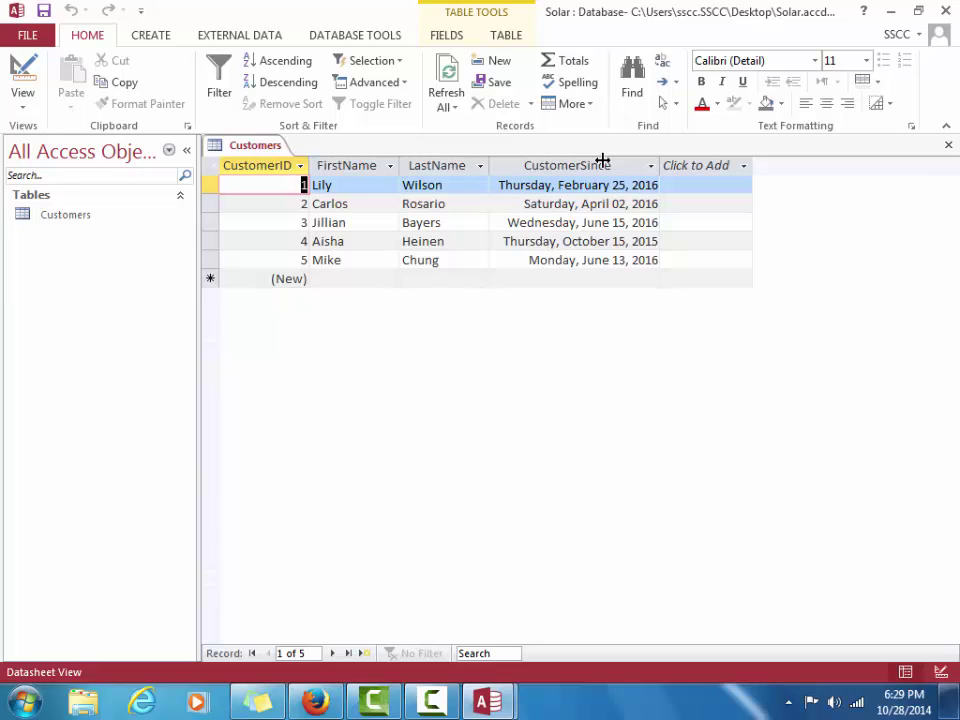
click(45, 12)
Return Customers to Design View and start a new table in Table Design
click(30, 78)
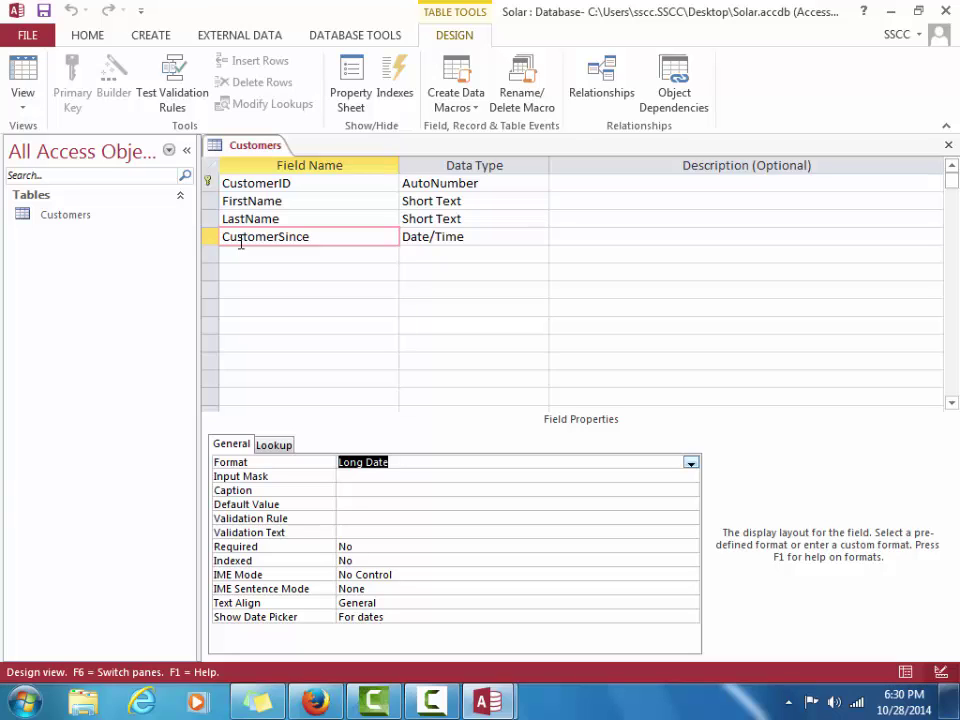
click(155, 38)
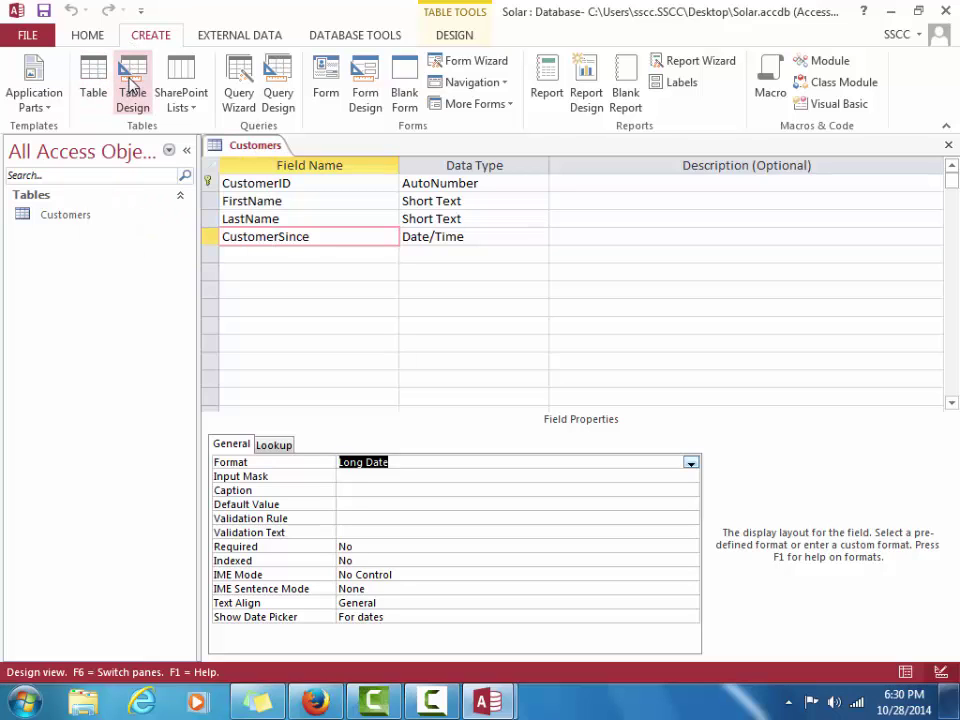
click(130, 88)
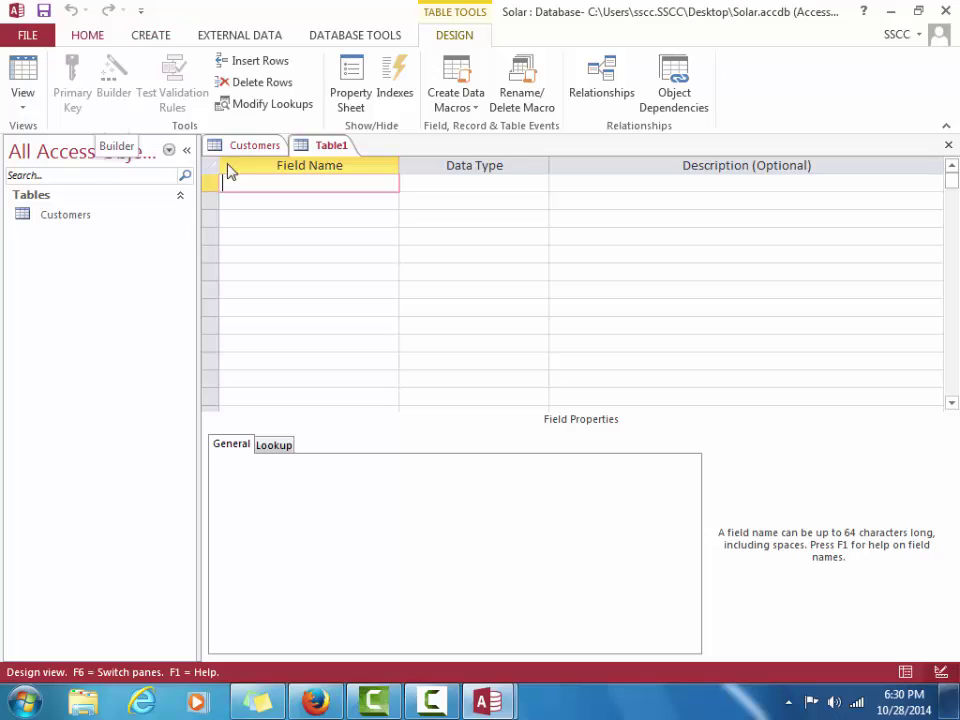
Add a ContractID field as the first field, leaving the default Short Text type
text(Contra)
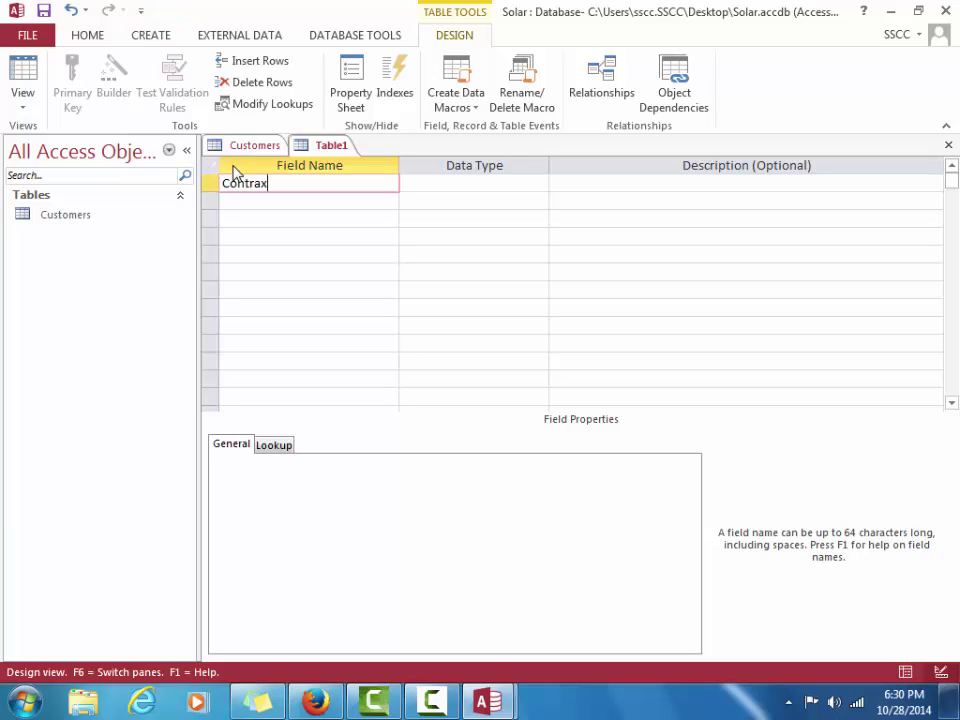
text(ctID)
key(Tab)
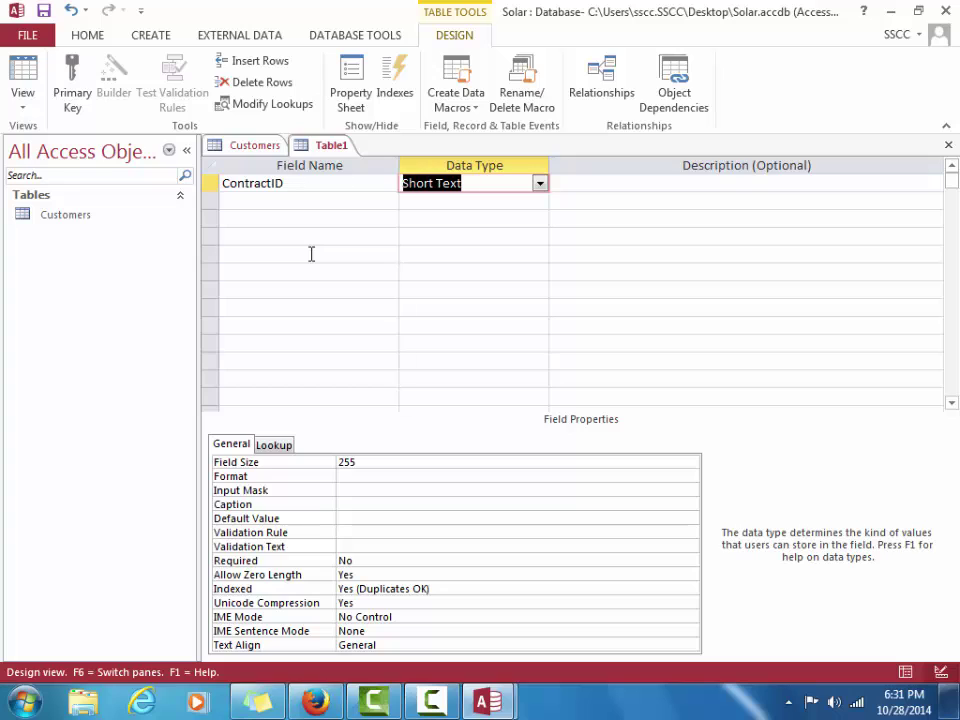
Give ContractID the description 'primary key', field size 7 and caption ContractNumber
key(Tab)
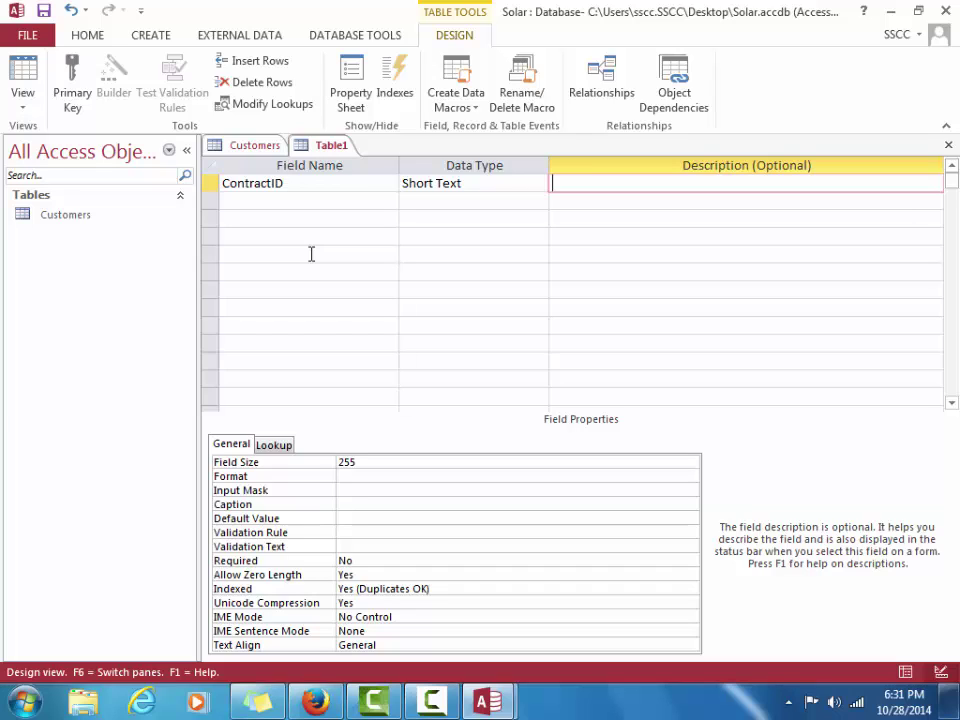
text(primary key)
click(368, 462)
key(BackSpace)
key(BackSpace)
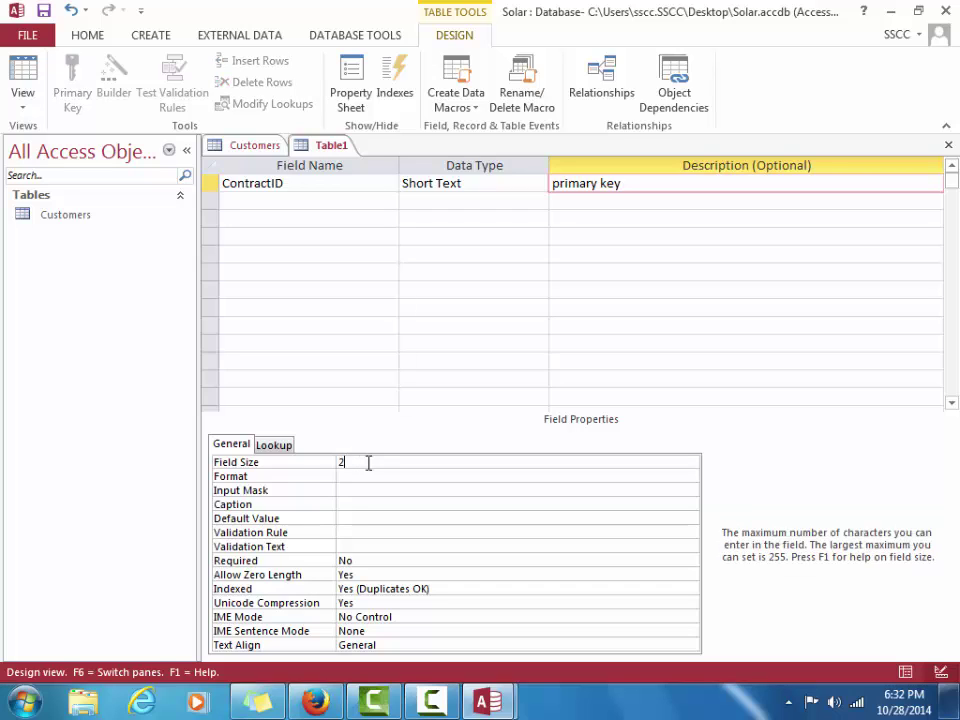
key(BackSpace)
text(7)
click(351, 504)
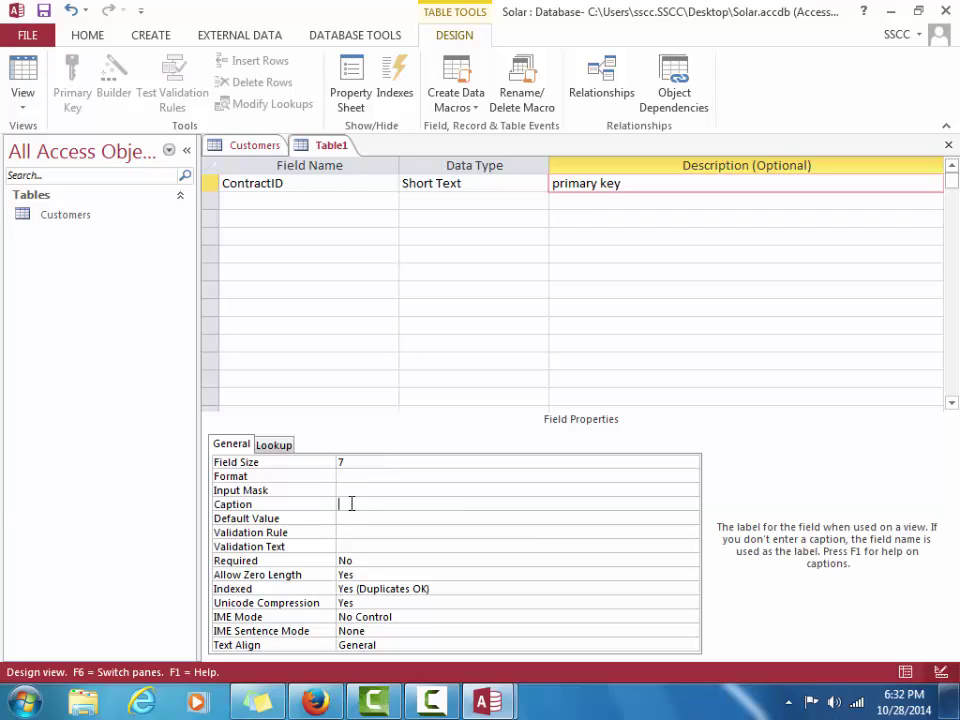
text(ContractNumber)
click(268, 198)
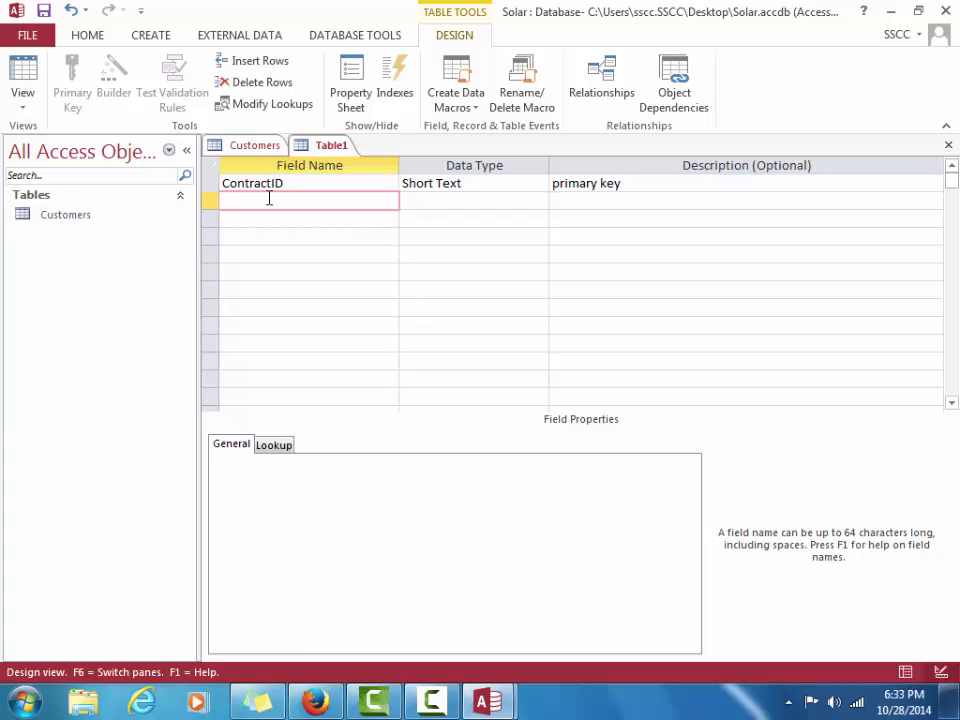
Add a CustomerID field of type Number described as 'foreign key'
text(CustomerID)
key(Tab)
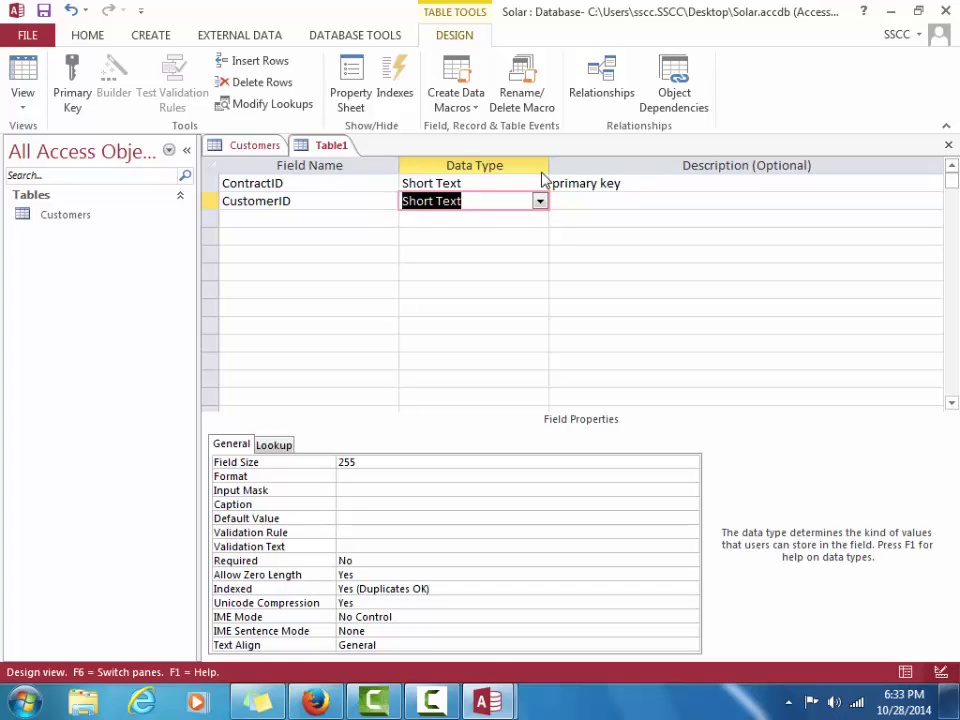
click(539, 201)
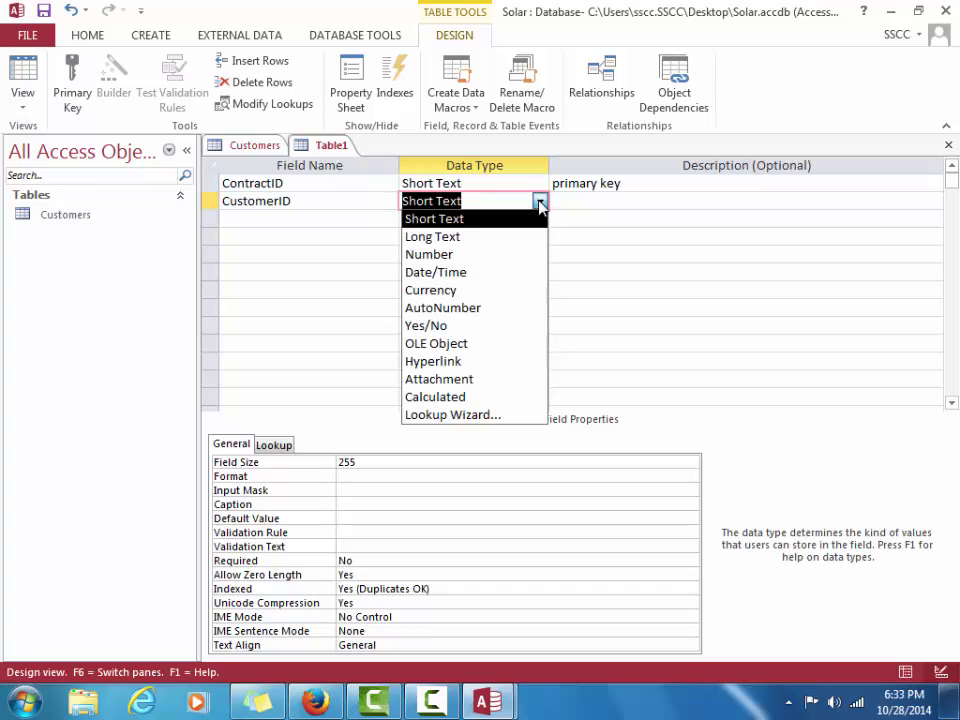
click(521, 256)
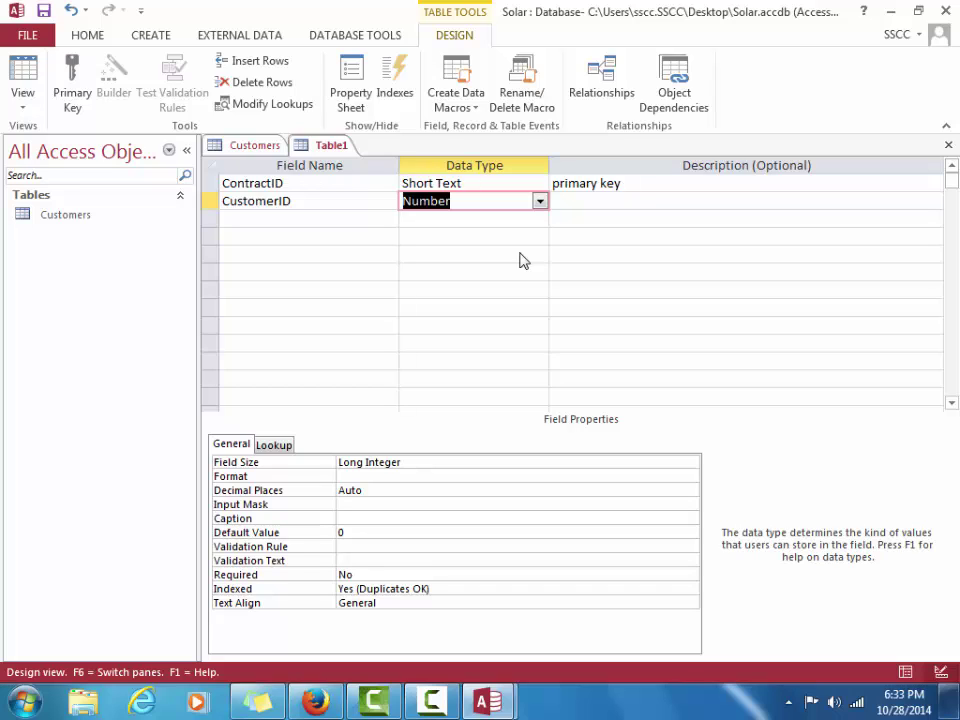
key(Tab)
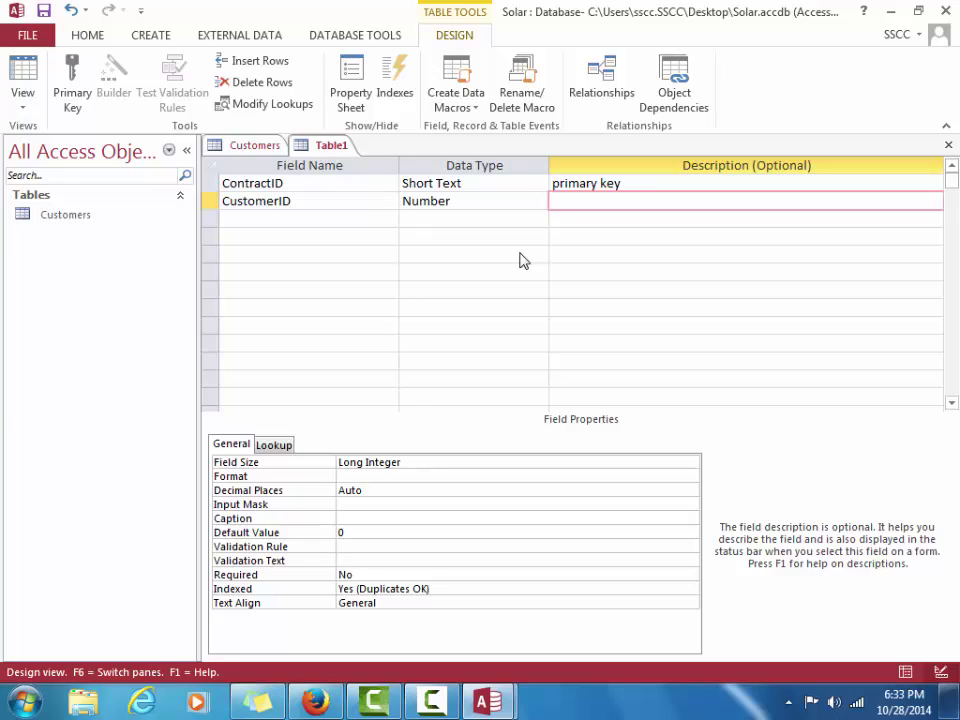
text(foreign key)
Set the CustomerID field's caption to CustomerID
click(358, 516)
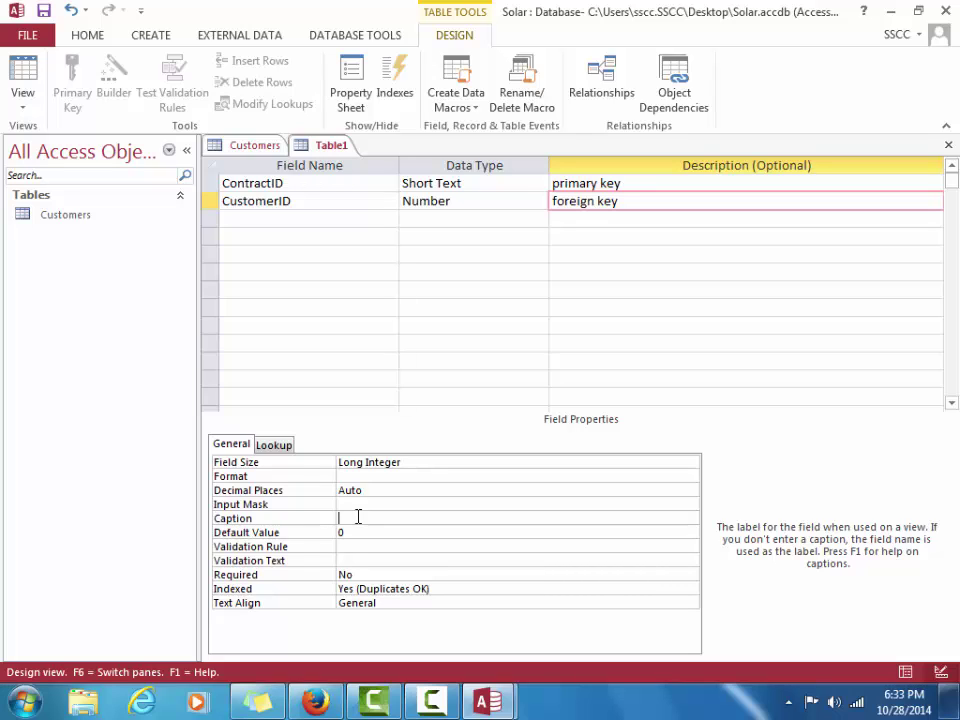
text(Customer)
click(357, 490)
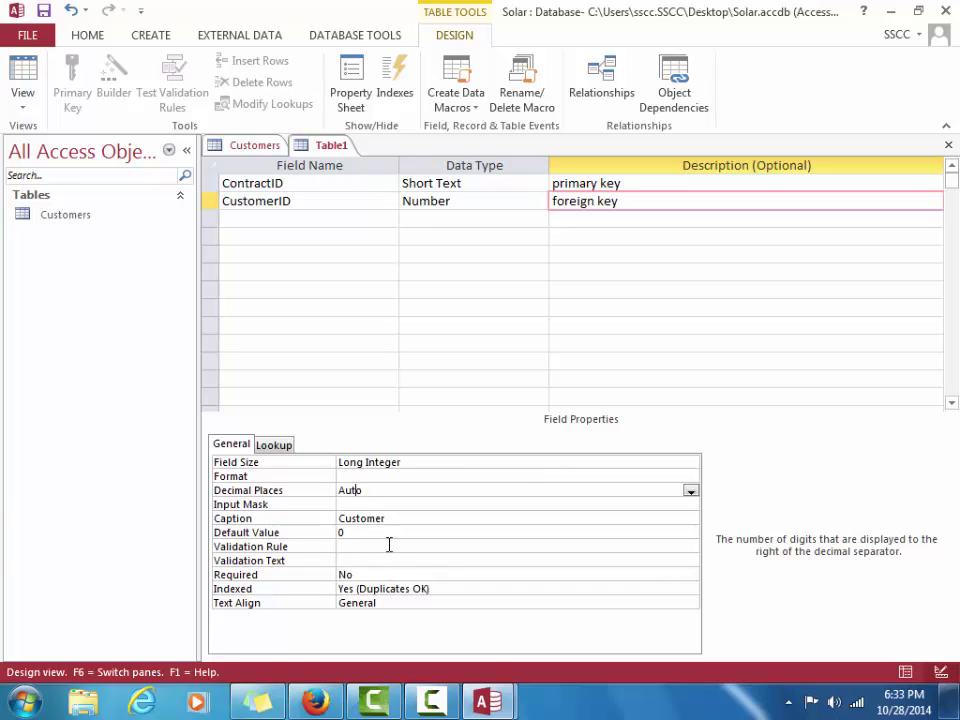
click(391, 532)
click(394, 519)
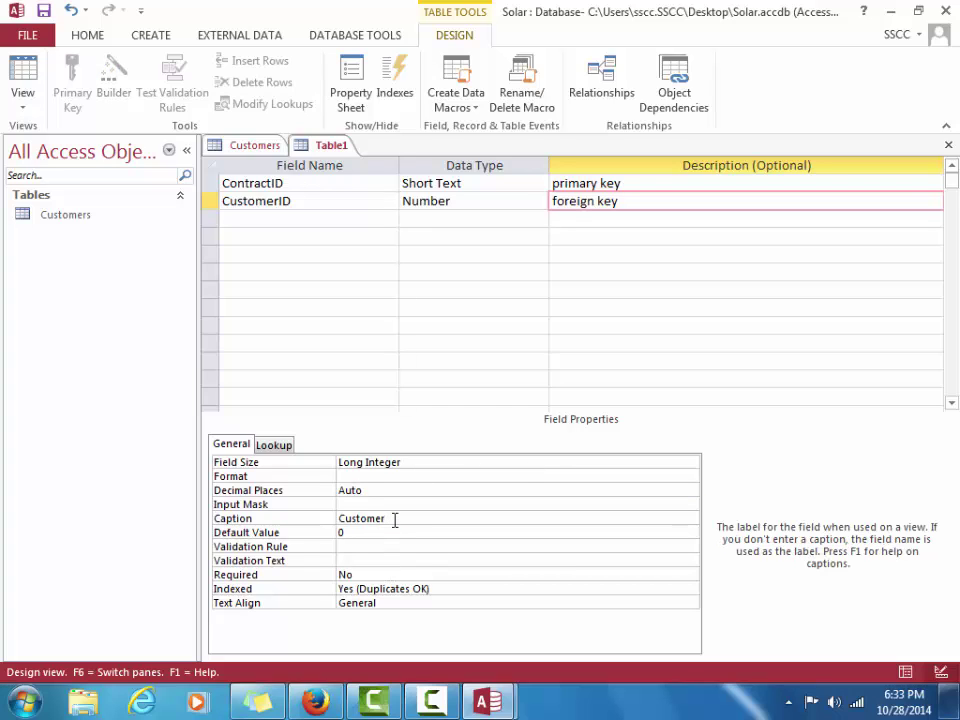
text(ID)
Name the third field ContractValue, fixing typos and restoring the ContractID name
click(245, 221)
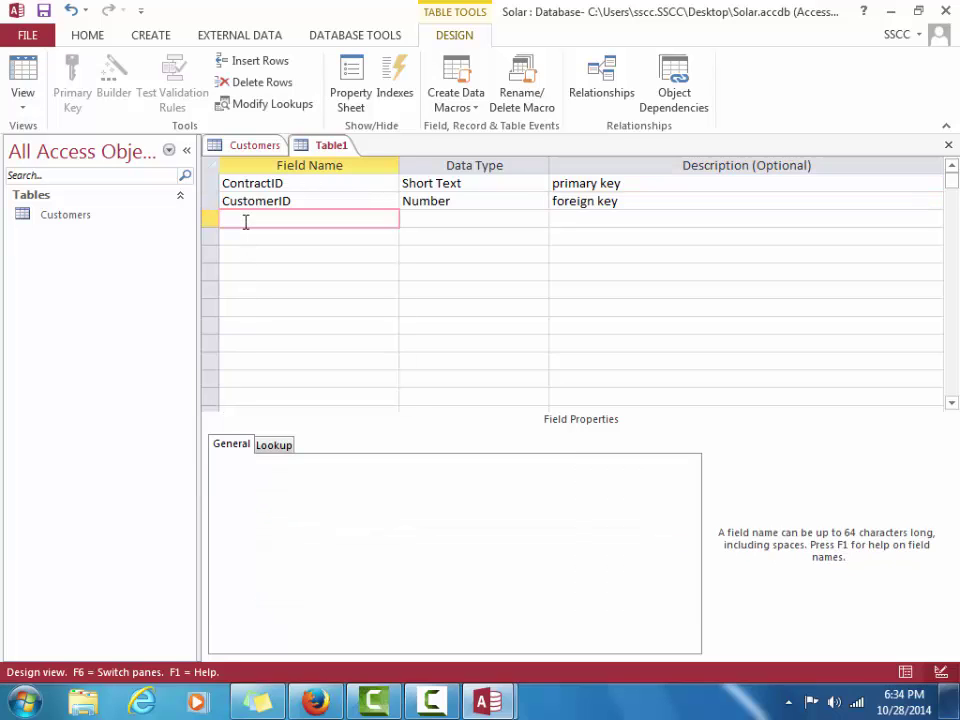
text(C)
text(onact)
key(BackSpace)
key(BackSpace)
key(BackSpace)
text(t)
key(BackSpace)
text(t)
click(257, 183)
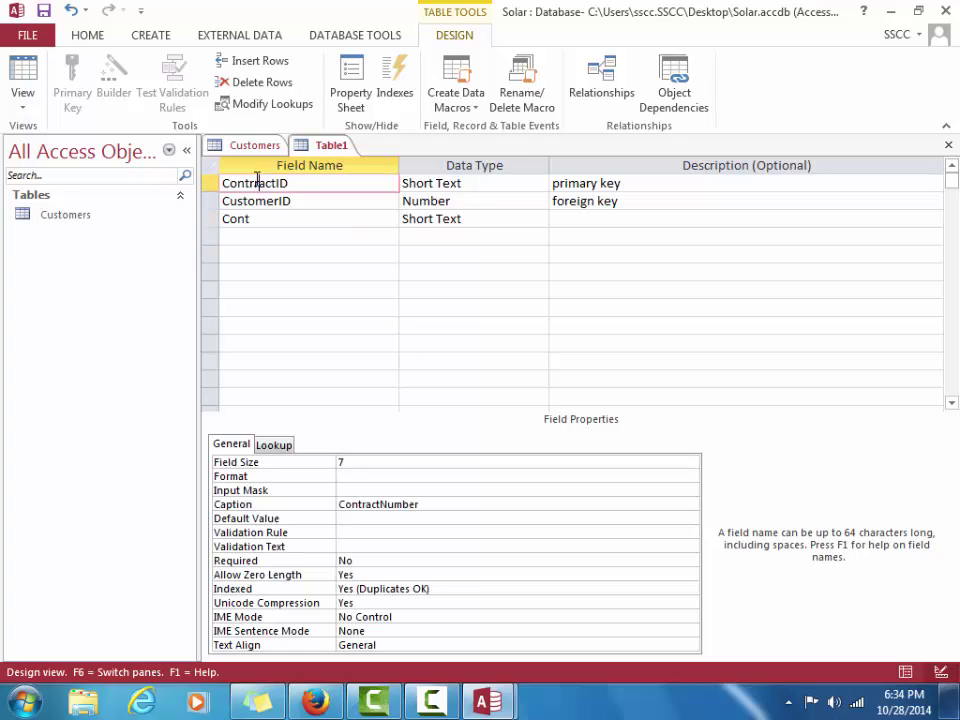
key(Delete)
key(Delete)
key(Delete)
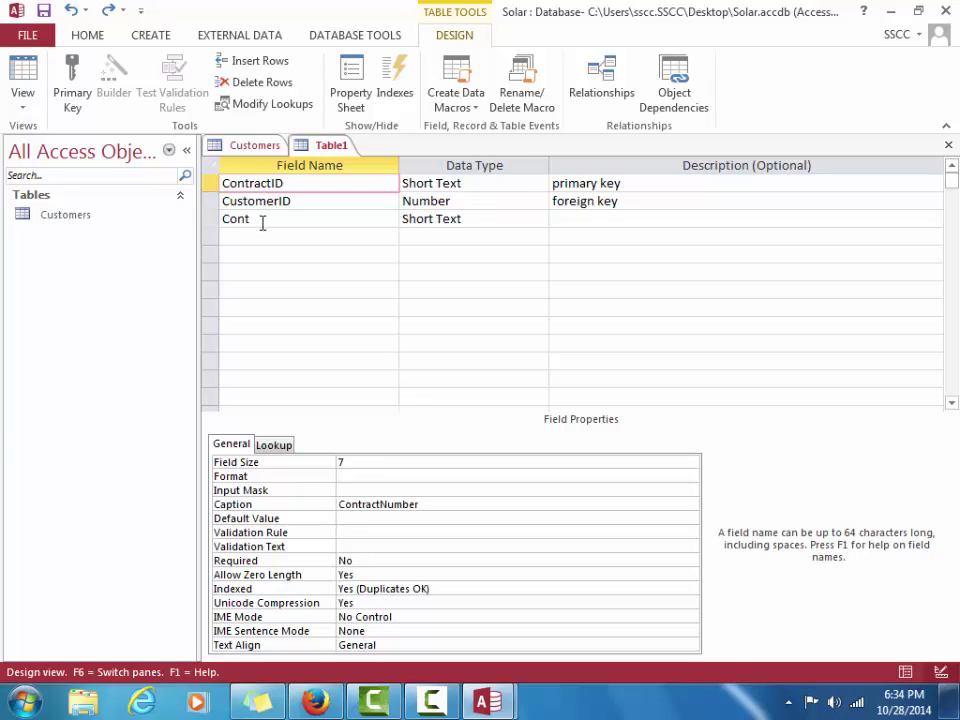
click(262, 223)
text(ra)
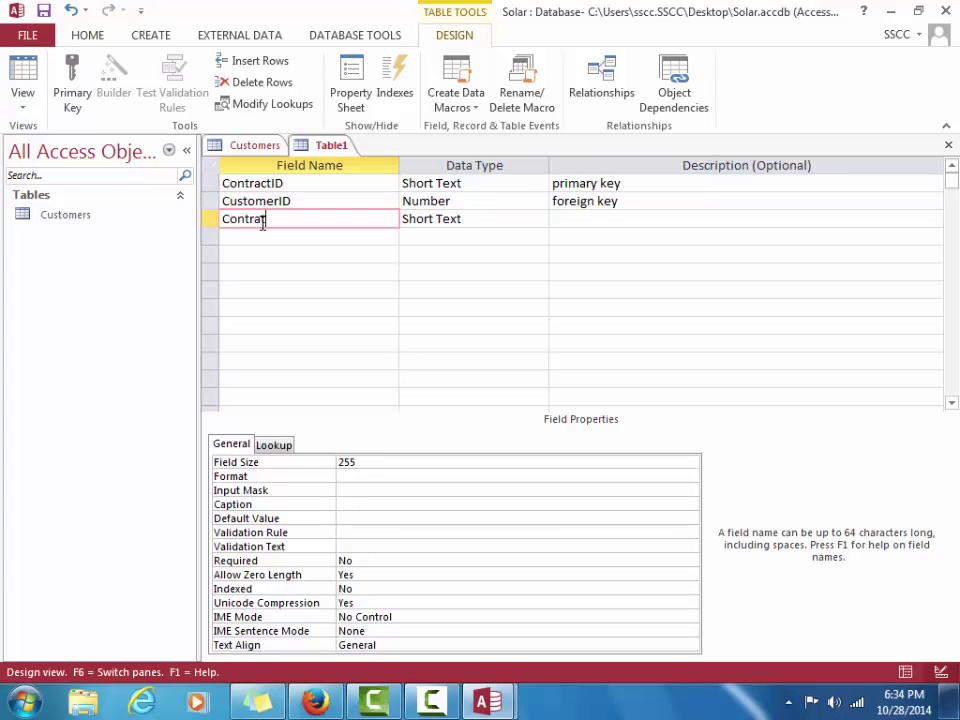
text(ctValue)
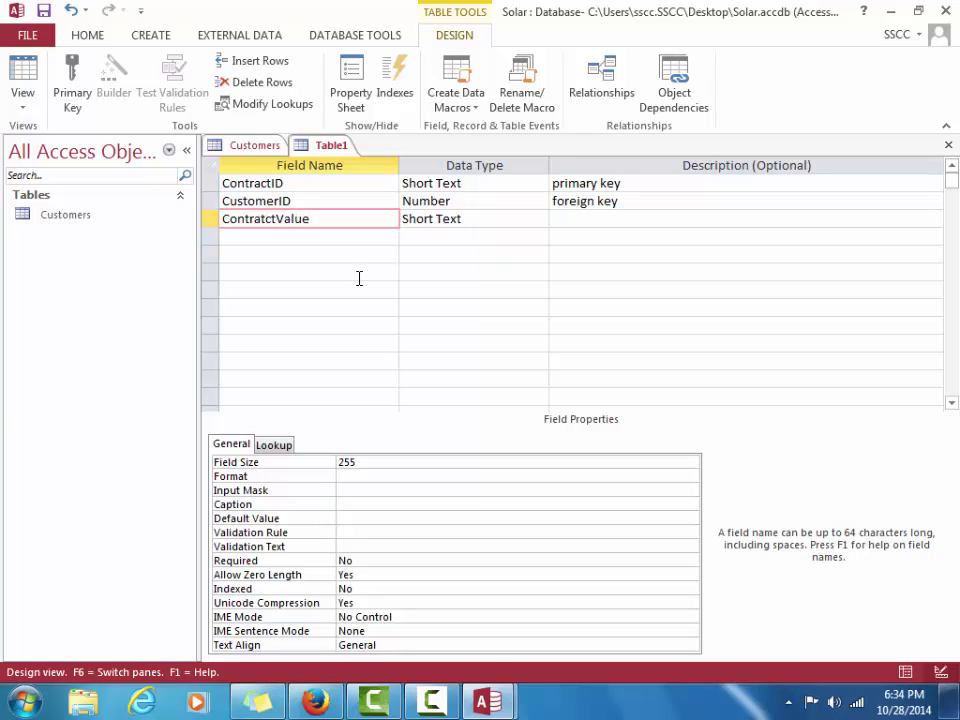
click(278, 215)
key(BackSpace)
key(Left)
text(c)
Set ContractValue's data type to Currency
key(Tab)
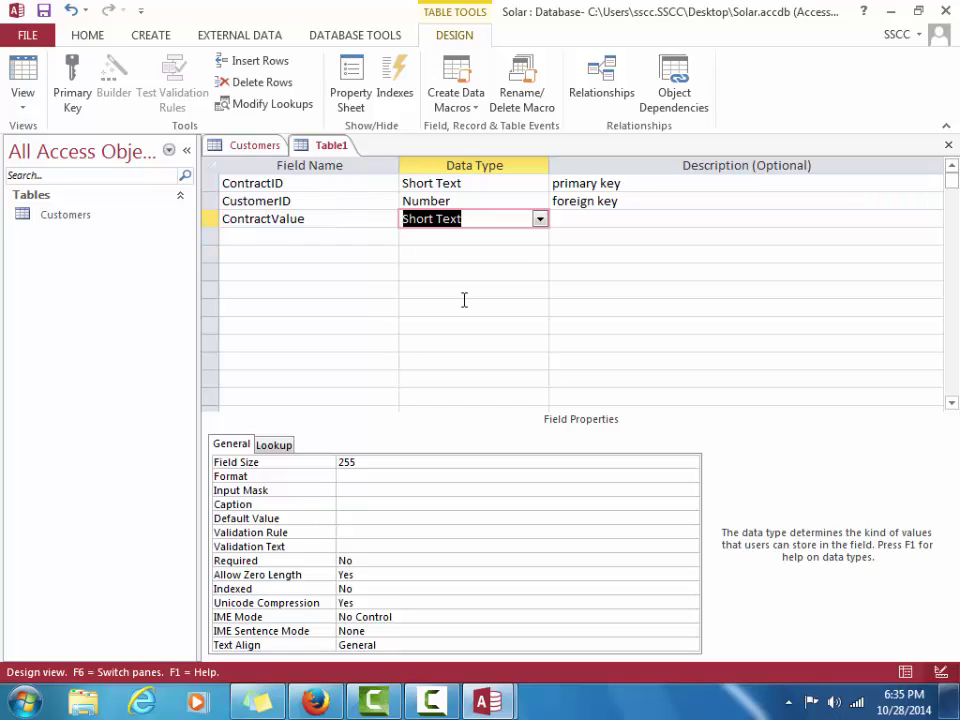
click(538, 224)
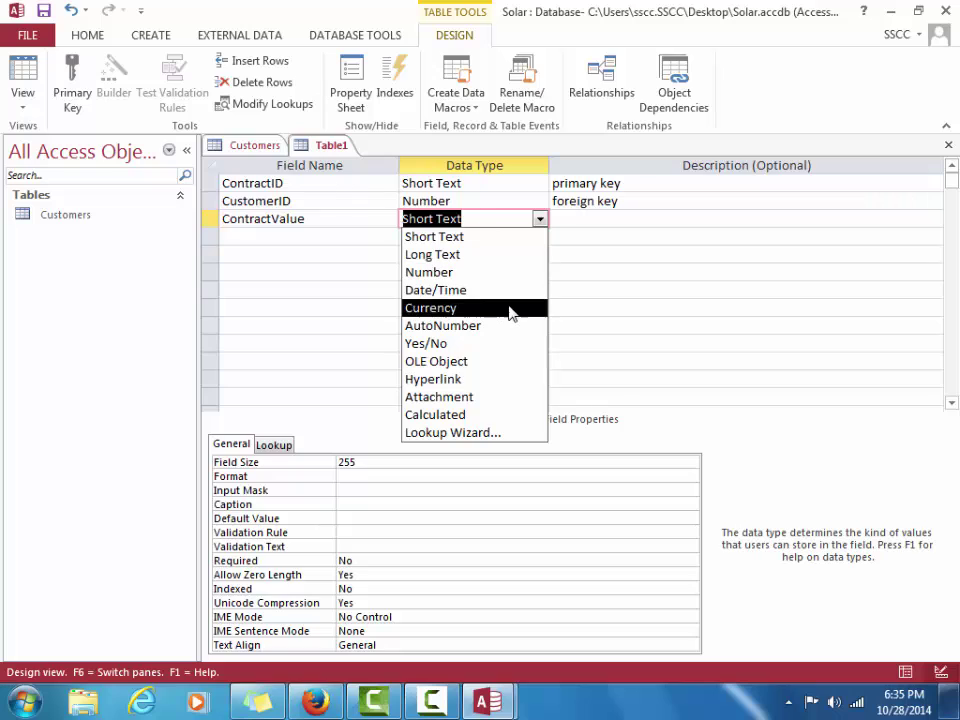
click(510, 313)
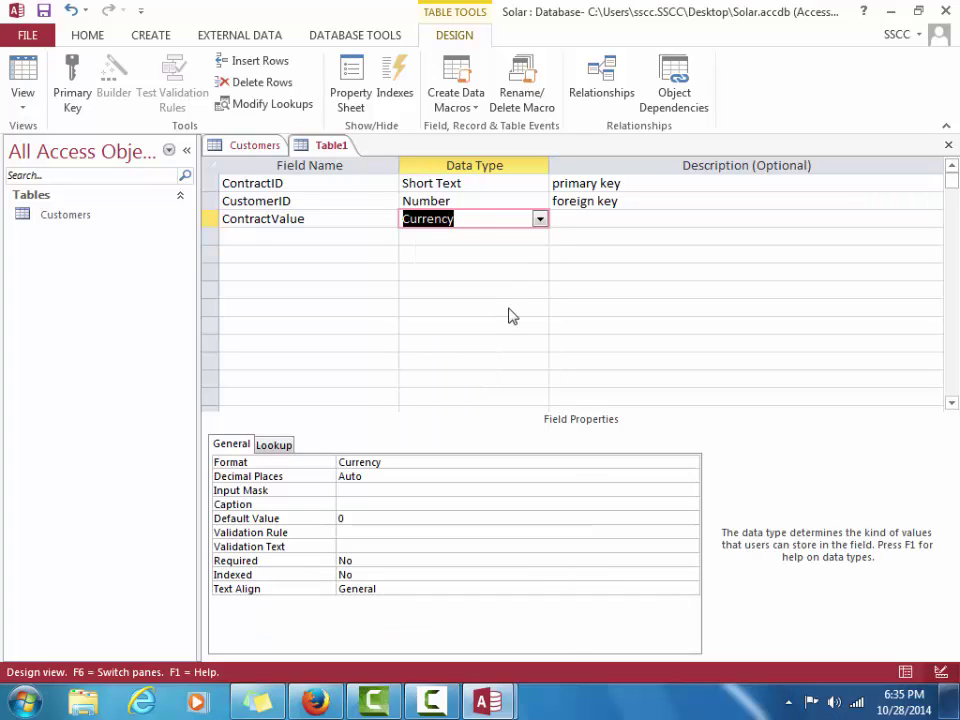
key(Tab)
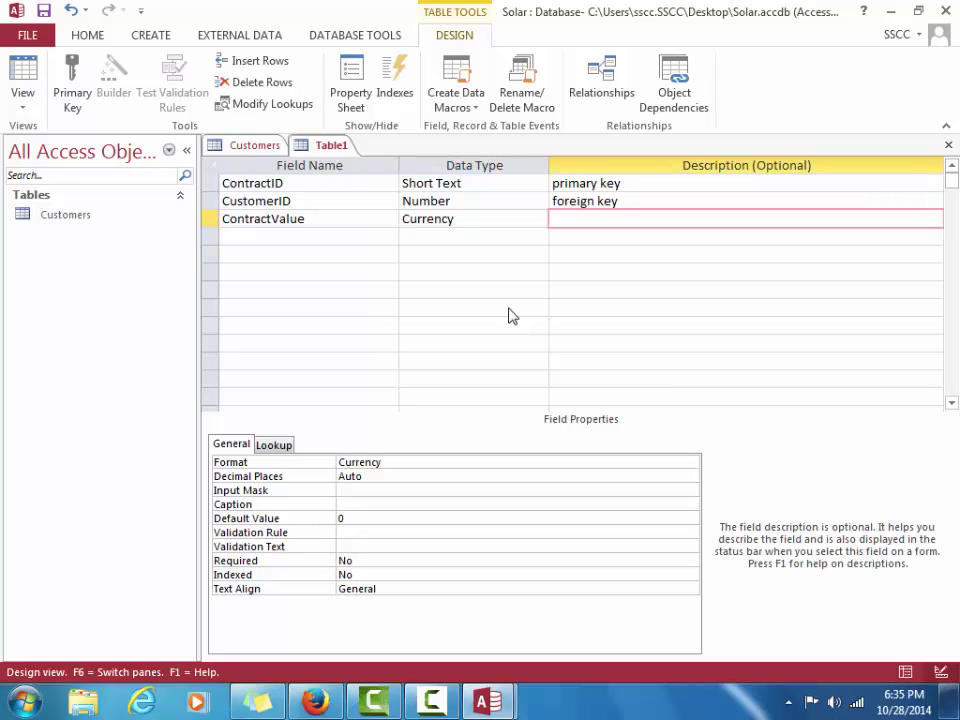
Clear the invalid text from the empty row's data type and dismiss the invalid-entry warnings
text(t)
click(510, 307)
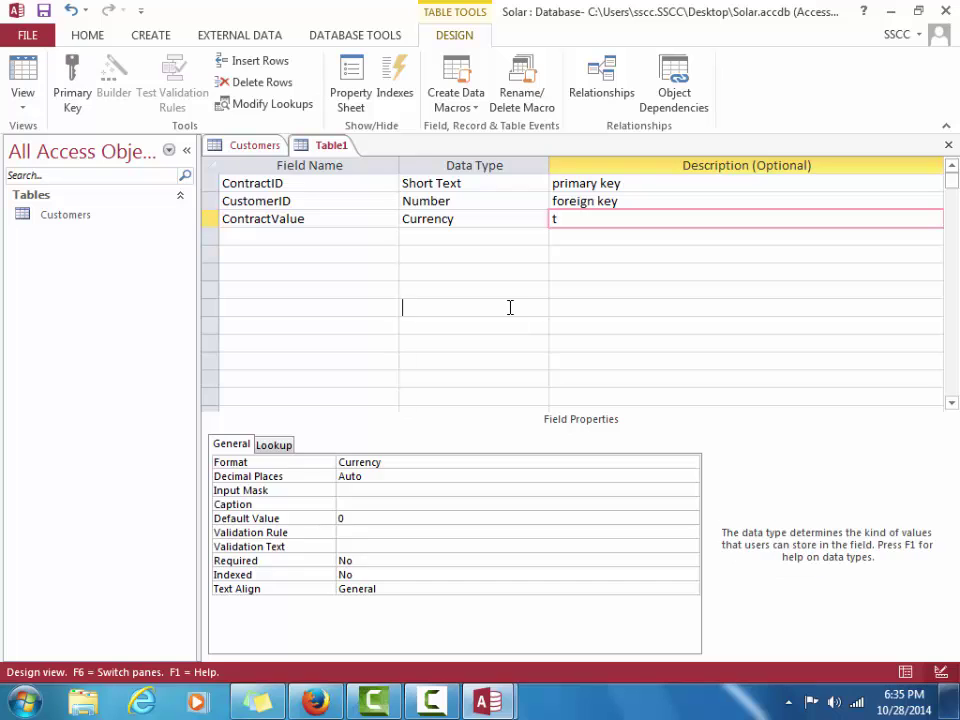
text(ot)
key(BackSpace)
key(BackSpace)
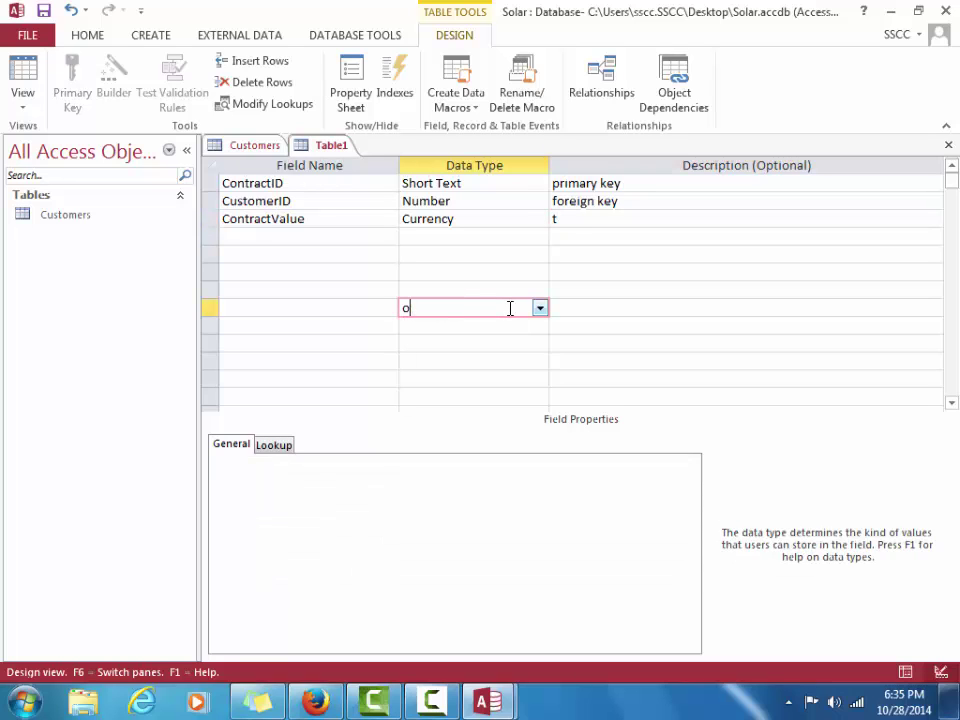
click(608, 222)
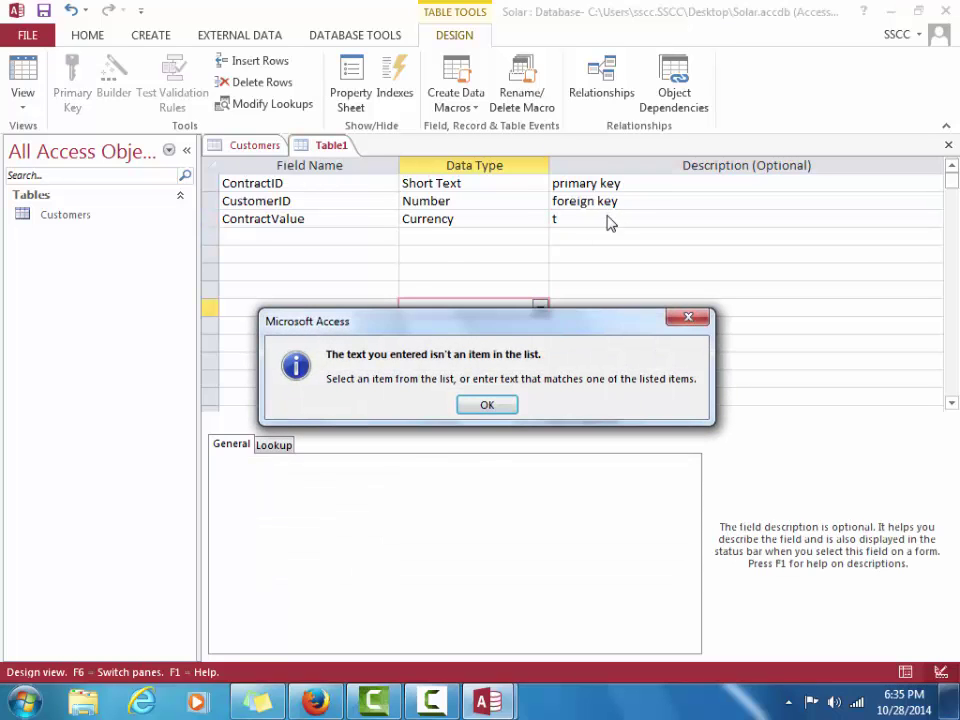
click(487, 405)
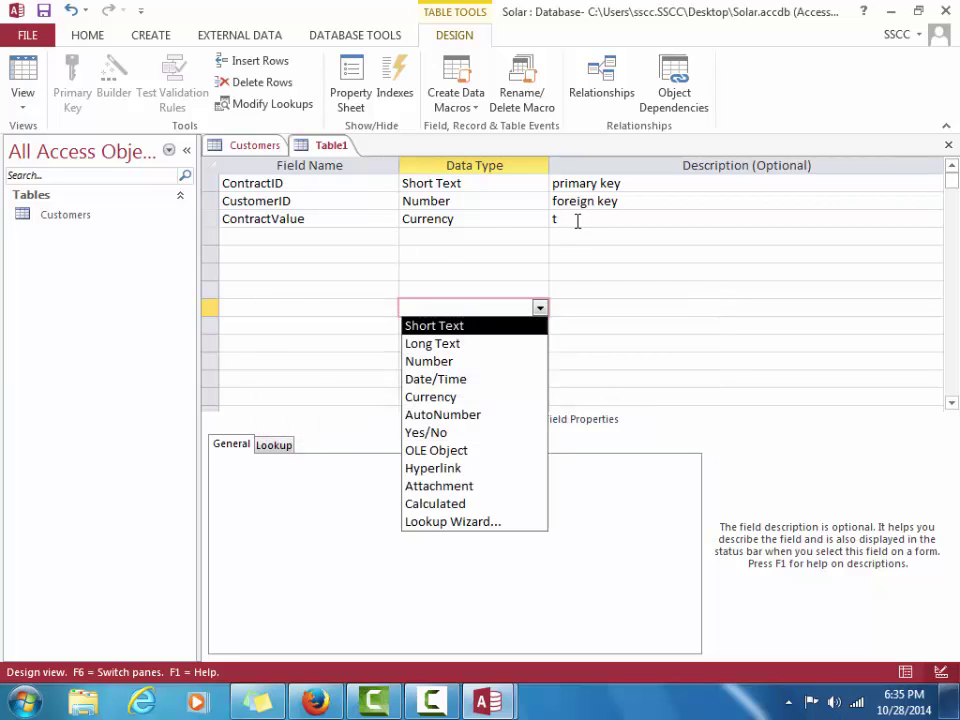
click(576, 226)
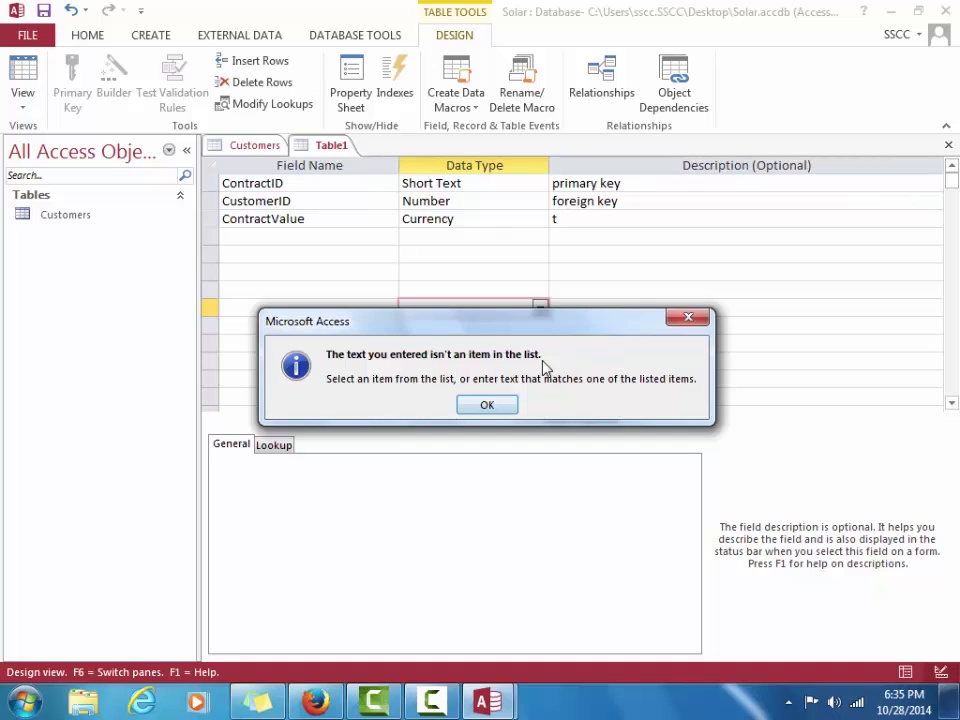
click(511, 405)
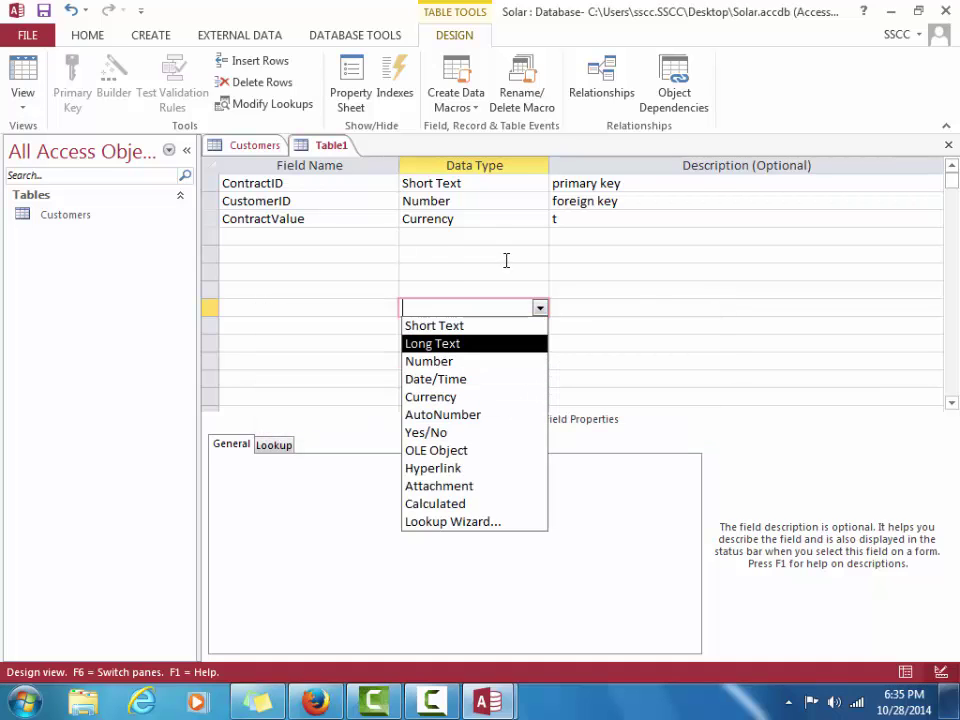
click(505, 260)
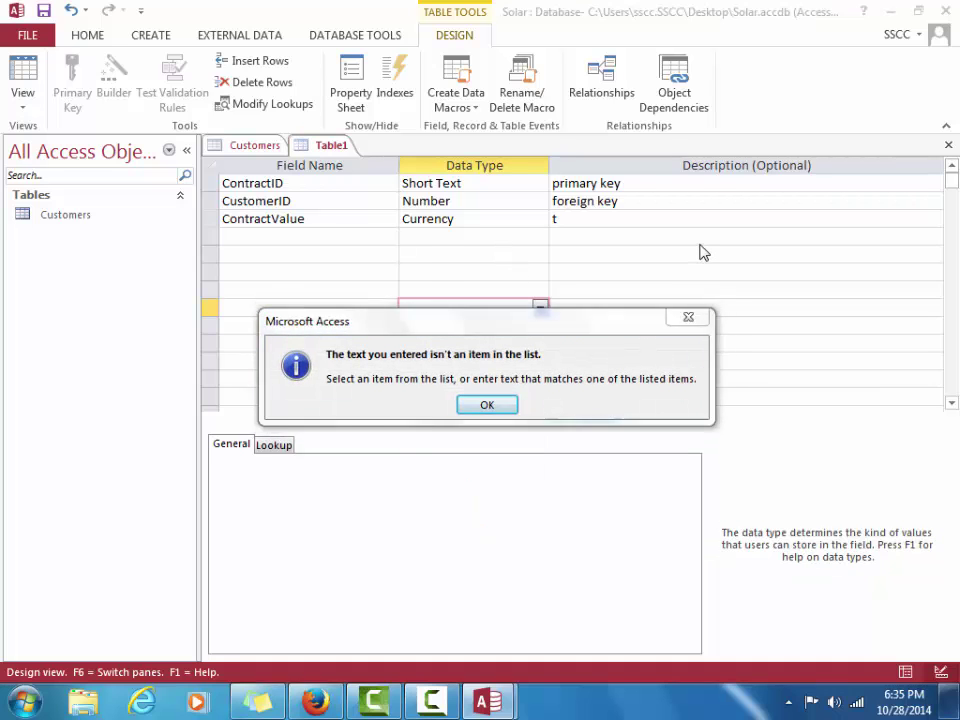
click(436, 706)
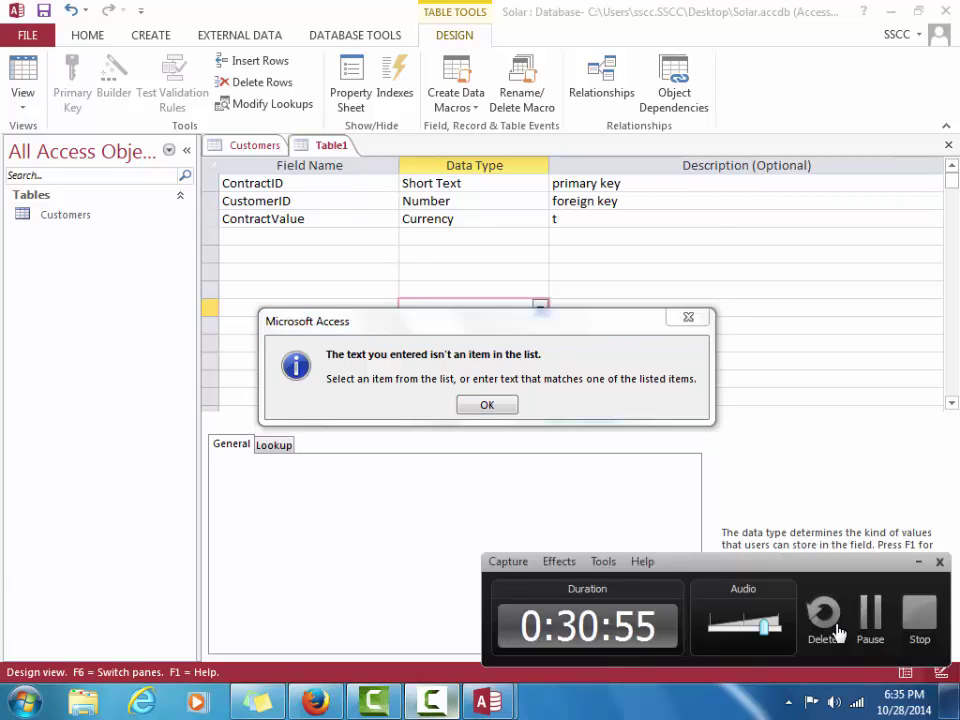
click(867, 630)
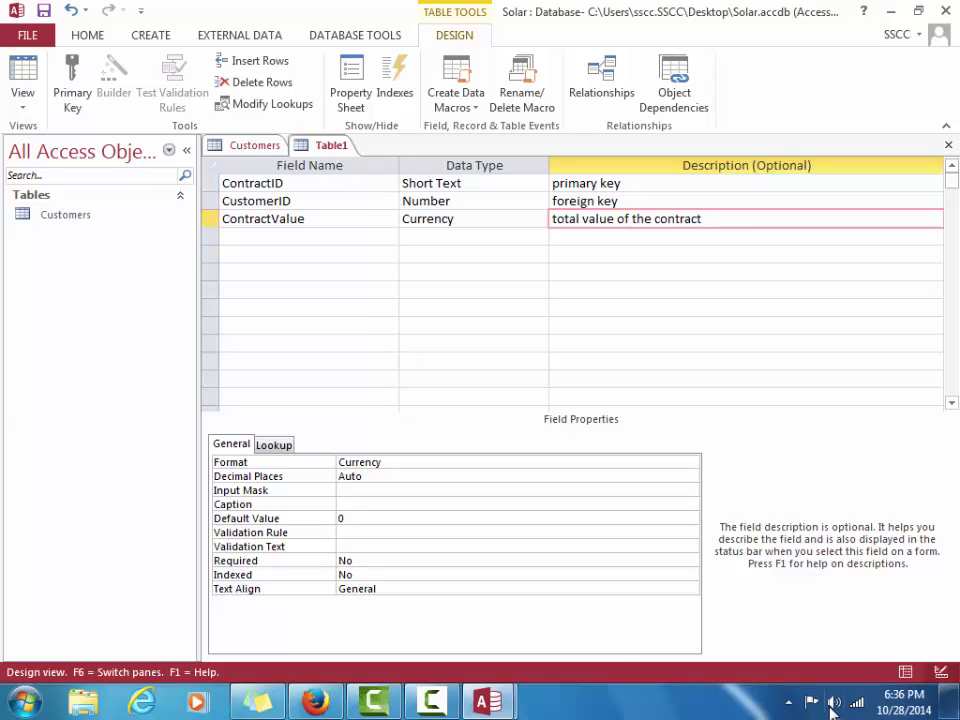
Caption ContractValue as 'ContractValue' and name the fourth field DateSignes
click(405, 499)
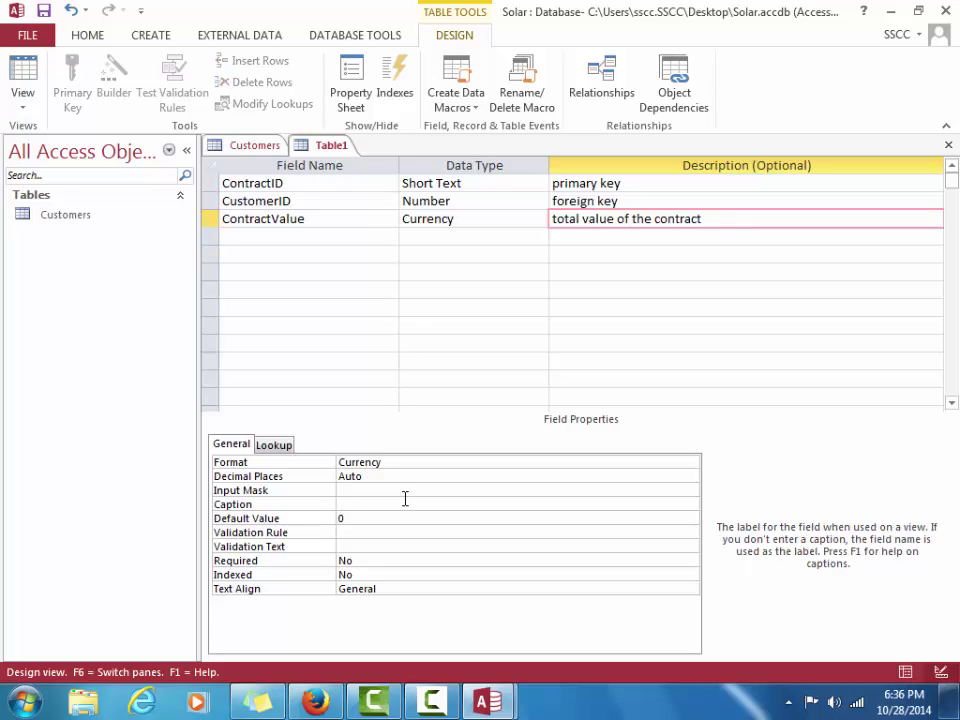
text(ContractValue)
click(244, 237)
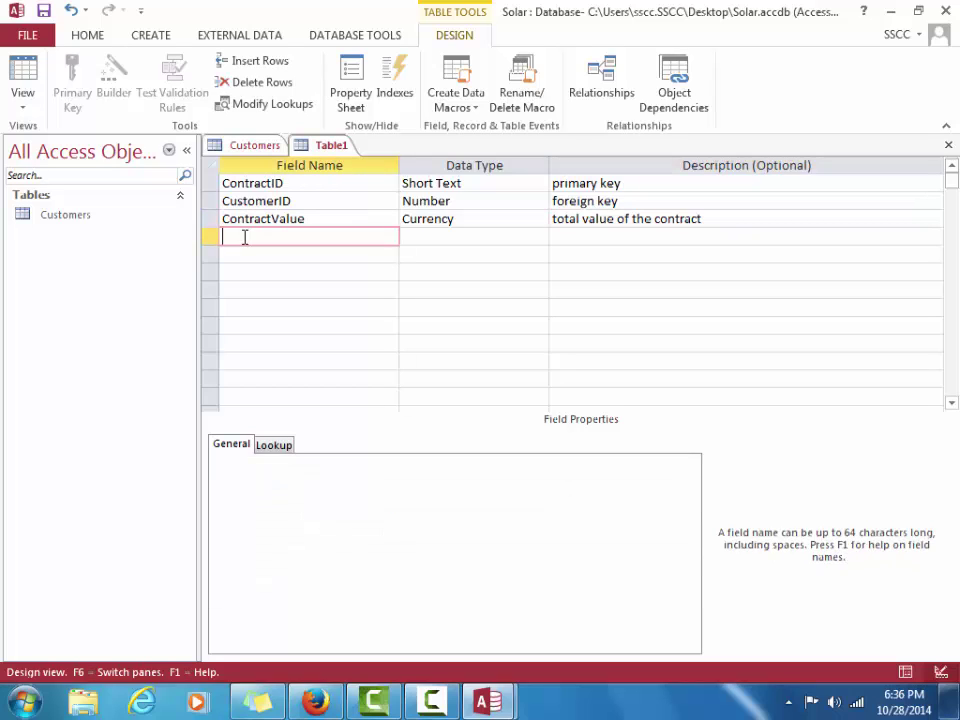
text(DateS)
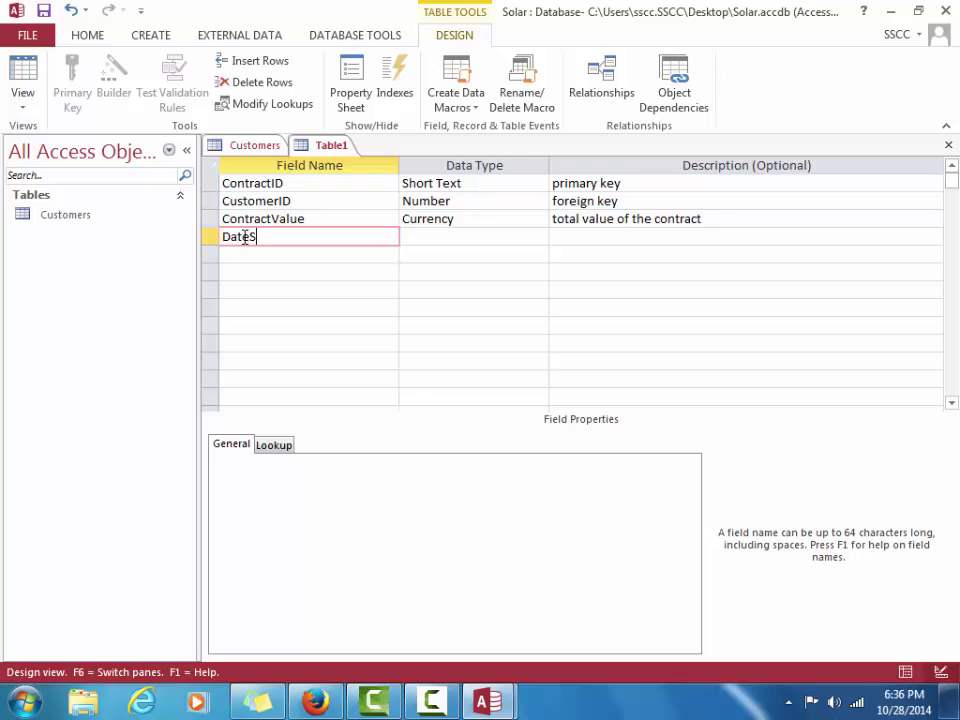
text(ignes)
Make DateSignes a Date/Time field described 'date contract was signed', captioned DateSigned
key(Tab)
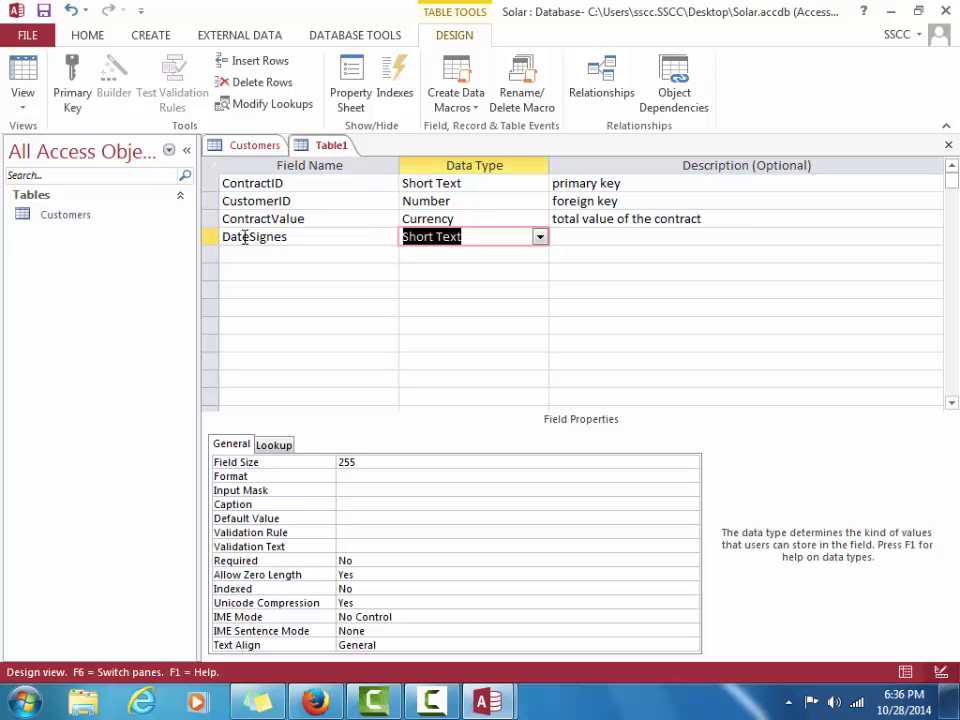
click(539, 238)
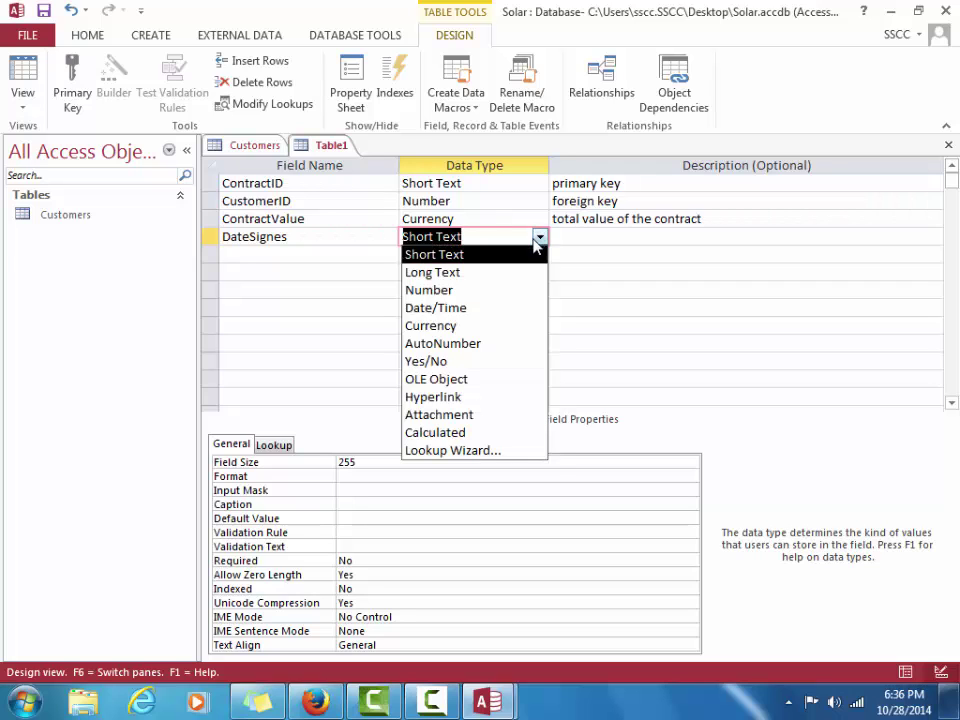
click(510, 309)
key(Tab)
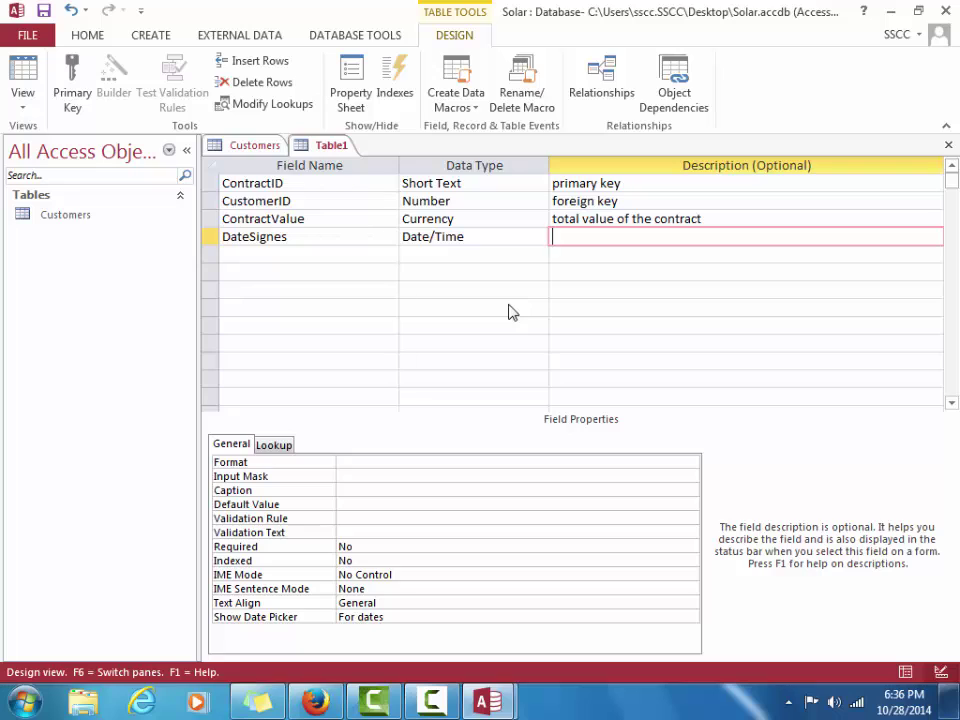
text(date contract was s)
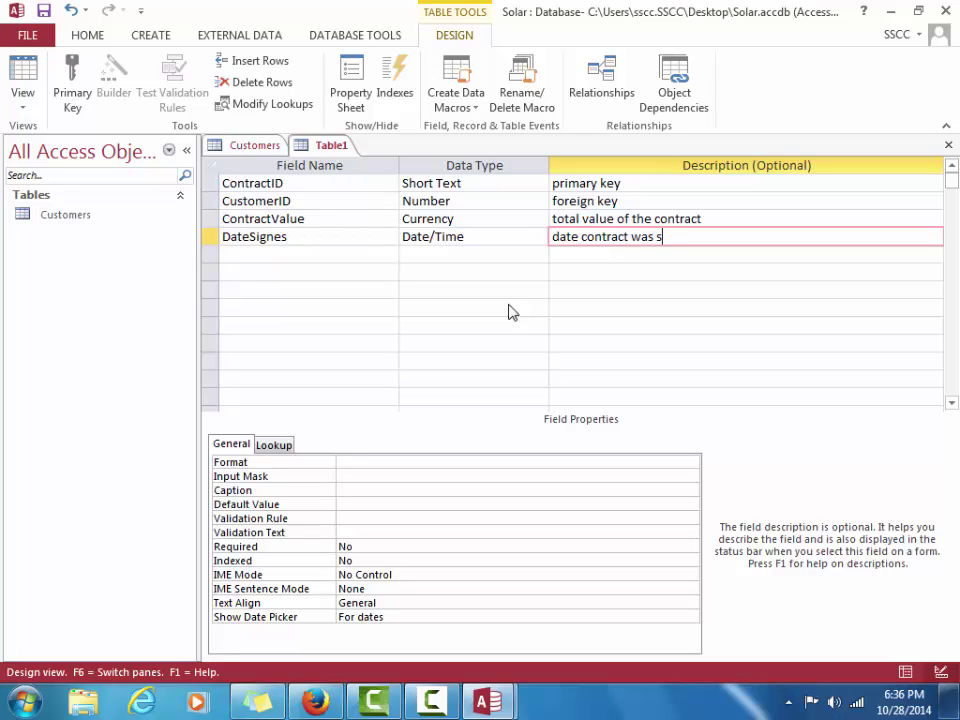
text(igned)
click(367, 488)
text(Da)
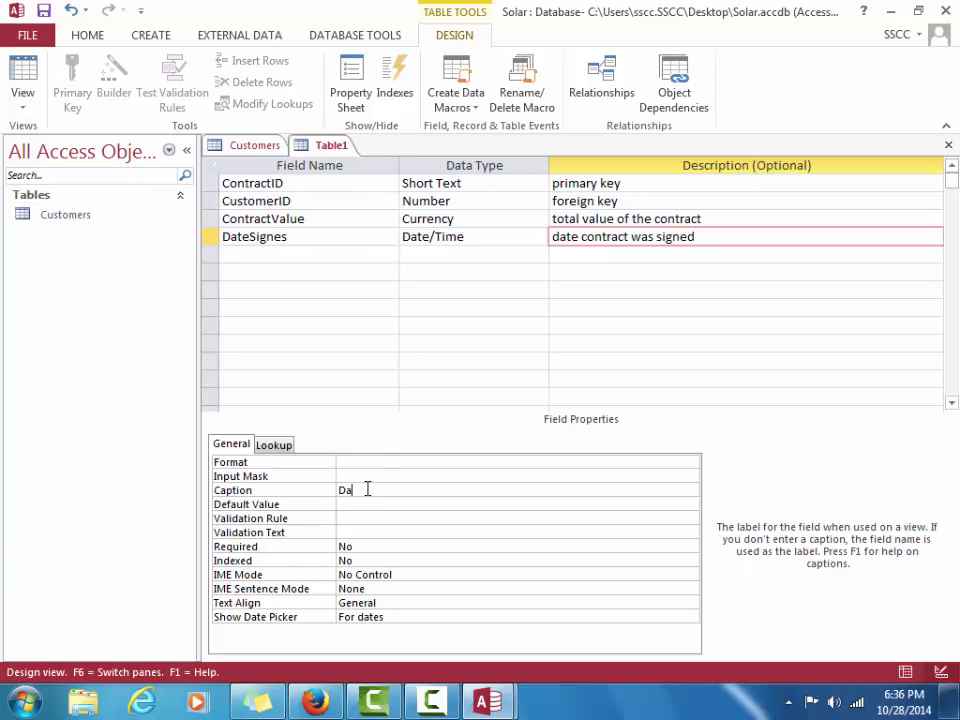
text(teSigned)
Add a fifth field named Signed of type Yes/No with caption 'Signed?'
click(245, 257)
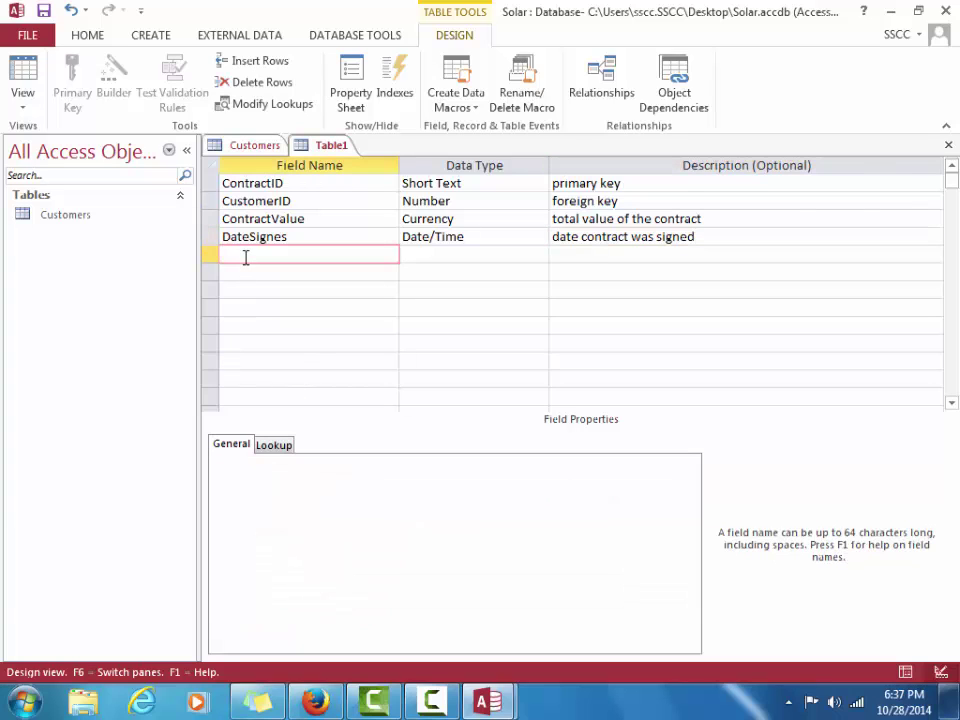
text(Signes)
key(BackSpace)
text(d)
key(Tab)
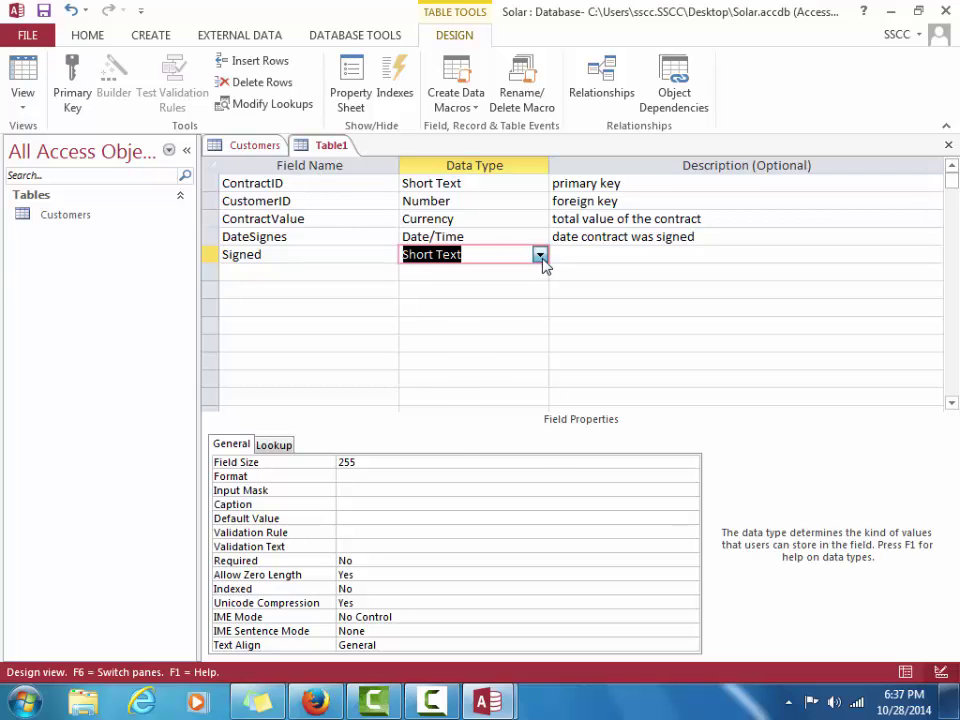
click(540, 255)
click(516, 385)
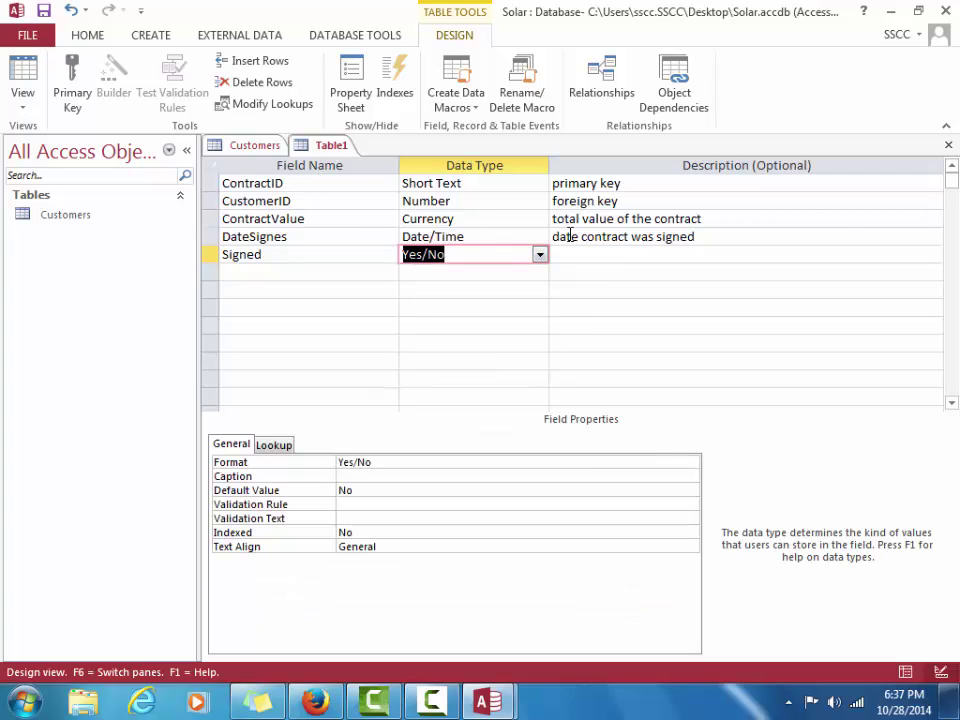
click(570, 254)
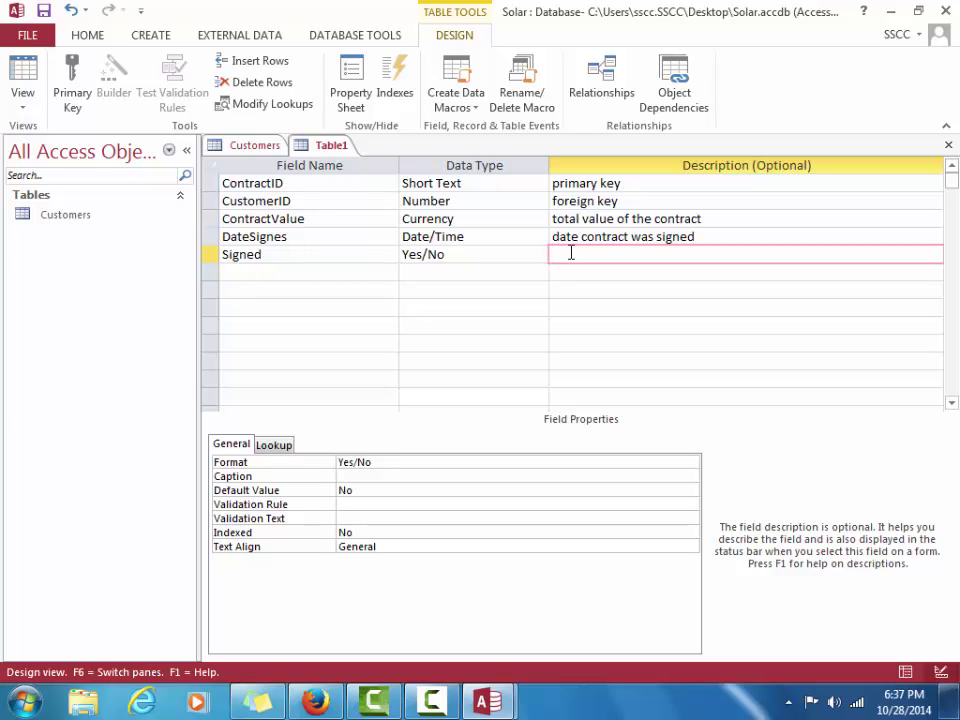
click(413, 475)
text(Signed)
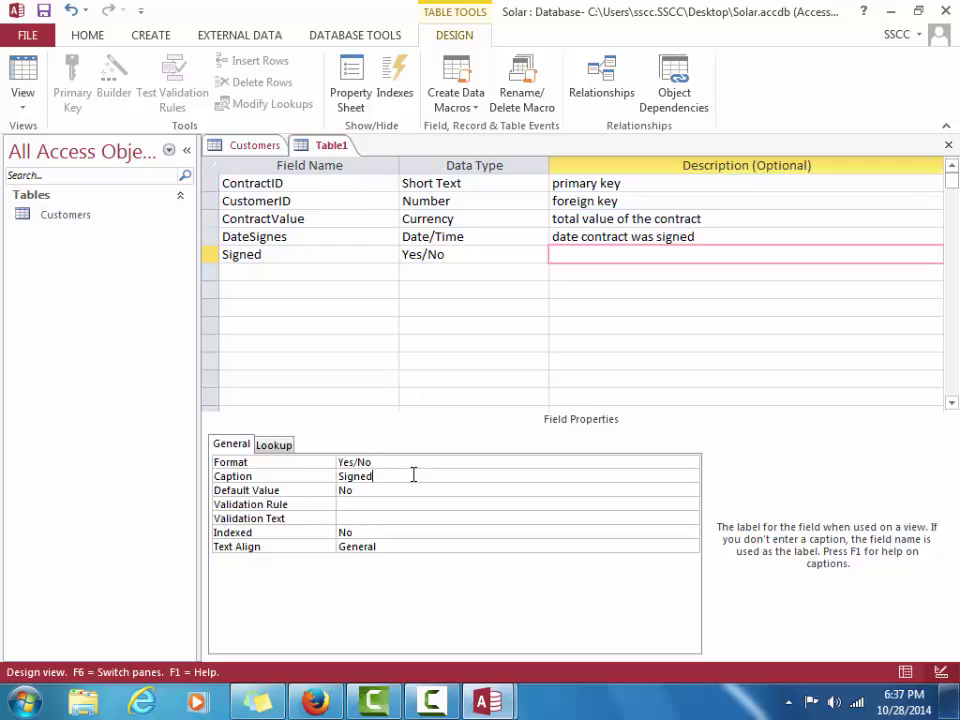
text(?)
Set ContractID as the table's primary key
click(209, 183)
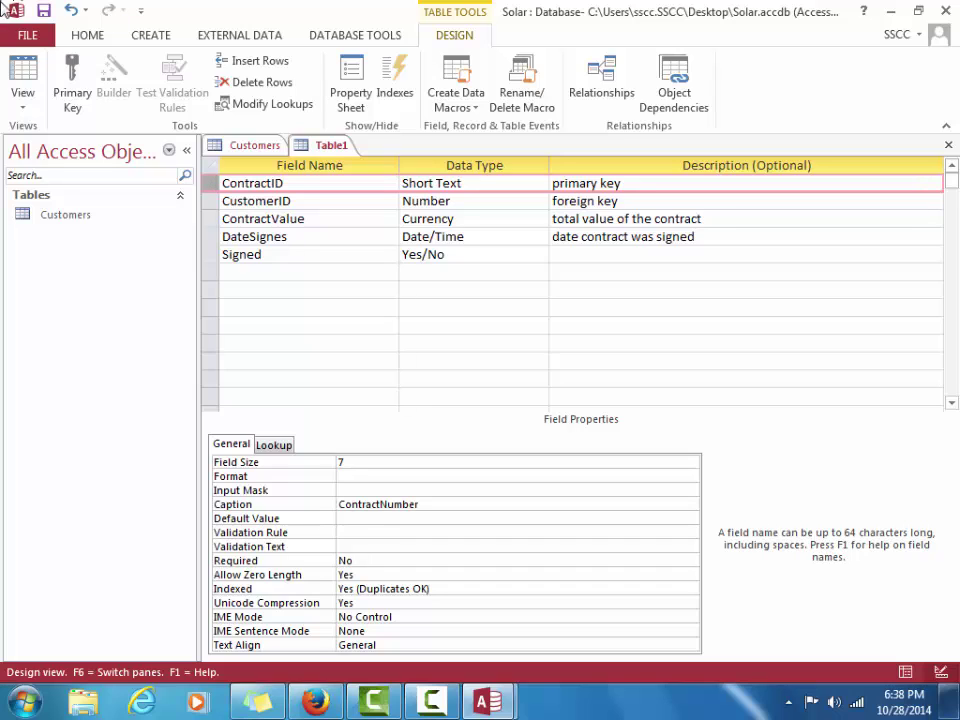
click(70, 72)
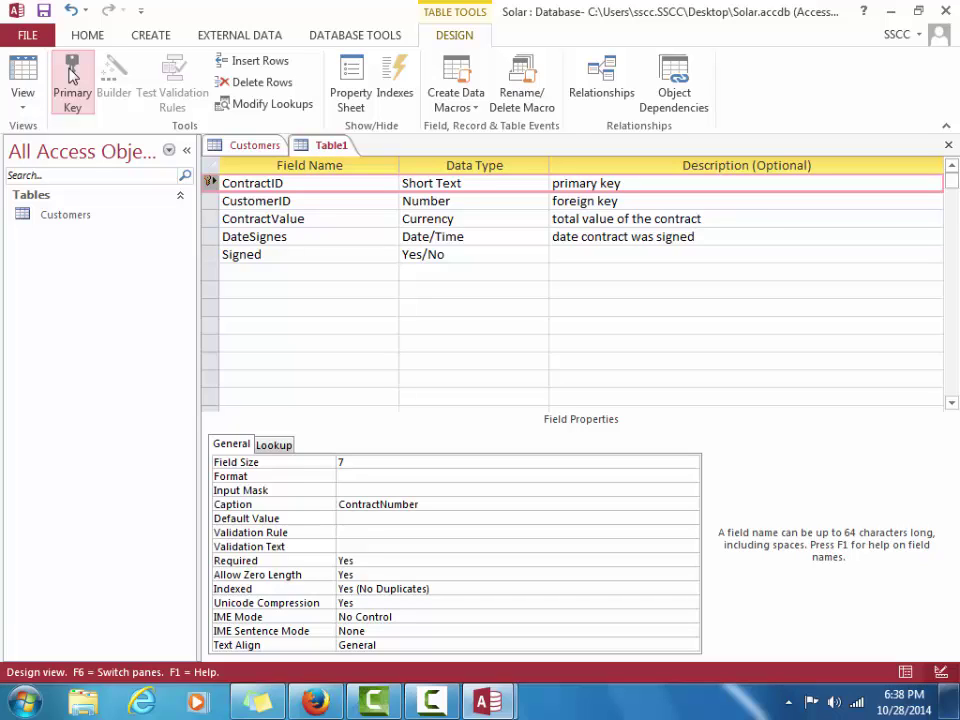
click(25, 112)
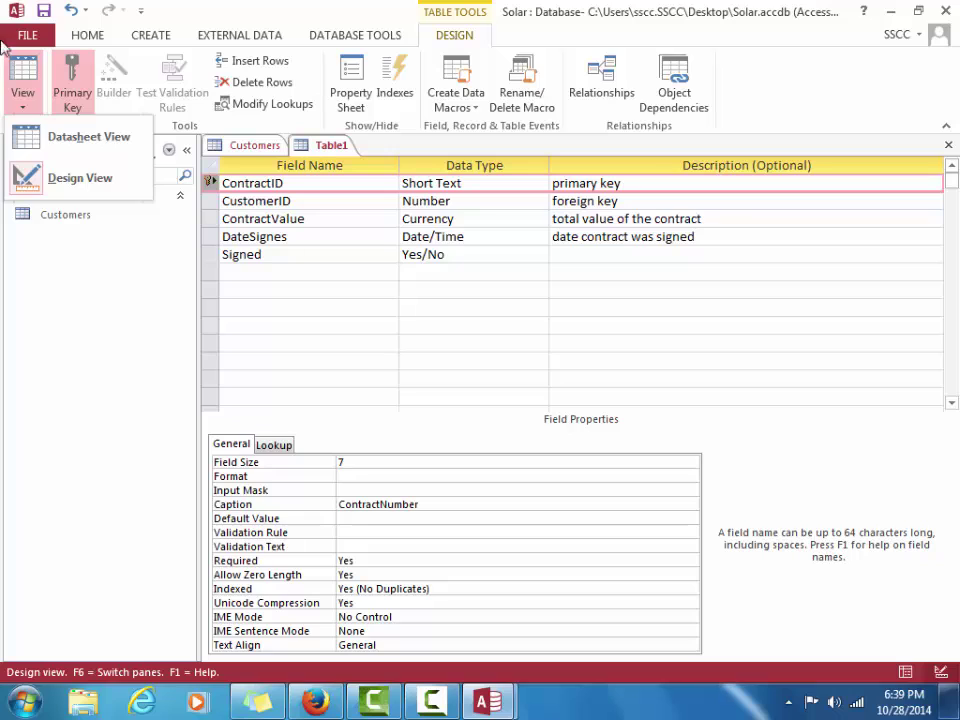
Switch to Datasheet view, saving the table as Contracts
click(27, 80)
click(27, 80)
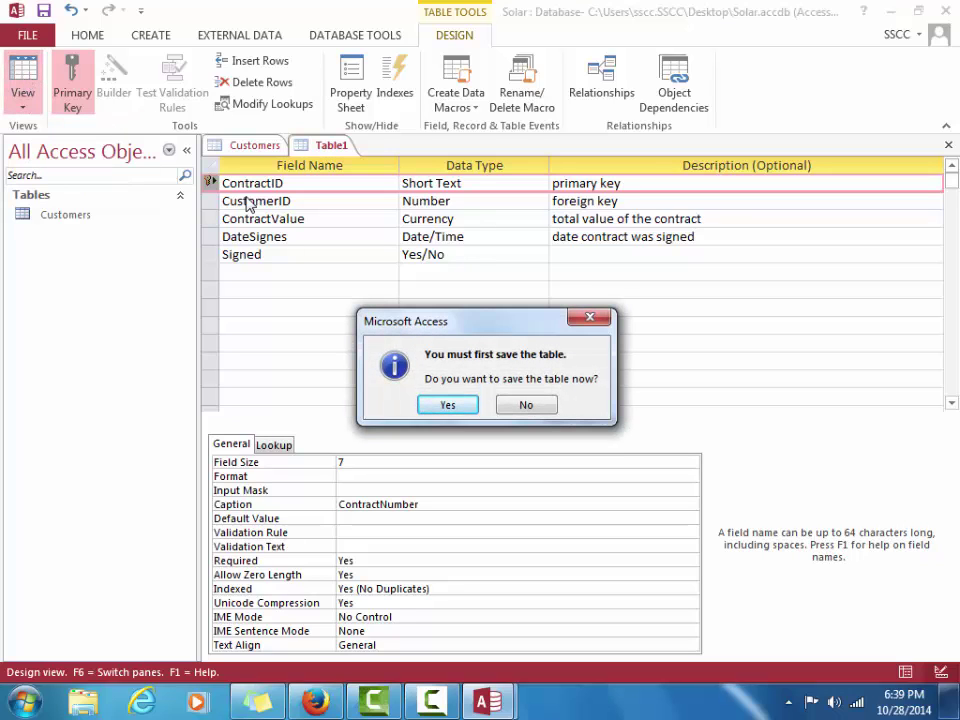
click(448, 405)
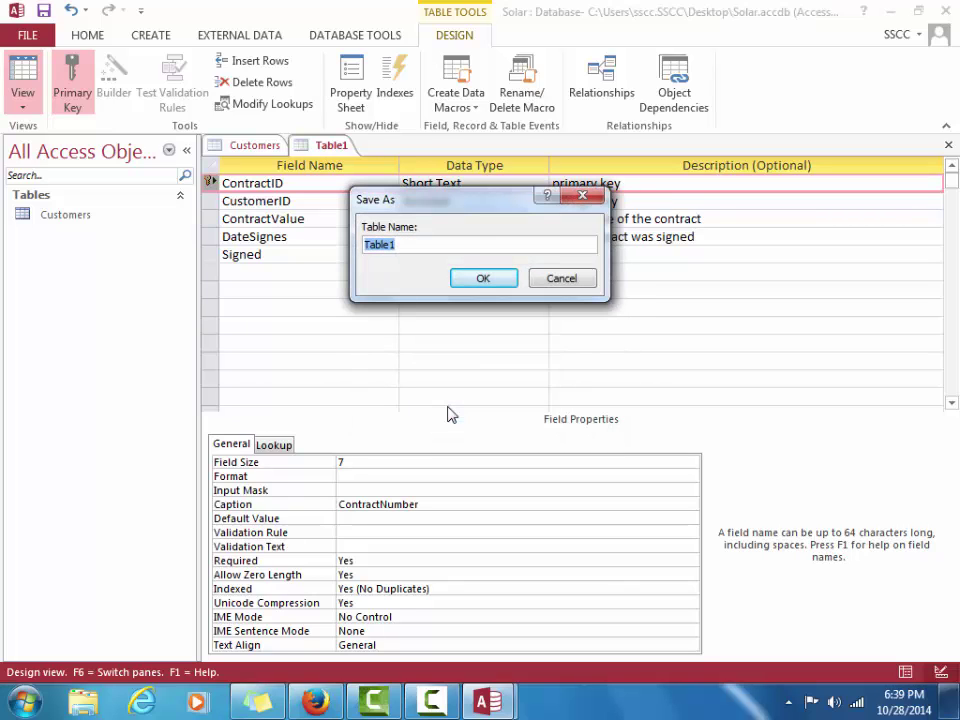
text(Contracts)
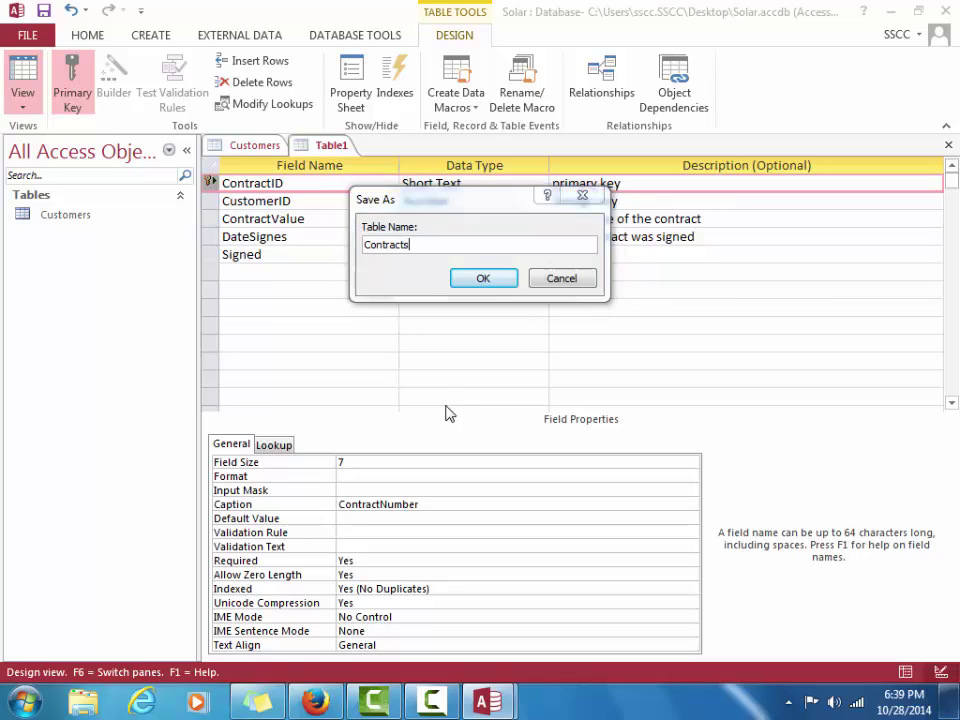
click(474, 281)
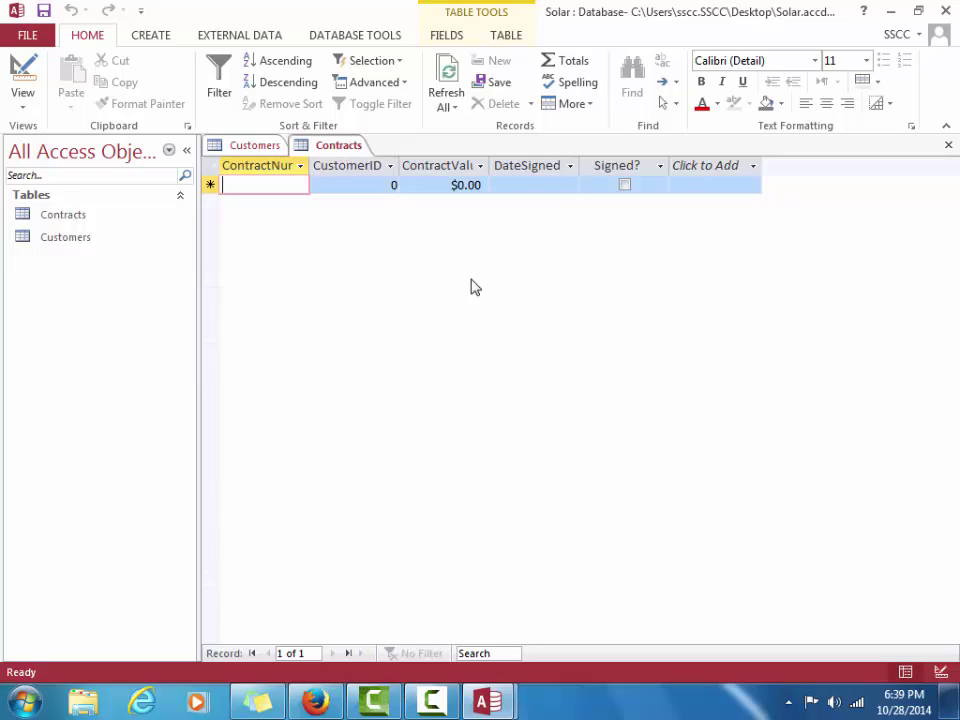
AutoFit the ContractNumber, CustomerID, ContractValue, DateSigned and Signed? columns, then select the new record
double_click(309, 167)
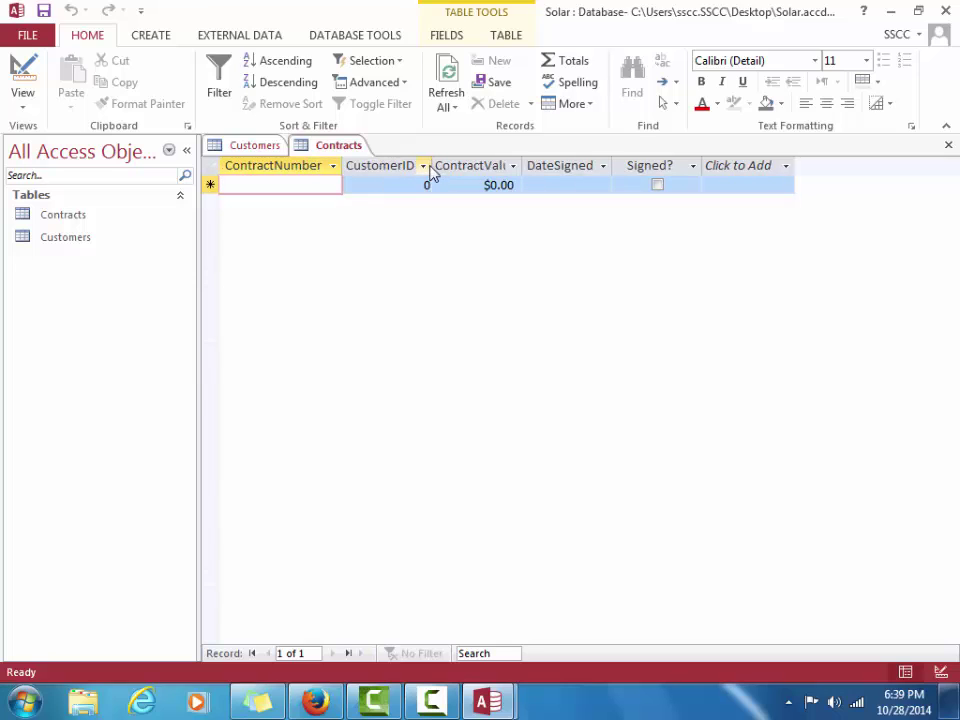
double_click(432, 166)
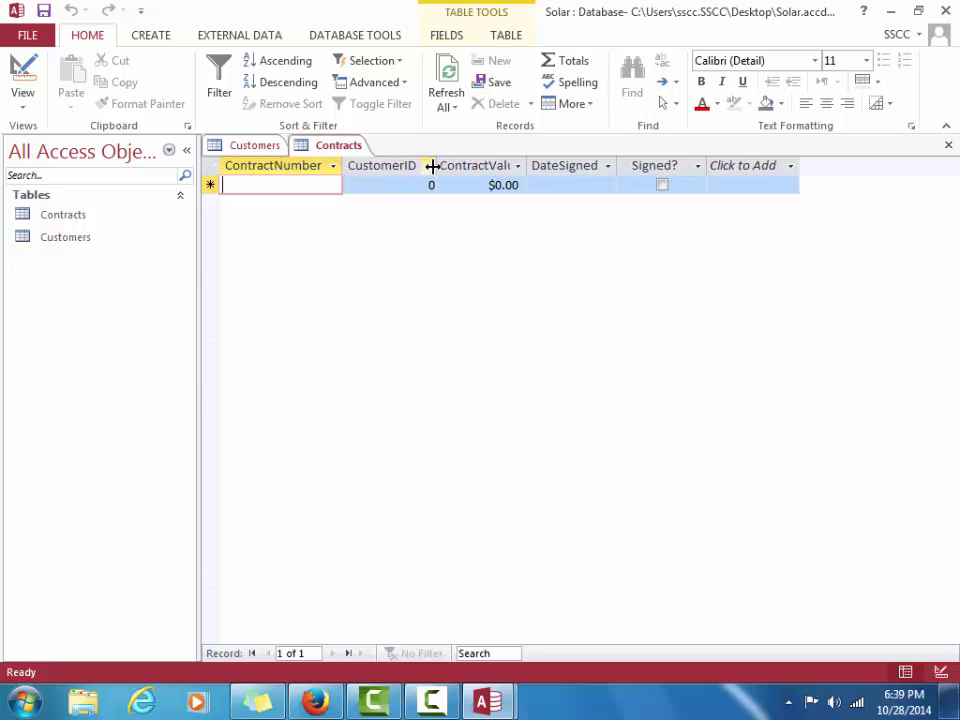
double_click(527, 165)
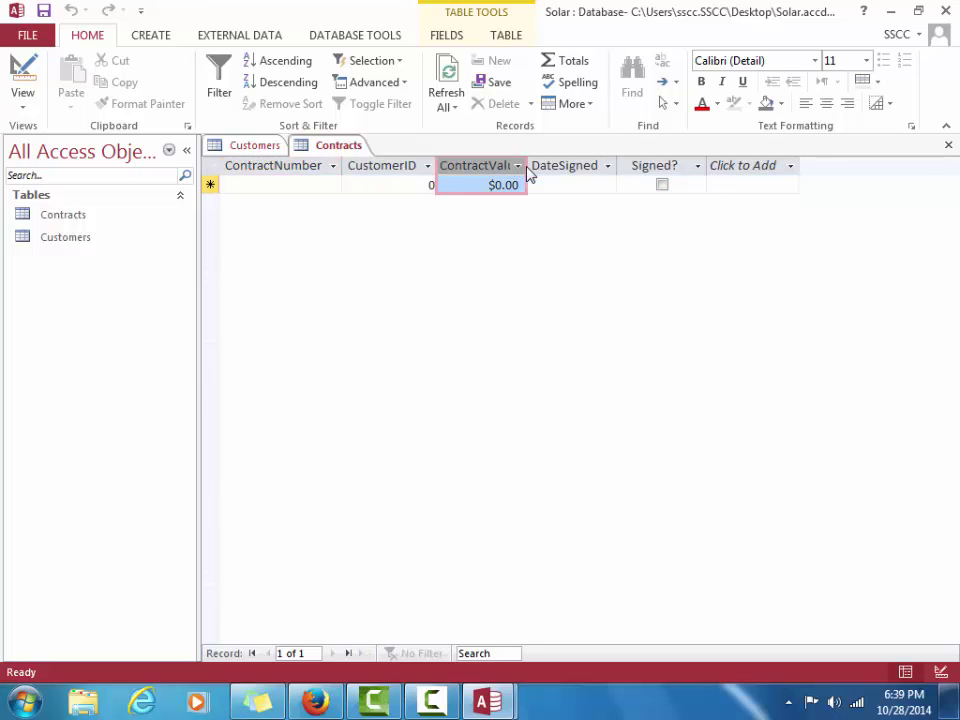
double_click(617, 165)
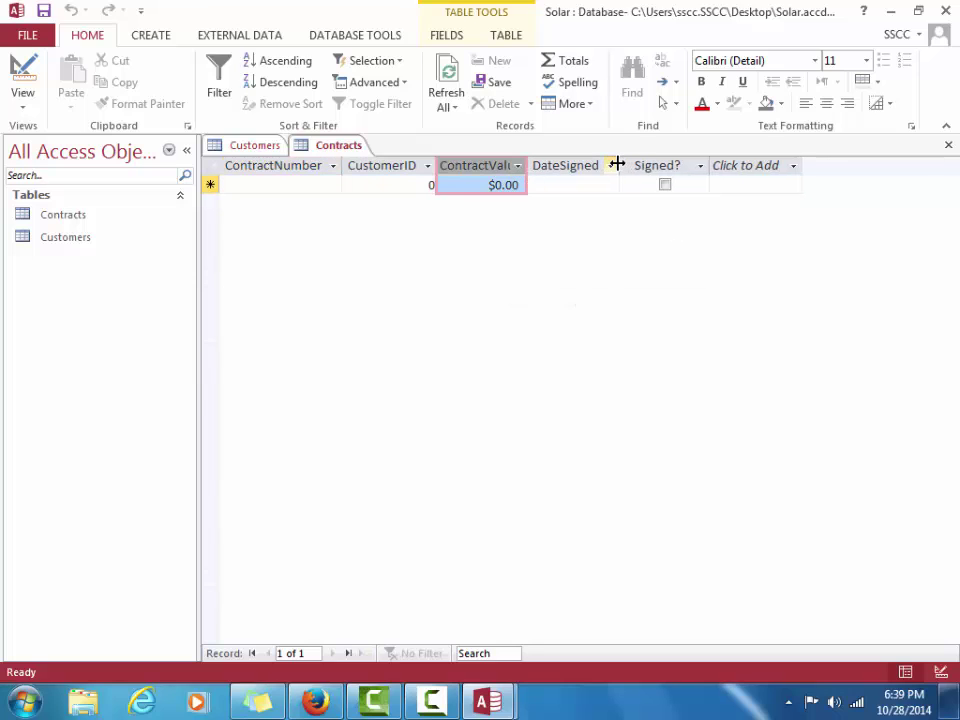
double_click(710, 163)
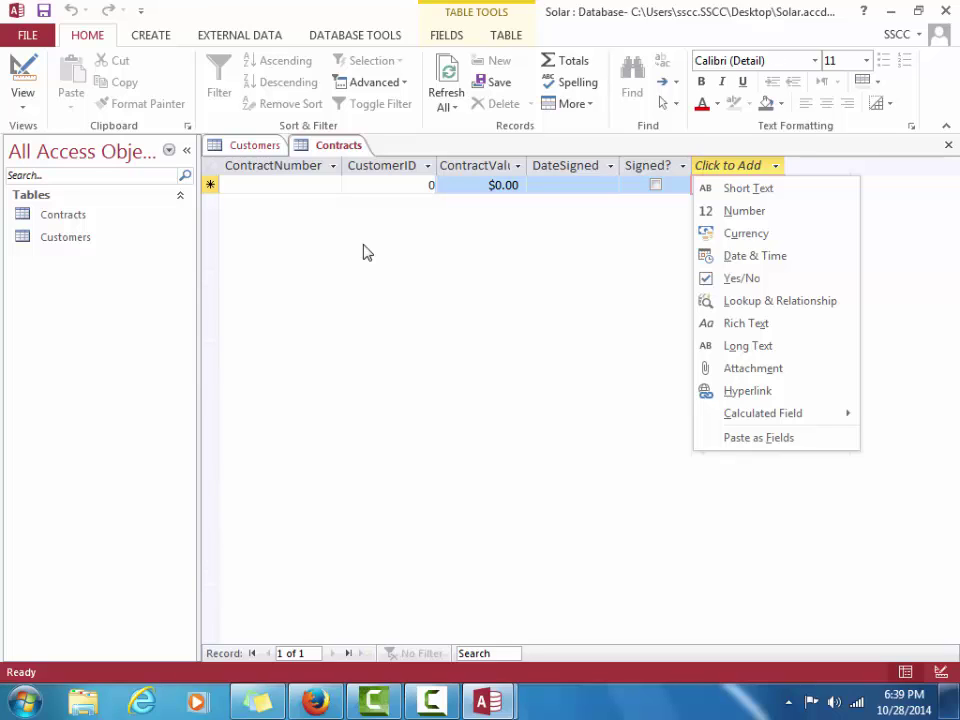
click(247, 185)
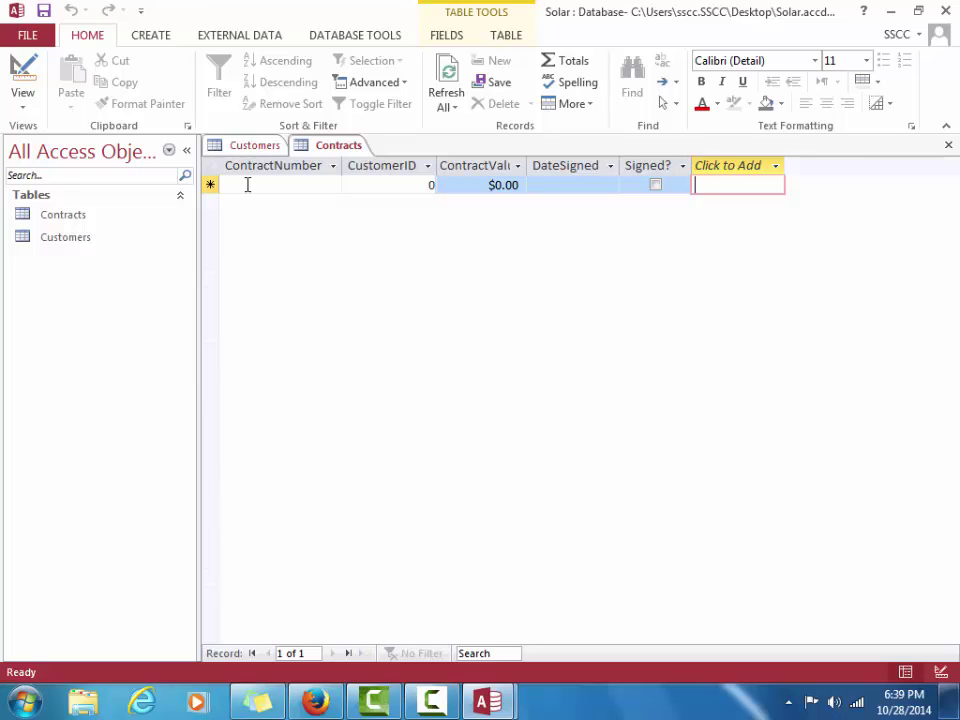
click(251, 183)
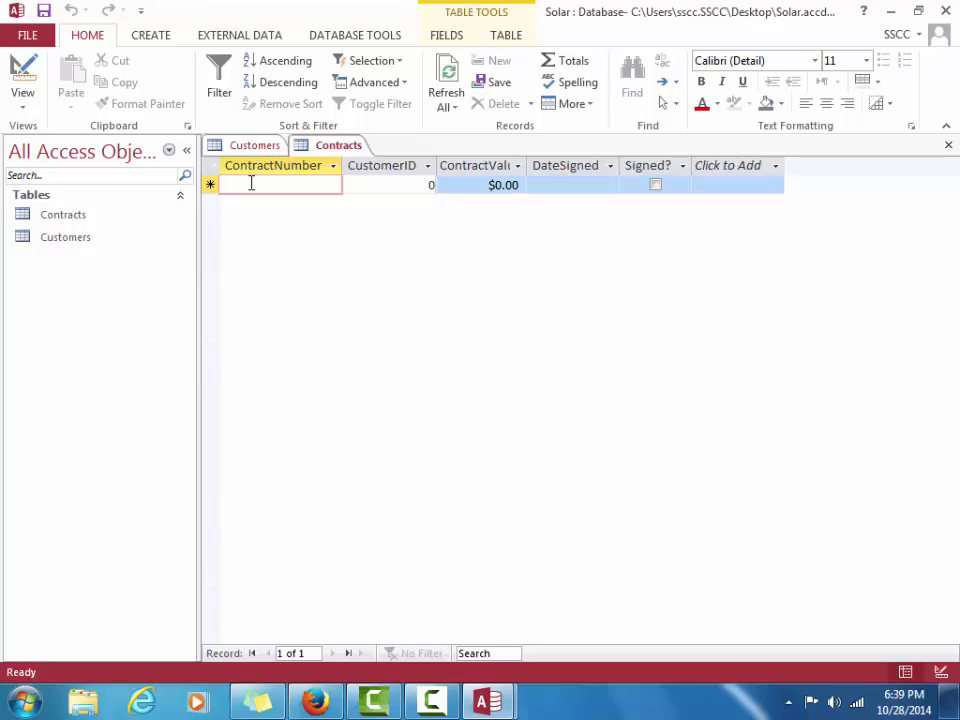
Enter a contract record with its contract number and customer ID, $620, signed 1/16/16, Signed? ticked, and save
text(140)
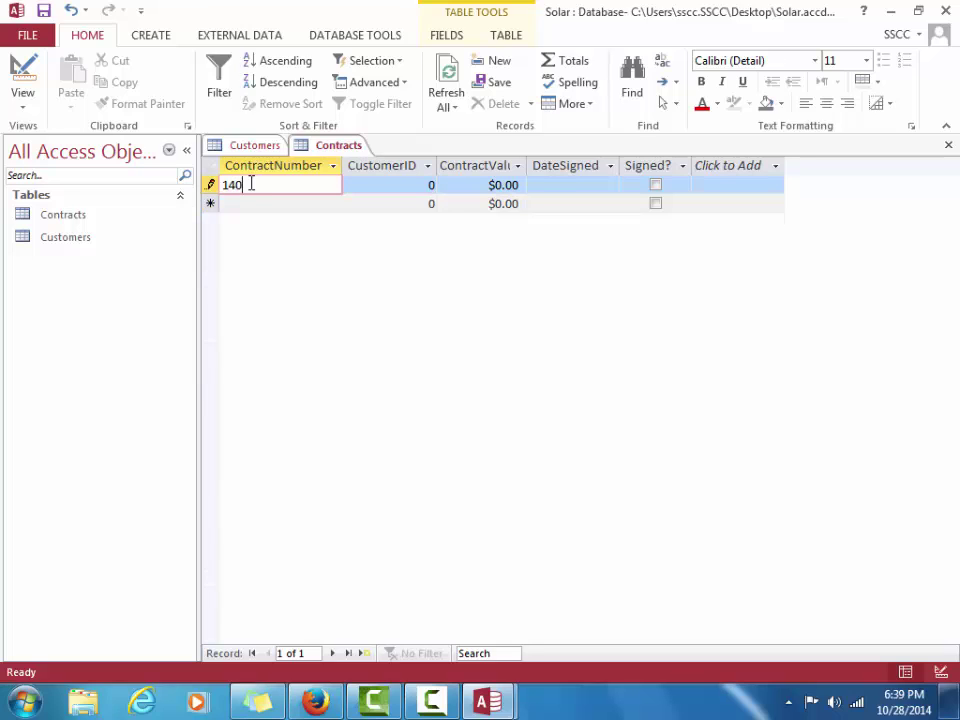
text(4-RR)
key(Tab)
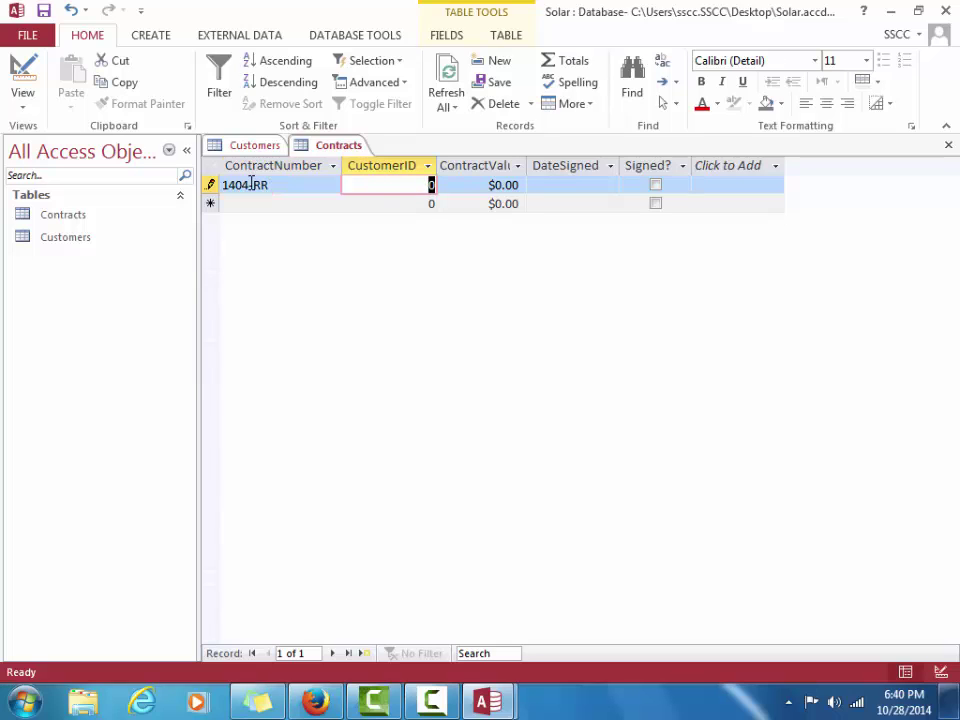
text(5)
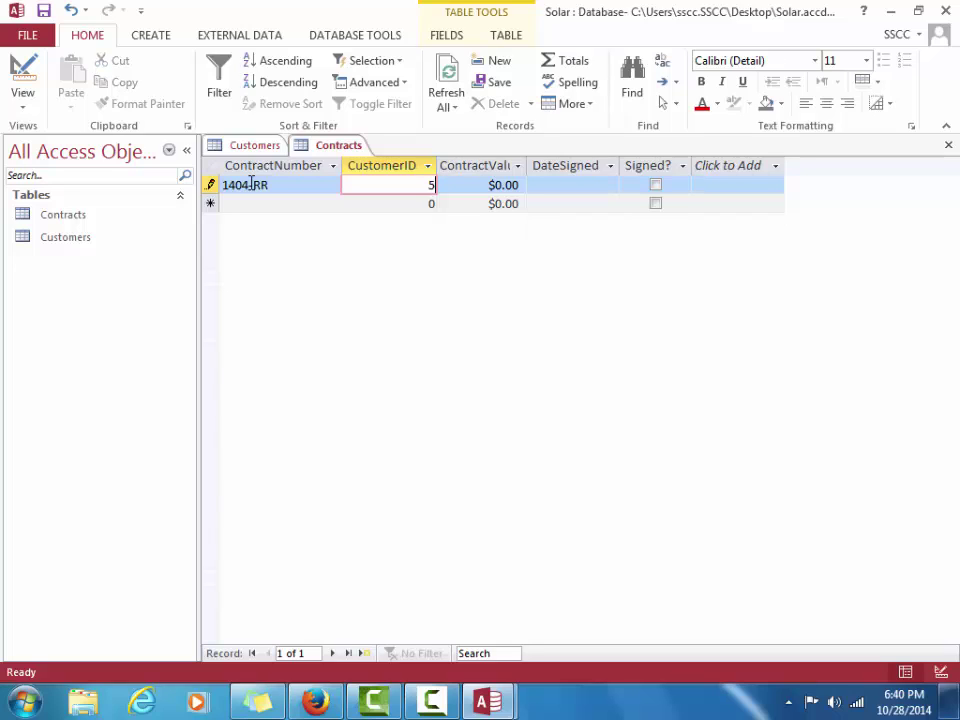
key(Tab)
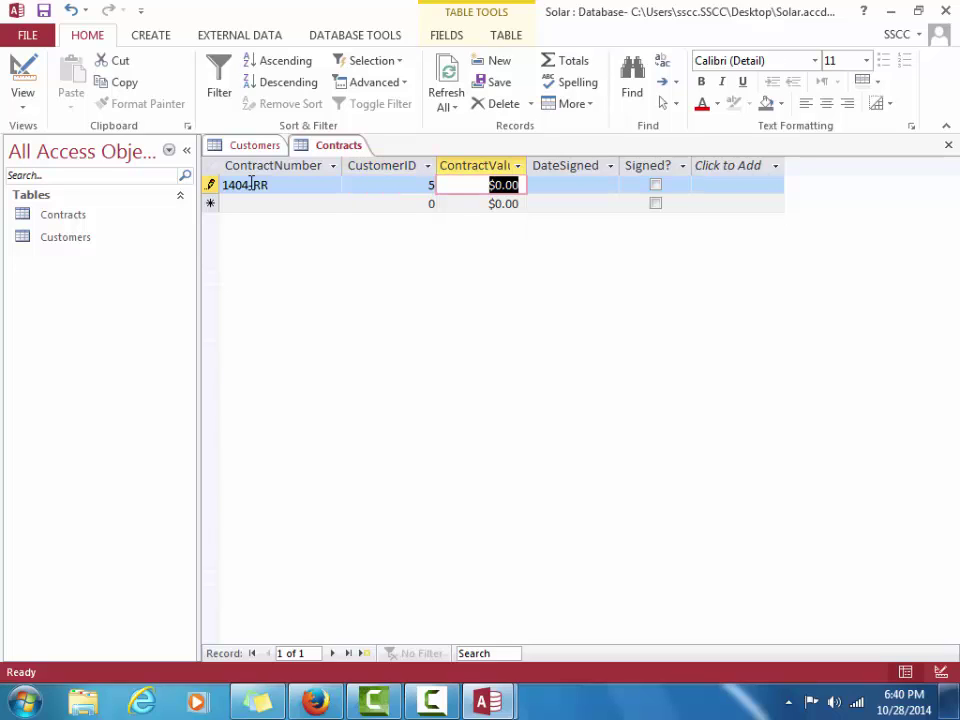
text(620)
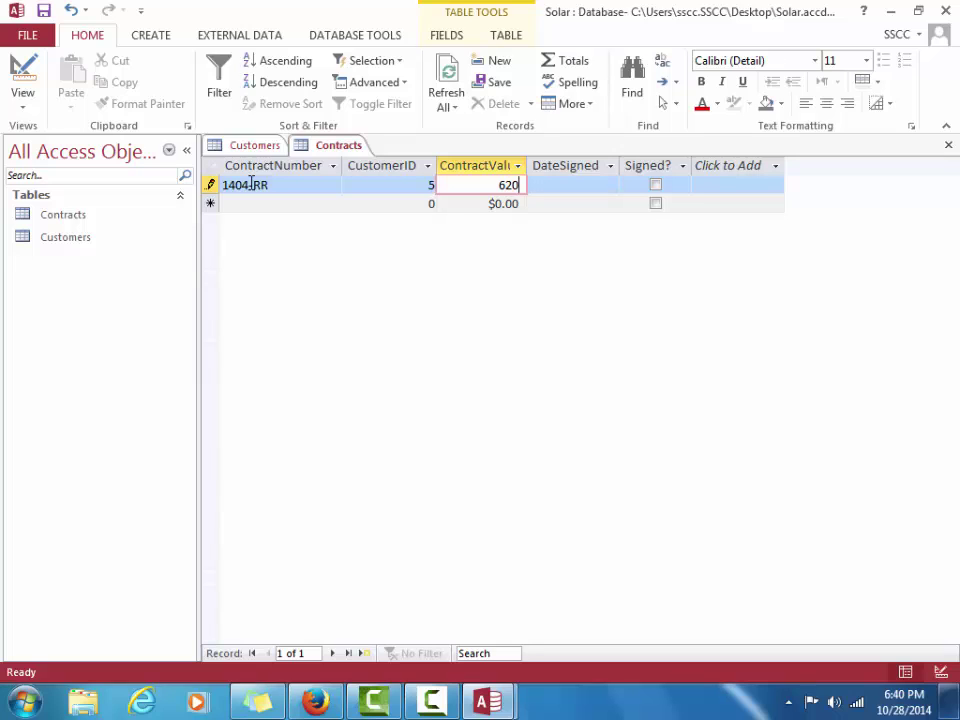
key(Tab)
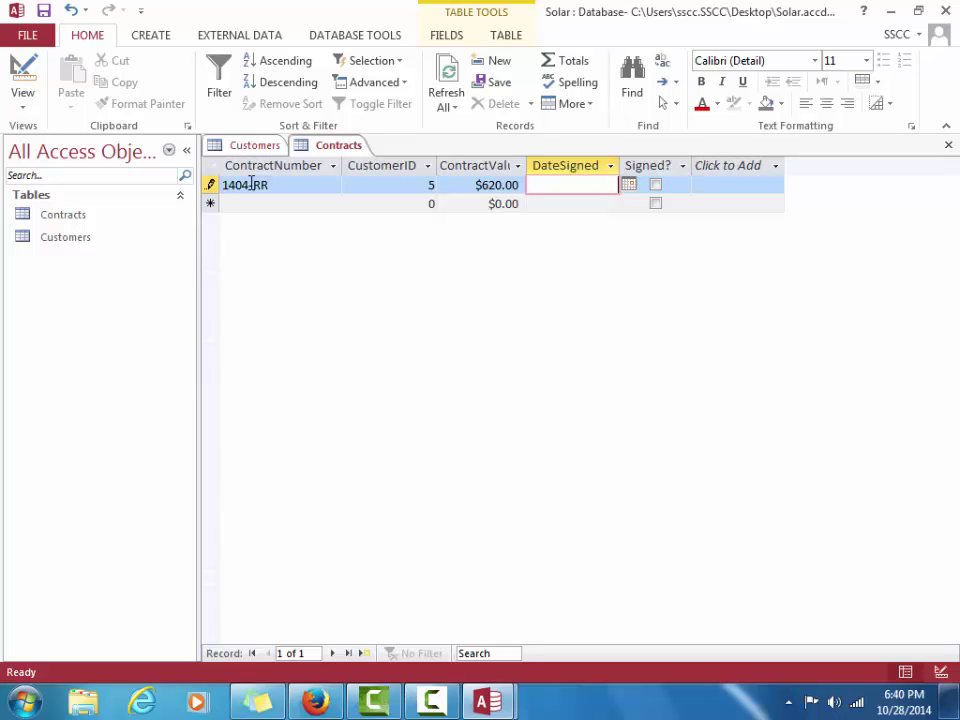
text(1/16/16)
key(Tab)
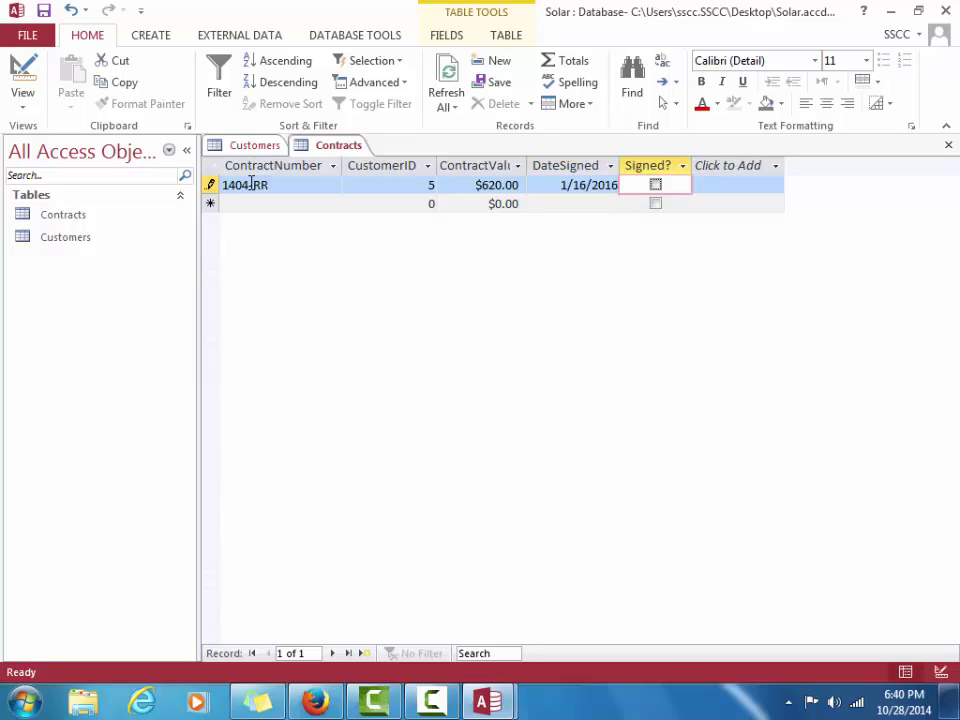
key(space)
key(Tab)
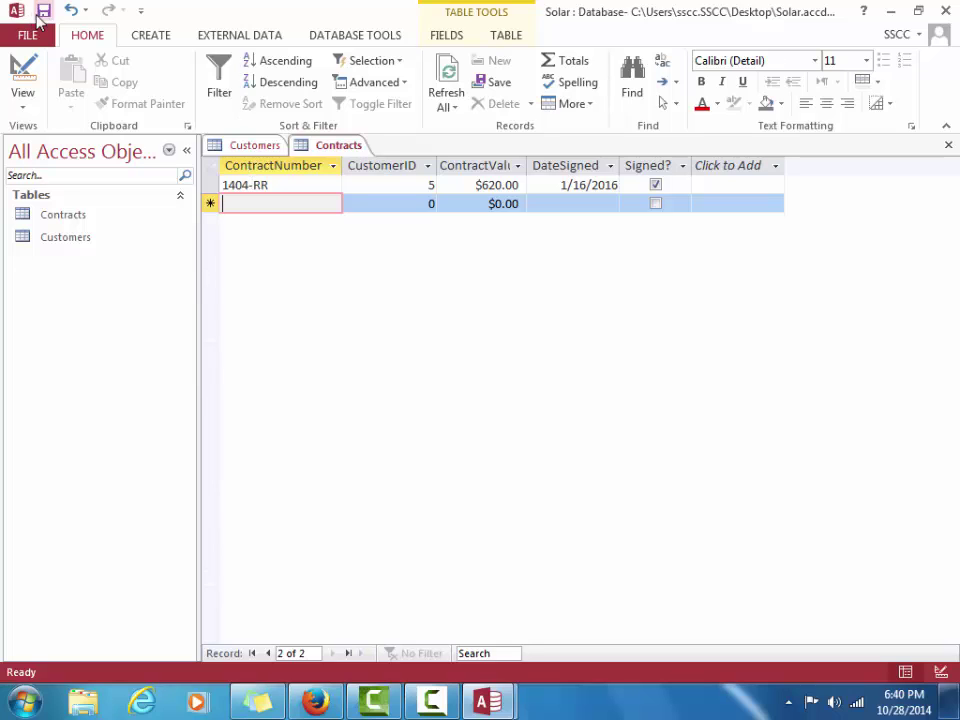
click(43, 14)
In Contracts Design view, move DateSignes below Signed, save, and bring up the Customers design
click(30, 76)
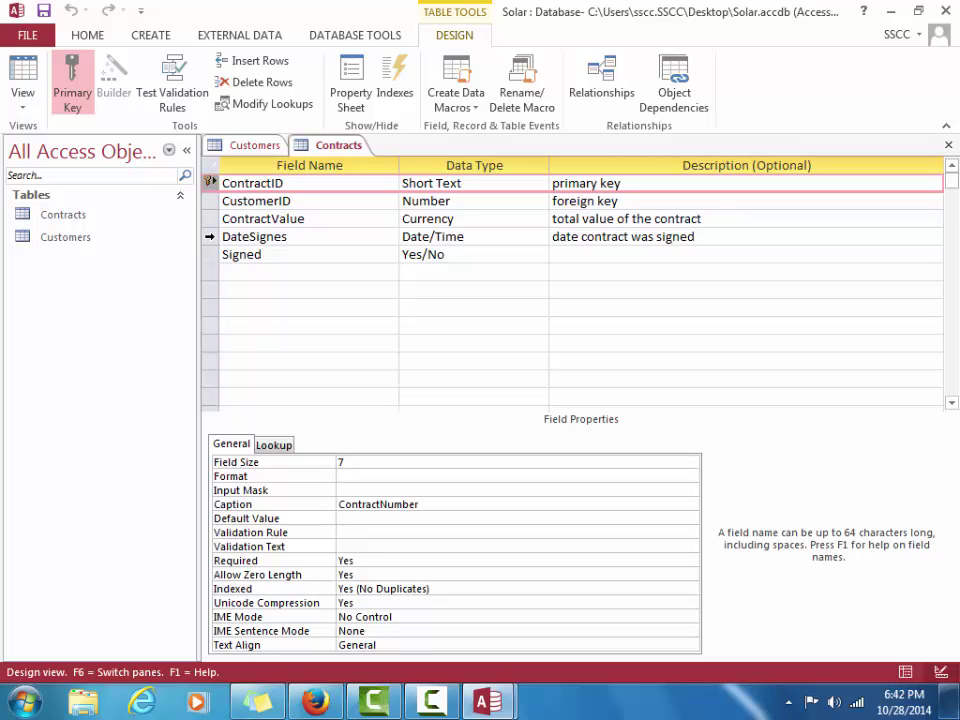
click(210, 236)
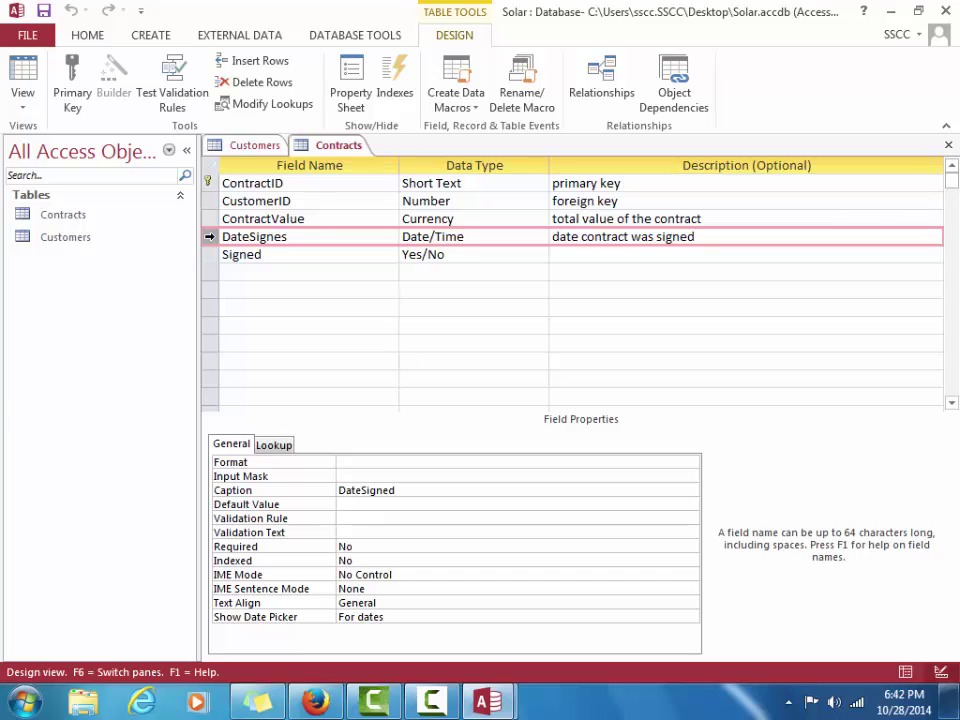
click(210, 240)
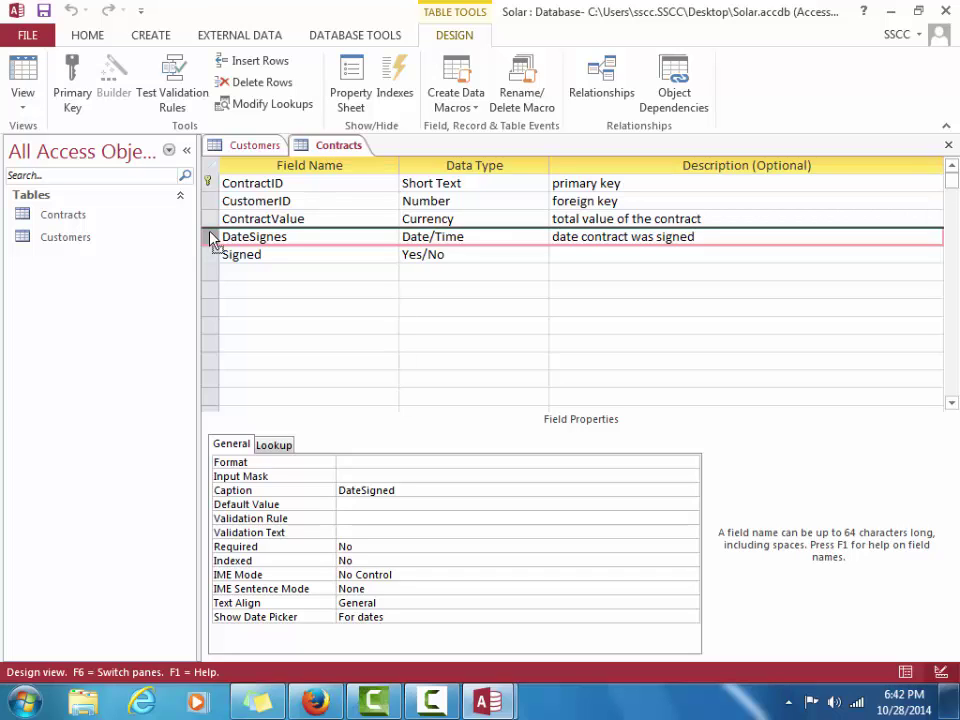
drag(210, 244, 212, 247)
drag(210, 238, 213, 275)
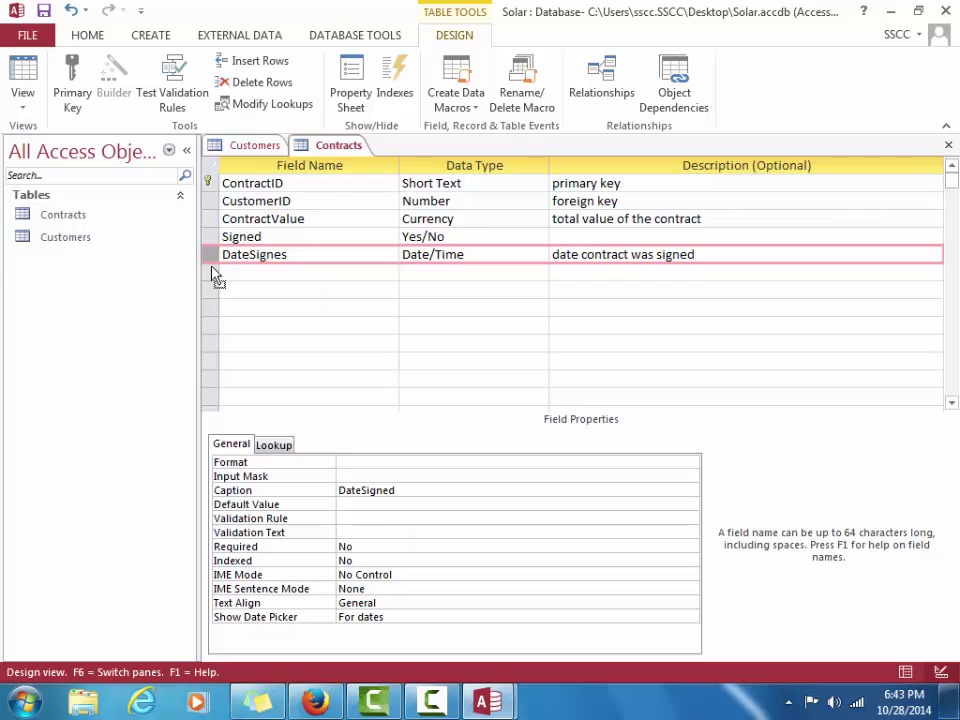
click(43, 12)
click(239, 157)
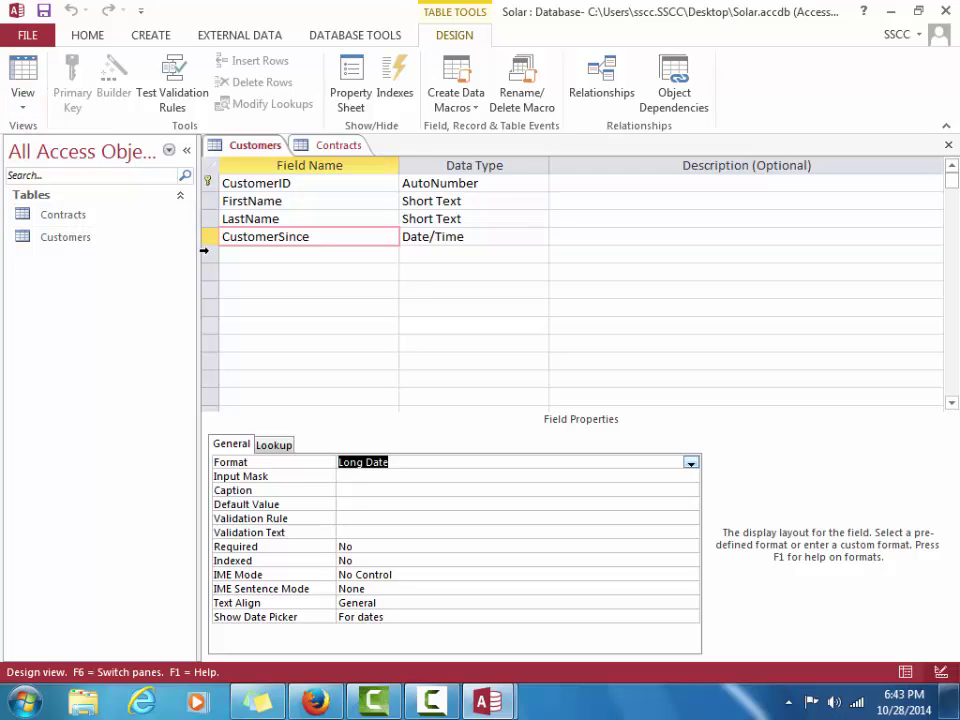
Move LastName above FirstName in the Customers design, save it, and return to Datasheet view
click(214, 218)
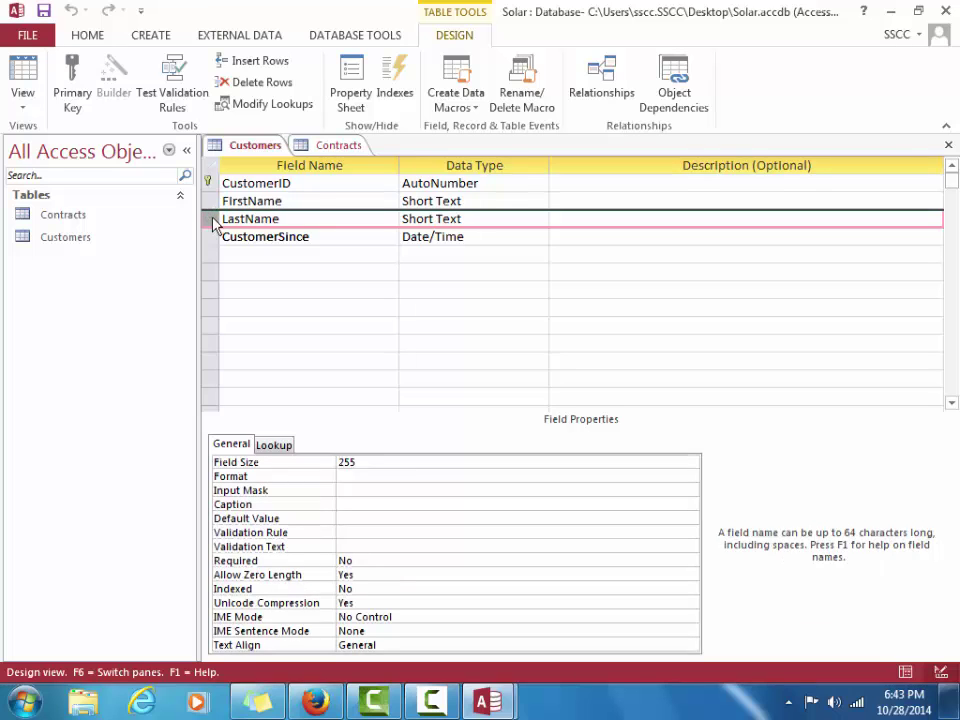
drag(214, 223, 217, 205)
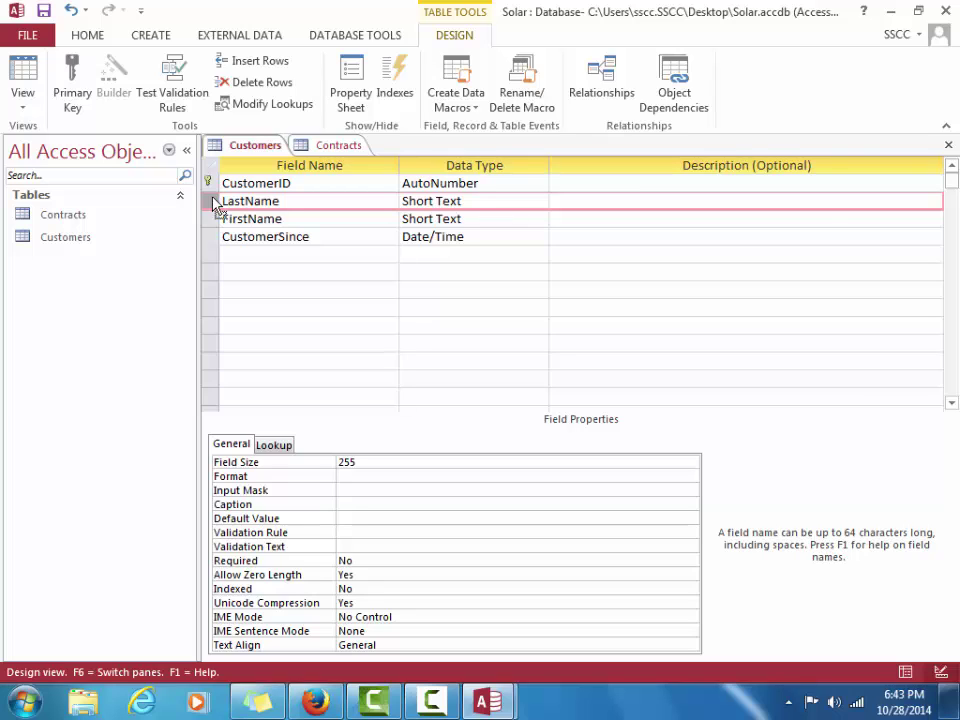
click(48, 9)
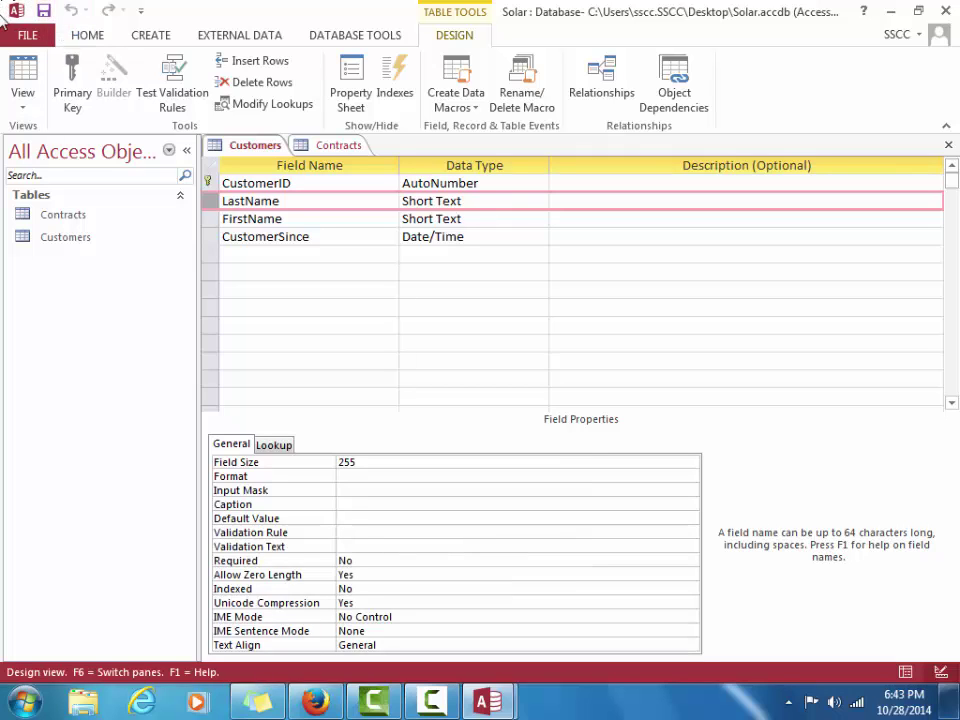
click(23, 72)
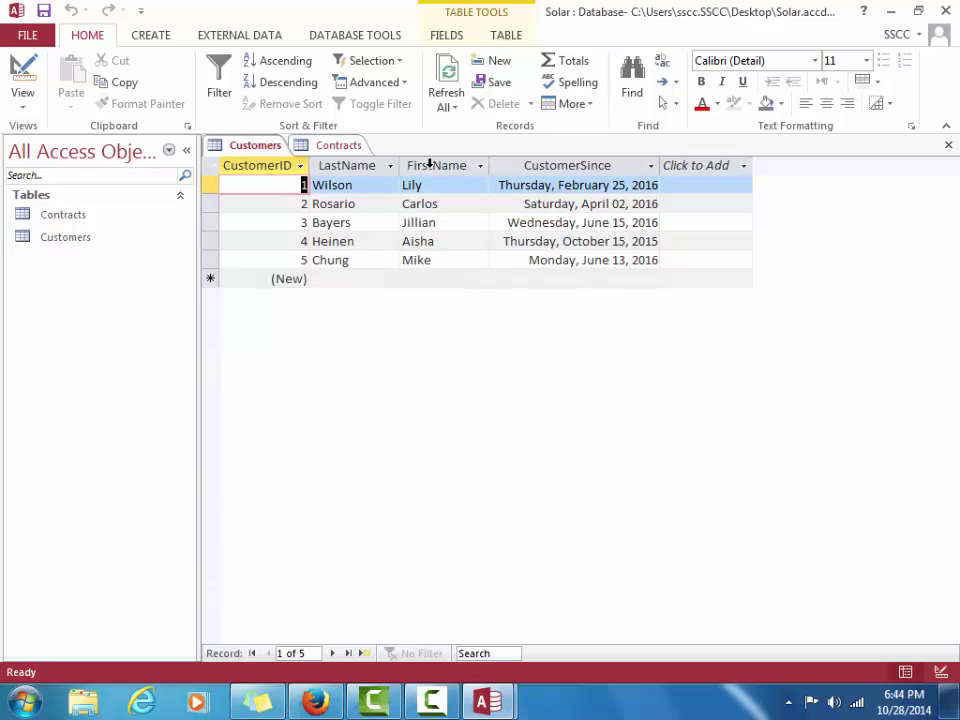
Insert a Short Text field named Email after the FirstName column in the Customers datasheet
click(430, 163)
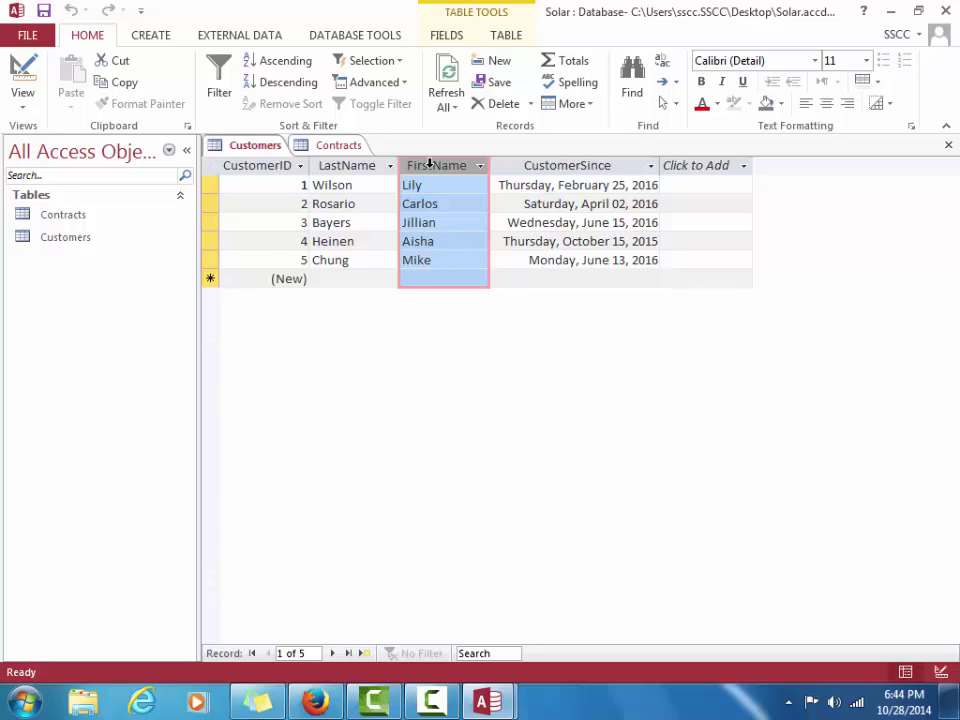
click(454, 39)
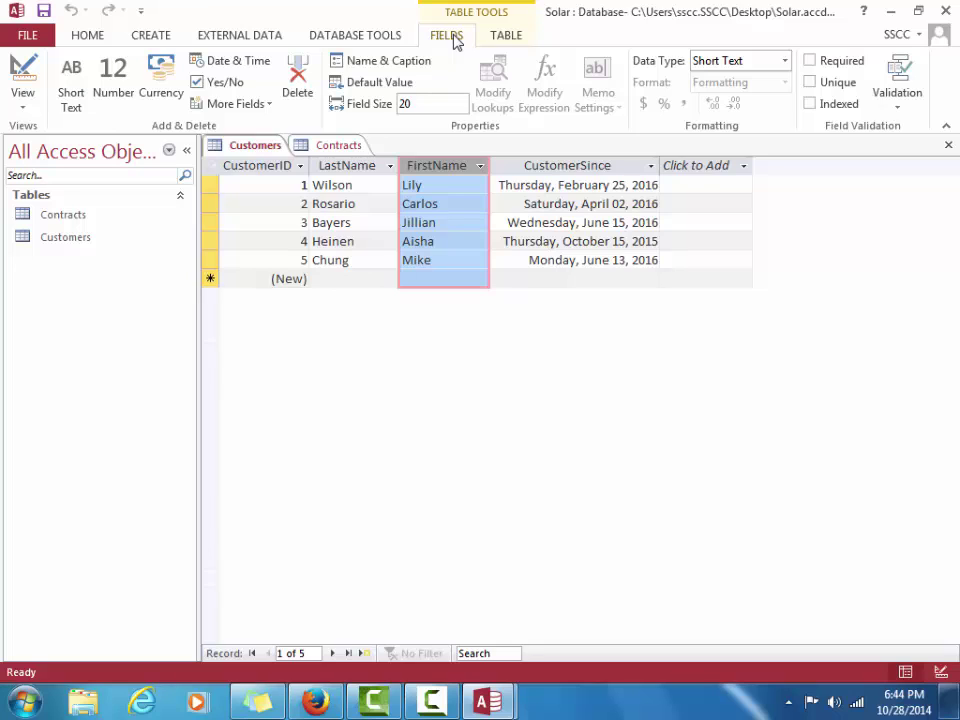
click(73, 79)
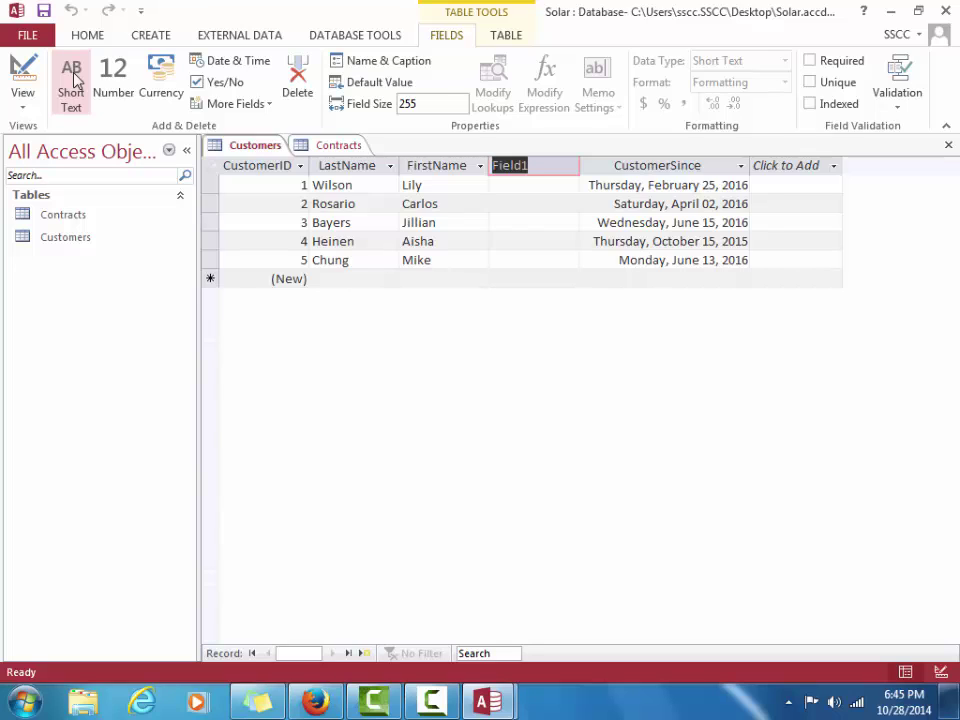
text(Email)
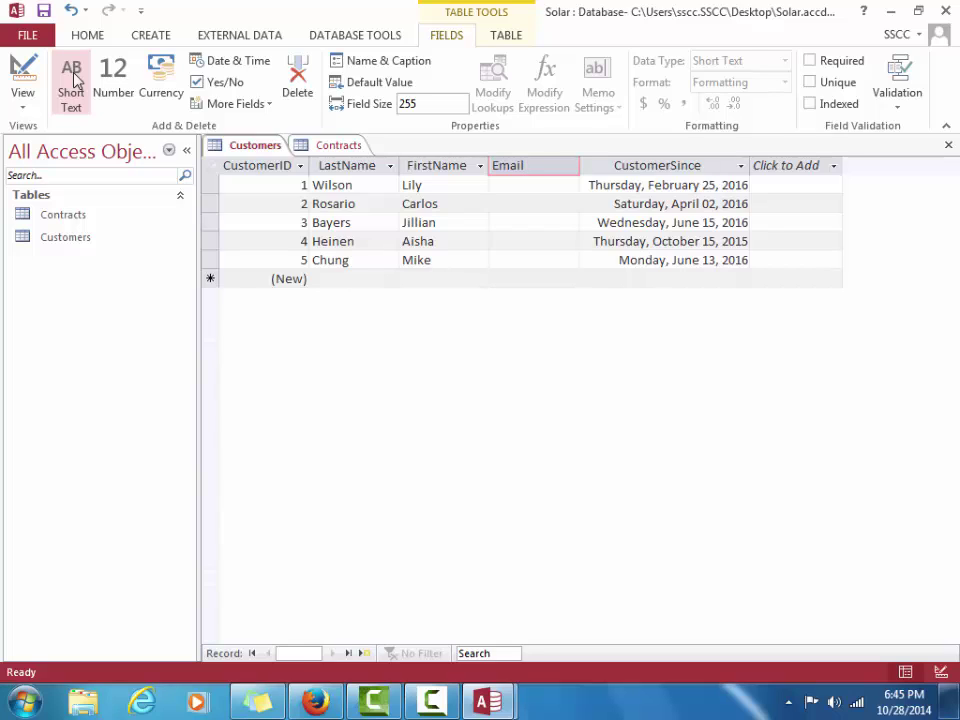
key(Return)
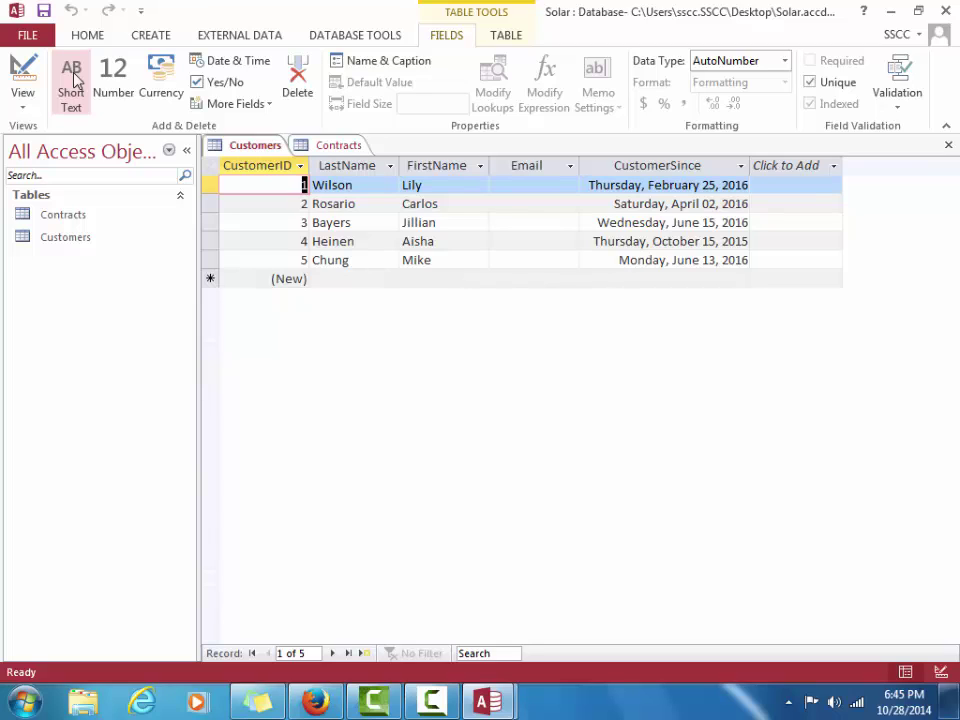
Enter the first customer's e-mail address and autofit the Email column to show it fully
click(501, 186)
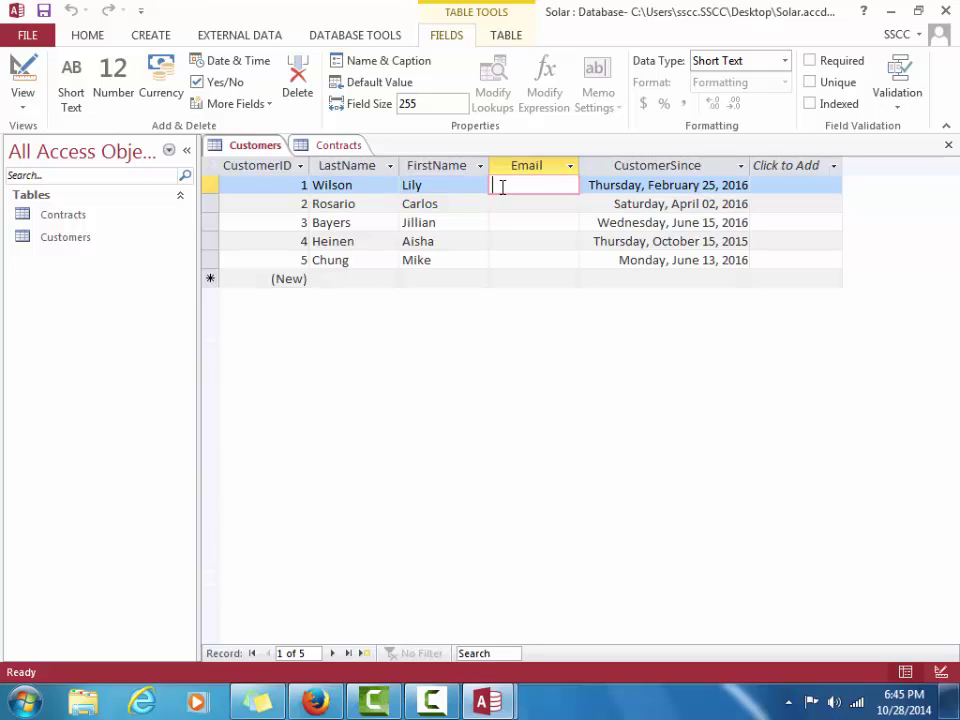
text(lwil)
text(son@em)
text(ail)
key(BackSpace)
key(BackSpace)
key(BackSpace)
key(BackSpace)
text(xamp)
key(BackSpace)
text(ple.co)
text(m)
key(Tab)
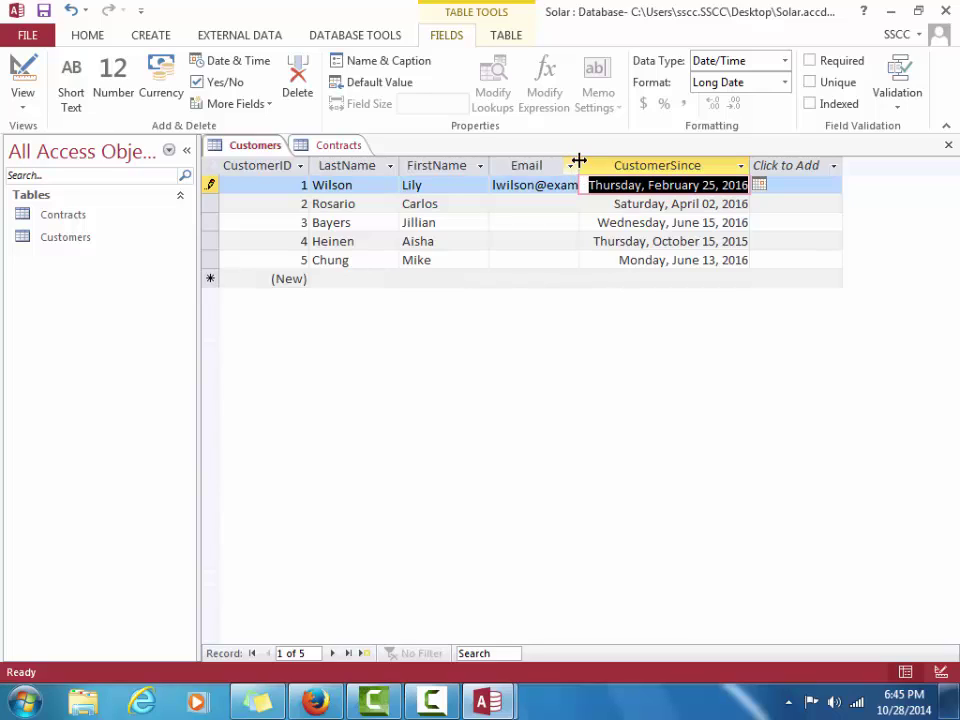
double_click(579, 165)
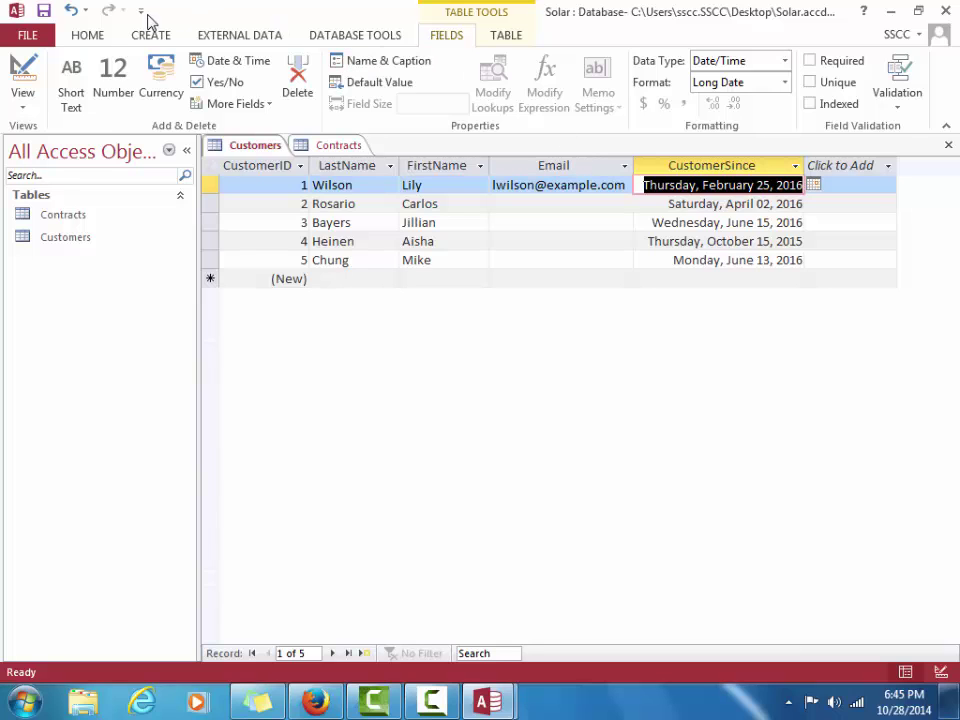
In Customers Design view, insert a Short Text field InvoiceItem above Email and save the design
click(26, 75)
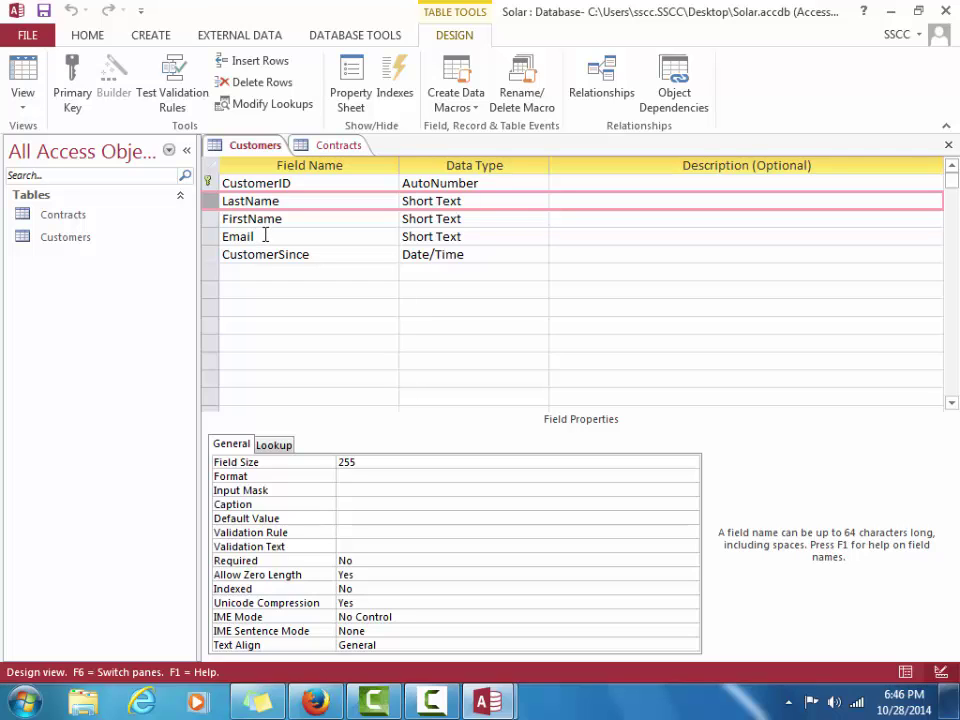
click(265, 236)
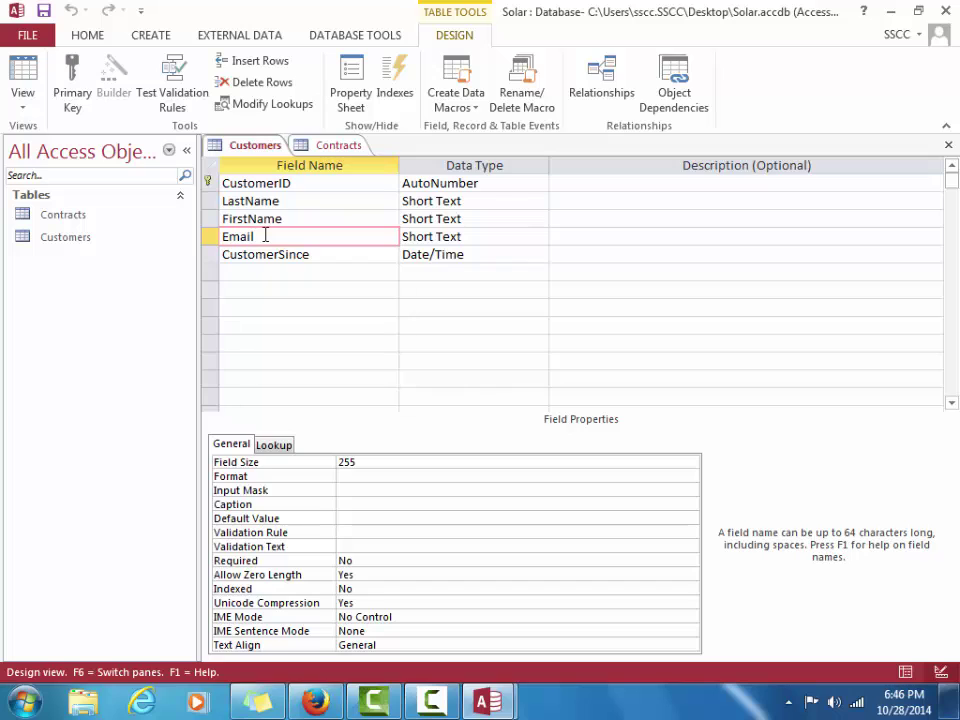
click(262, 62)
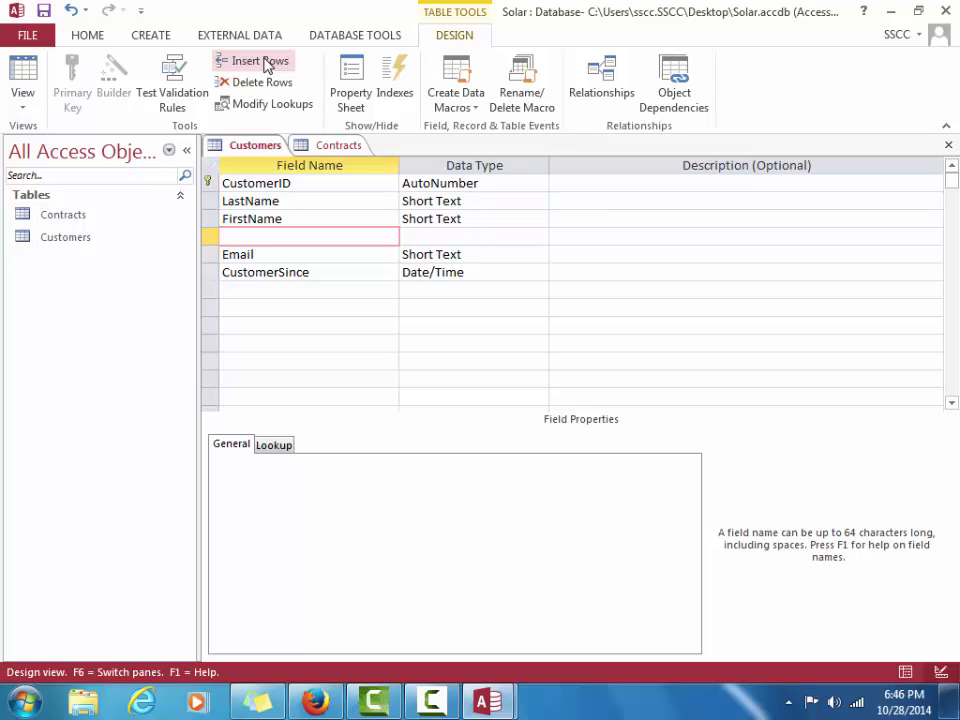
text(InvoiceItem)
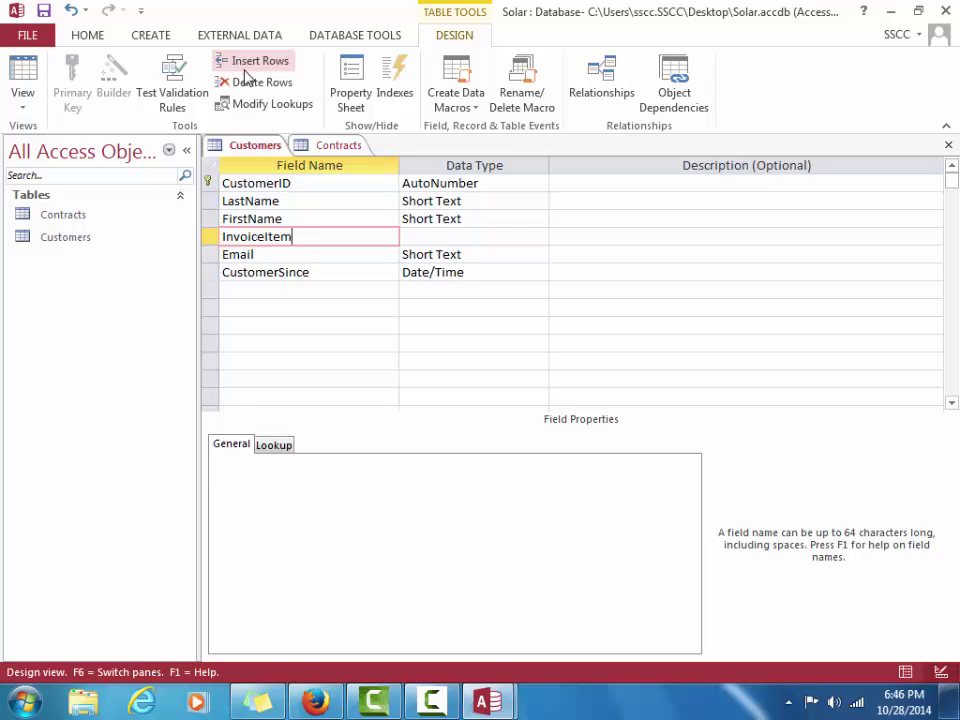
key(Tab)
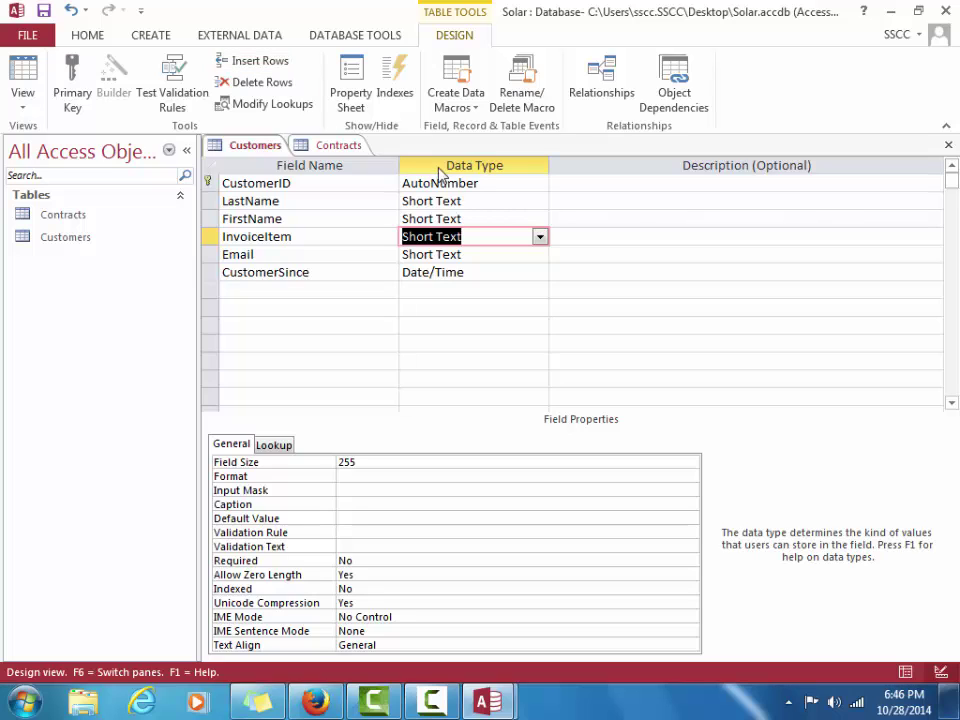
click(44, 12)
click(210, 237)
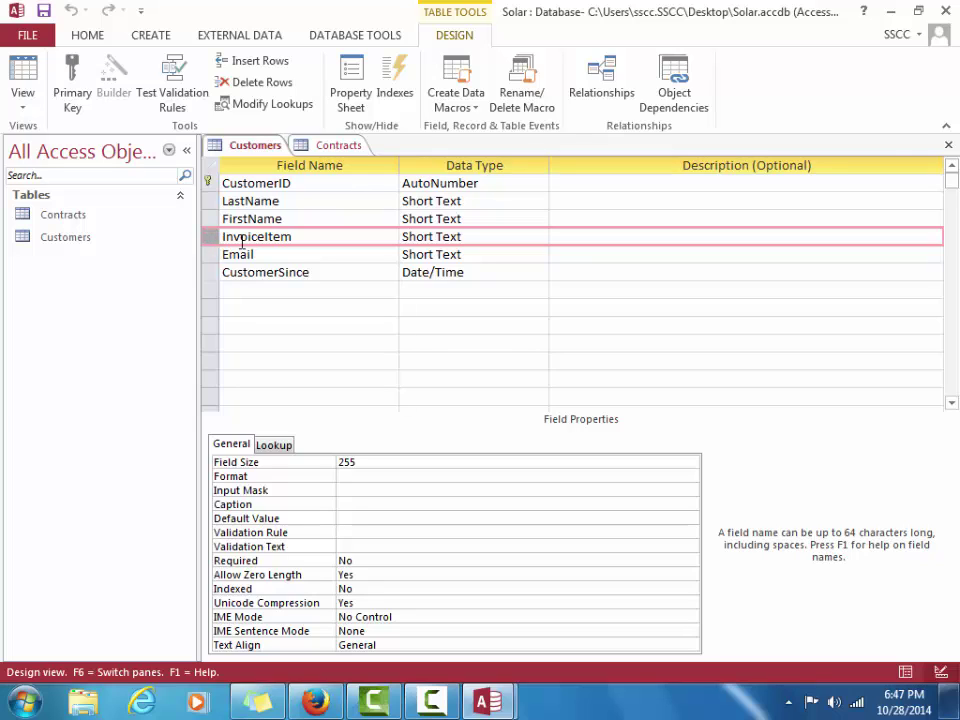
click(293, 237)
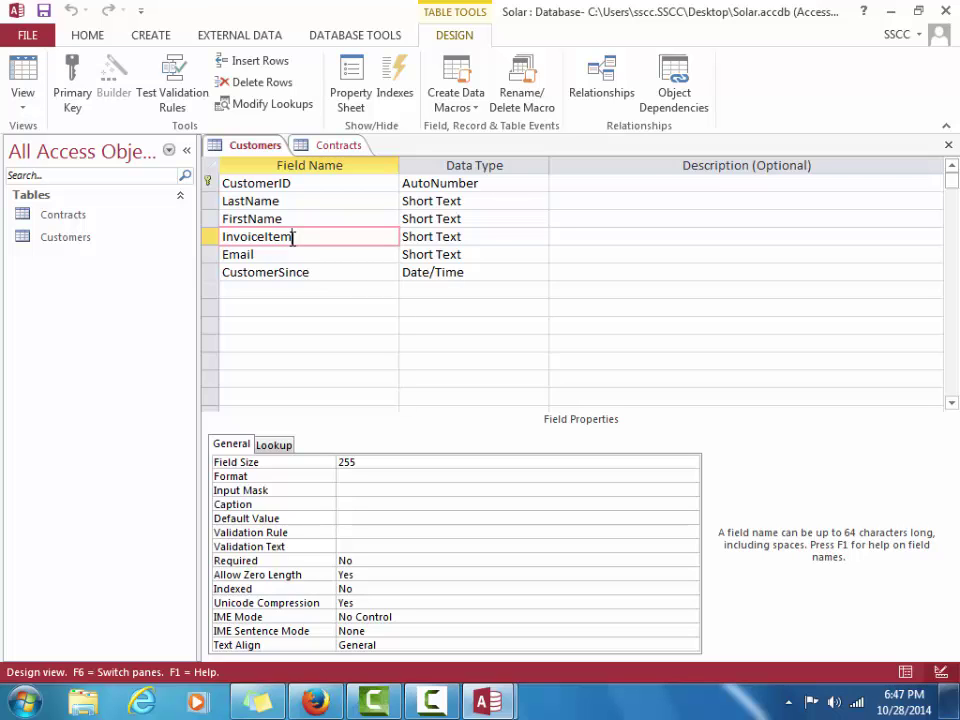
Delete the InvoiceItem field, confirming the deletion, and save the Customers design
click(278, 90)
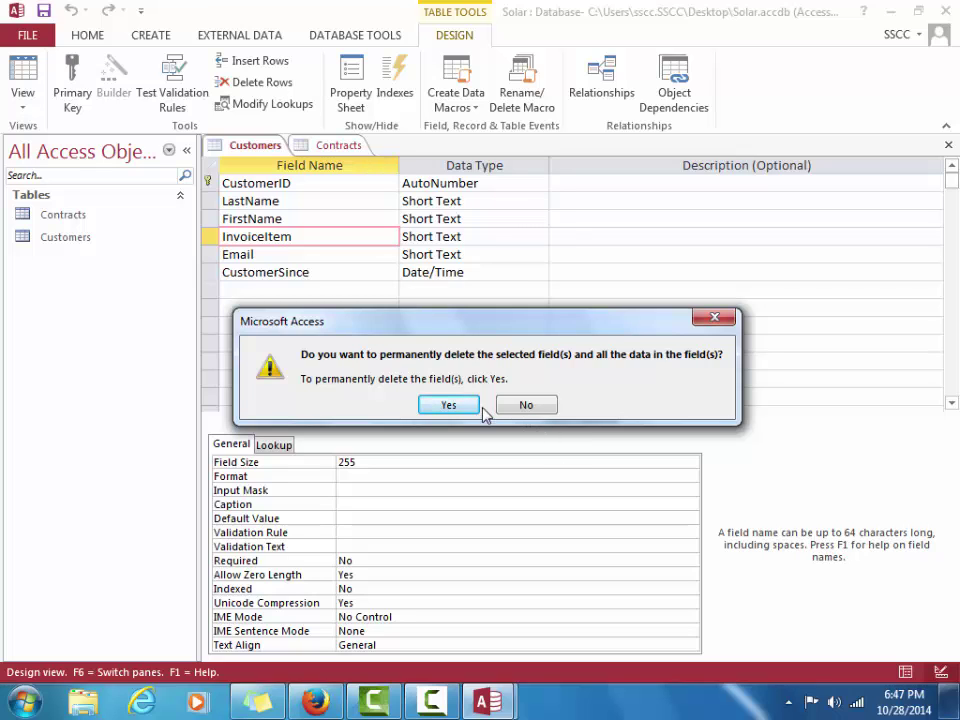
click(448, 405)
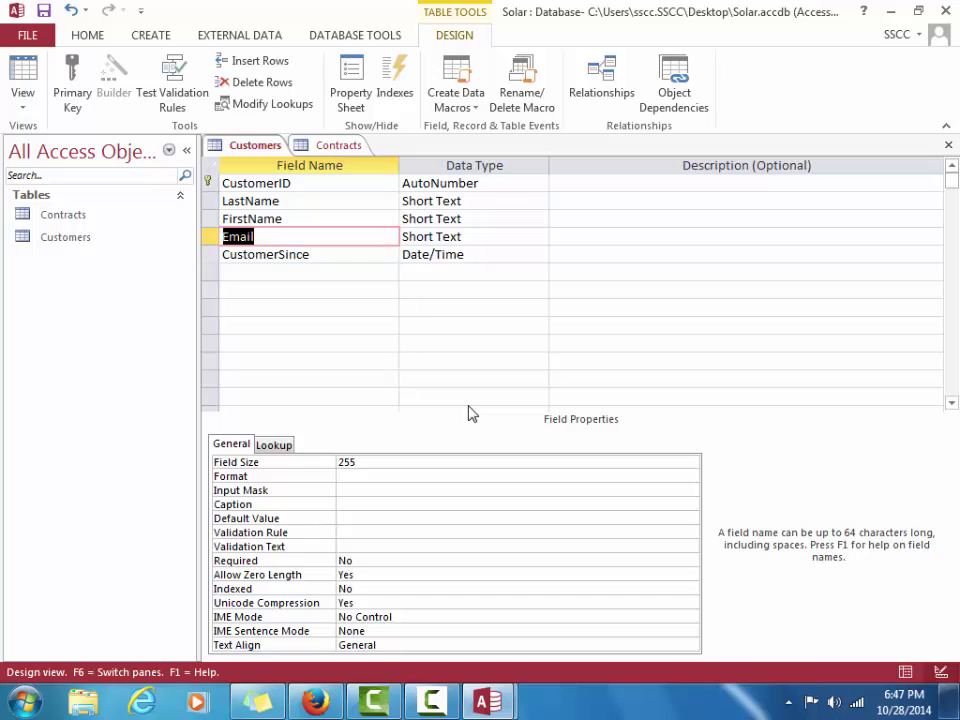
click(44, 12)
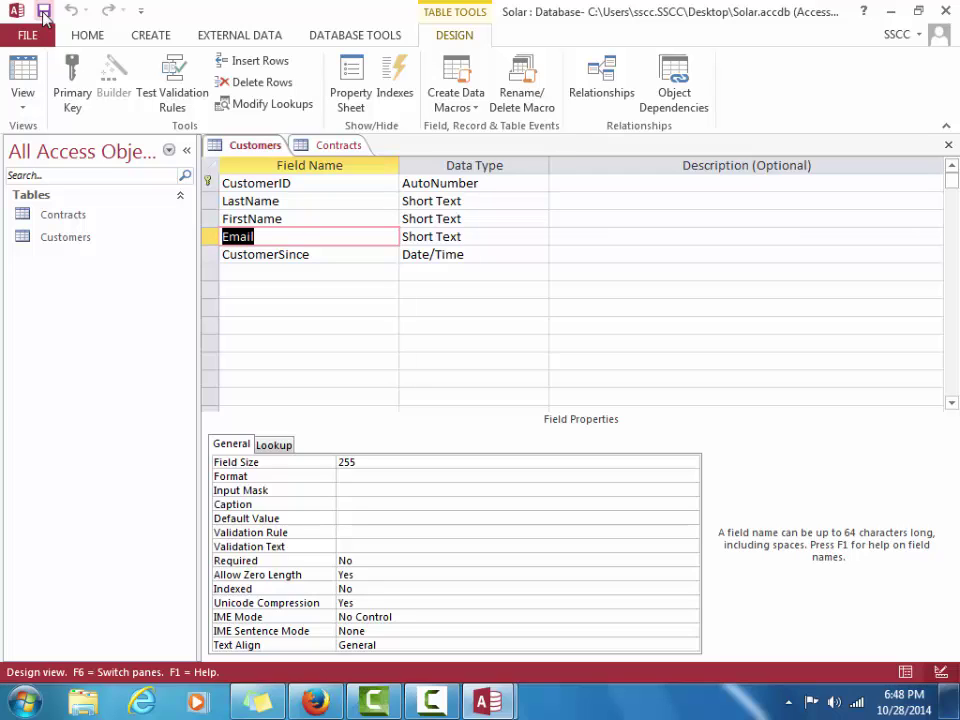
Bring the Customers design forward, then restore and re-maximize the Access window
click(280, 146)
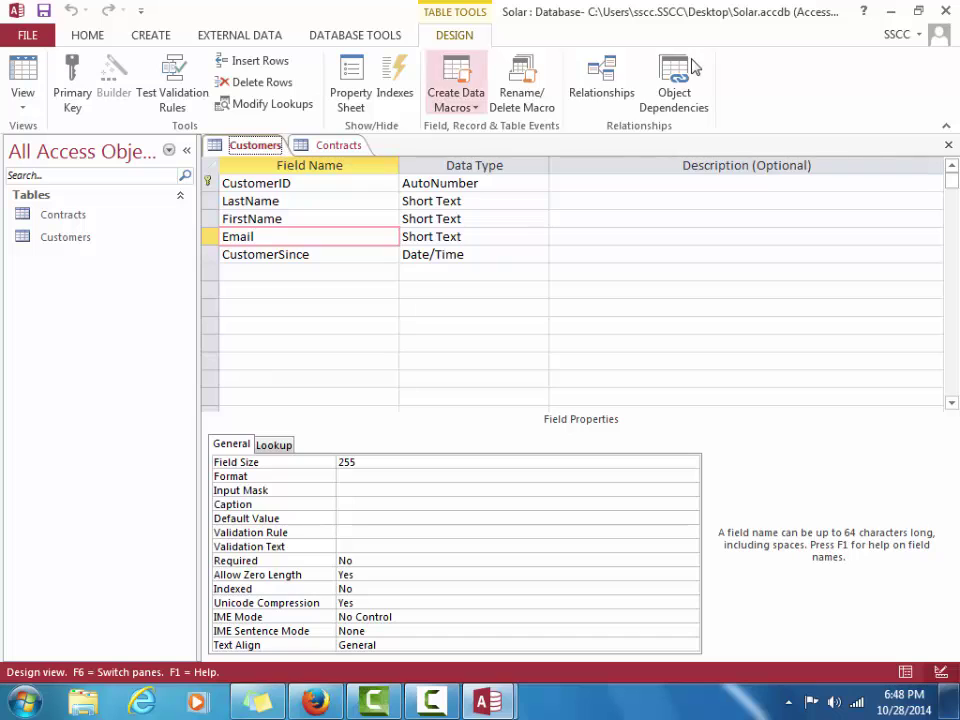
click(919, 11)
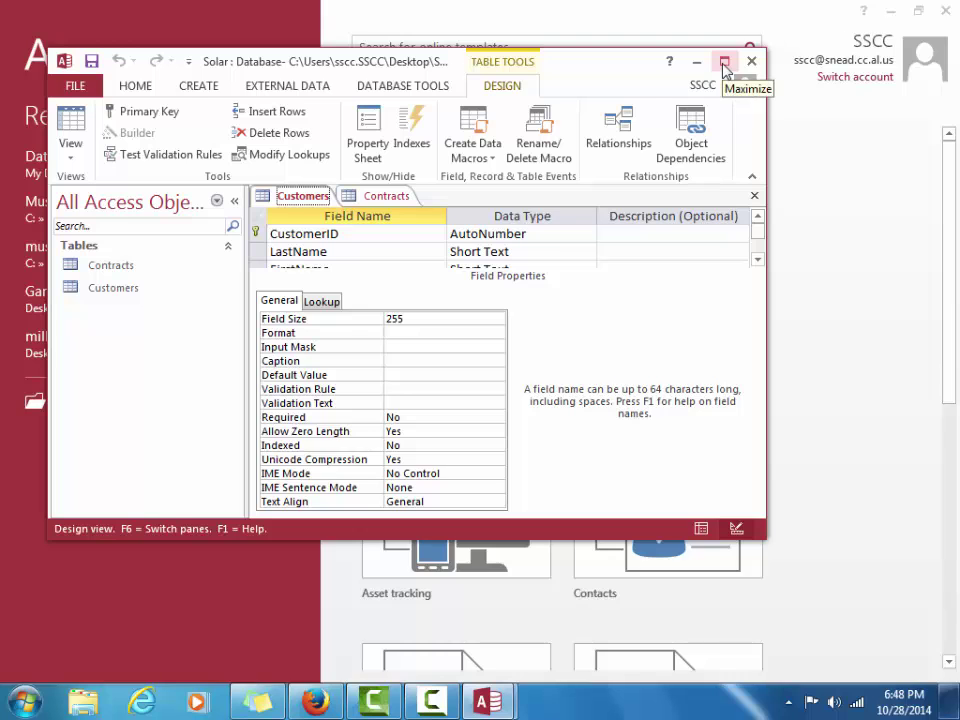
click(724, 64)
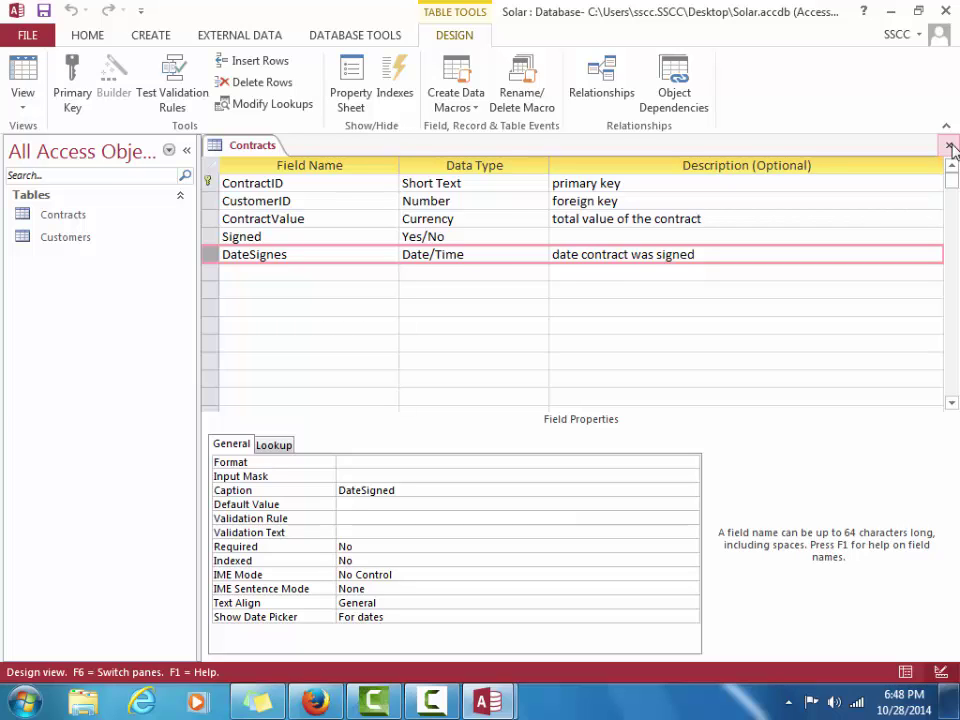
Close the Contracts table design from its tab's shortcut menu
right_click(268, 150)
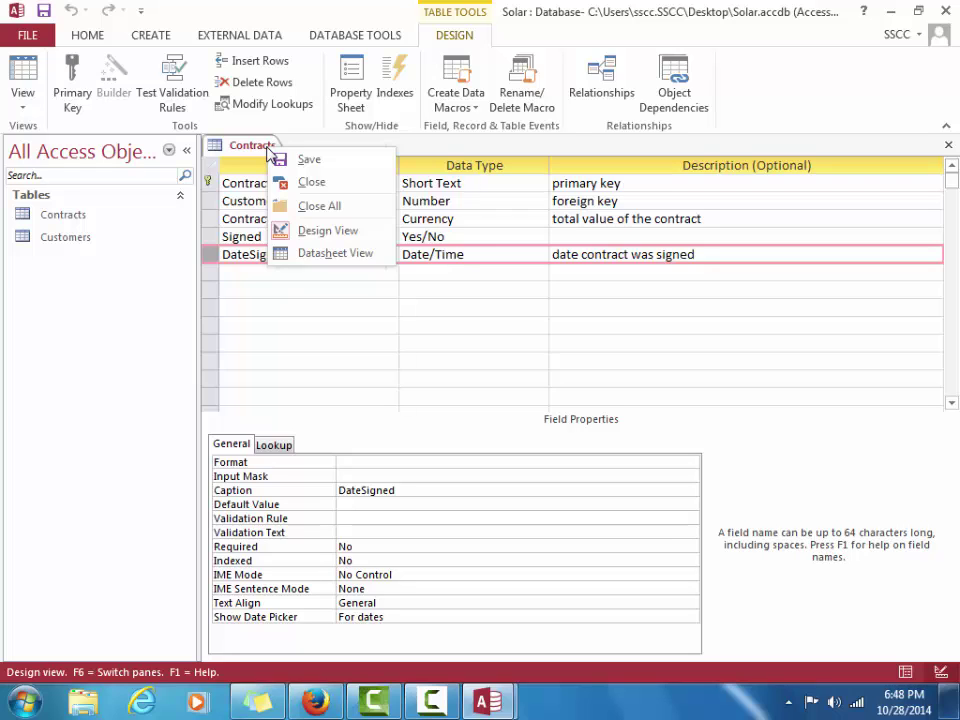
click(284, 183)
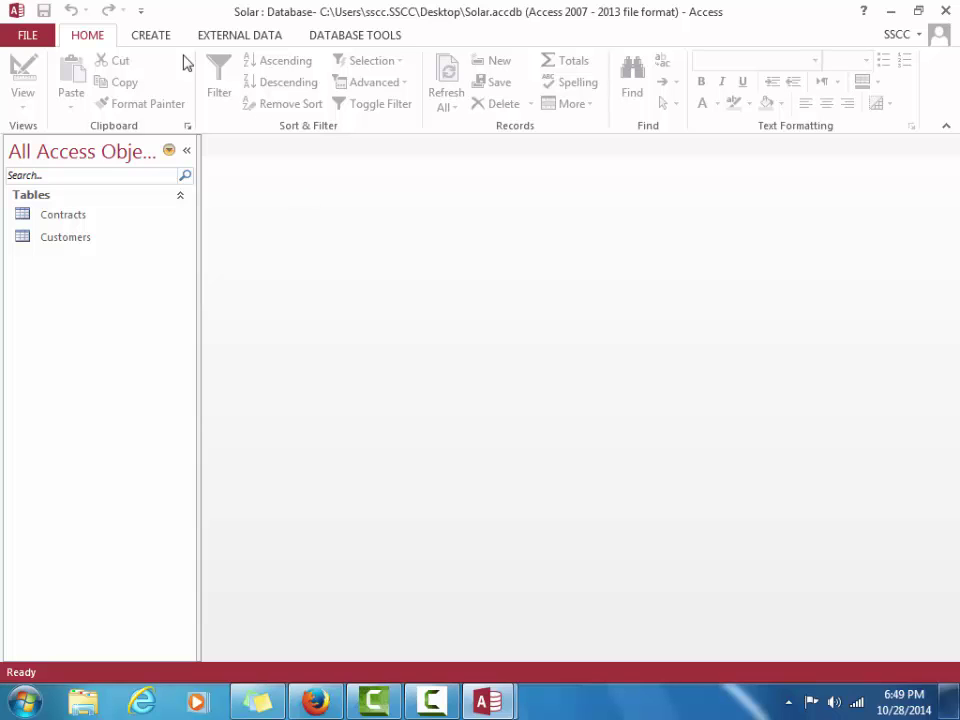
Close the Solar database from the FILE Backstage view
click(24, 36)
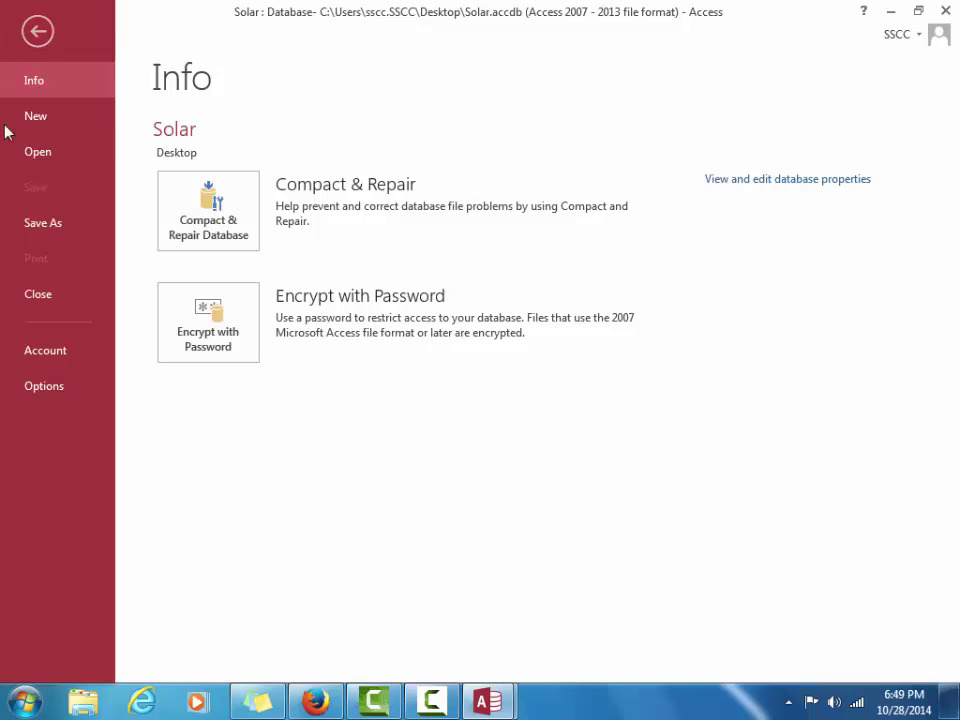
click(82, 303)
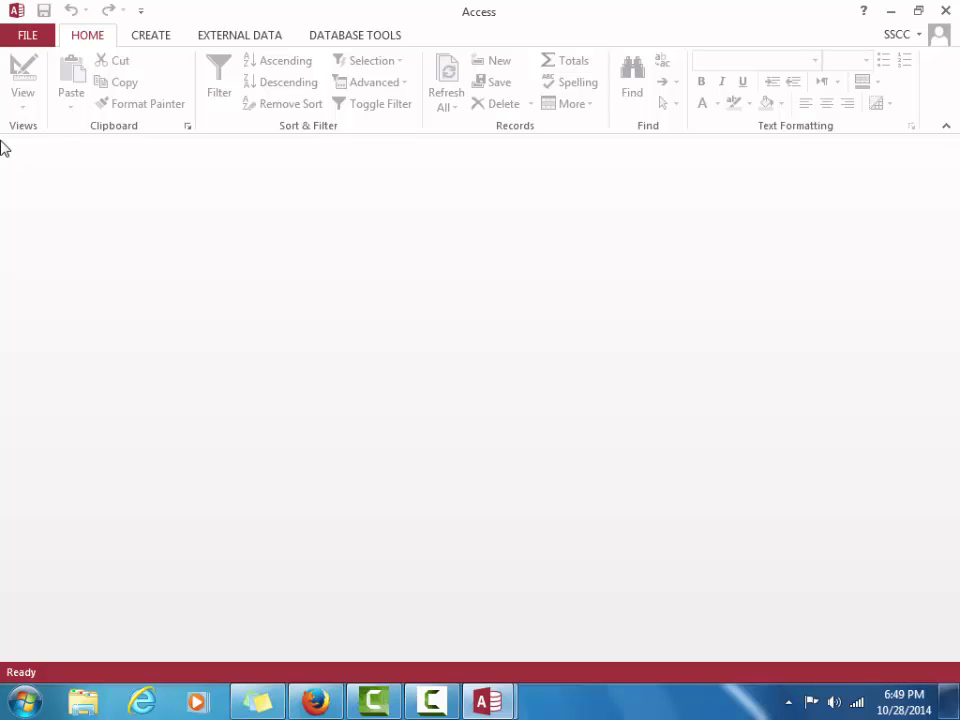
Open Solar17.accdb from the Desktop's Chapter 17\Chapter folder
click(36, 38)
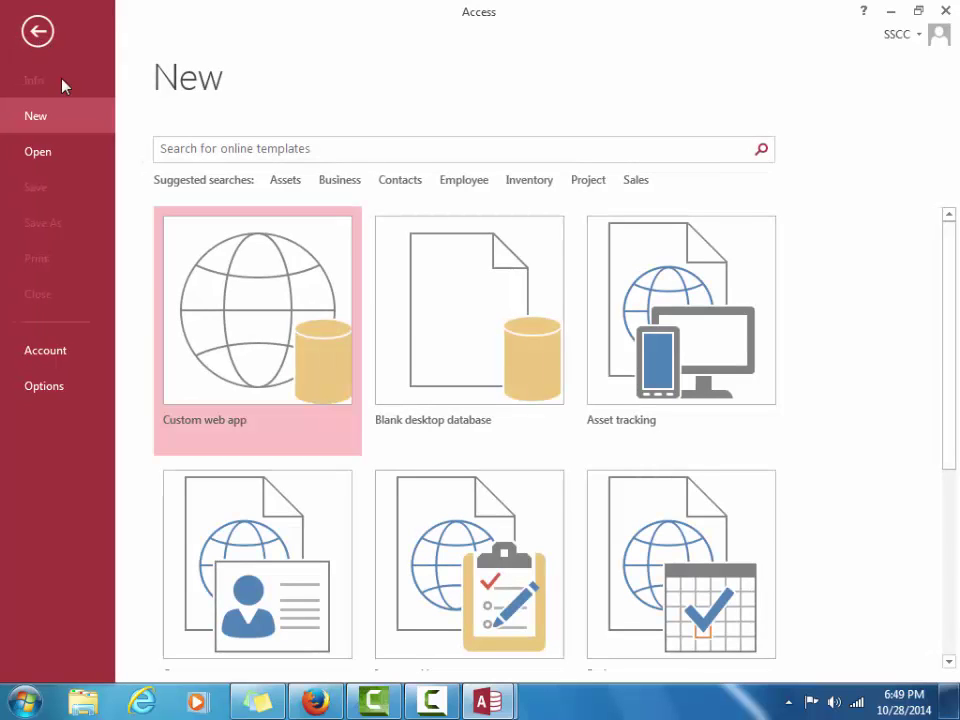
click(49, 158)
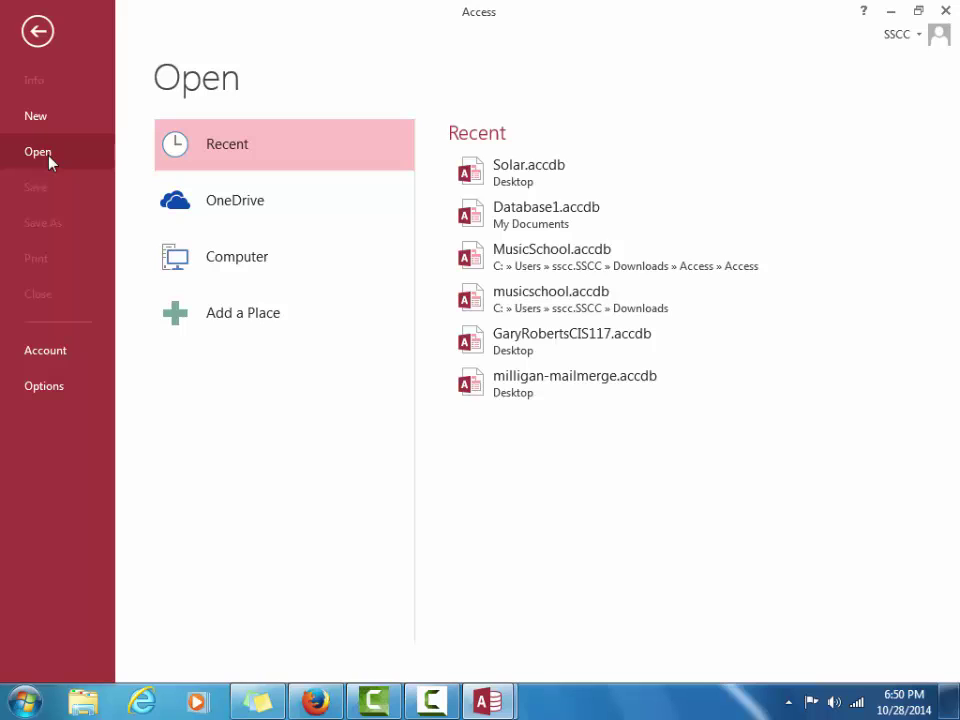
click(268, 256)
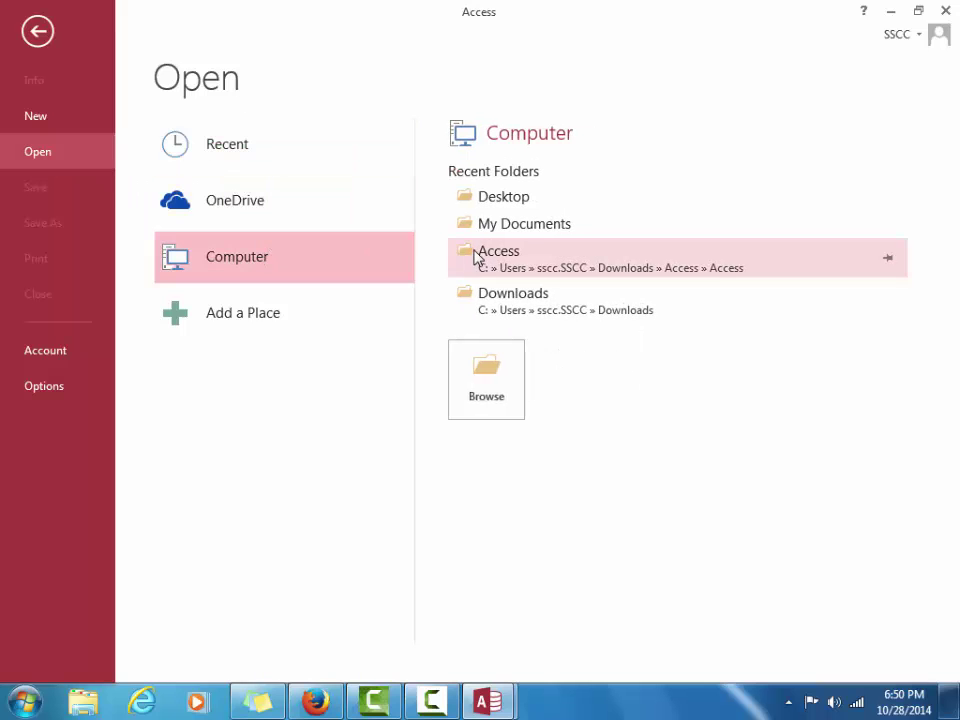
click(501, 376)
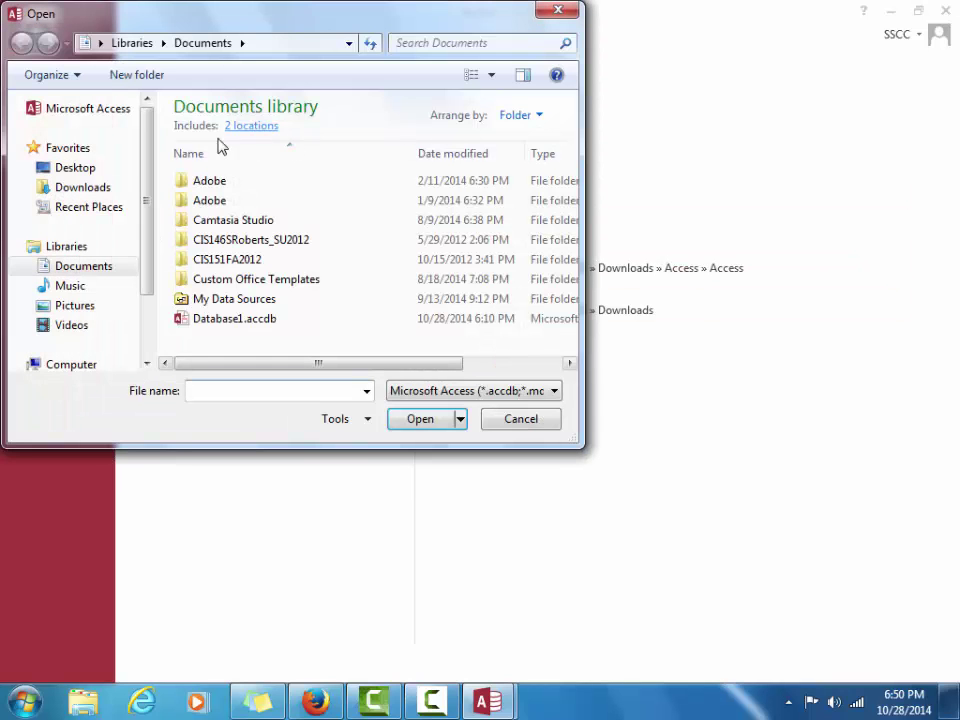
click(117, 168)
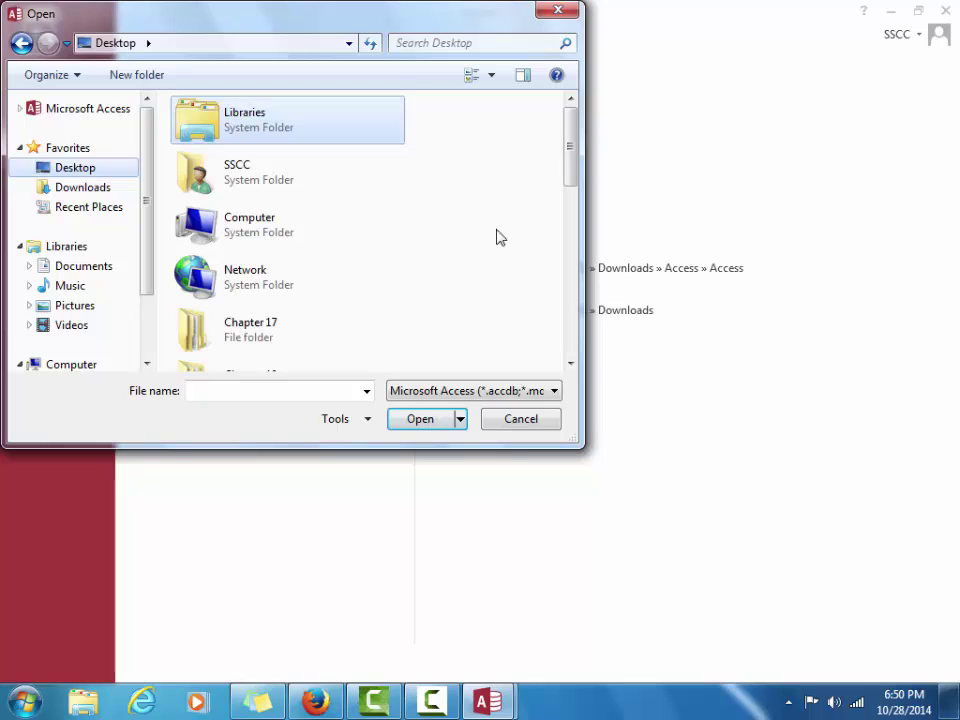
double_click(286, 340)
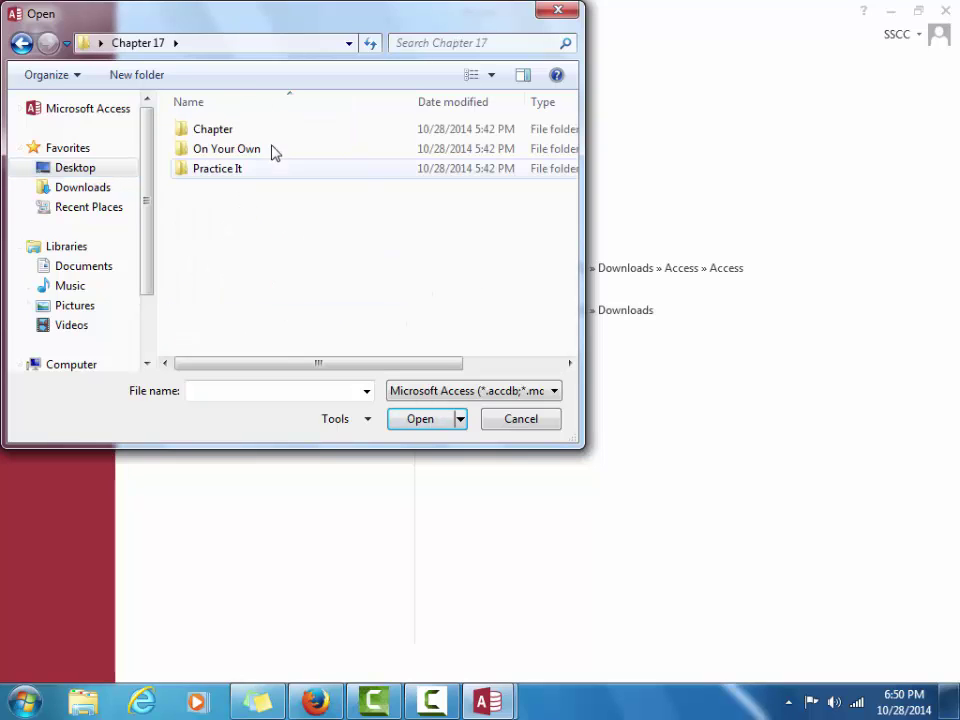
double_click(273, 135)
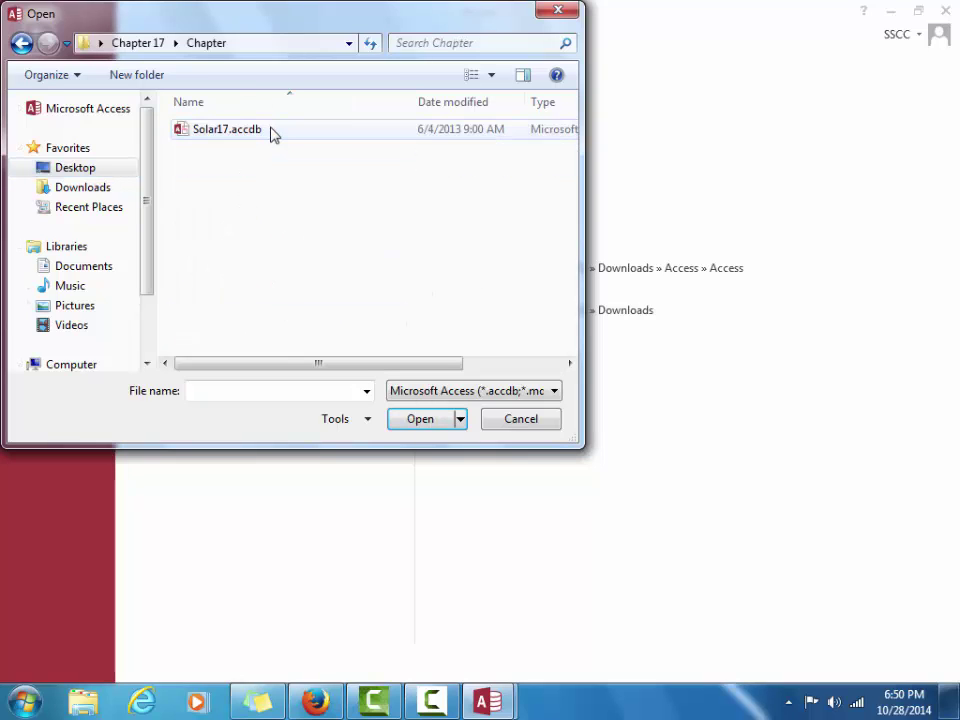
click(273, 135)
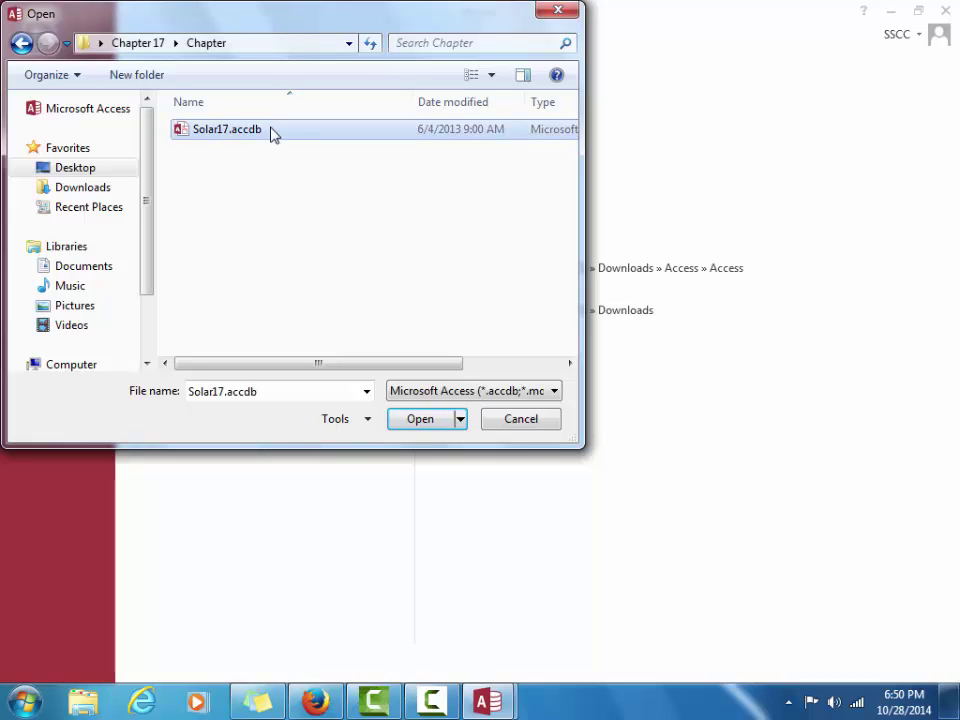
click(437, 421)
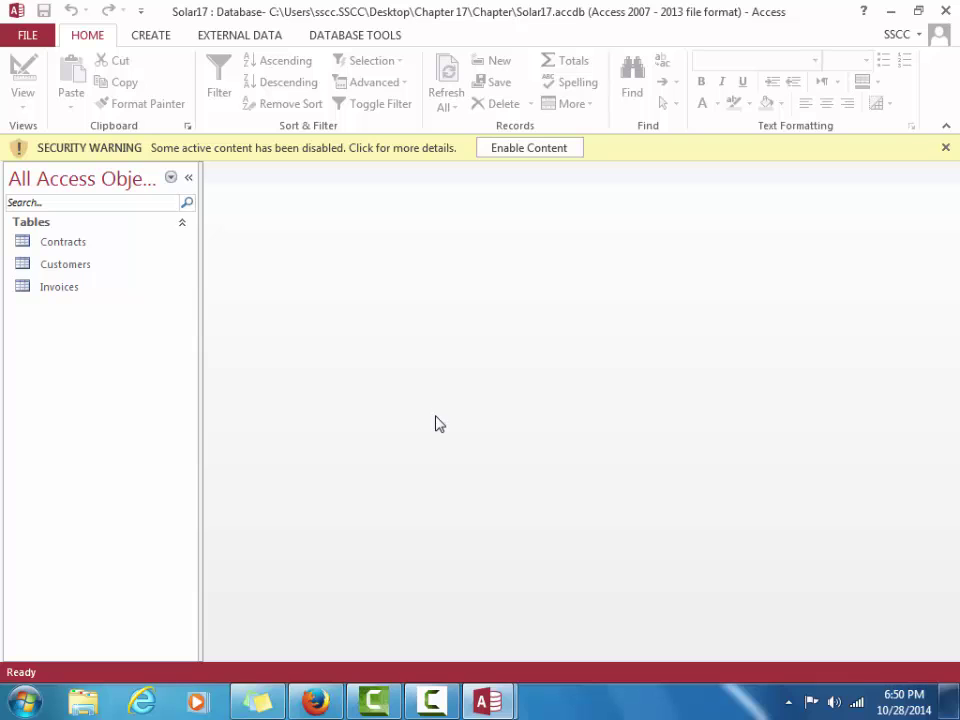
Enable content in Solar17 and start saving the database under a new name
click(531, 150)
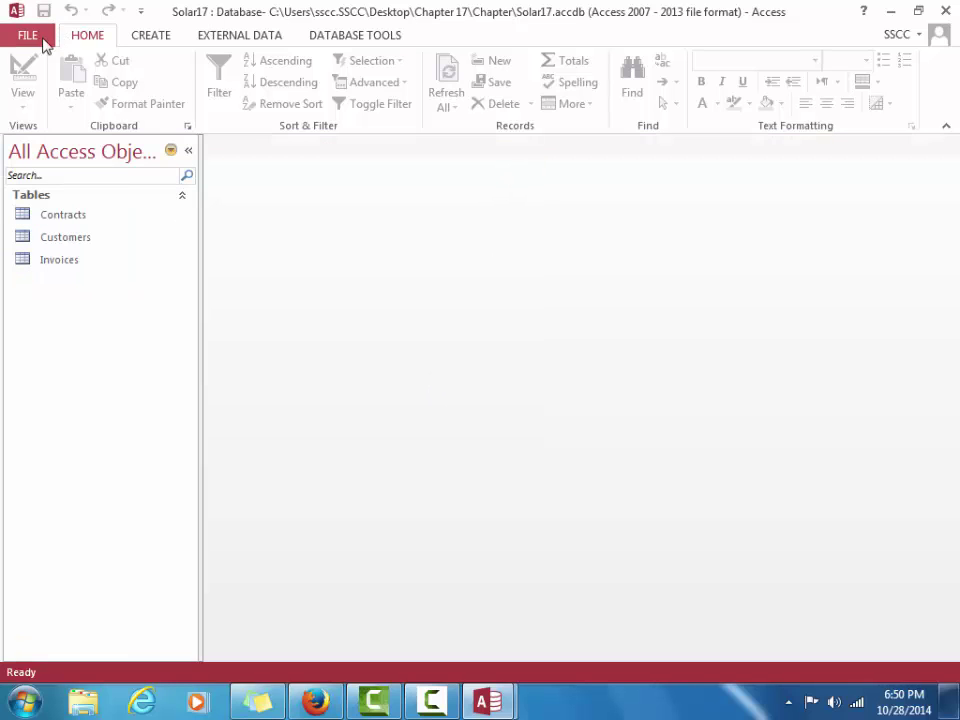
click(32, 39)
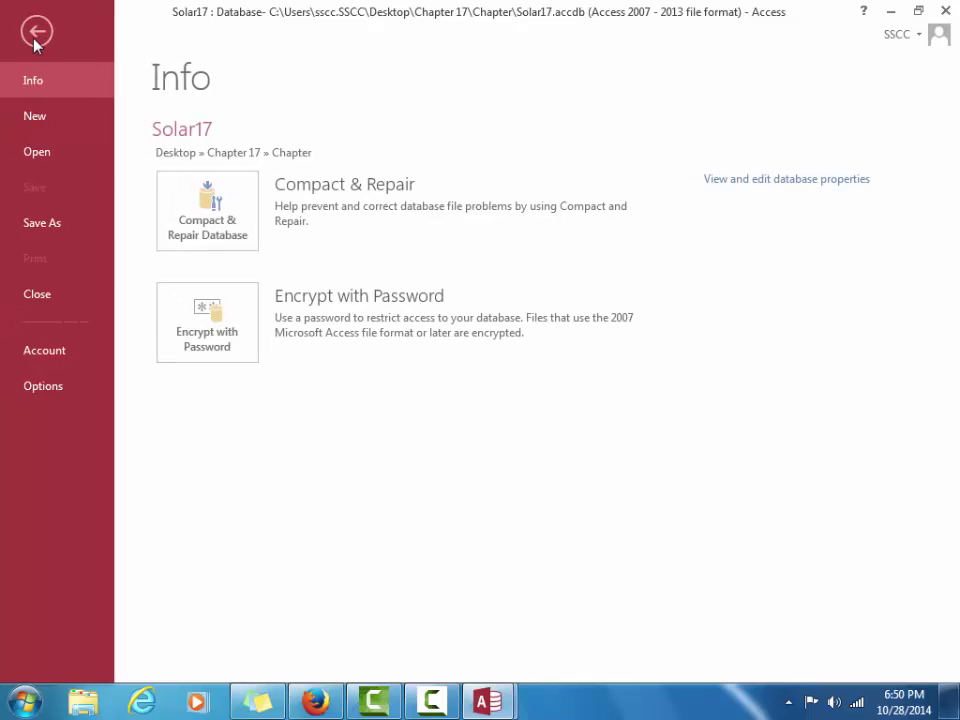
click(45, 231)
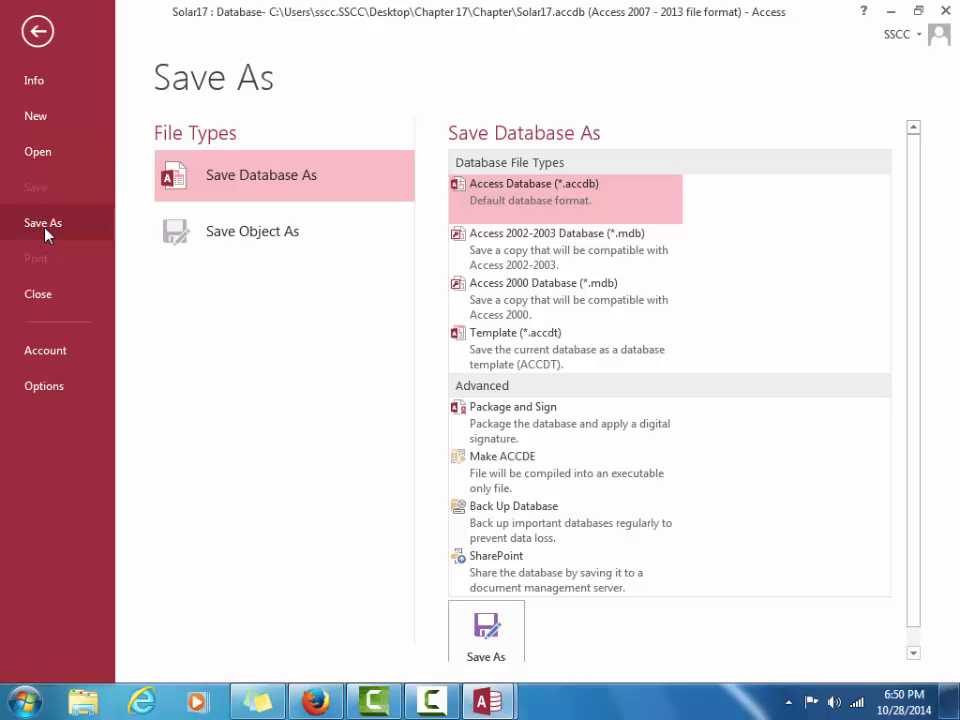
click(486, 628)
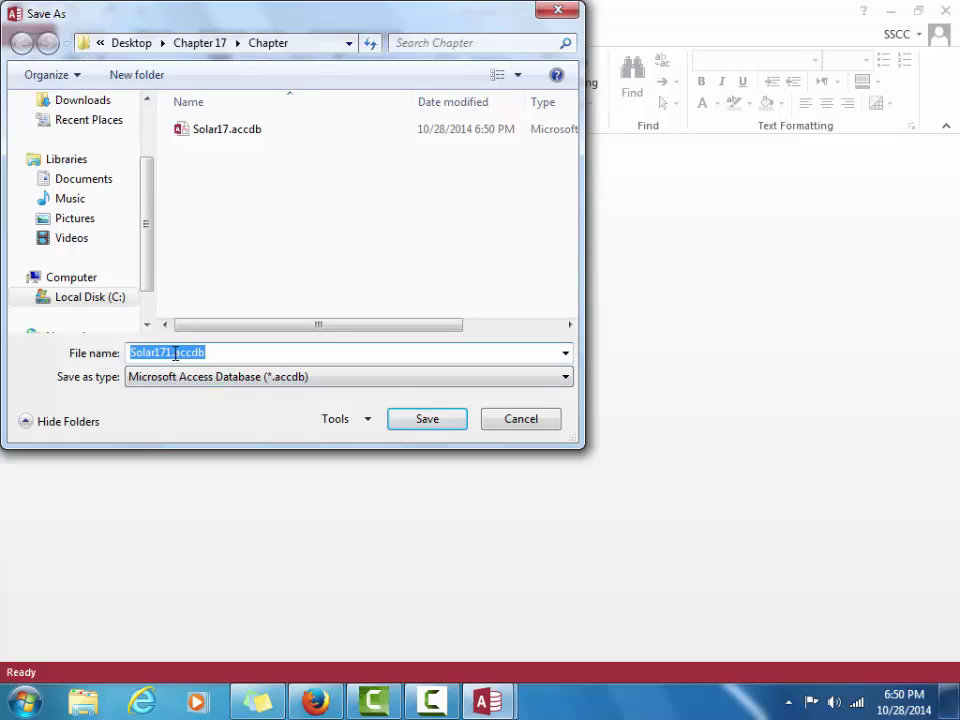
Save the database copy as SolarPower17 in the Desktop folder
drag(171, 352, 128, 345)
text(Solar)
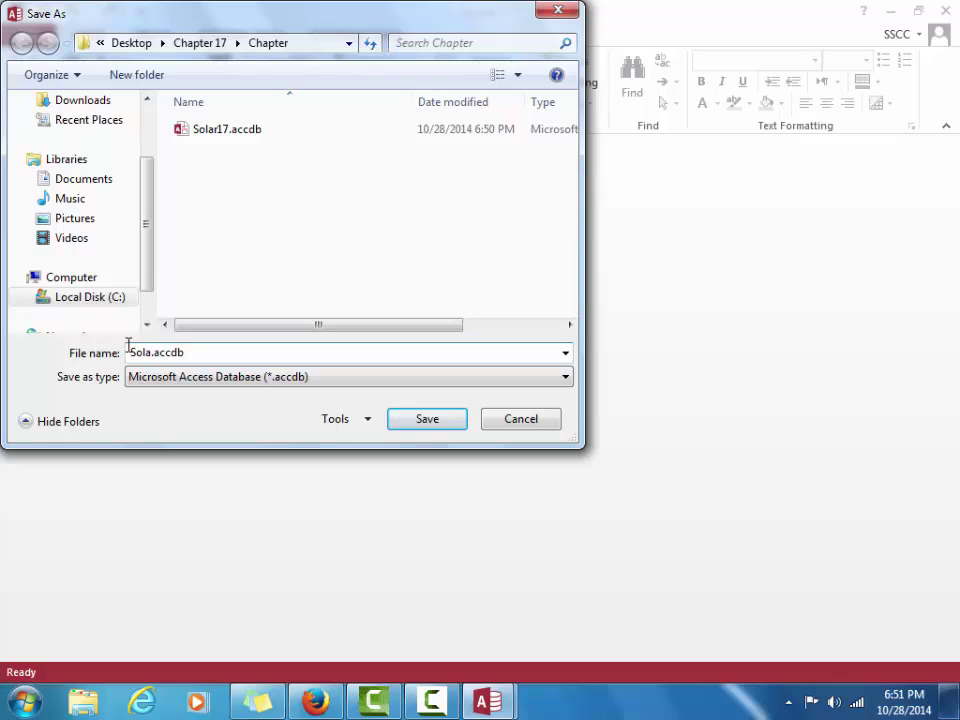
text(Power17)
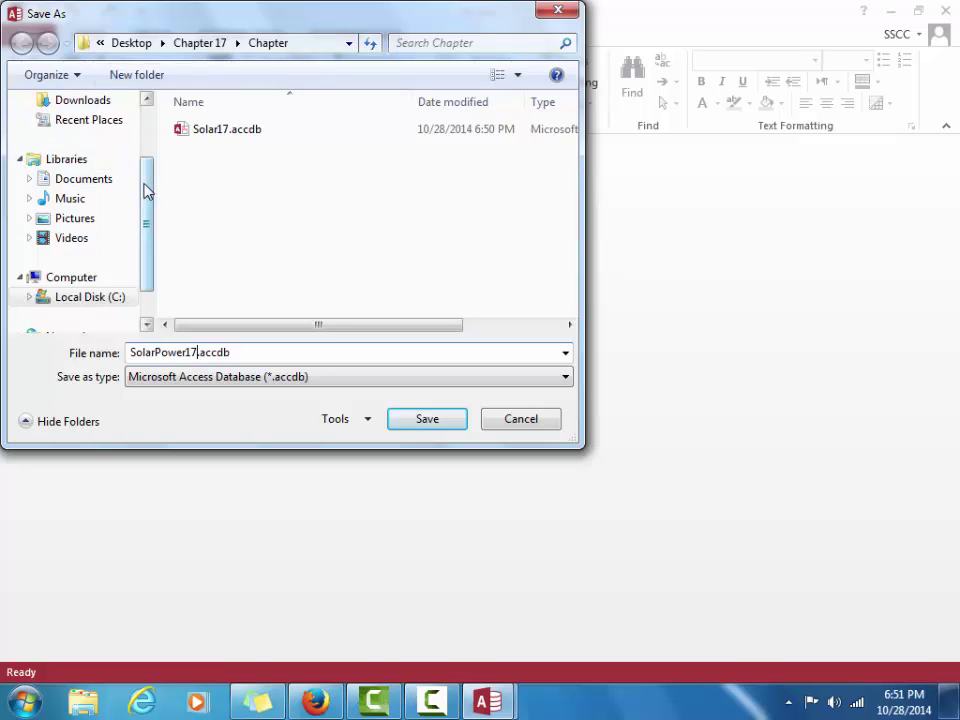
drag(146, 191, 124, 144)
click(116, 167)
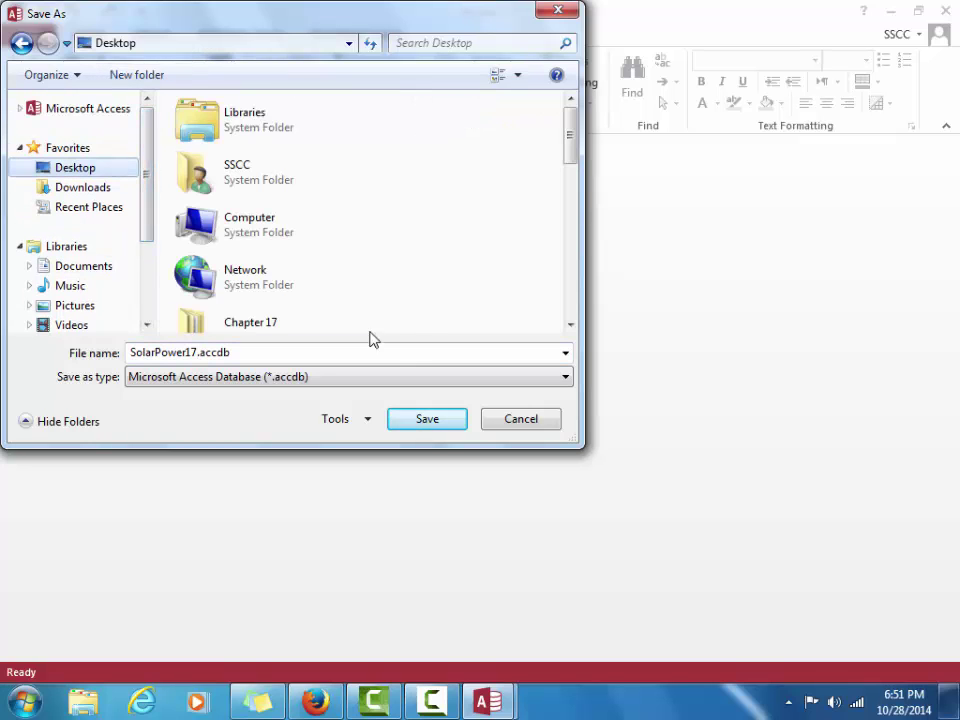
click(429, 423)
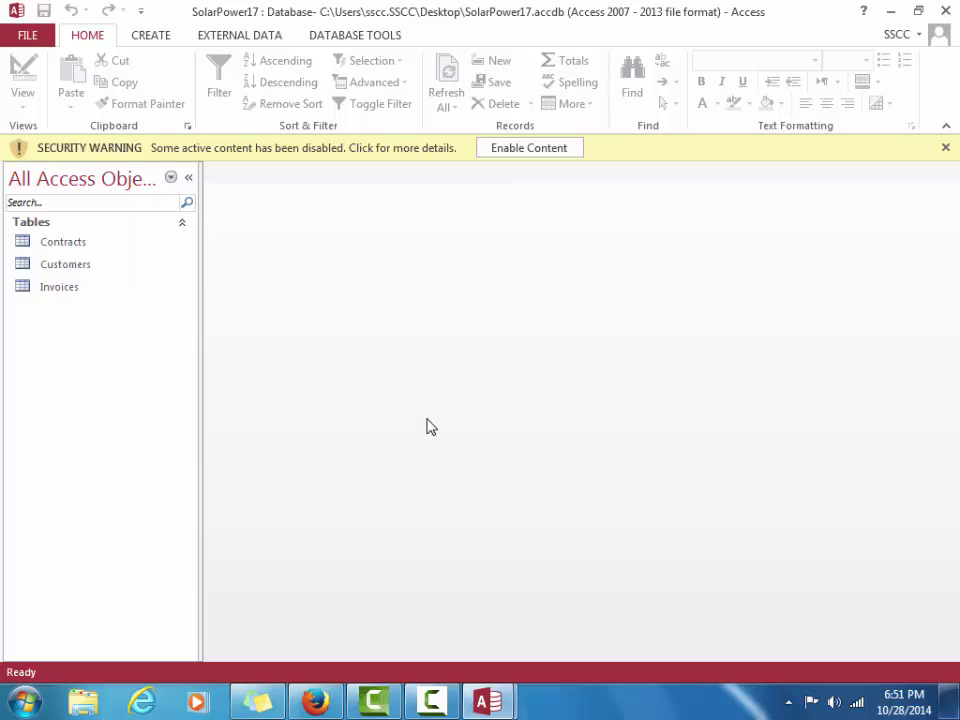
Enable content and open the Customers, Contracts and Invoices tables as datasheets
click(514, 149)
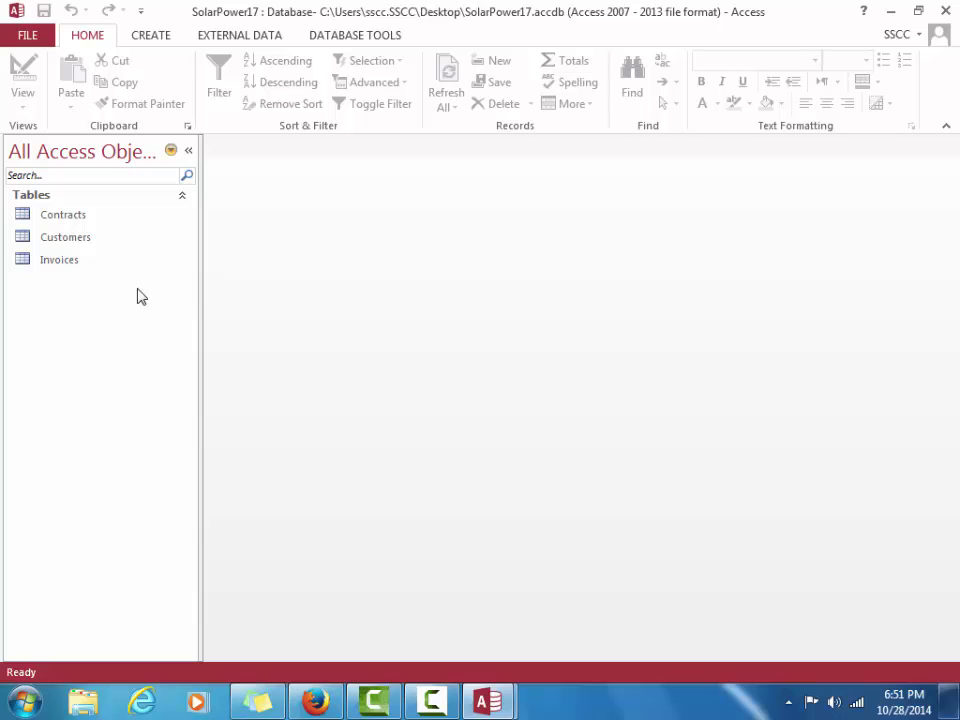
click(55, 240)
double_click(55, 241)
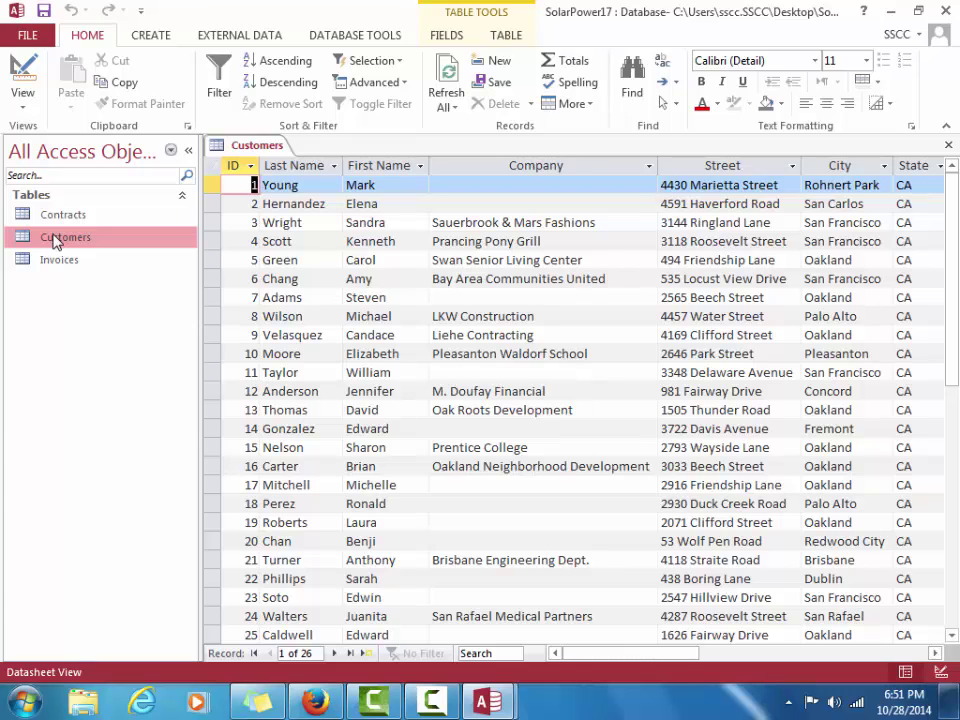
double_click(48, 216)
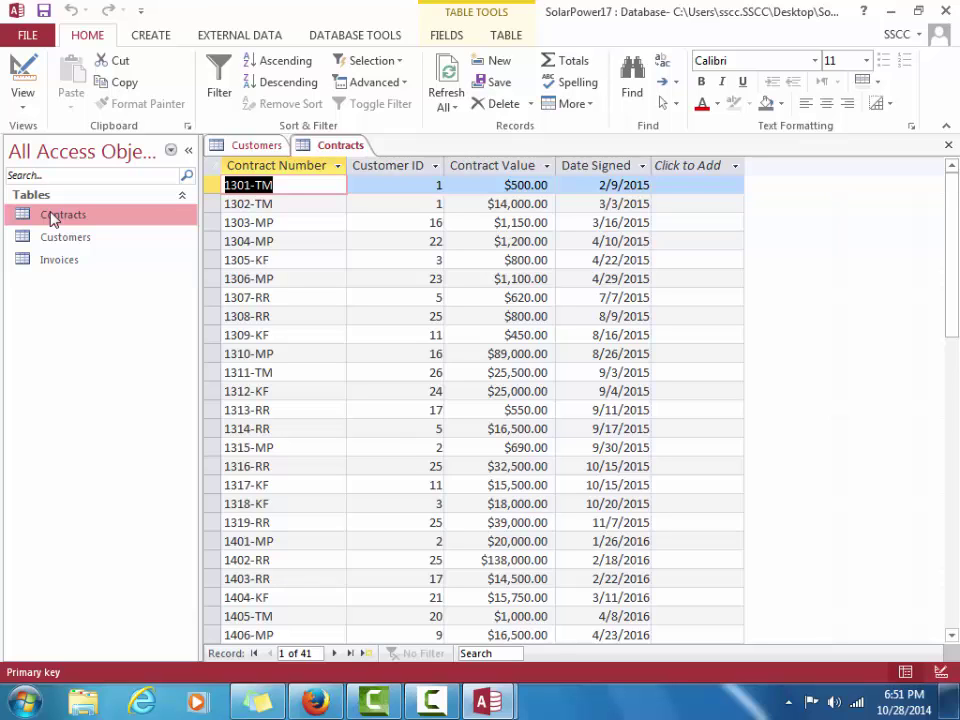
click(58, 264)
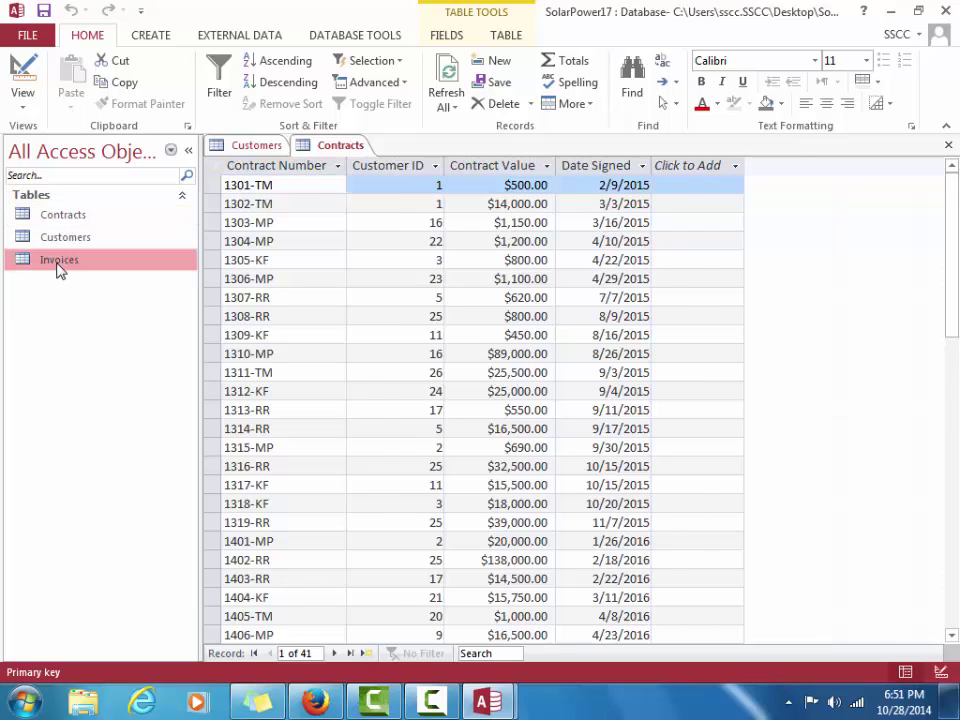
double_click(58, 264)
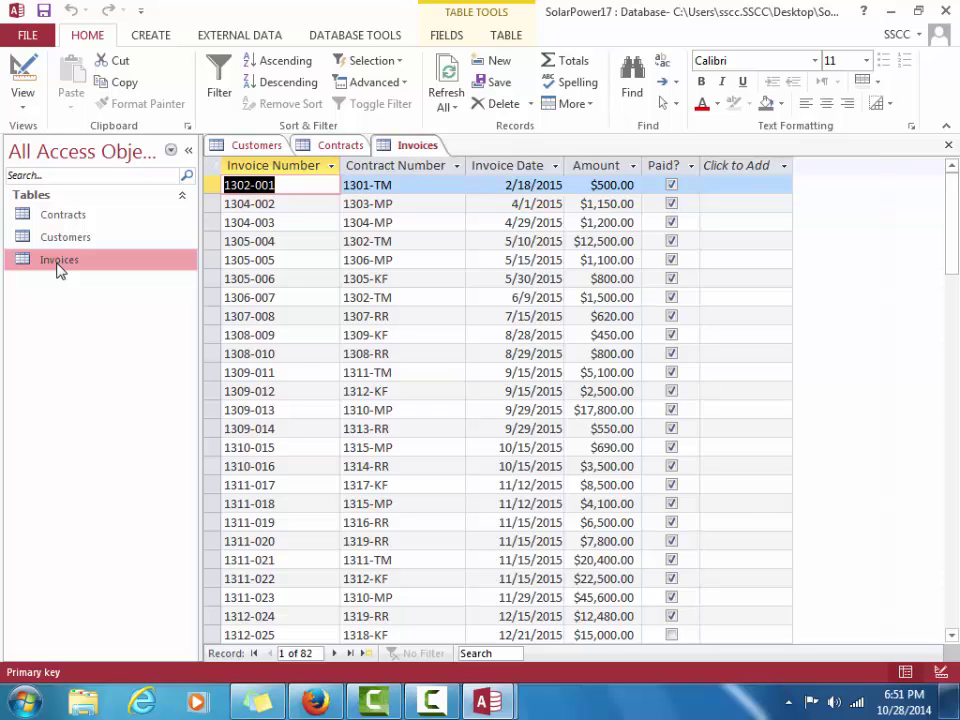
Close the Customers and Contracts tables, leaving only Invoices open
click(257, 147)
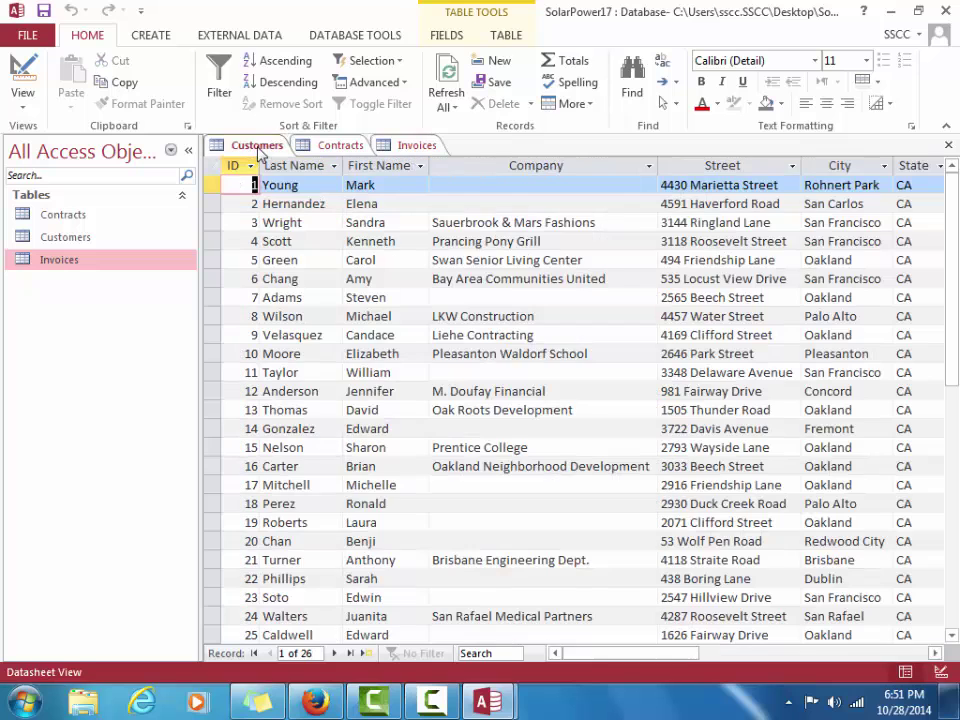
click(948, 147)
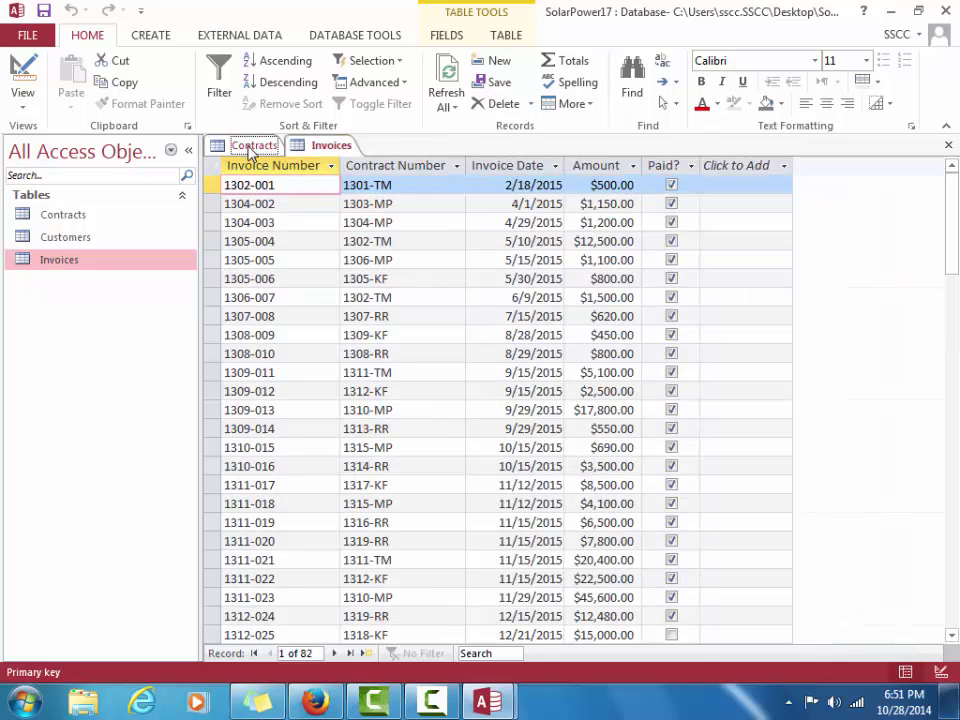
click(252, 145)
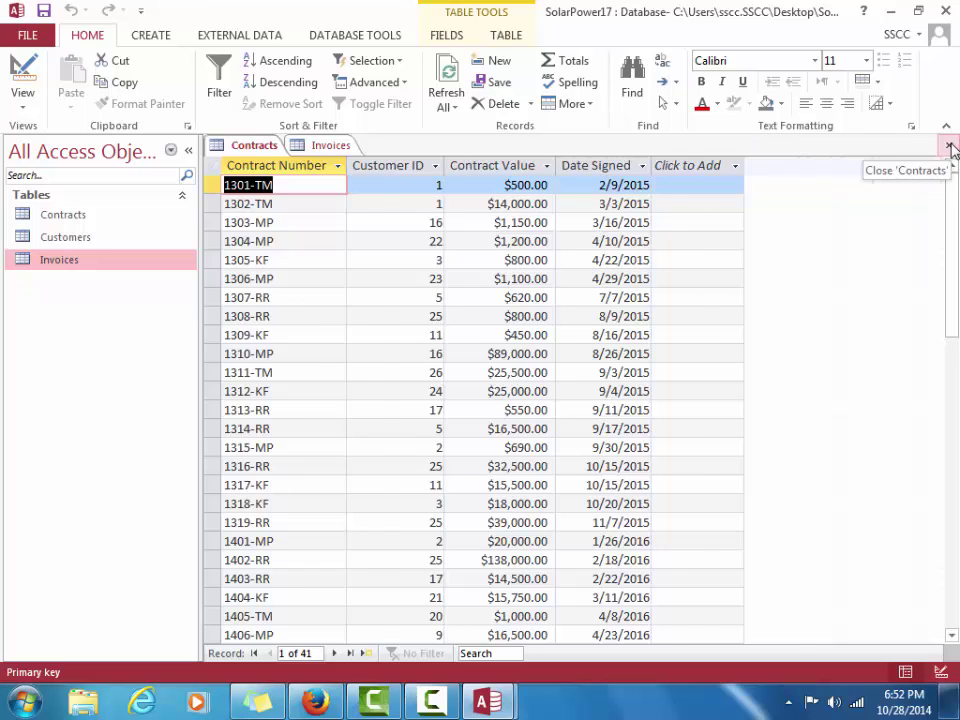
click(948, 145)
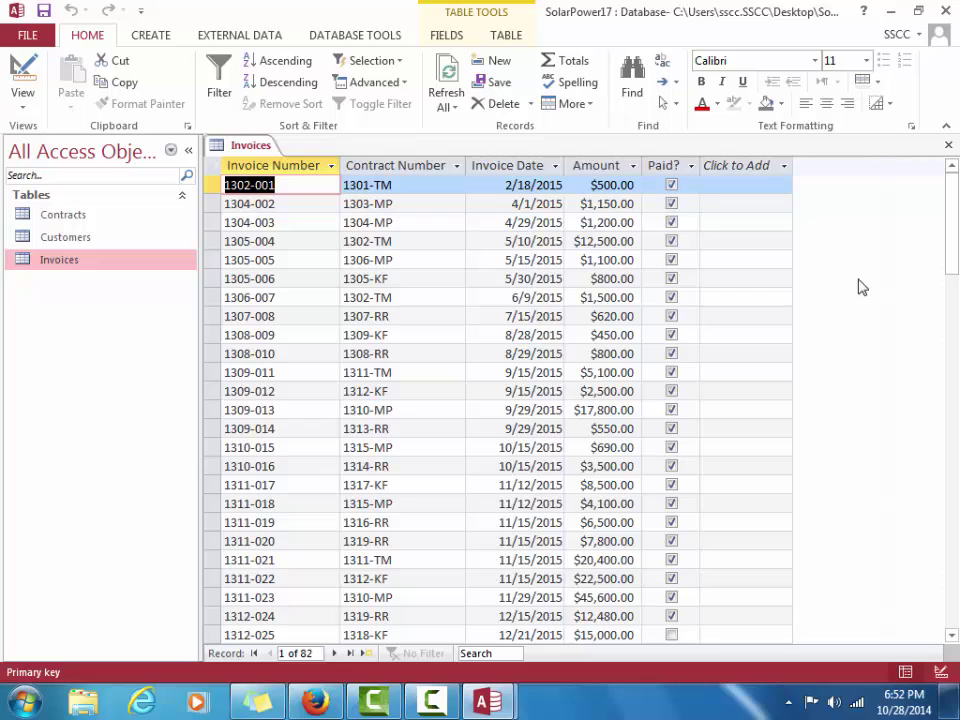
Select the Contract Number cell of invoice 1304-002, making it record 2 of 82
click(419, 204)
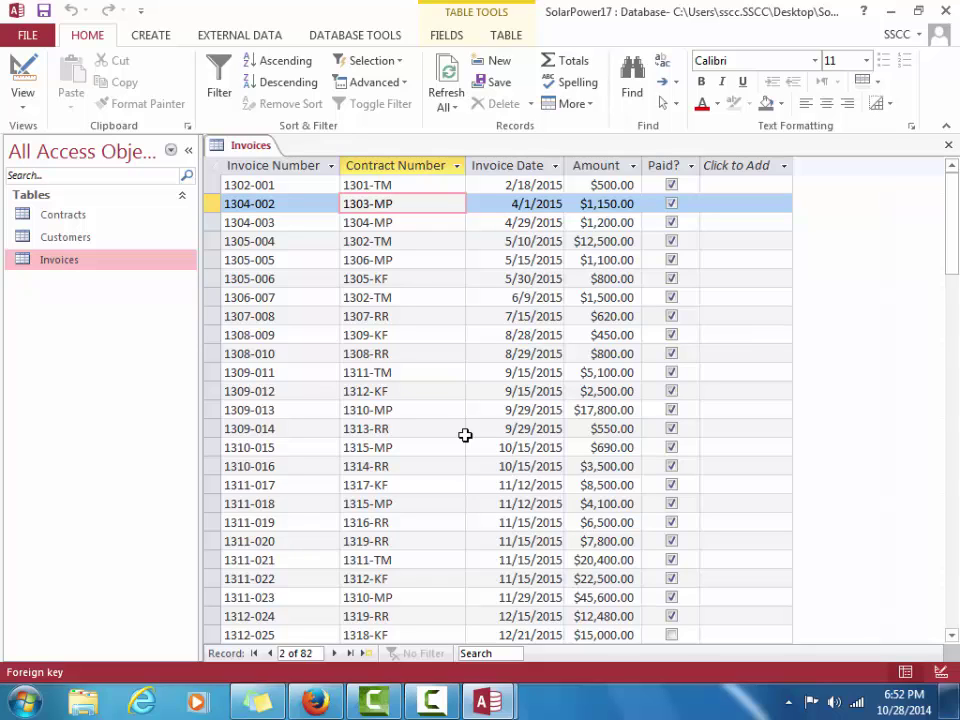
Step through the invoices using the Next, Last, Previous and First record buttons
click(336, 653)
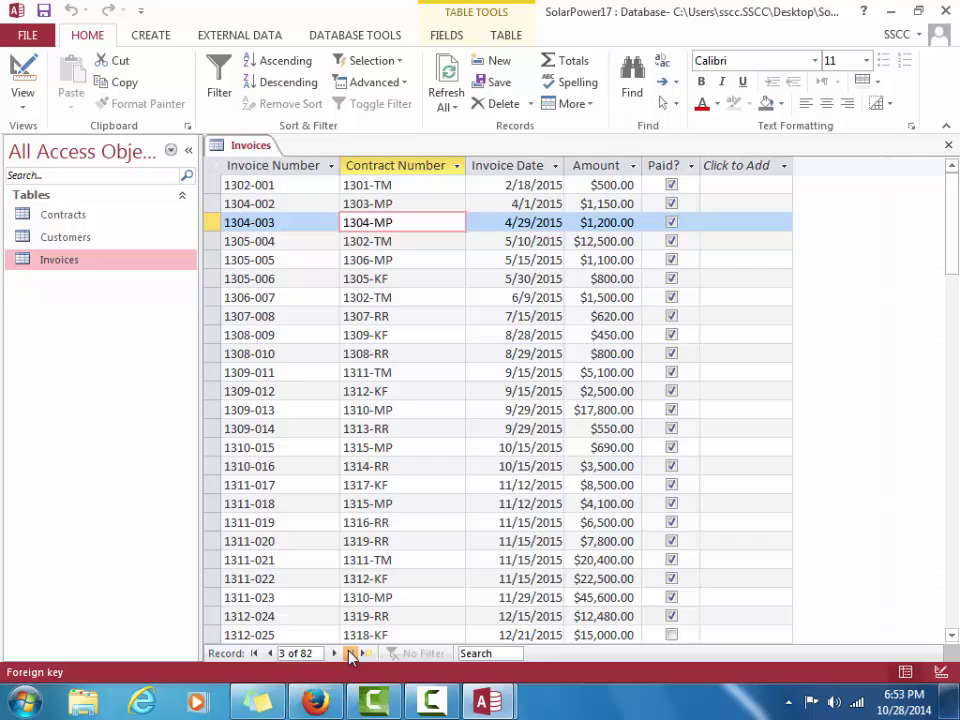
click(351, 653)
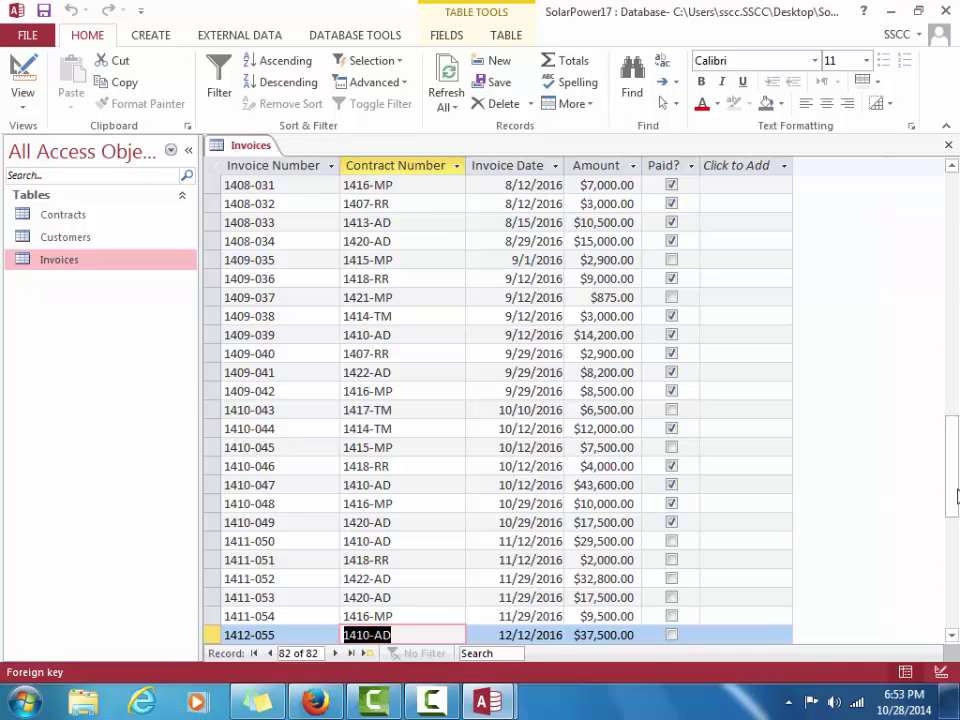
drag(952, 480, 953, 170)
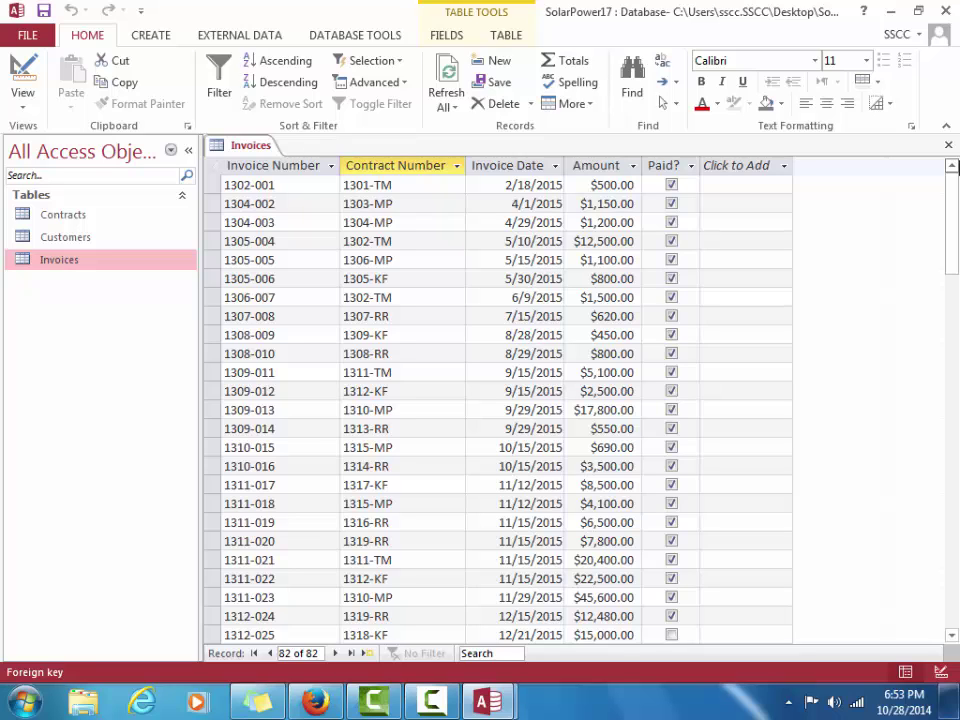
click(270, 653)
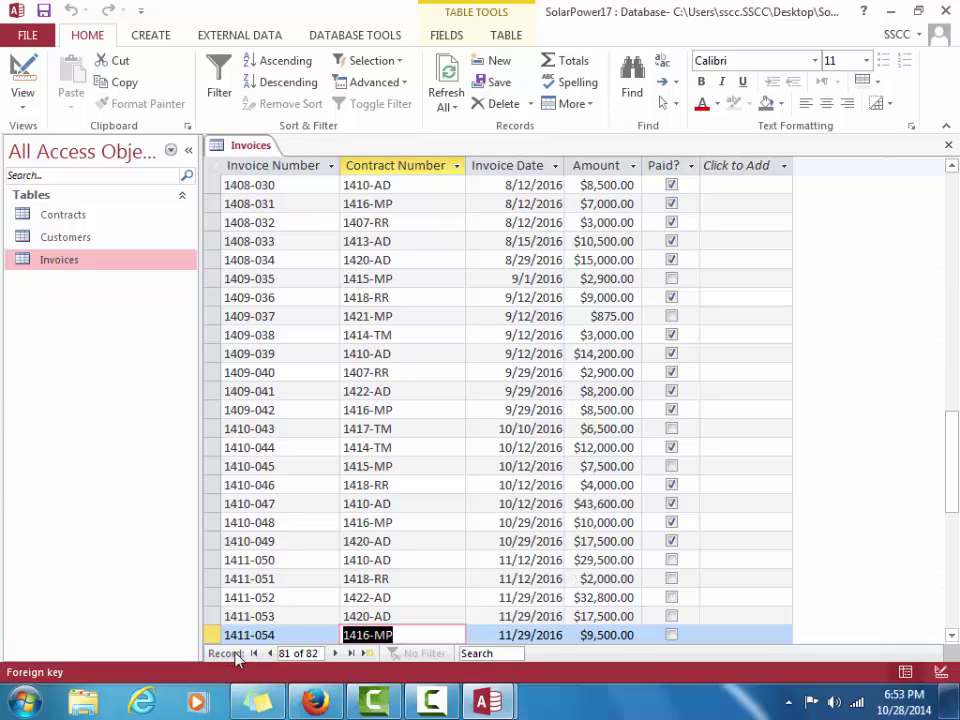
click(254, 653)
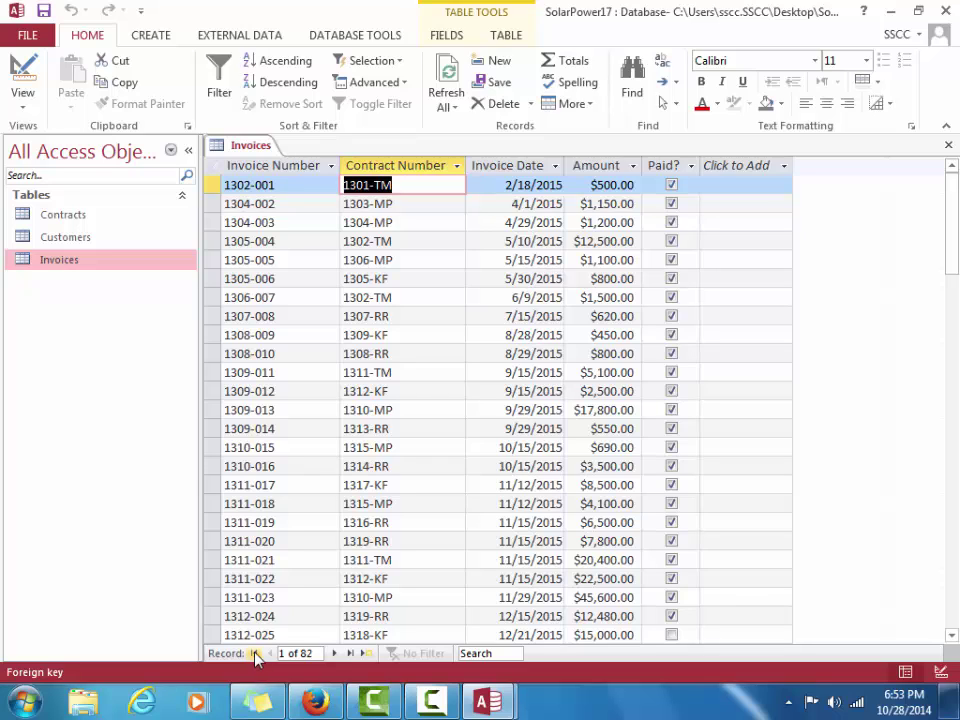
Jump to record 32, then to a new blank record, then back to record 1
click(283, 653)
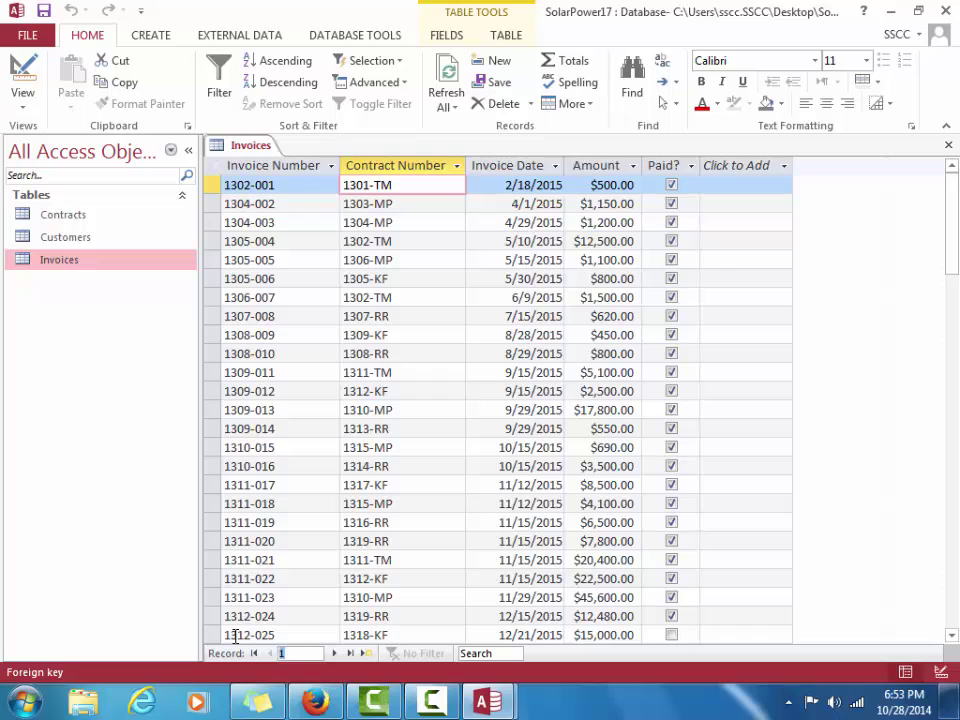
text(32)
key(Return)
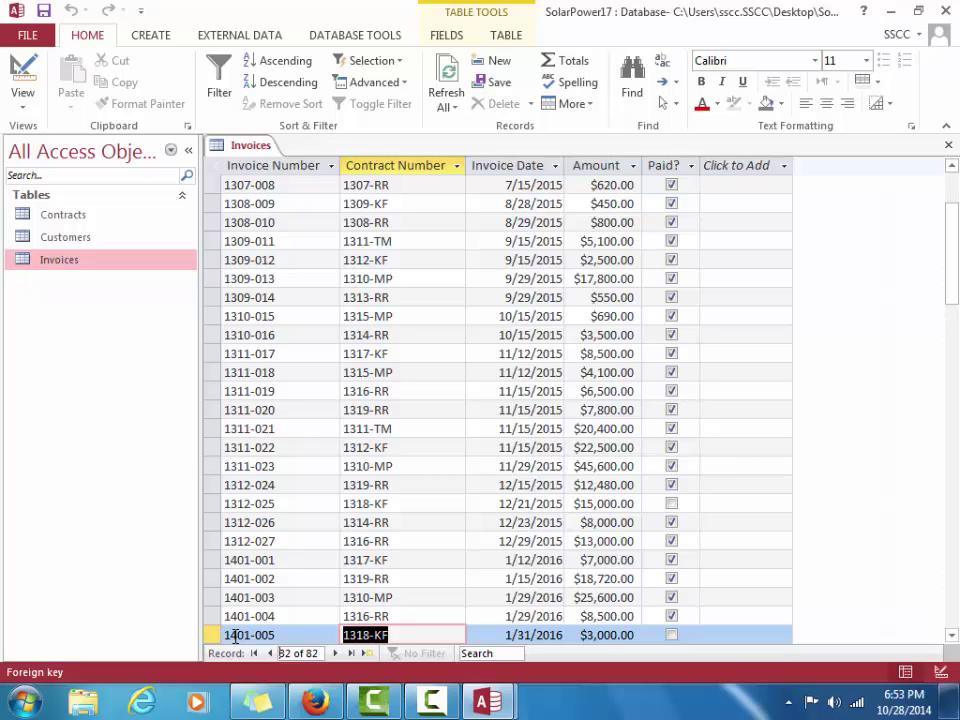
click(369, 655)
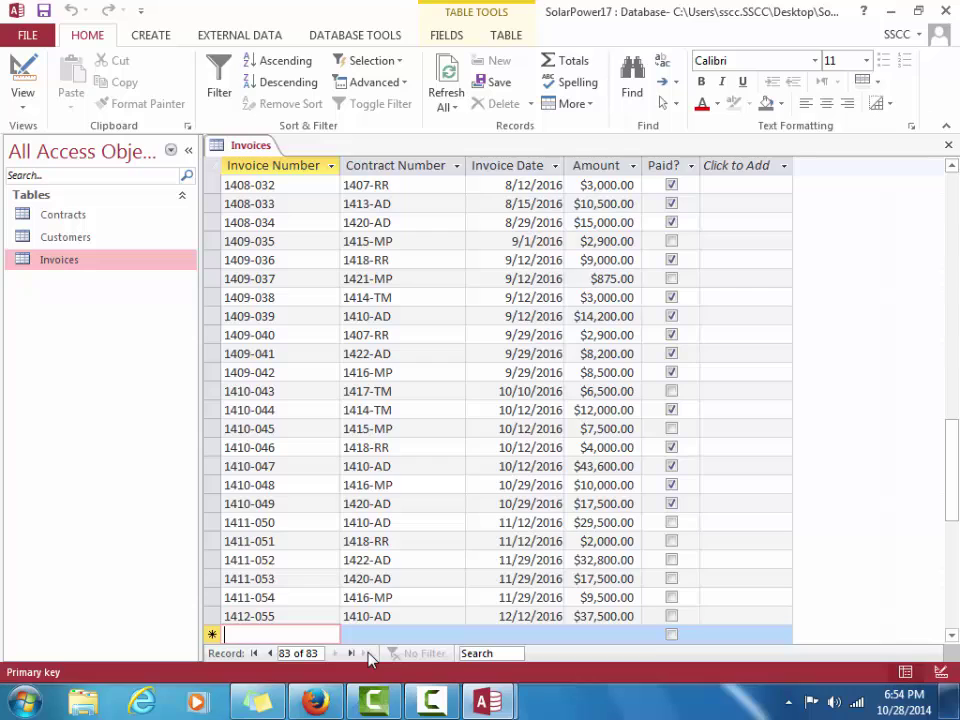
click(254, 654)
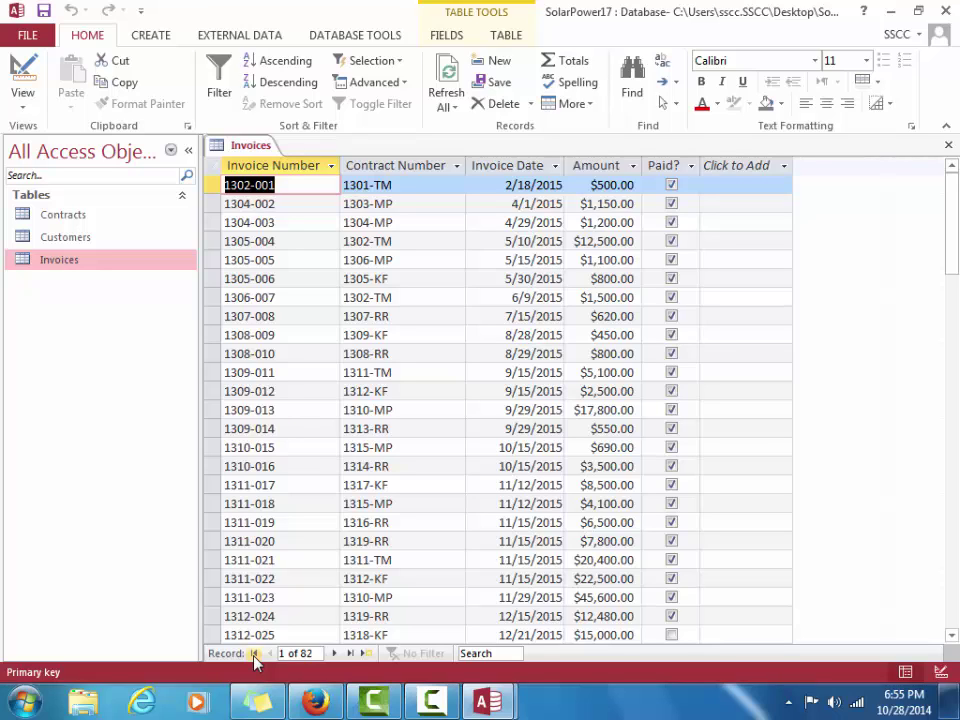
Launch the Simple Query Wizard from the Create ribbon's Query Wizard command
click(151, 36)
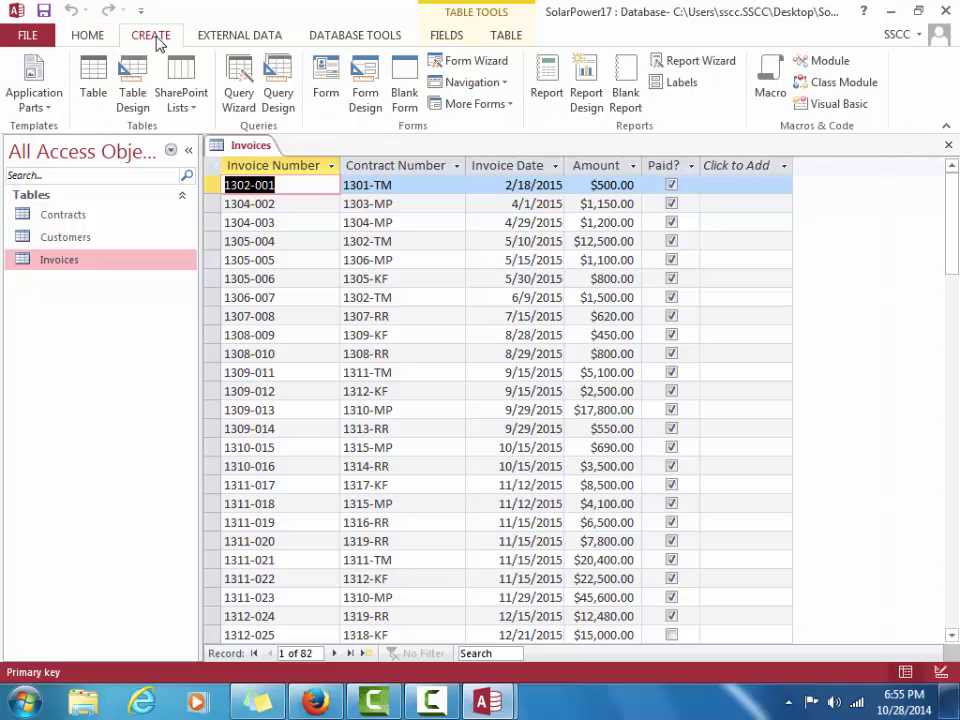
click(240, 88)
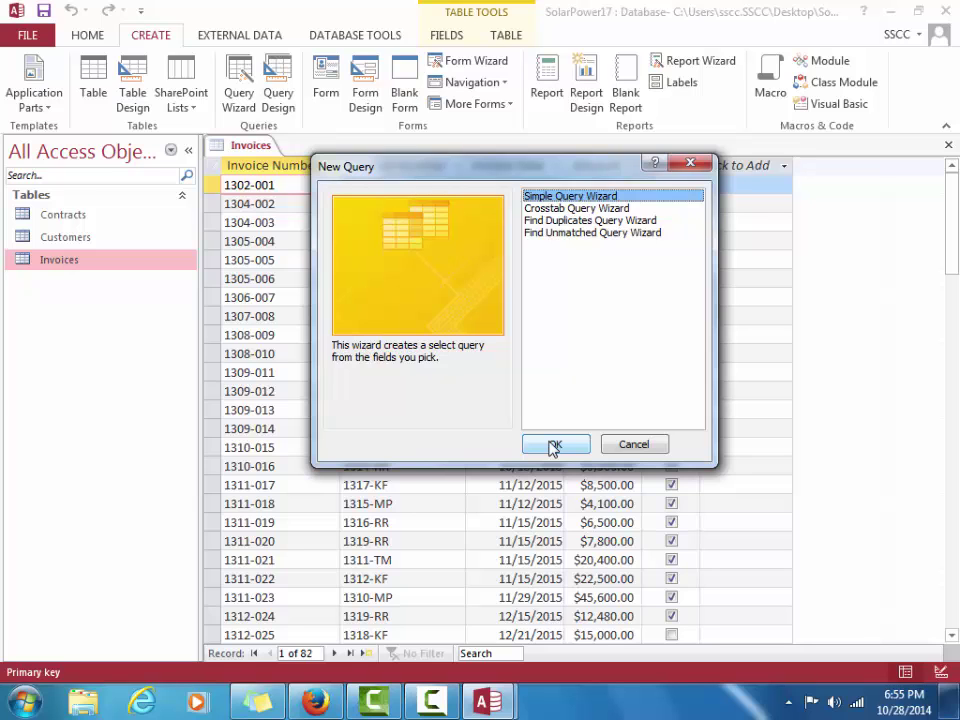
click(553, 447)
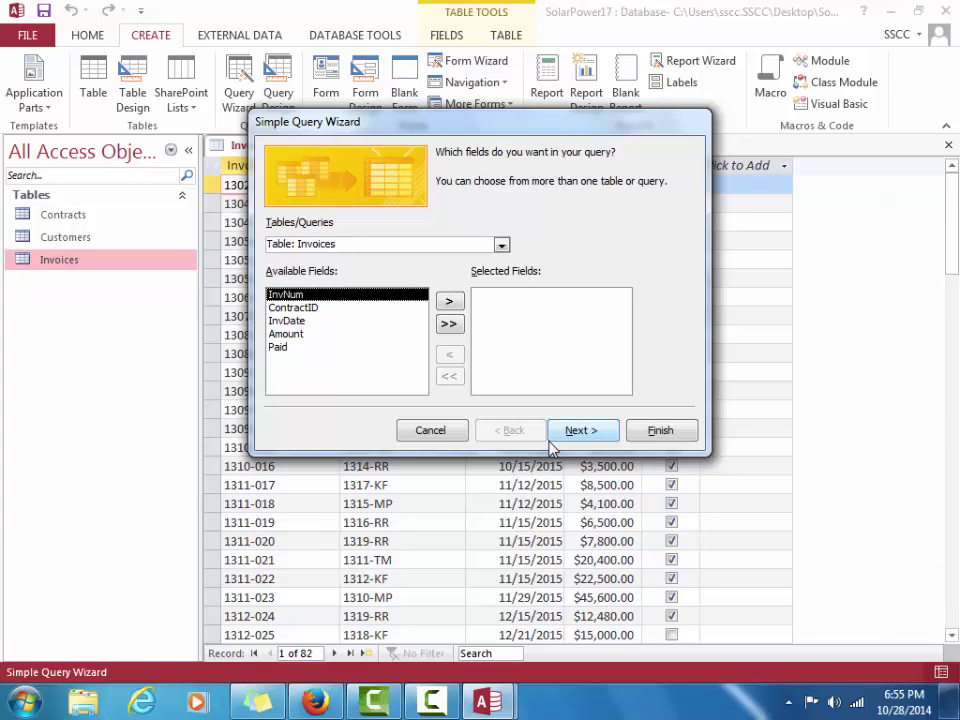
Choose the Invoices table and move InvNum and Paid into Selected Fields
click(502, 246)
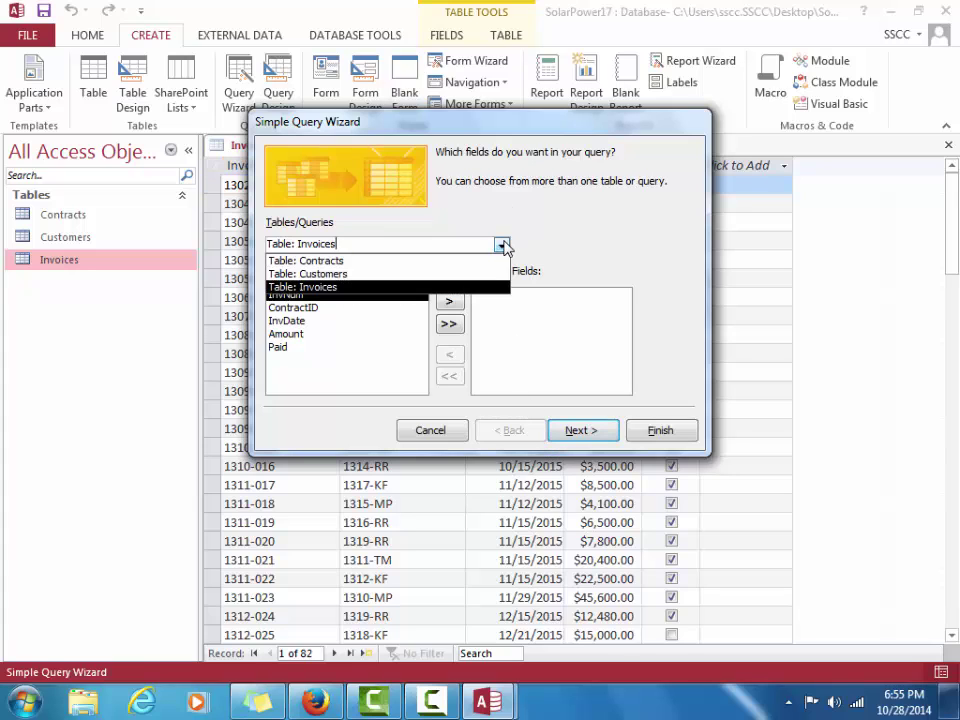
click(463, 288)
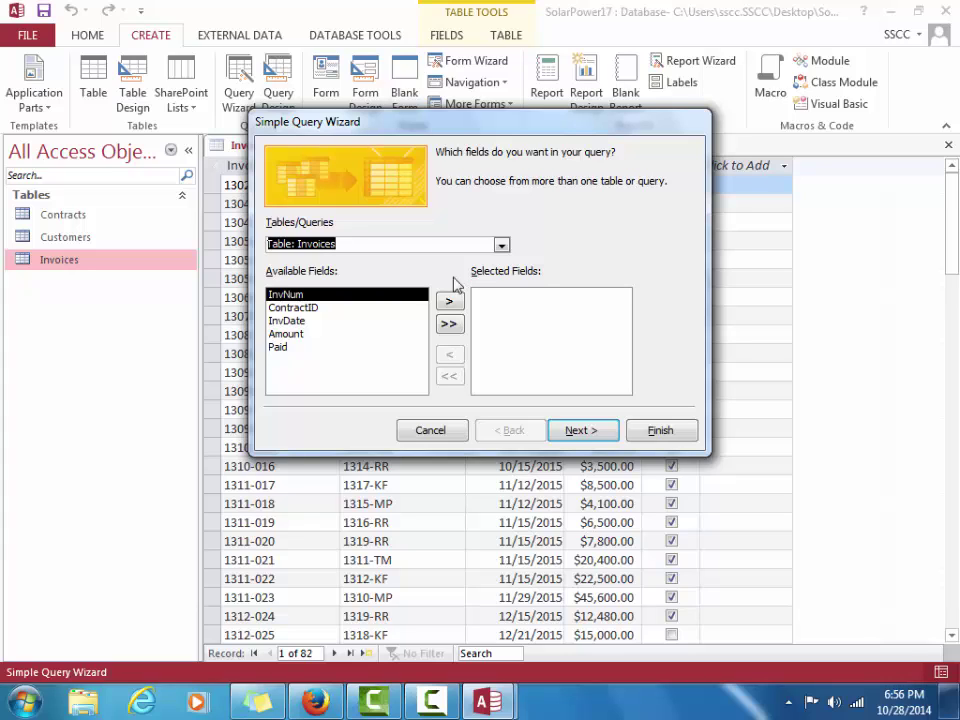
click(450, 305)
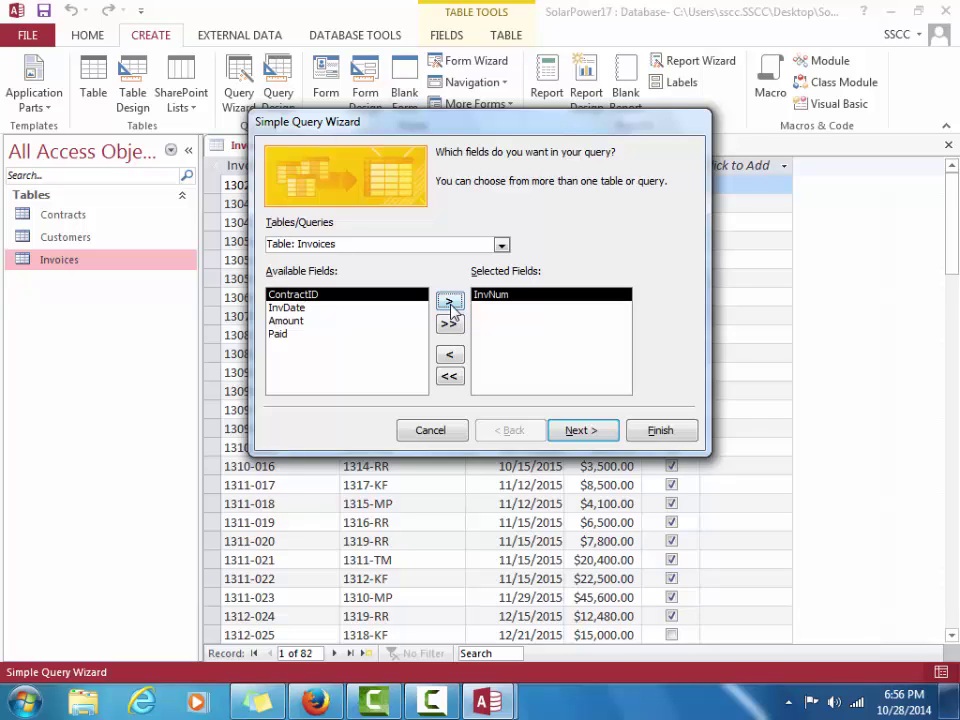
click(277, 334)
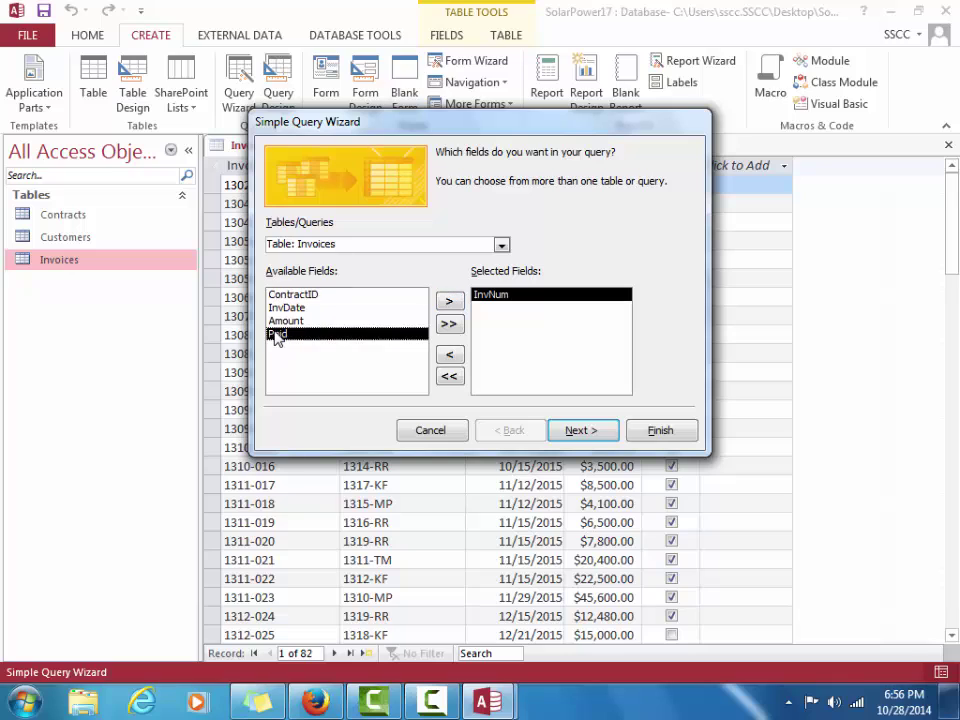
click(449, 302)
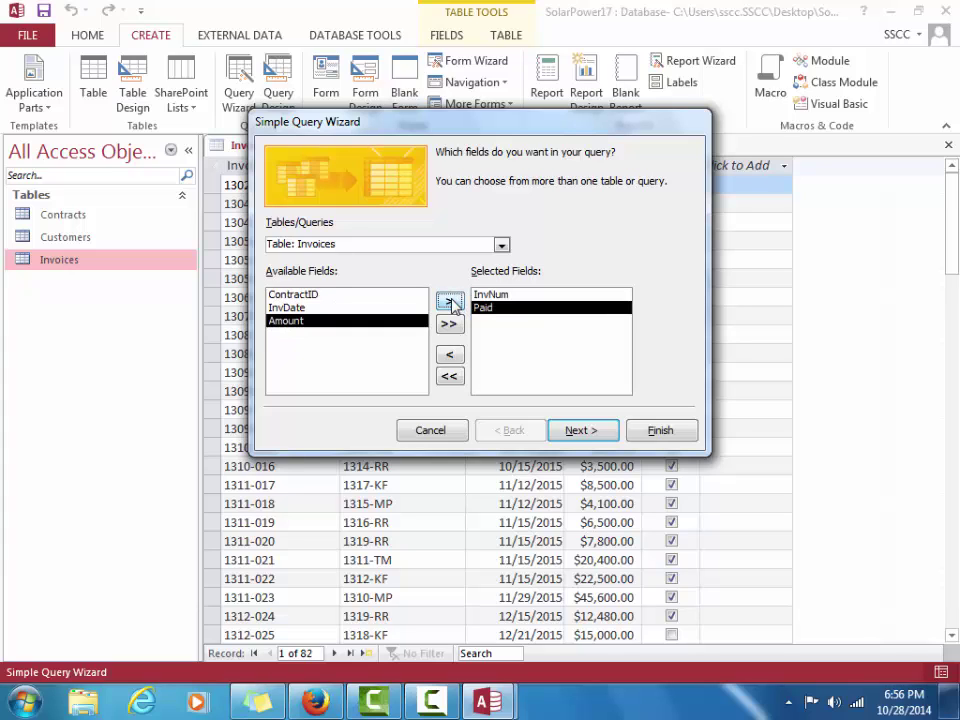
click(583, 430)
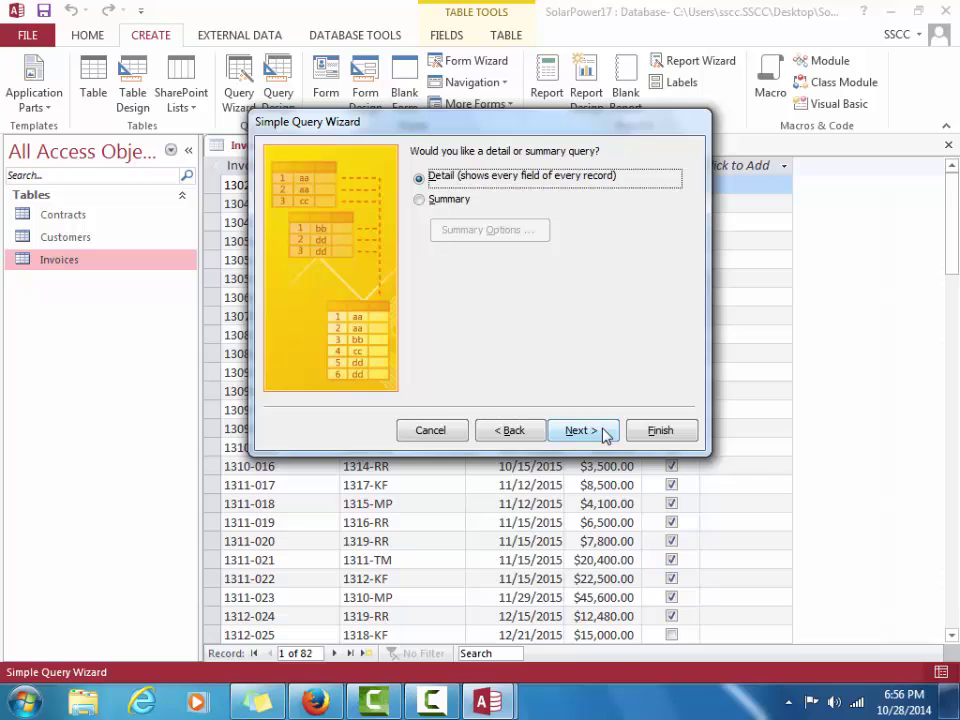
Keep a detail query, title it InvoicePayments and finish the wizard
click(582, 430)
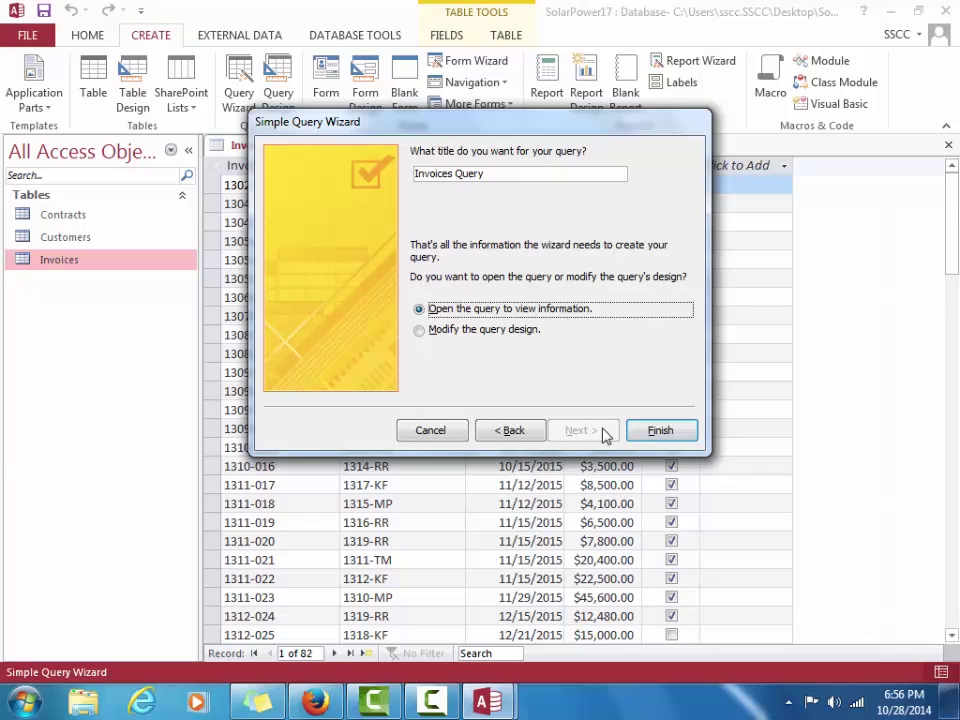
click(503, 172)
key(BackSpace)
key(BackSpace)
key(BackSpace)
key(BackSpace)
key(BackSpace)
key(BackSpace)
key(BackSpace)
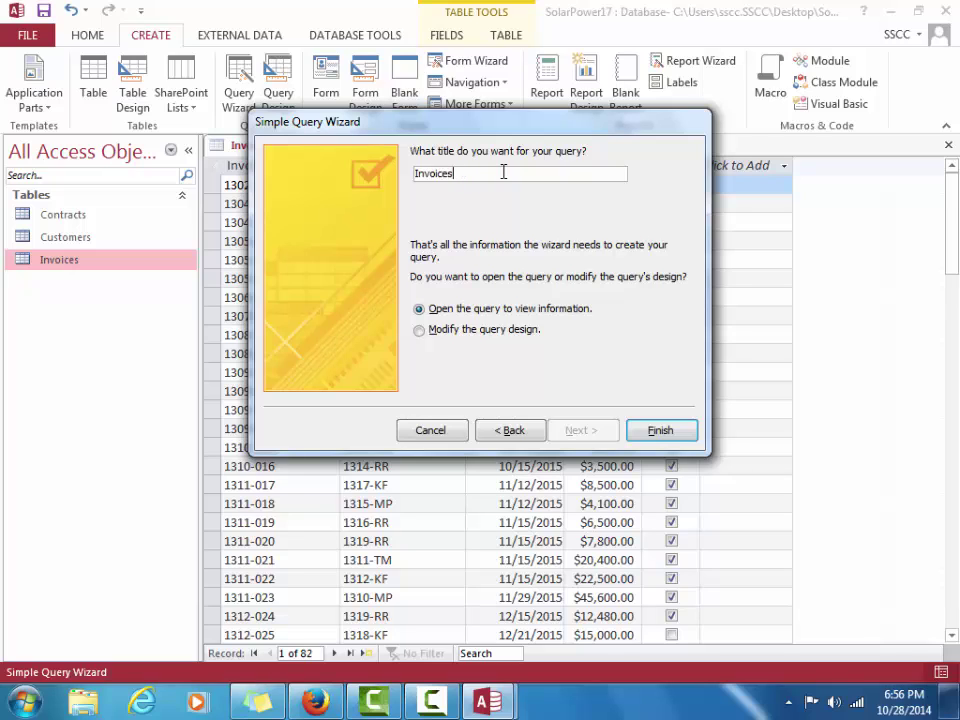
text(Payments)
click(662, 431)
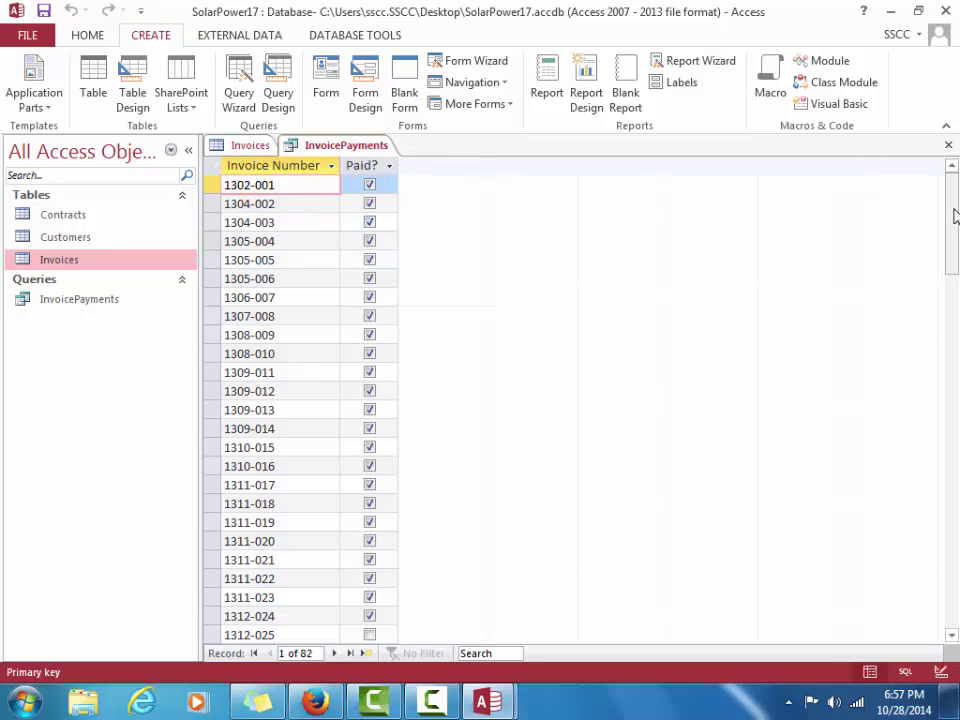
Scroll down the InvoicePayments datasheet to review each invoice's Paid? check box
drag(954, 216, 930, 64)
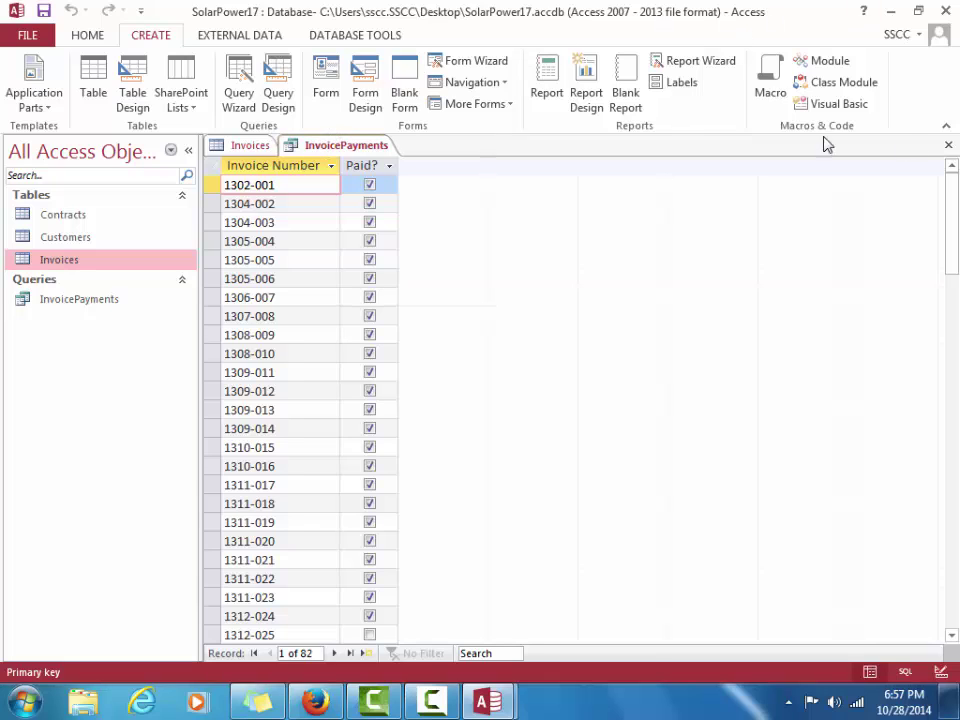
Close the InvoicePayments query results to return to the Invoices datasheet
click(950, 150)
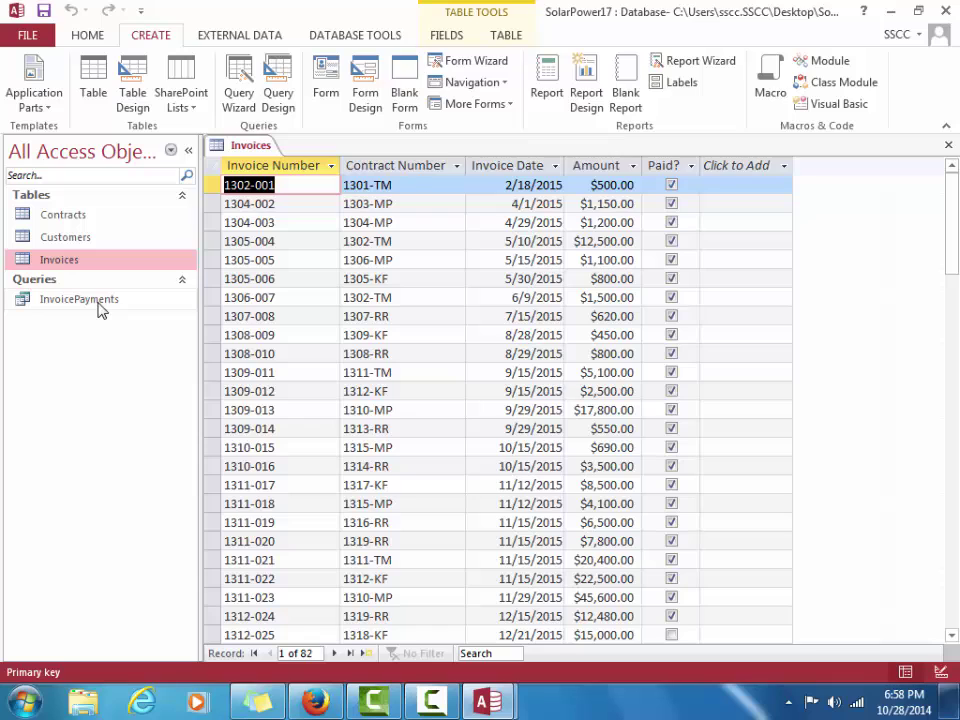
Generate an automatic form from the Invoices table with the Form command
click(323, 84)
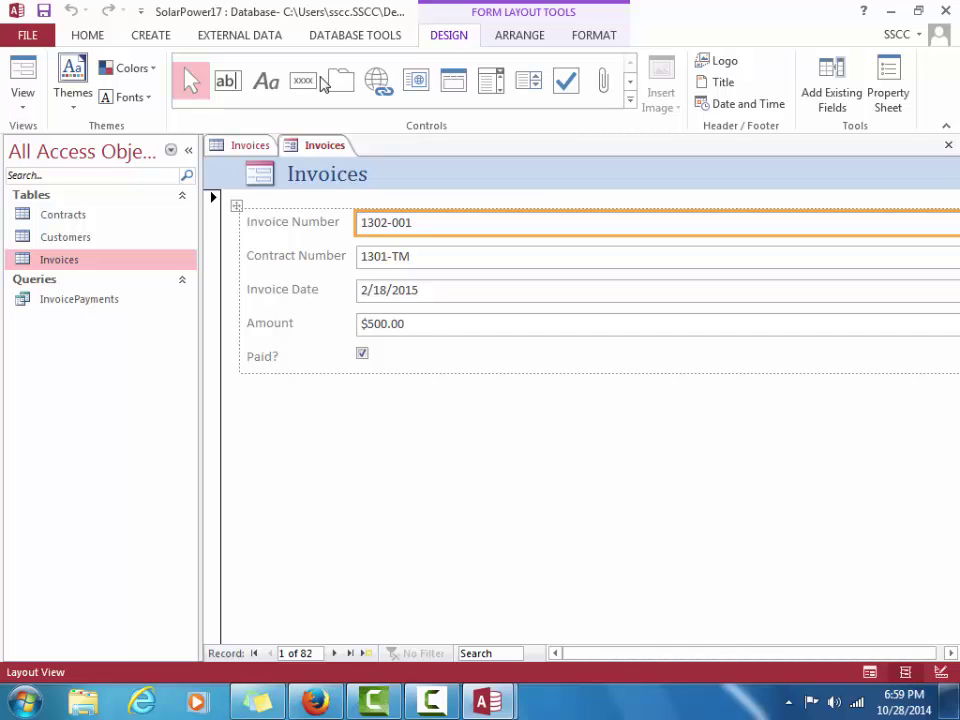
Move to the next invoice, then to blank record 83, and focus Invoice Number
click(337, 653)
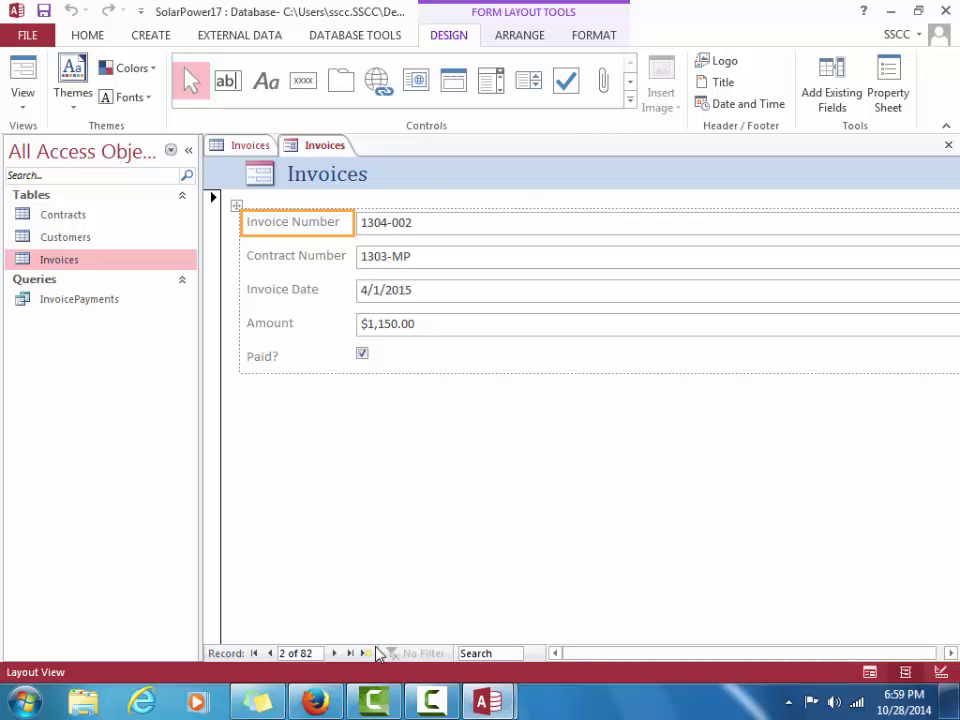
click(366, 653)
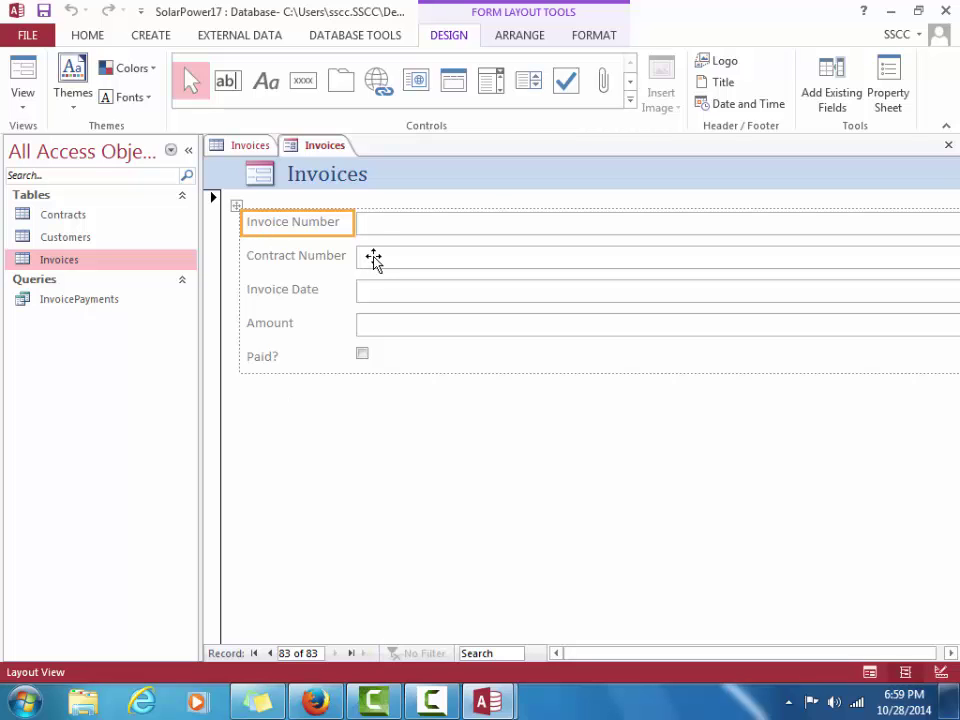
click(373, 224)
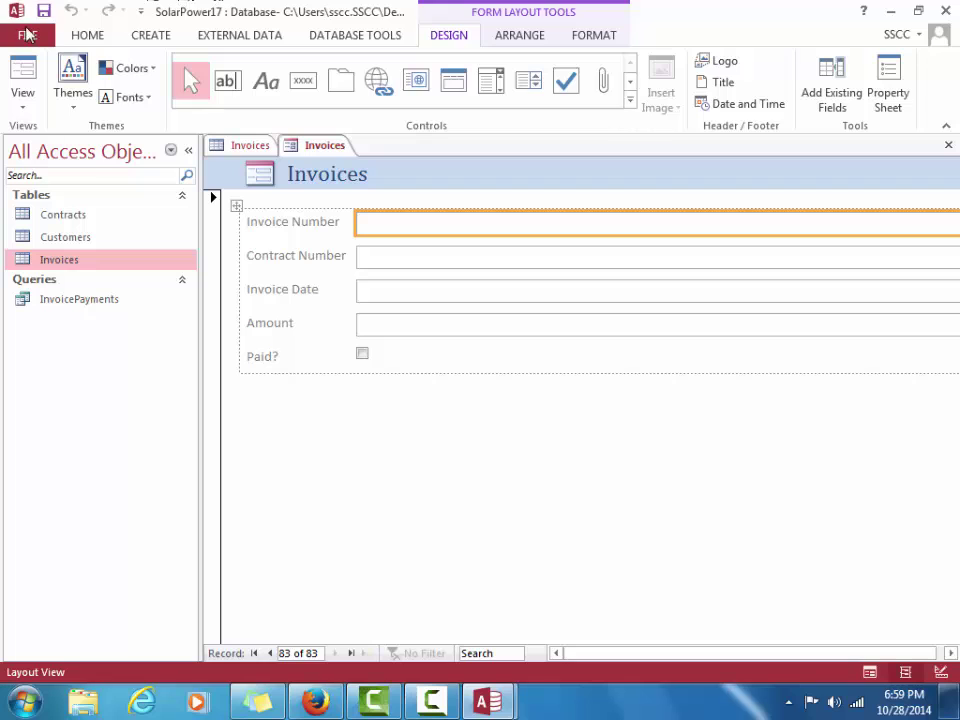
Save the form as InvoiceData, switch to Form View and enter invoice number 1412-056
click(45, 10)
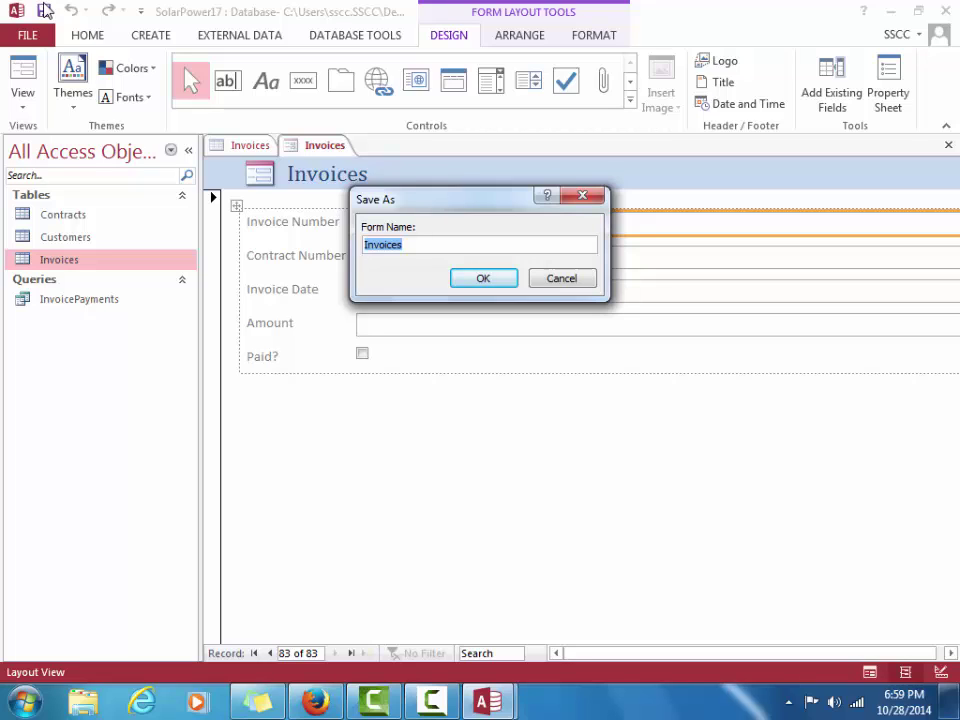
text(Invoice)
key(BackSpace)
text(Date)
key(BackSpace)
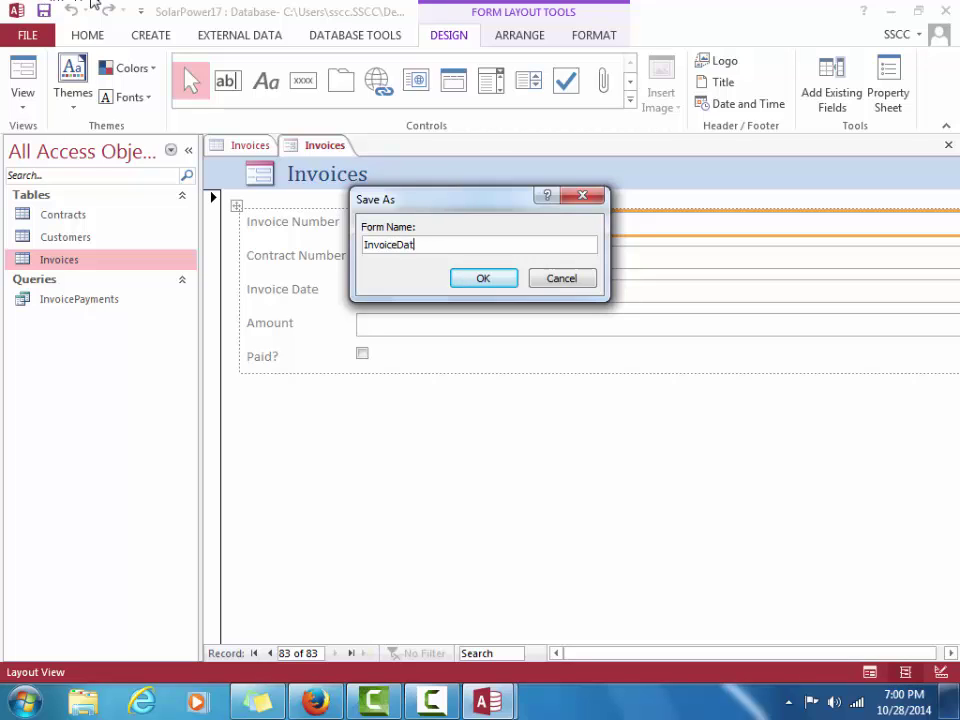
text(a)
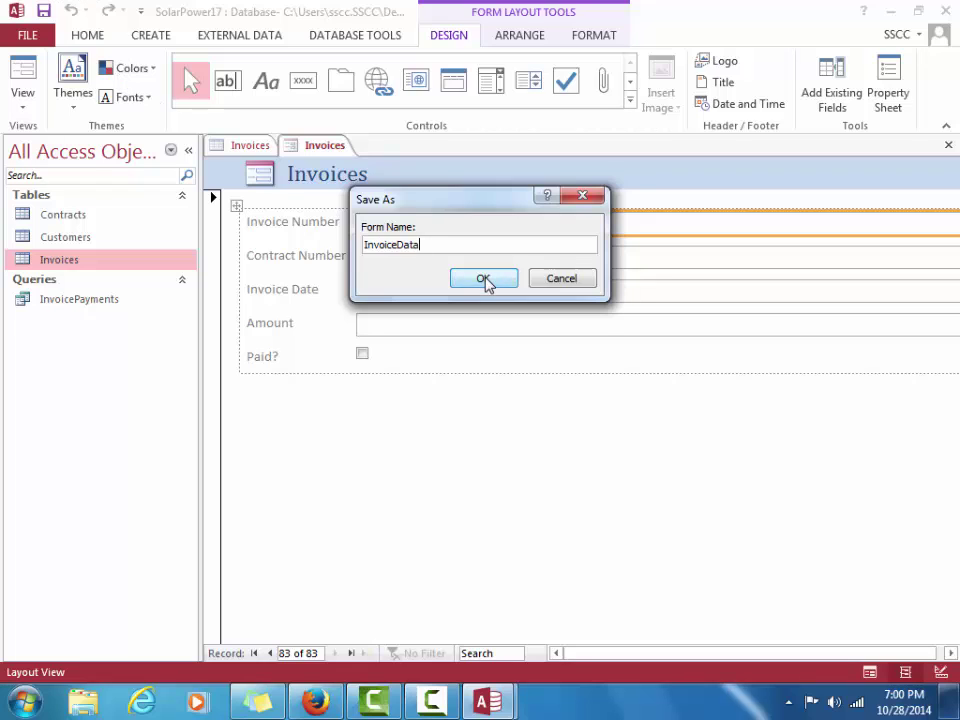
click(486, 280)
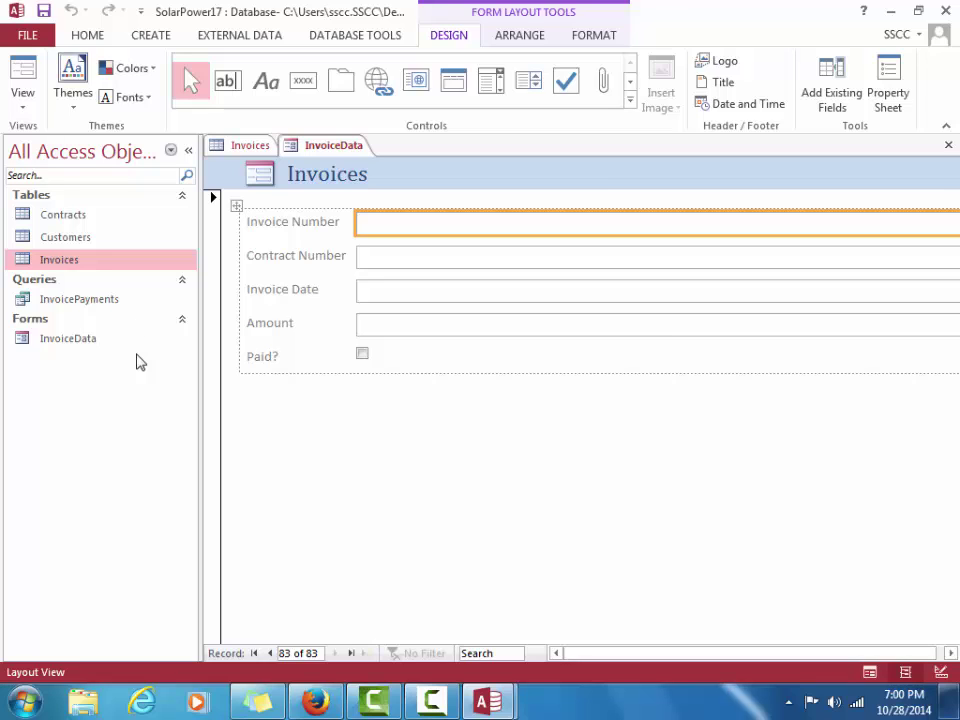
click(33, 72)
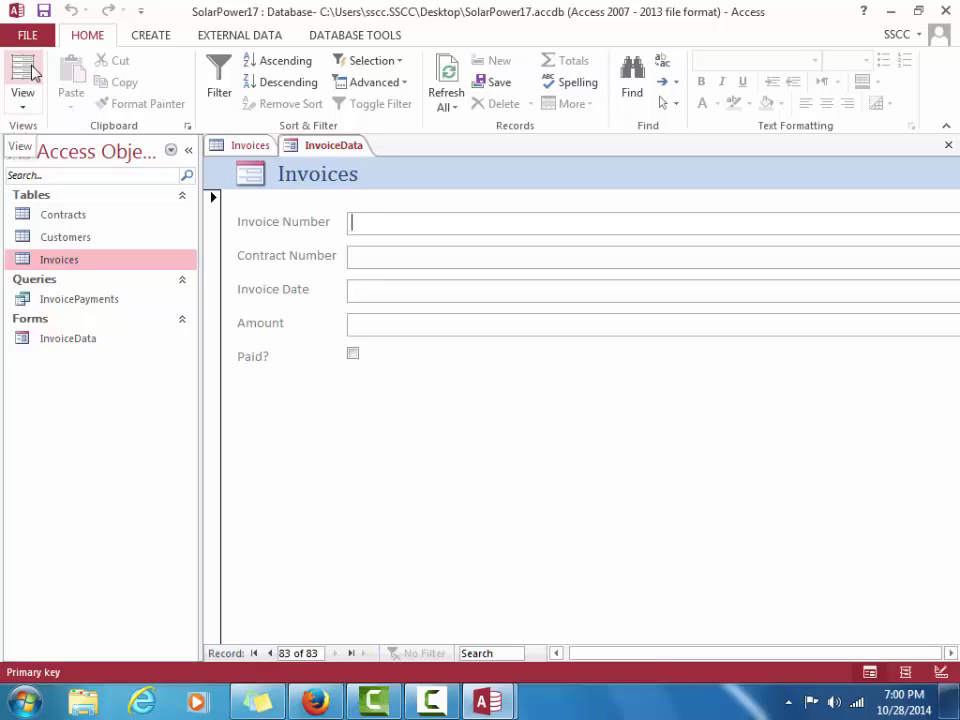
text(1)
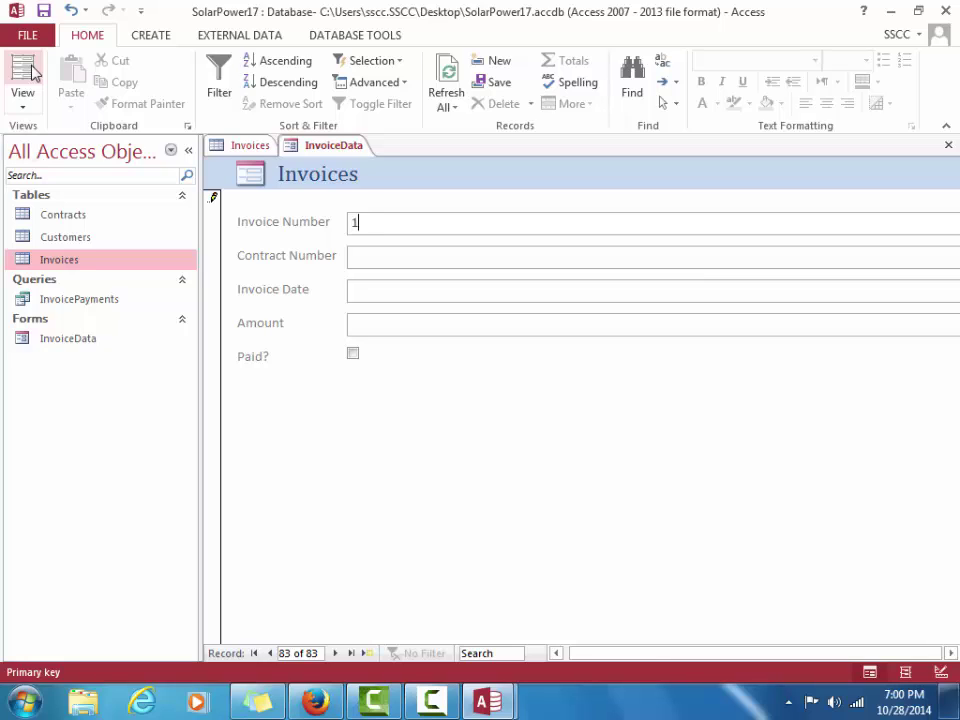
text(412-056)
Fill in contract 1414-TM, date 12/18/2016 and amount 6000, then close the form
key(Tab)
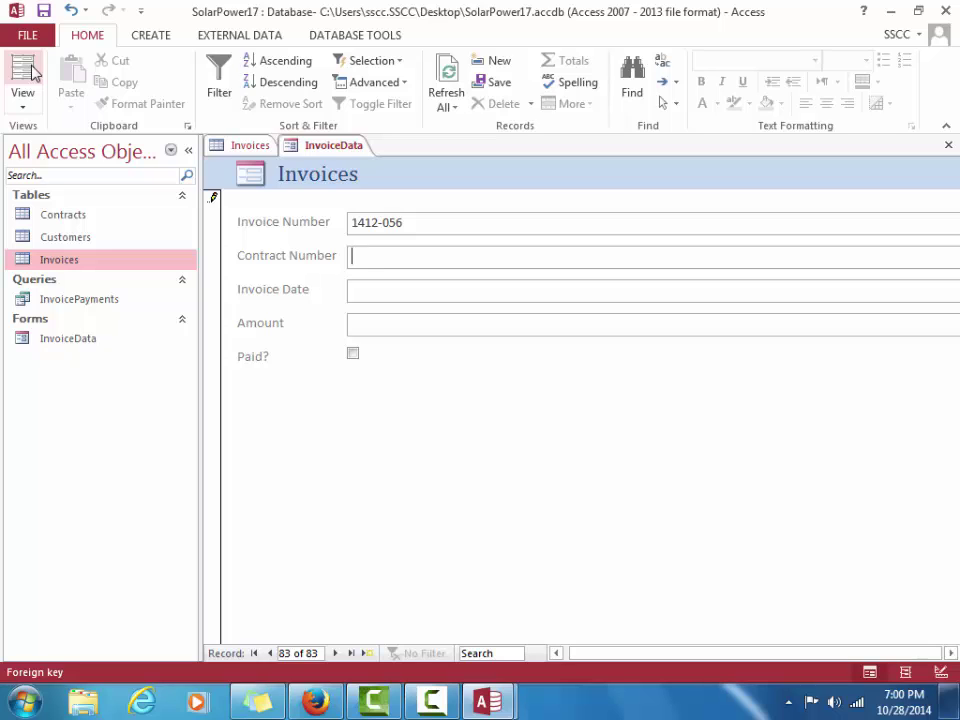
text(1414-TM)
key(Tab)
text(12/)
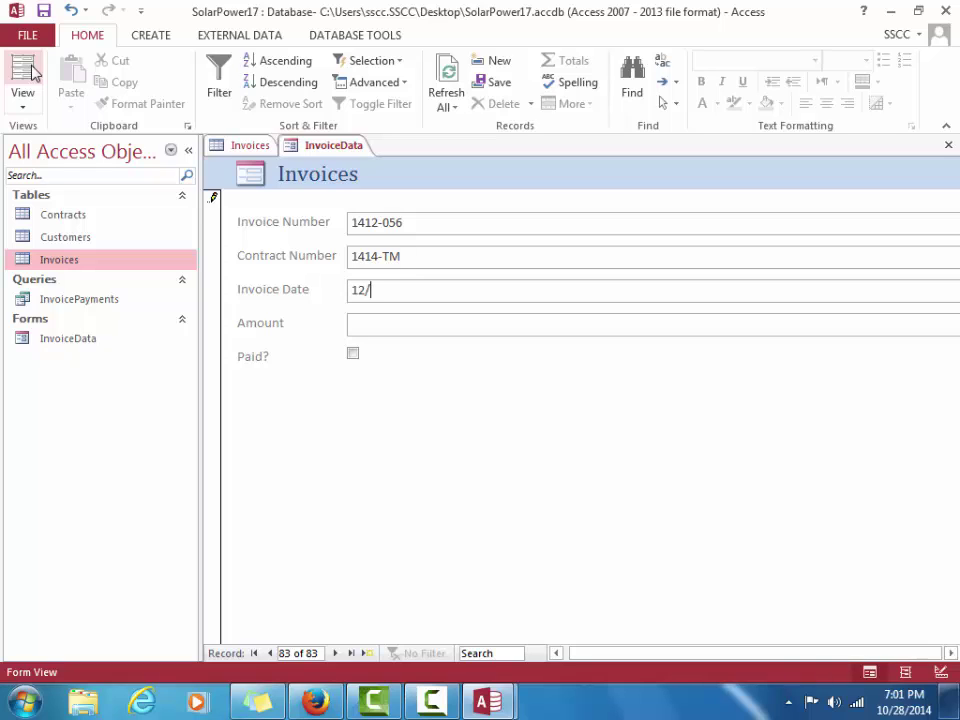
text(18)
text(/201)
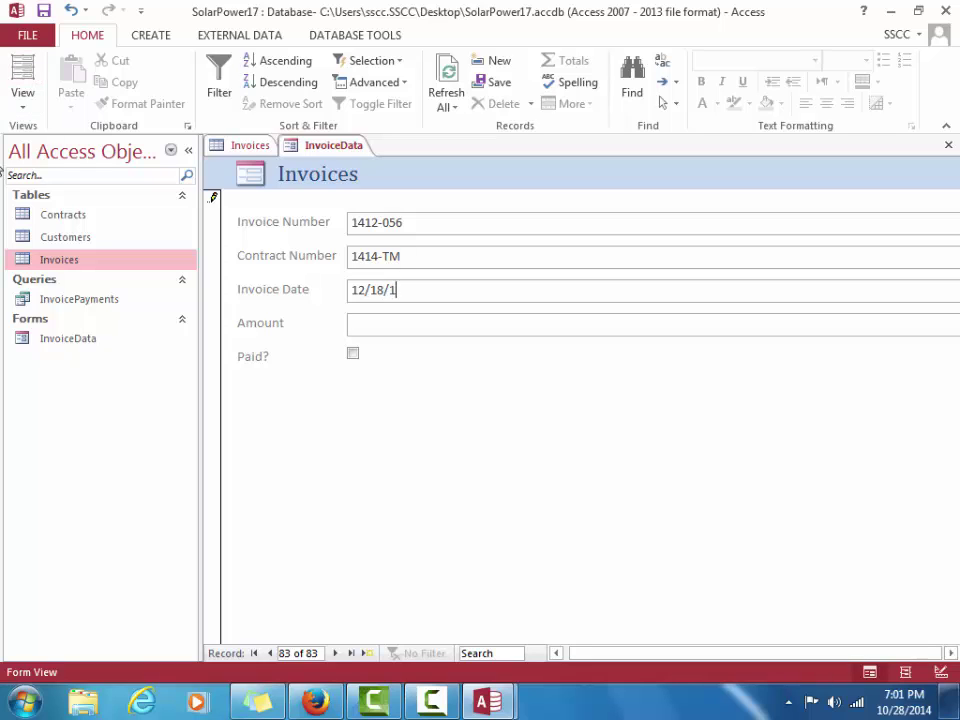
text(6)
key(Tab)
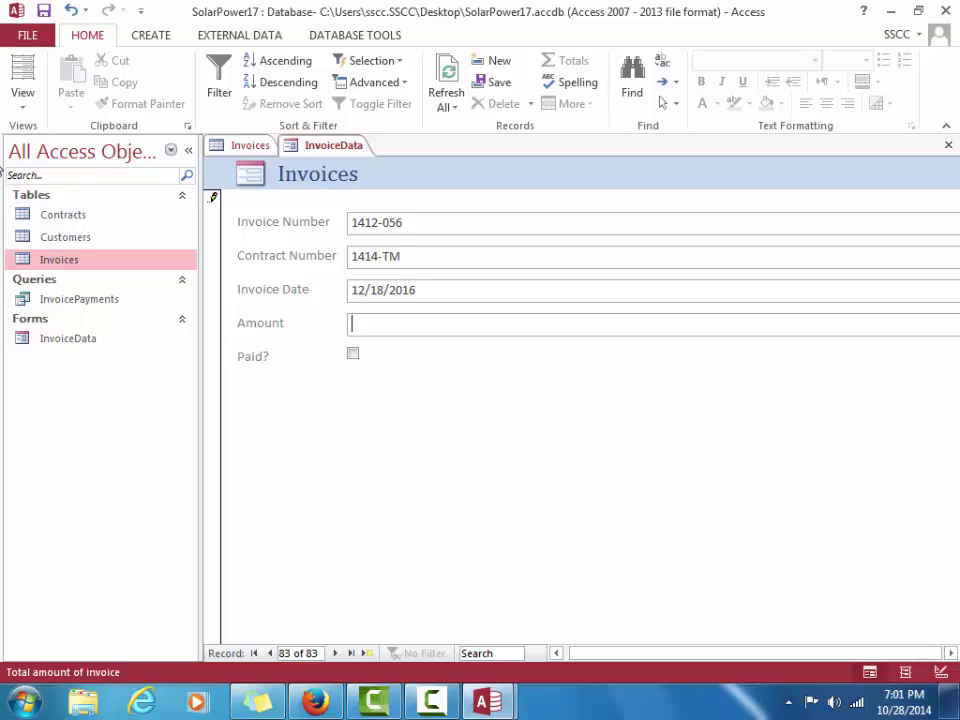
text(6000)
click(950, 148)
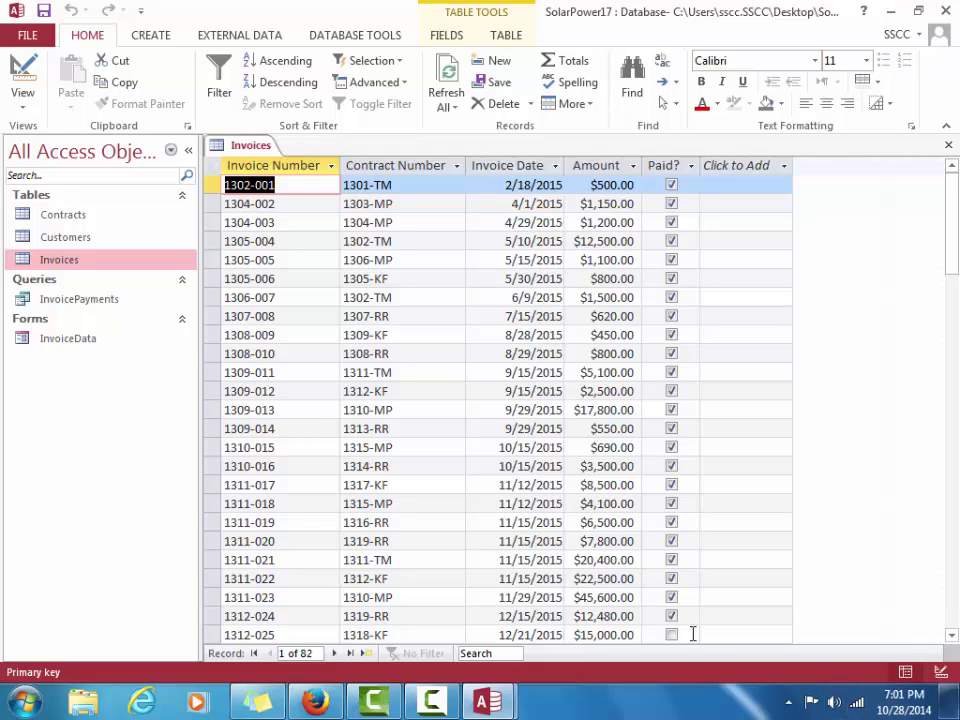
Go to the last record and use Refresh All so the table shows 83 records
click(350, 655)
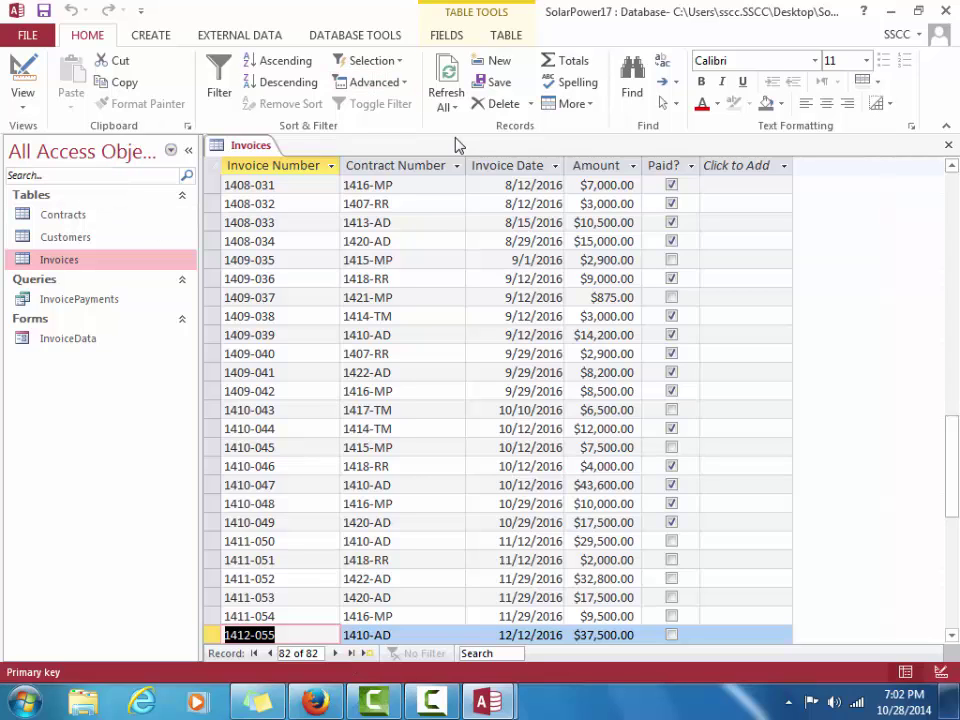
click(447, 72)
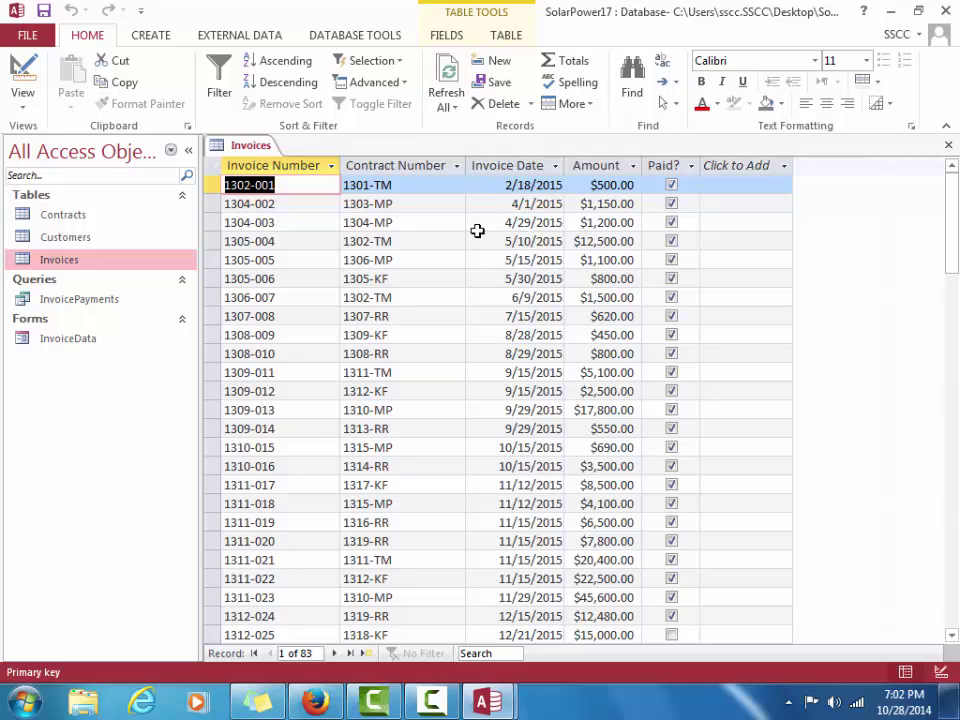
Confirm invoice 1412-056 for $6,000.00 is the last record, then close the Invoices table
click(351, 656)
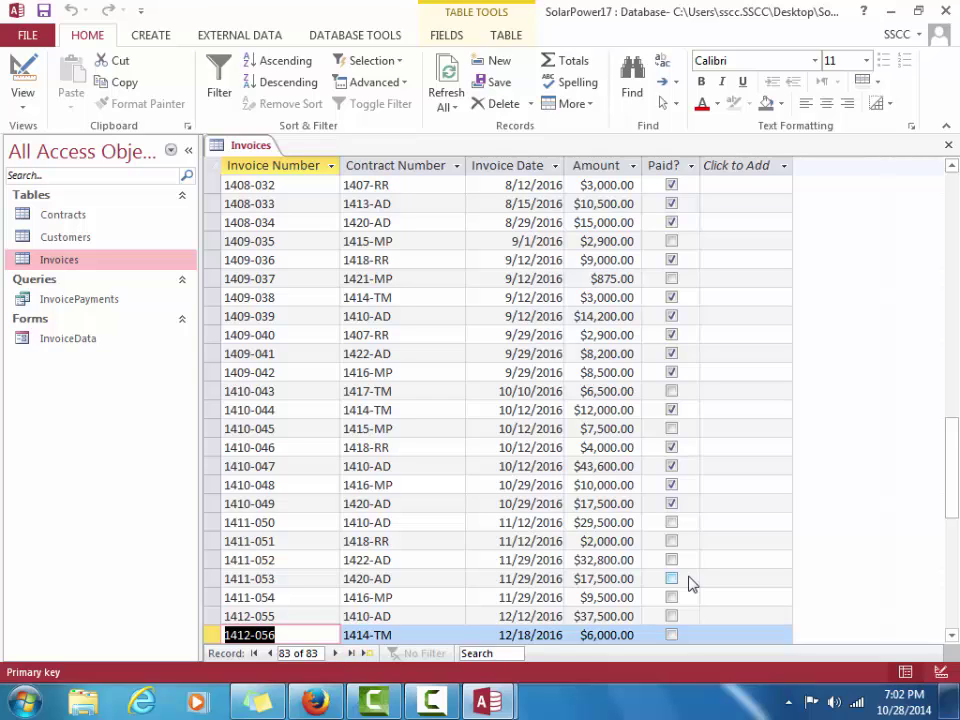
click(950, 148)
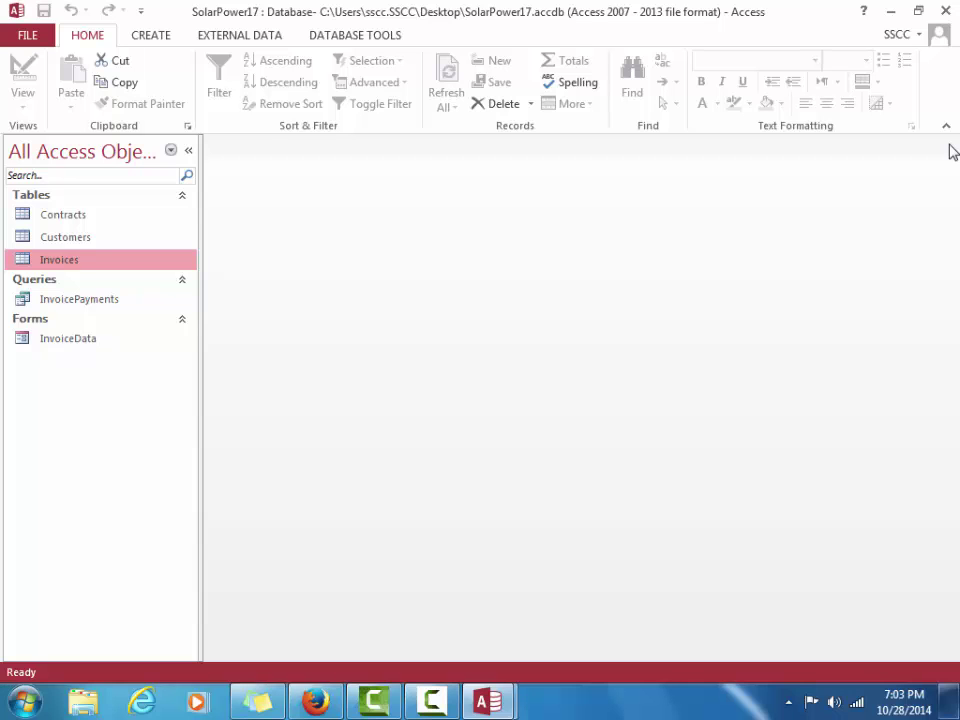
Generate a quick report from the Invoices table listing number, contract, date, amount and paid status
double_click(60, 260)
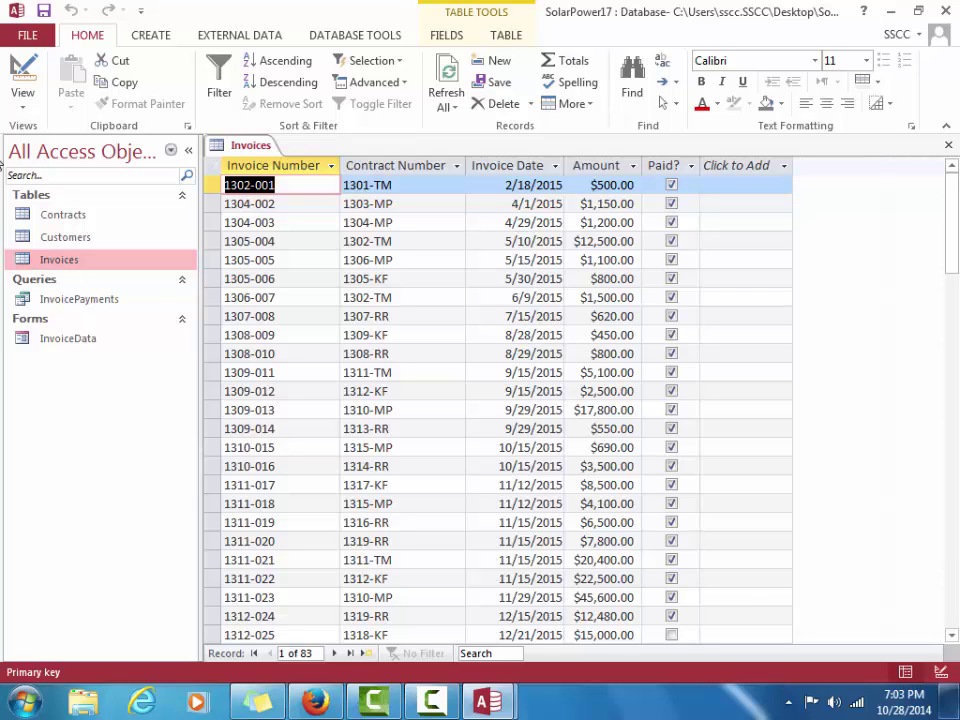
click(147, 36)
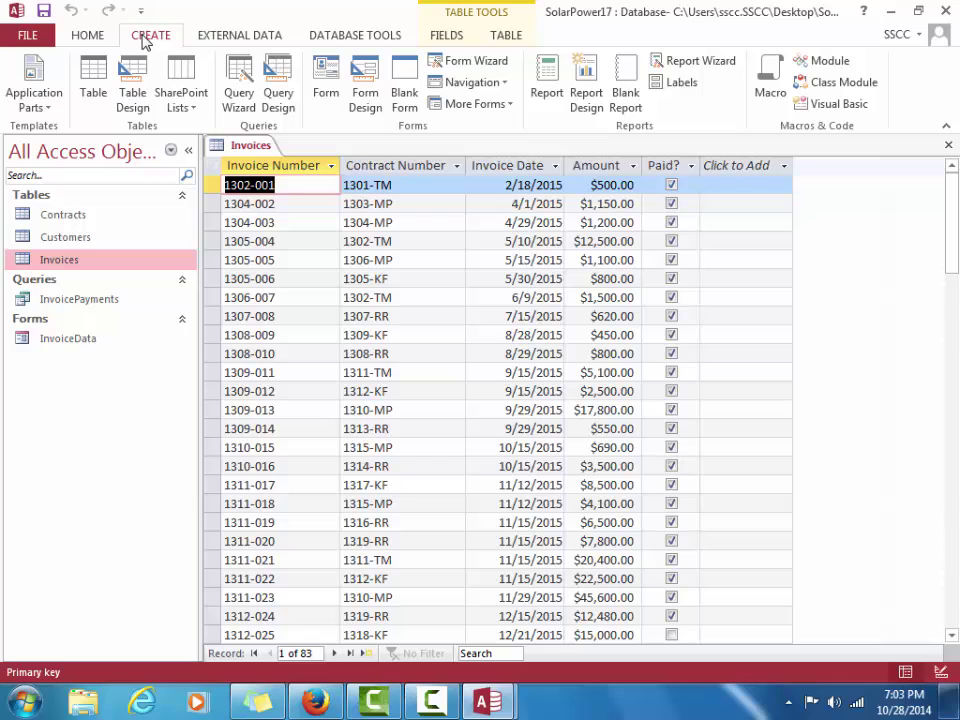
click(545, 78)
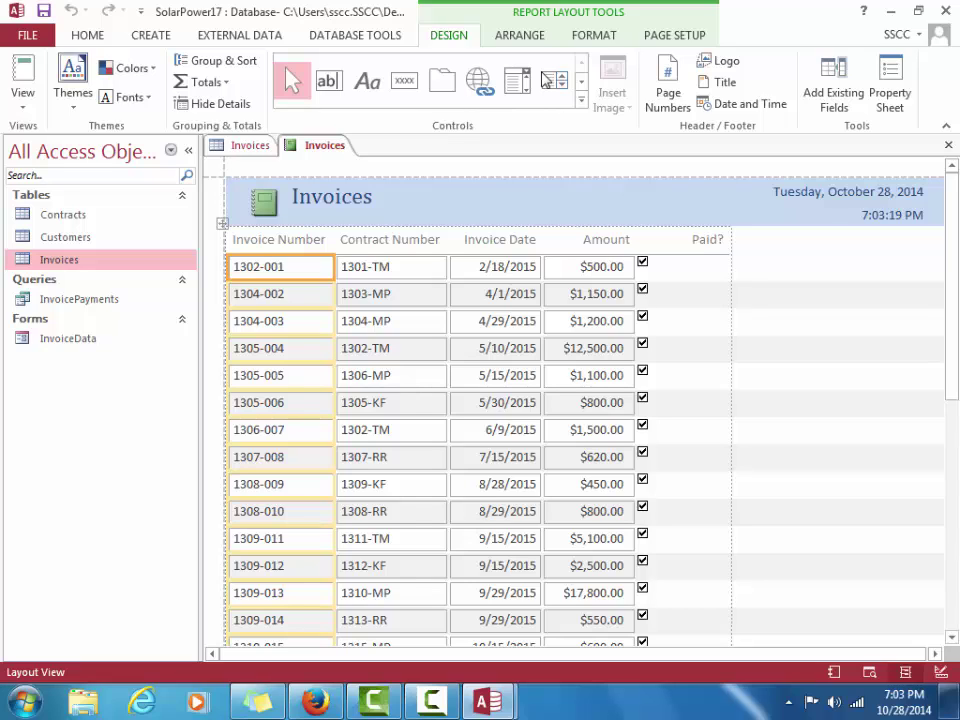
Shrink the Paid? column width in Layout View until only its checkboxes fit
click(707, 278)
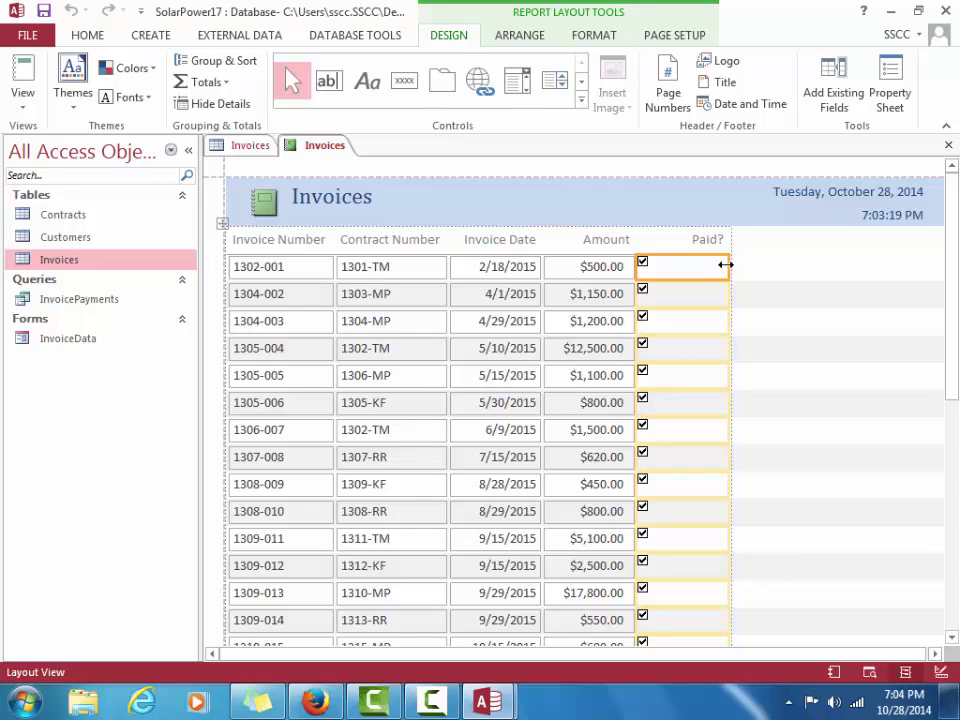
drag(725, 264, 681, 259)
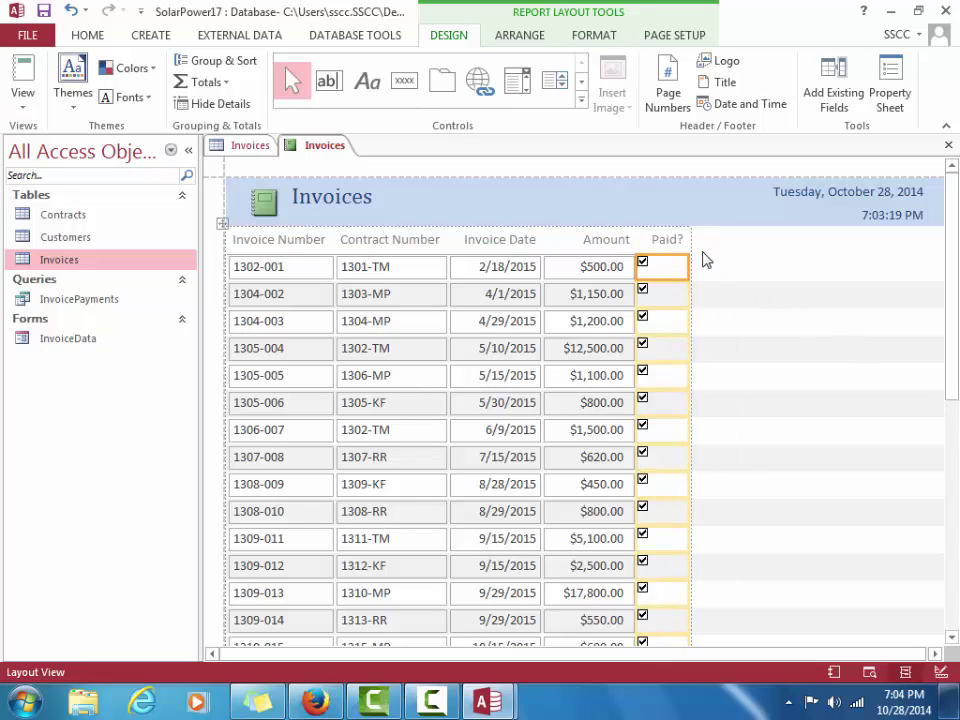
drag(688, 256, 679, 261)
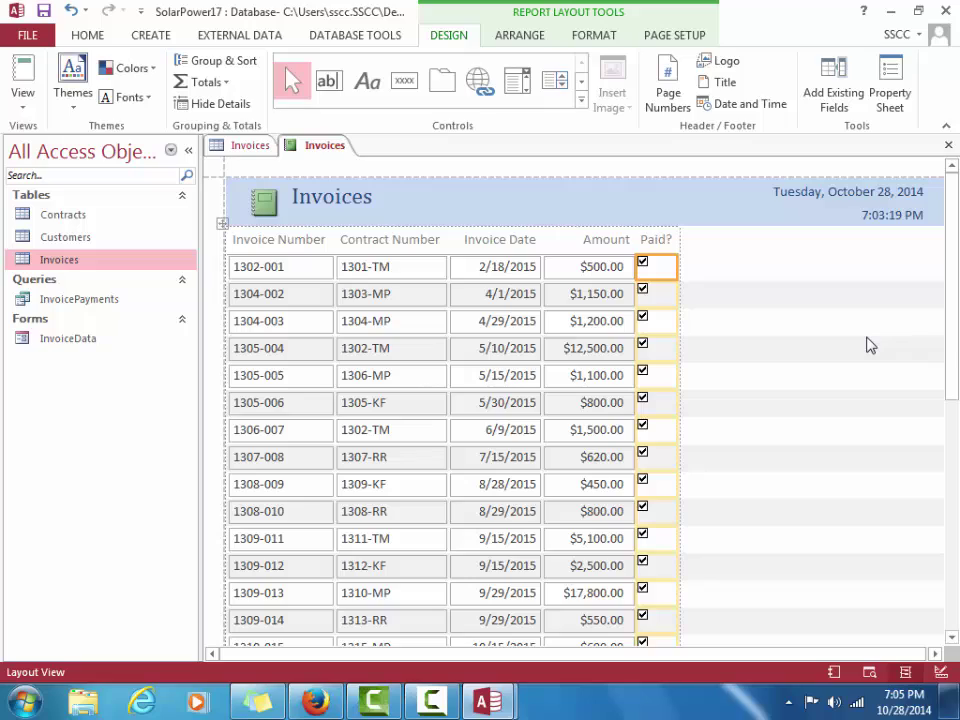
Remove the $1,052,510.00 grand total from the bottom of the Amount column
drag(949, 321, 945, 493)
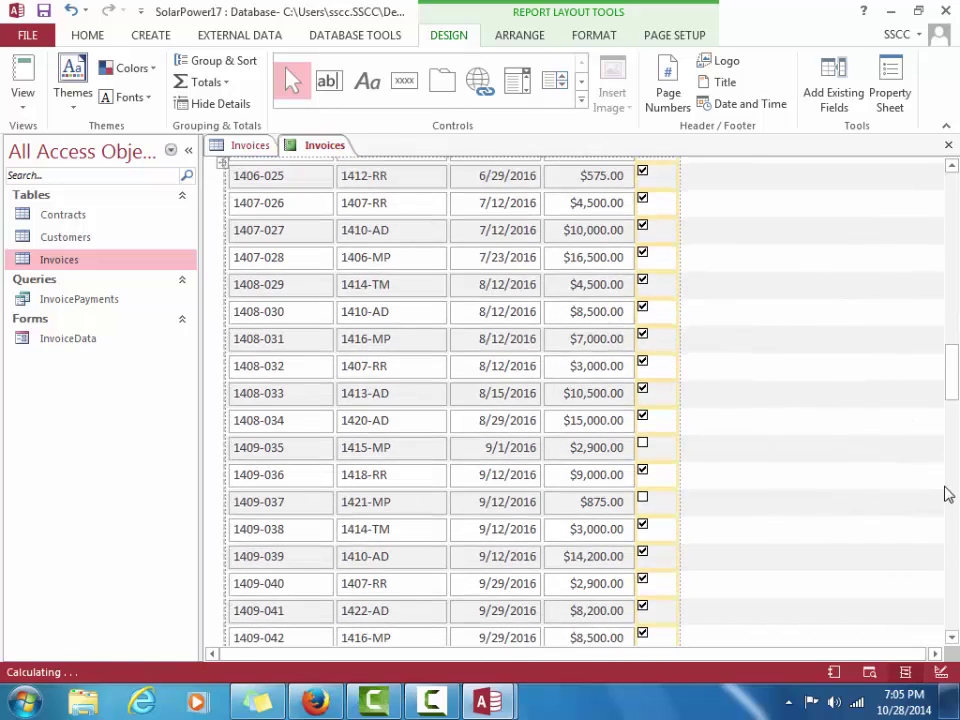
drag(953, 392, 948, 600)
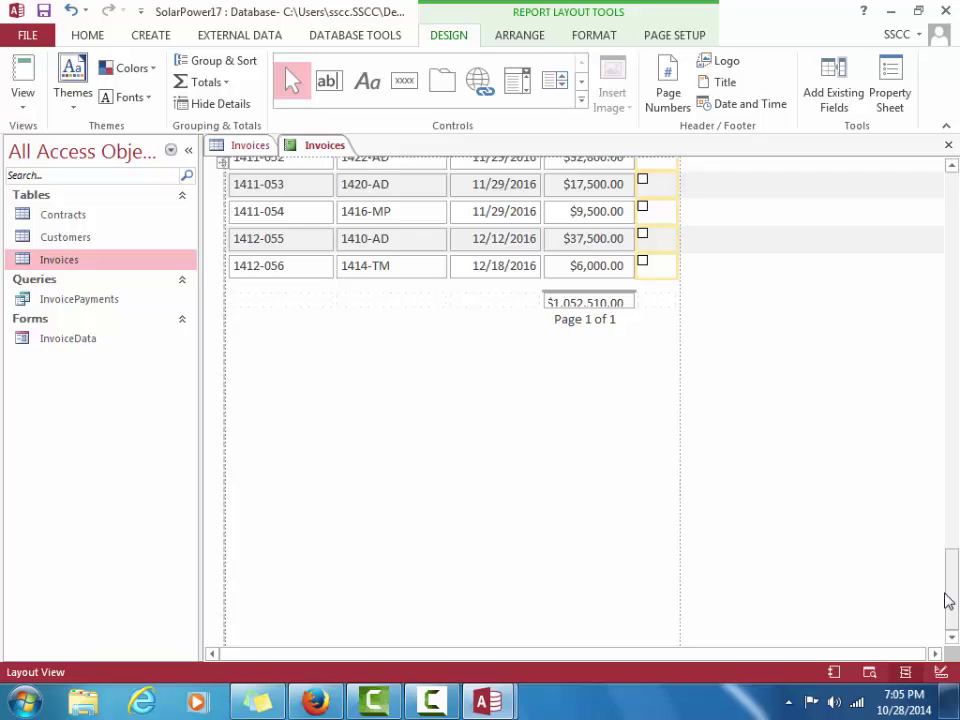
click(623, 303)
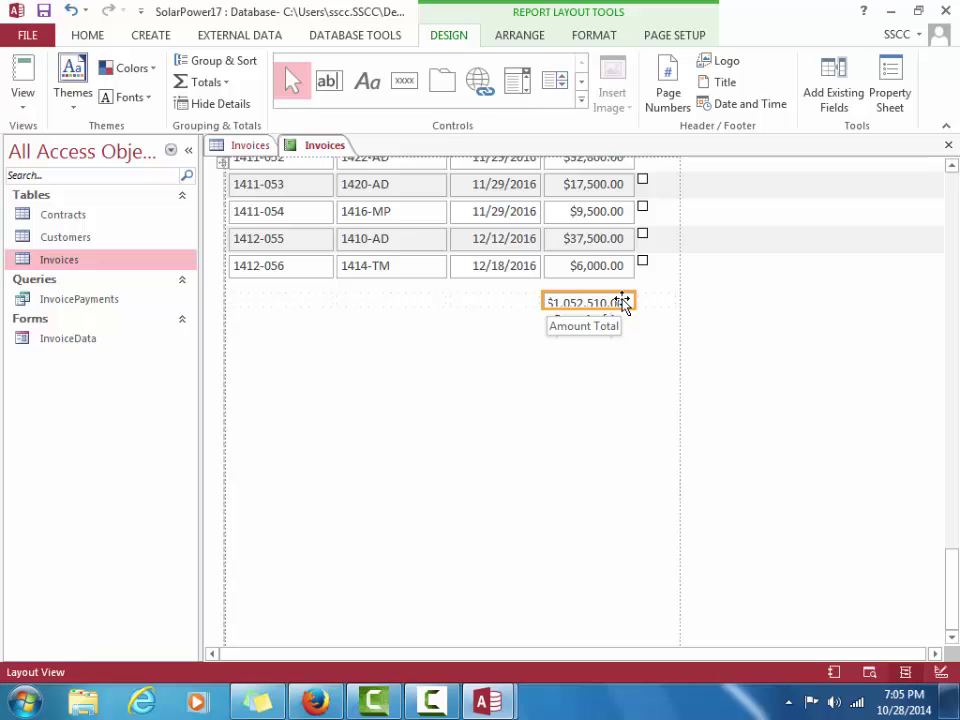
key(Delete)
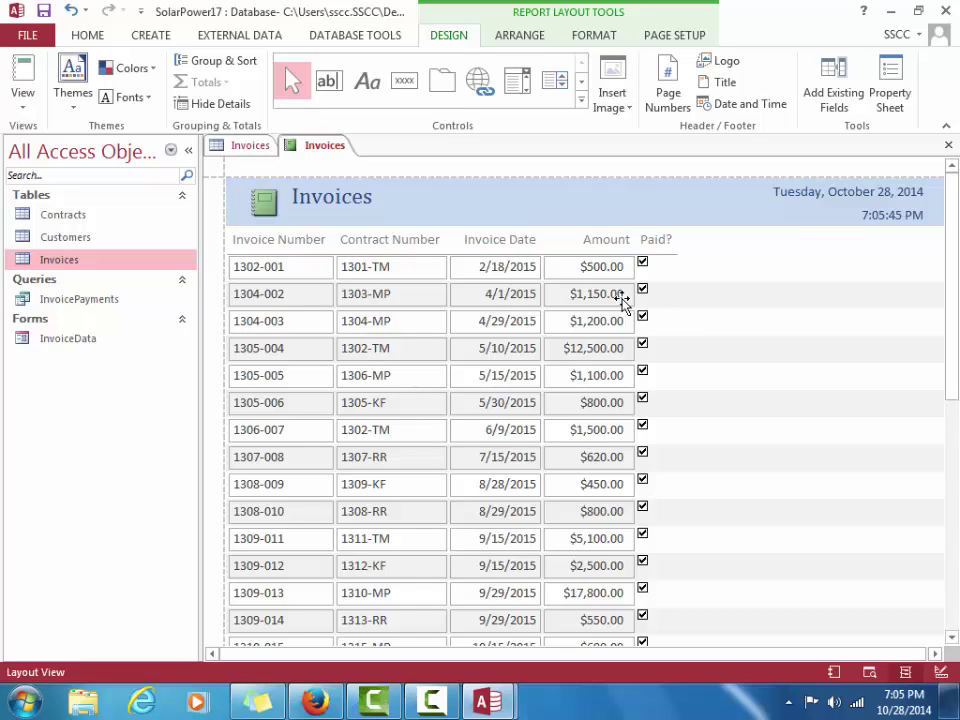
Delete the leftover empty total box at the end of the report
drag(953, 330, 955, 640)
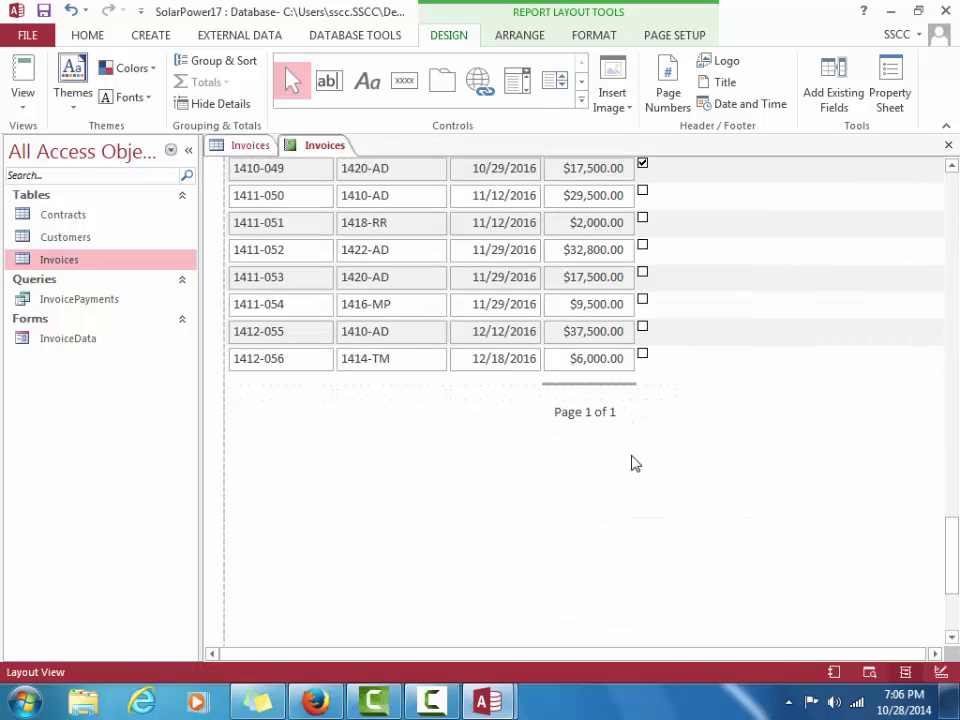
click(593, 394)
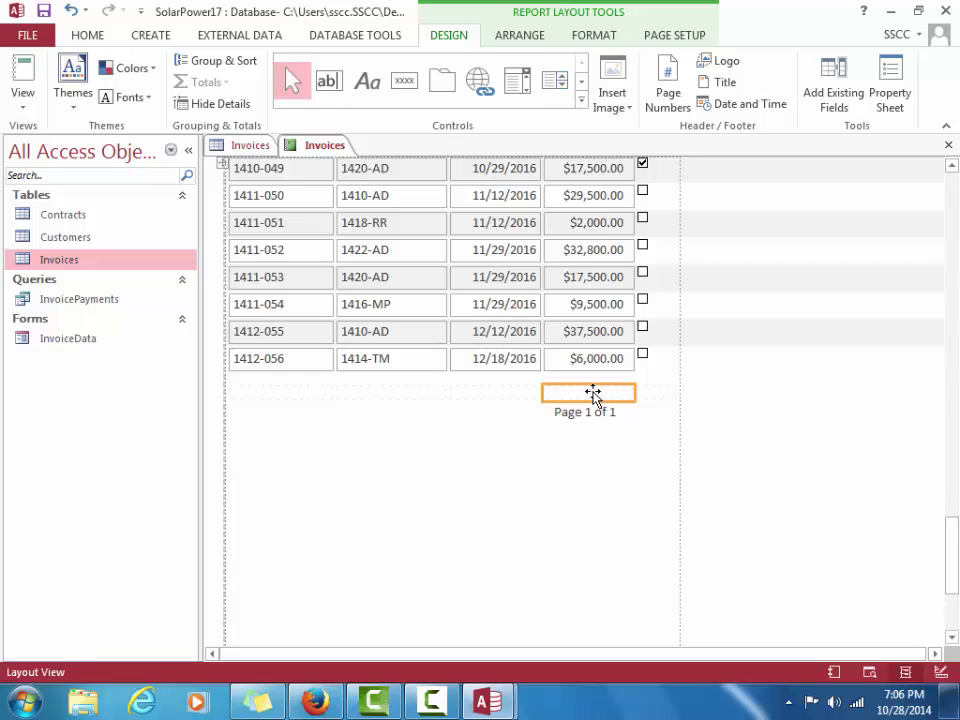
key(Delete)
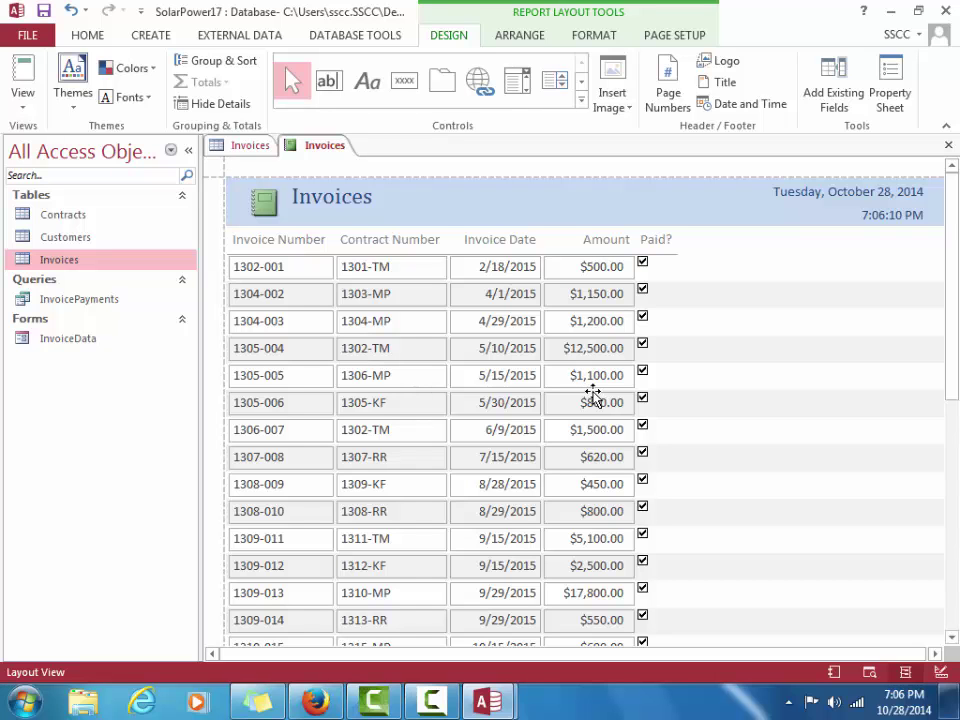
click(954, 328)
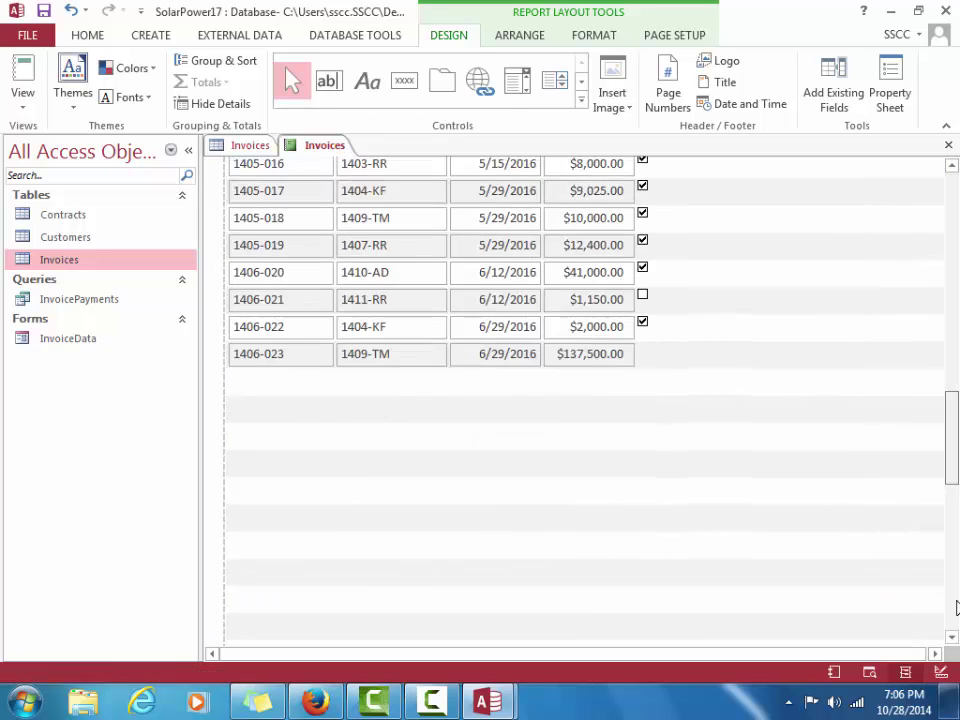
drag(957, 608, 957, 712)
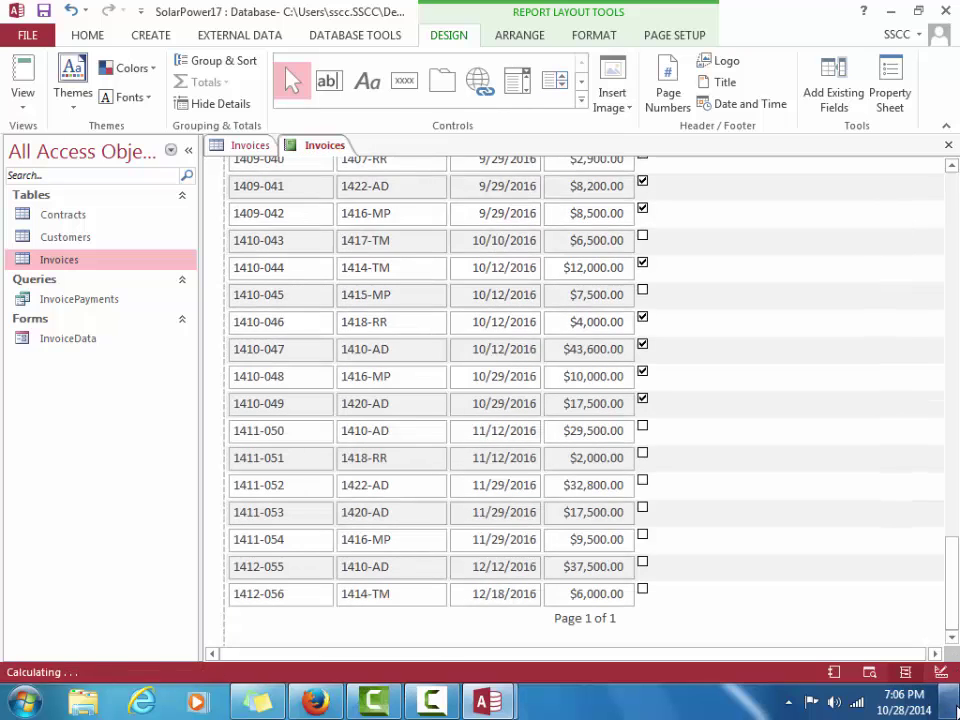
Move the Page 1 of 1 footer under the Invoice Number column and left-align its text
click(957, 712)
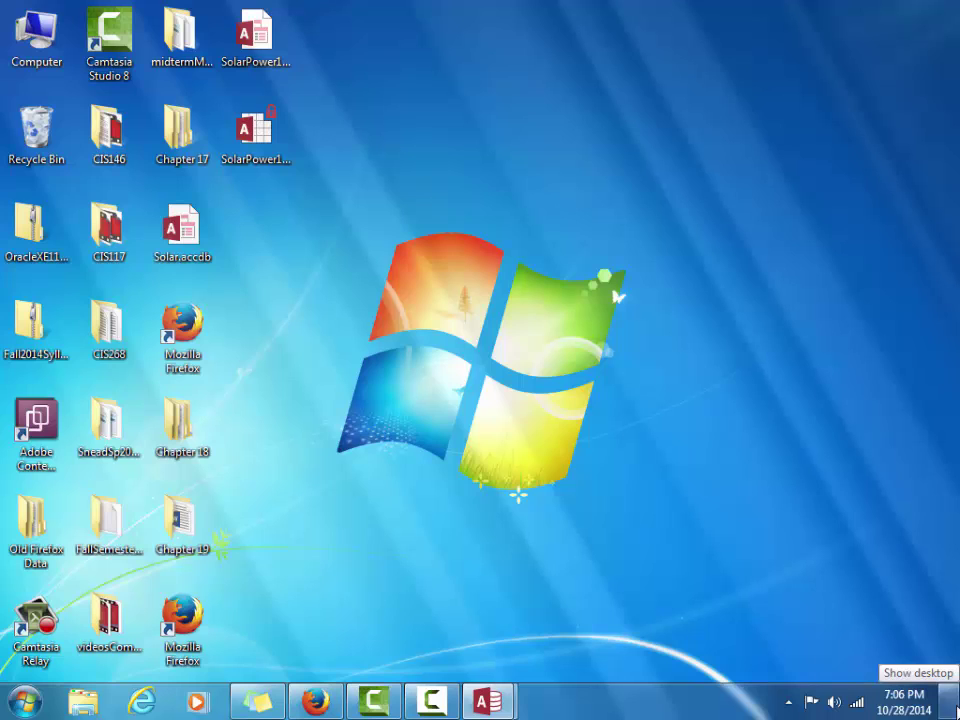
click(957, 712)
click(575, 627)
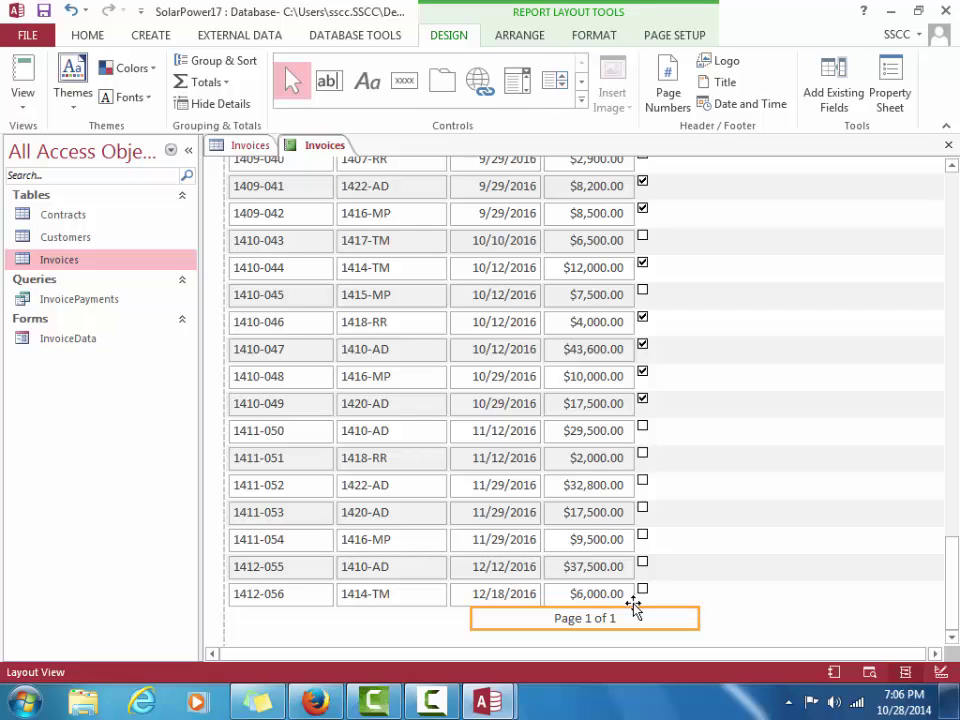
click(617, 594)
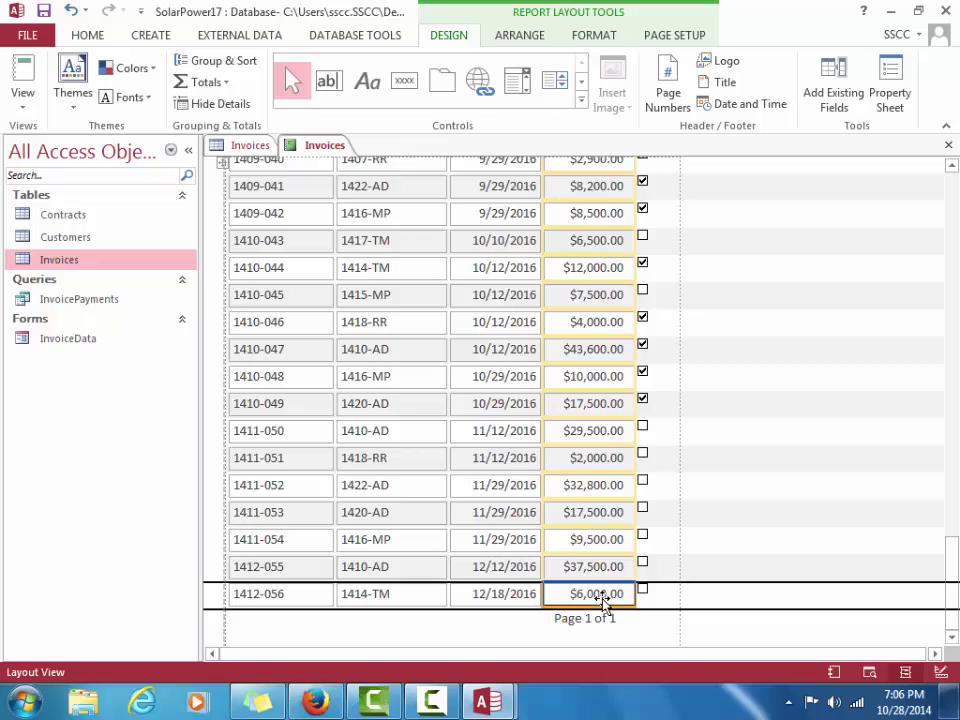
scroll(613, 617, down, 1)
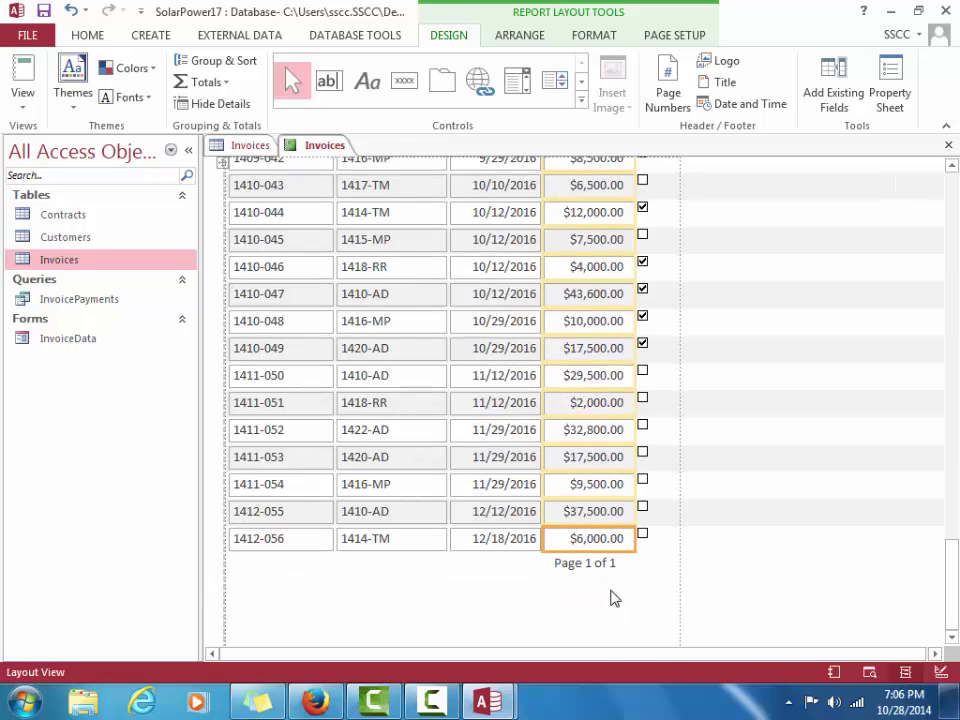
click(606, 565)
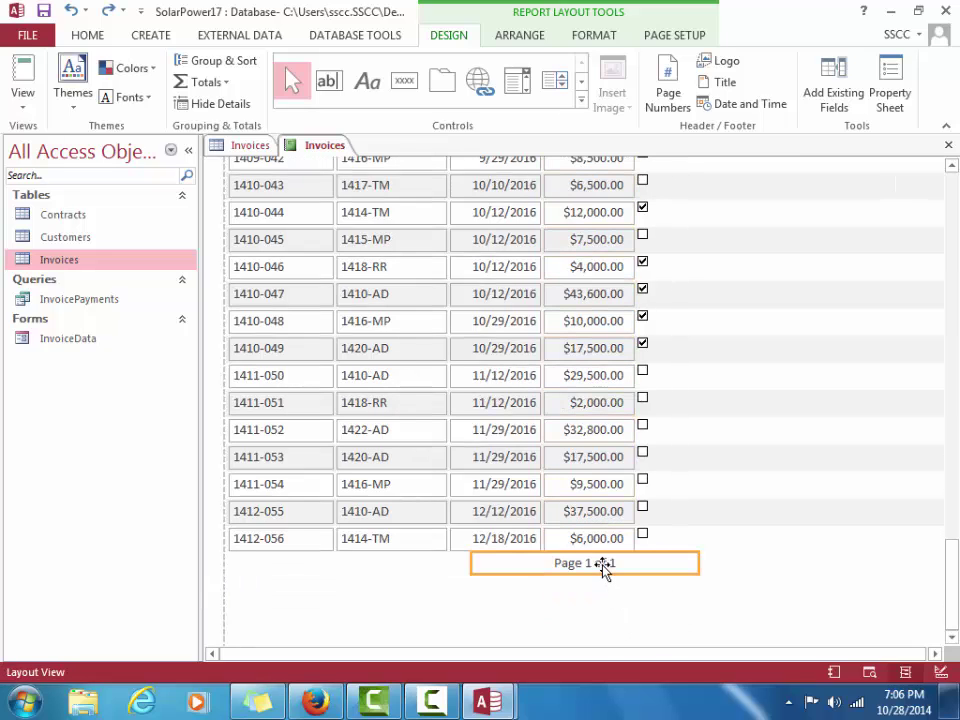
drag(606, 564, 360, 568)
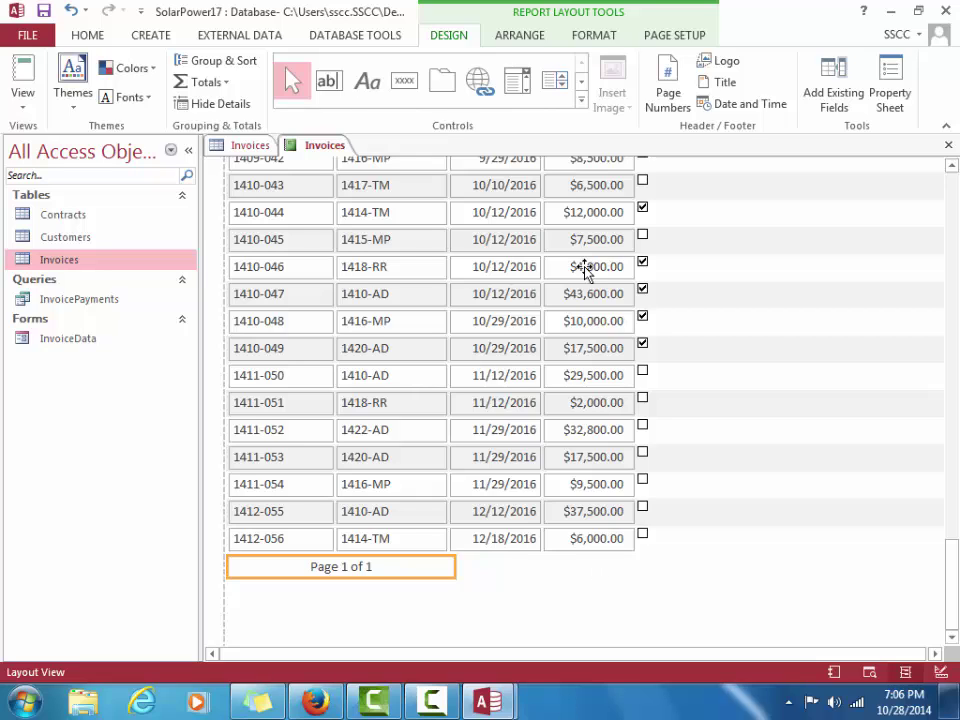
click(596, 36)
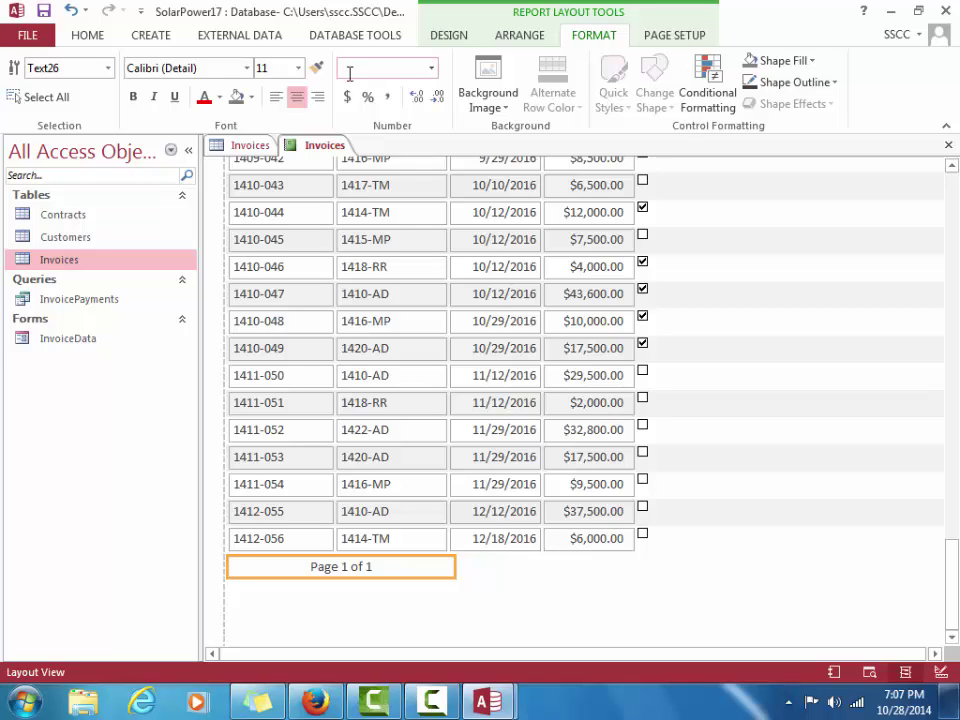
click(278, 97)
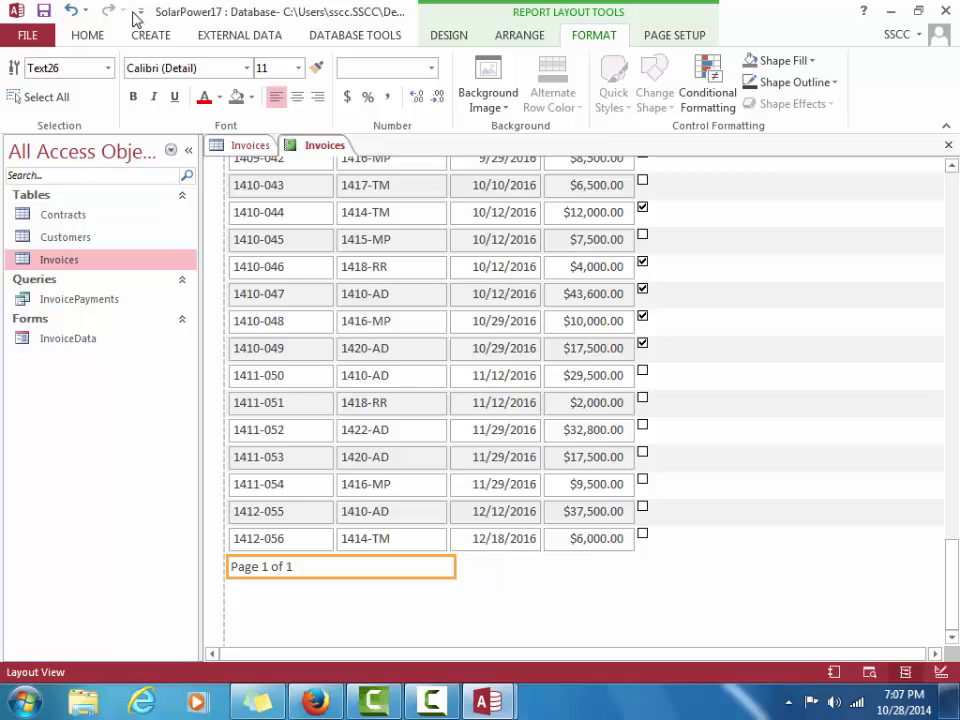
Add Print Preview to the Quick Access Toolbar and preview the report zoomed to about 46%
click(141, 13)
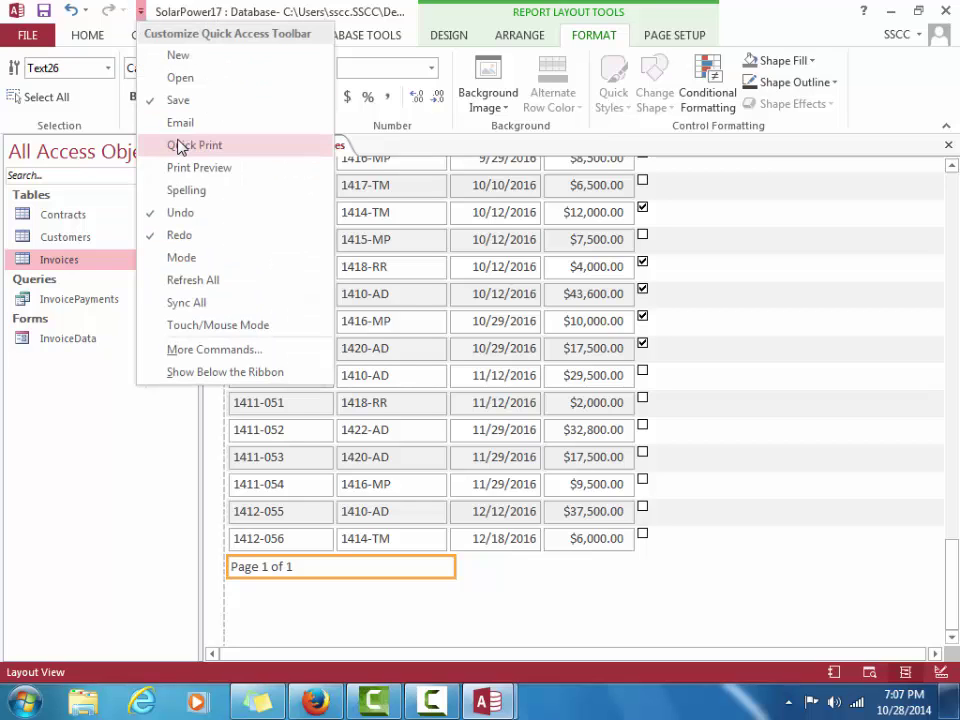
click(197, 177)
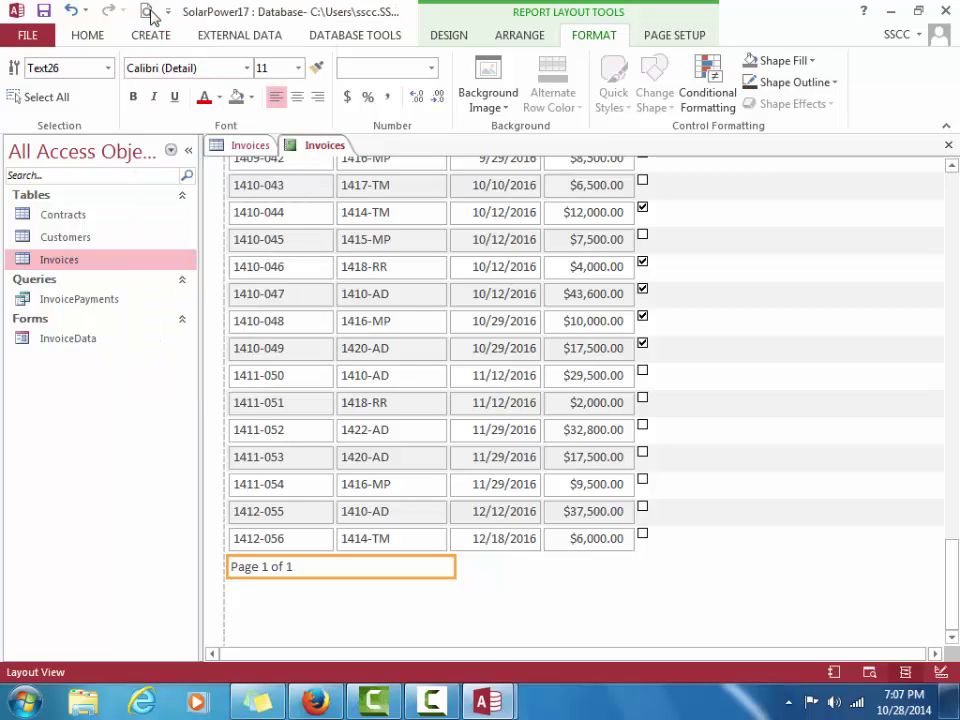
click(146, 13)
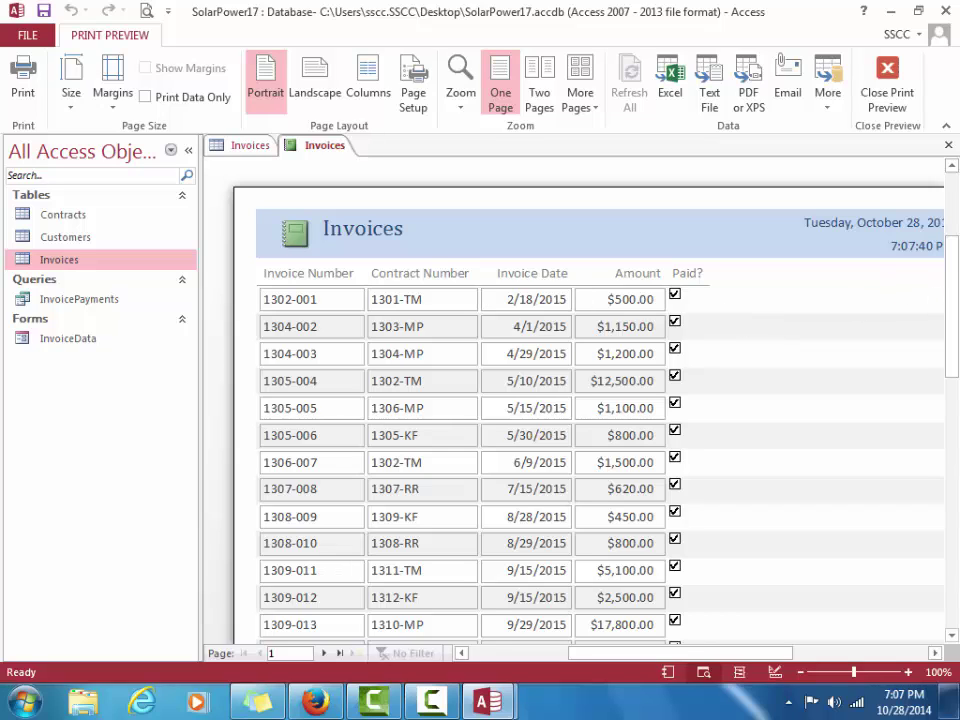
drag(855, 677, 835, 674)
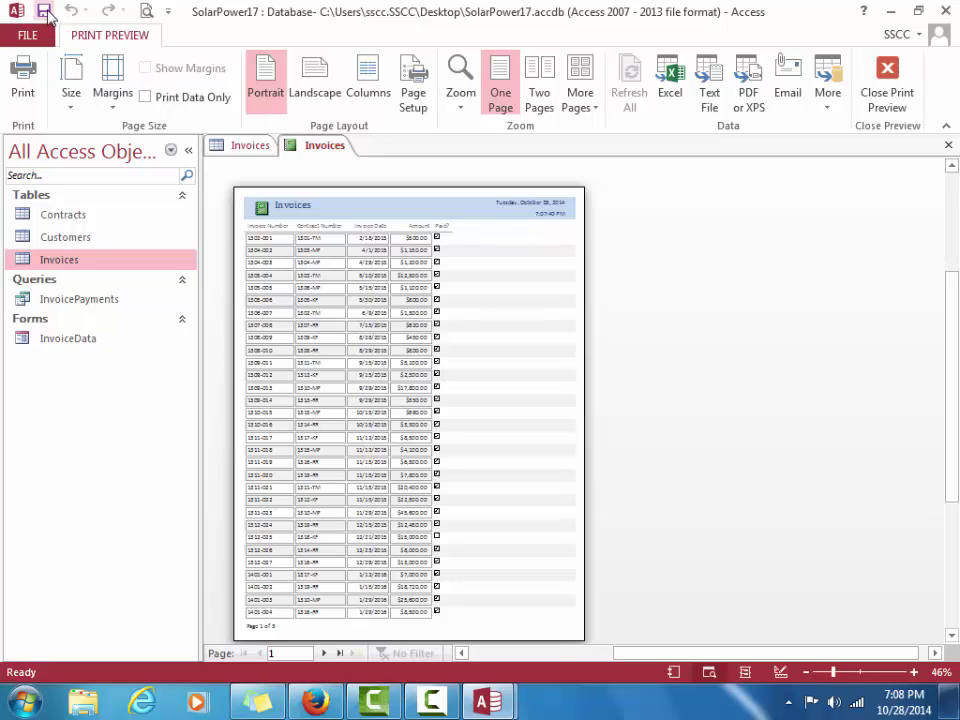
Save the report as InvoiceDetails and return from Print Preview to Layout View
click(44, 12)
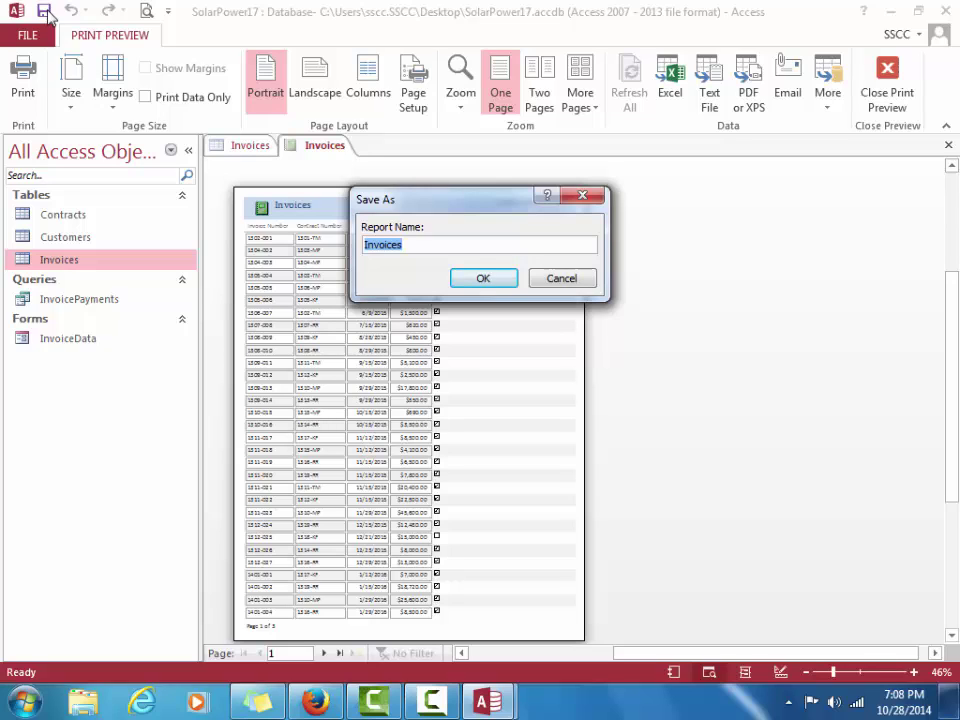
text(InvoiceDetails)
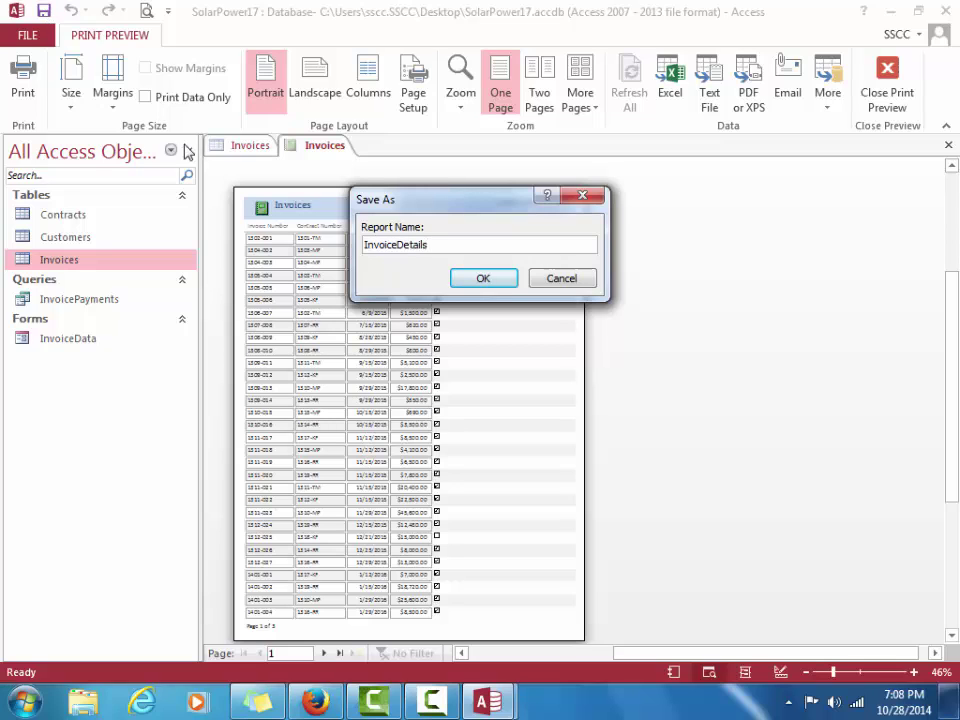
click(483, 279)
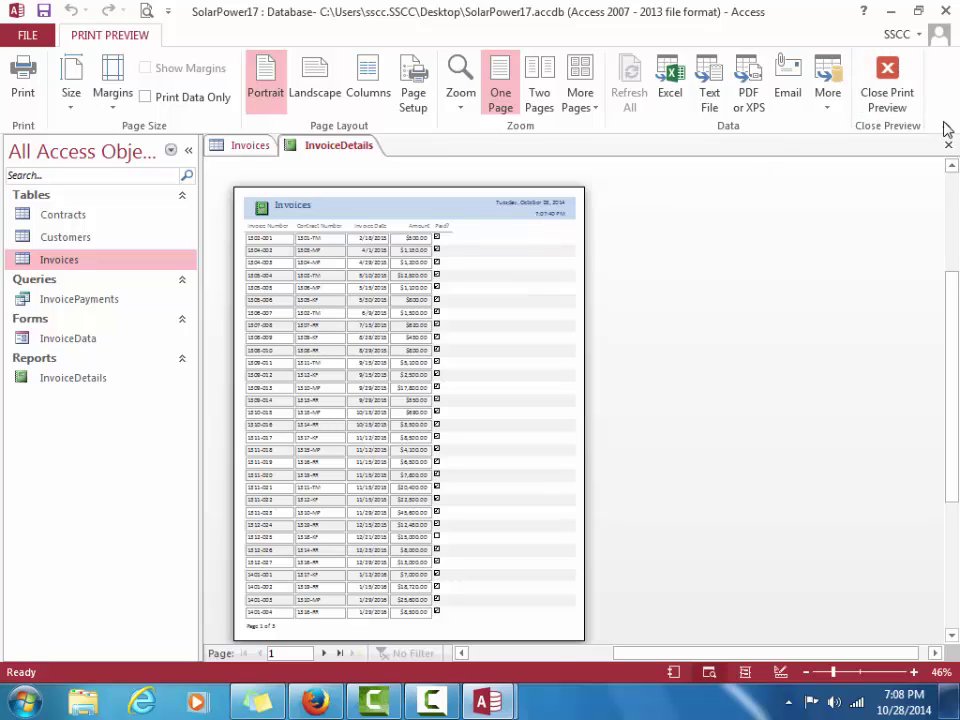
click(886, 82)
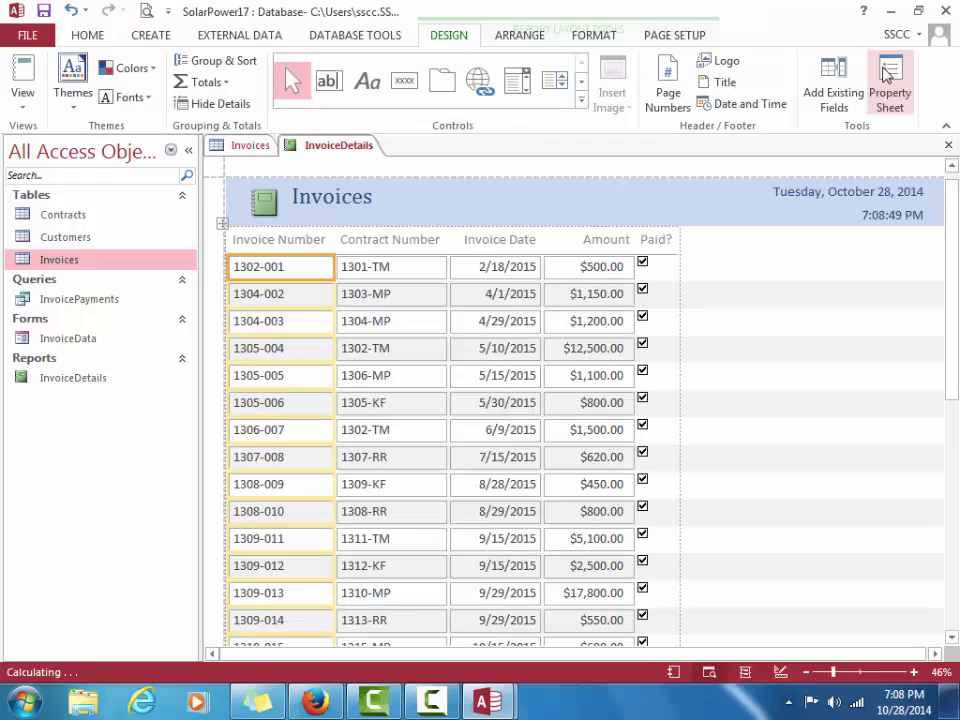
Close the report and table, compact and repair SolarPower17, then close the database
click(948, 145)
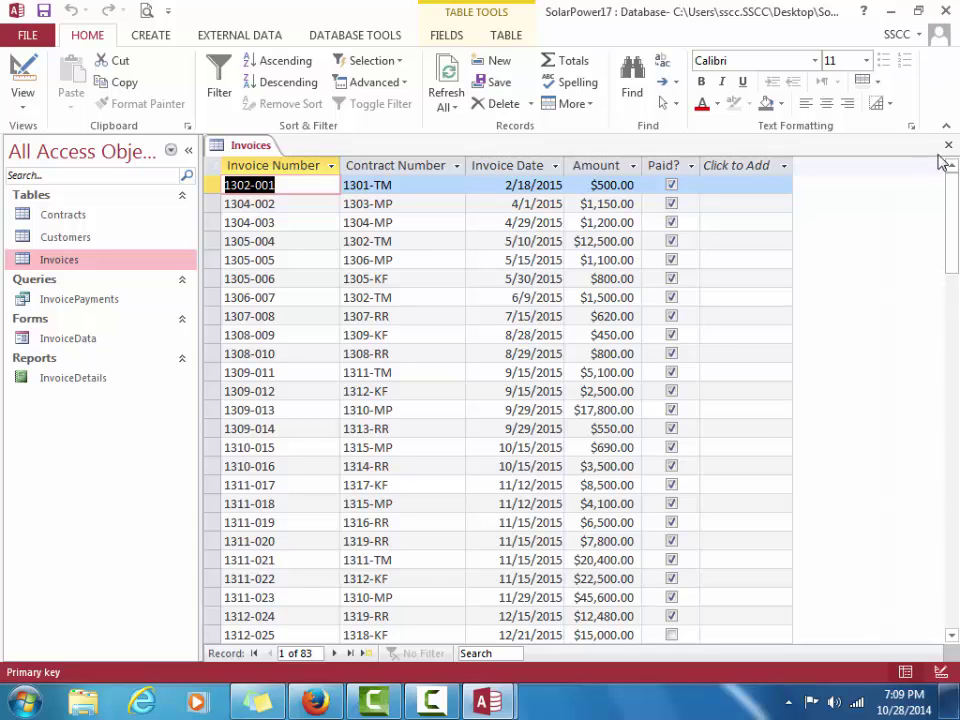
click(948, 149)
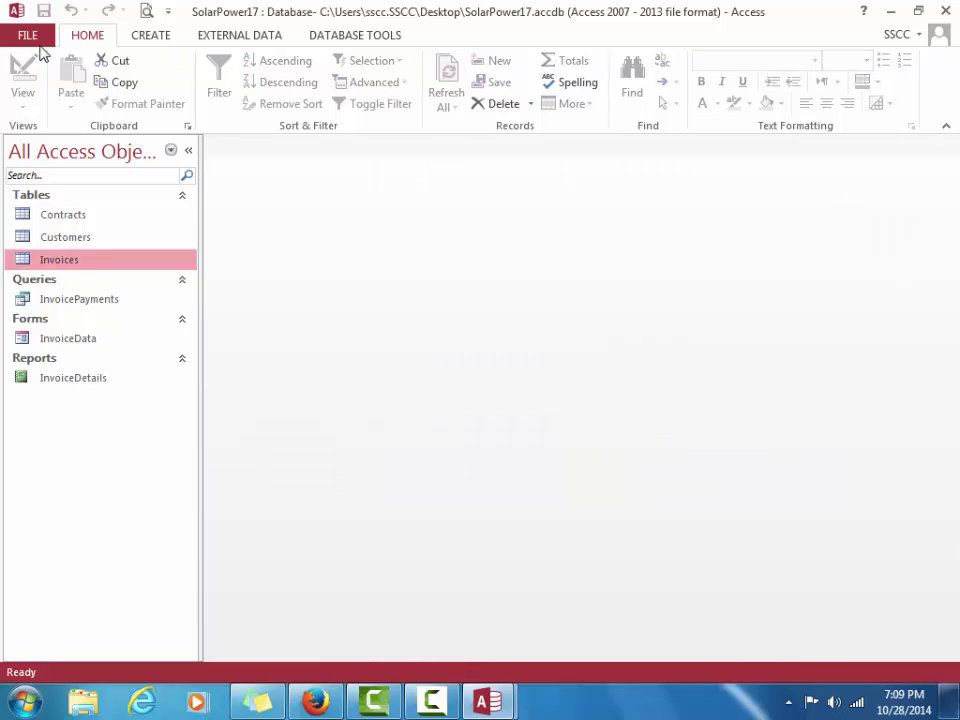
click(20, 35)
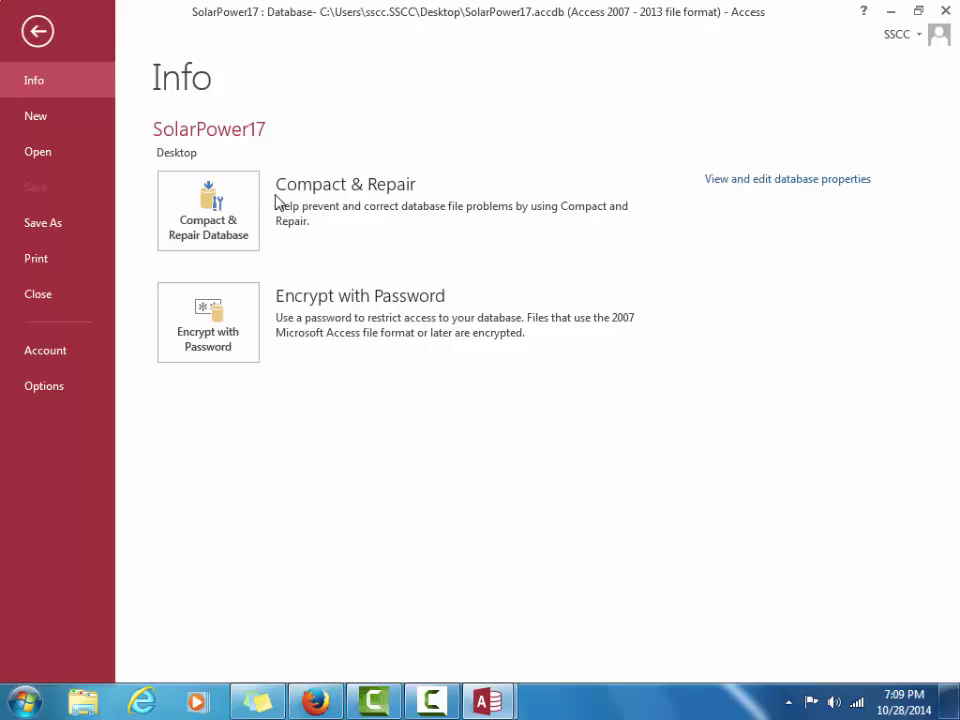
click(230, 208)
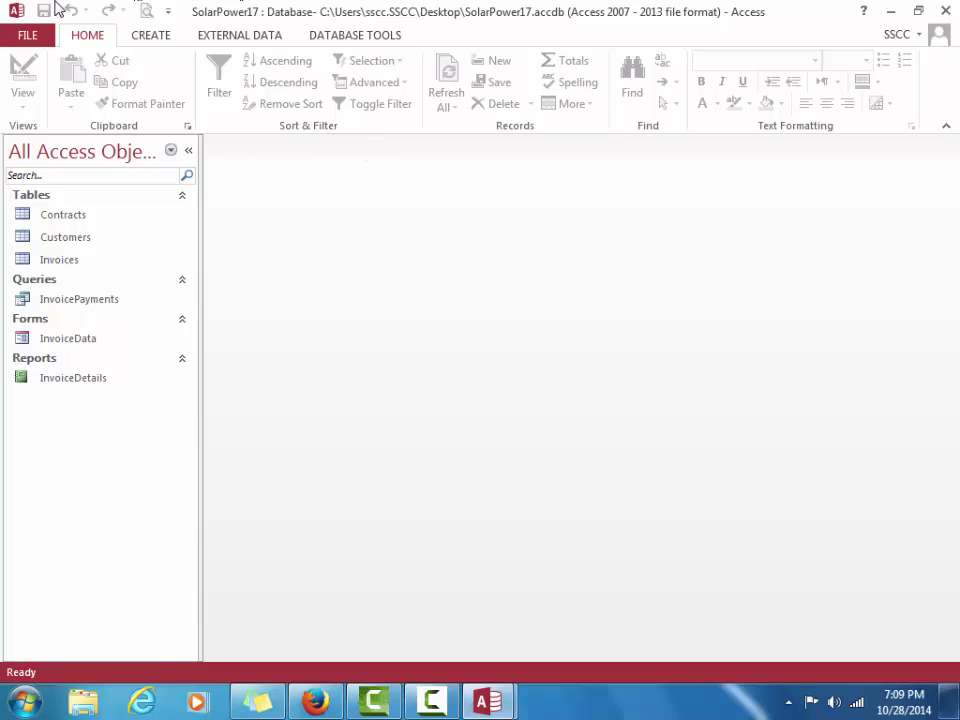
click(17, 35)
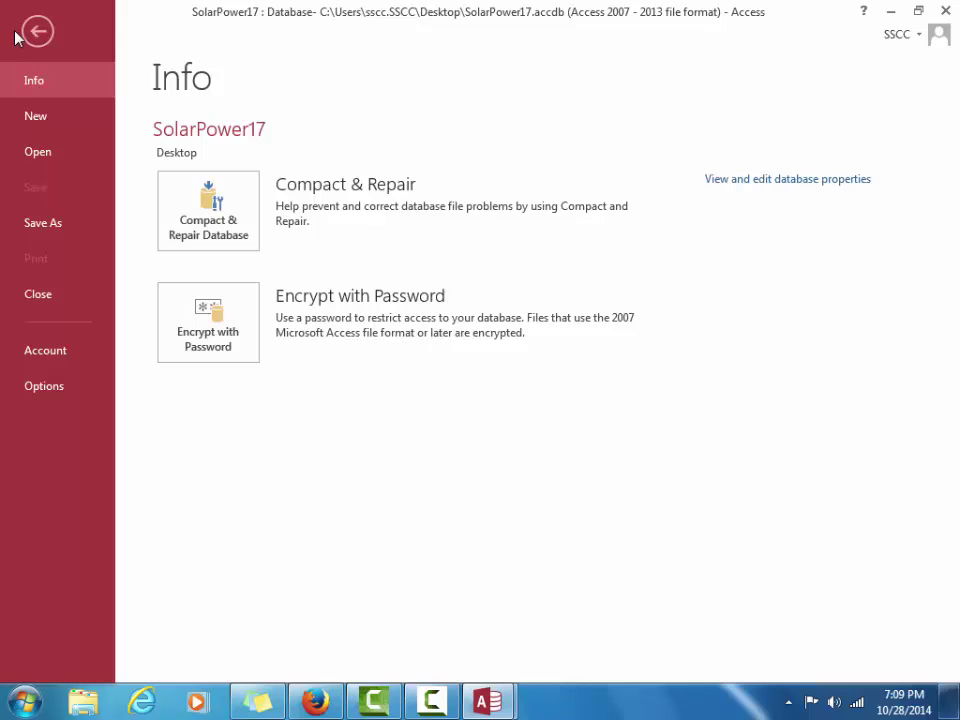
click(40, 294)
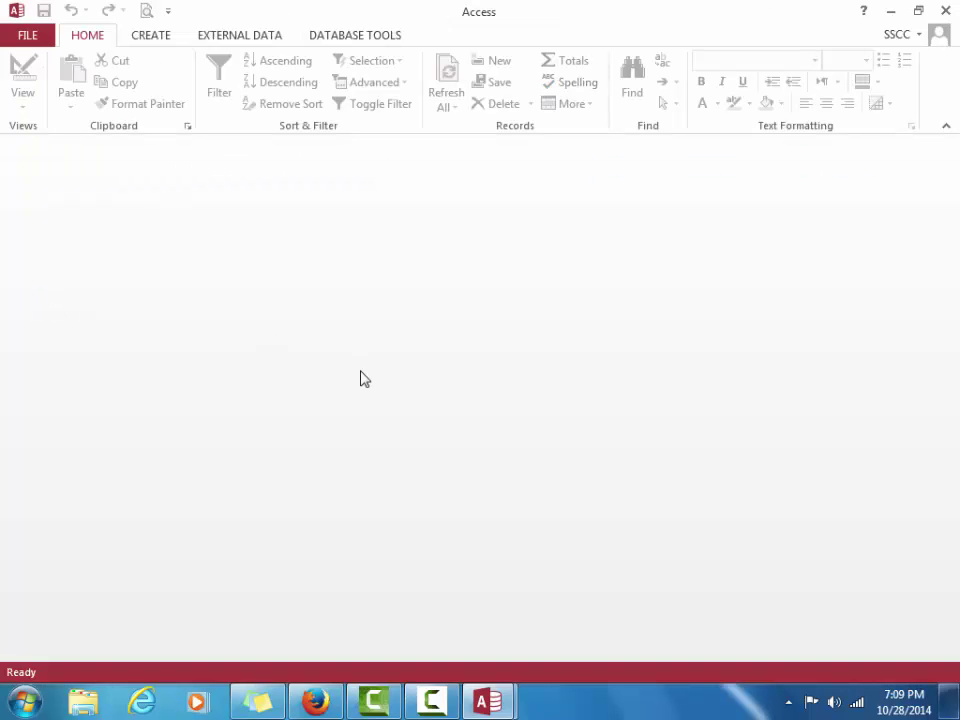